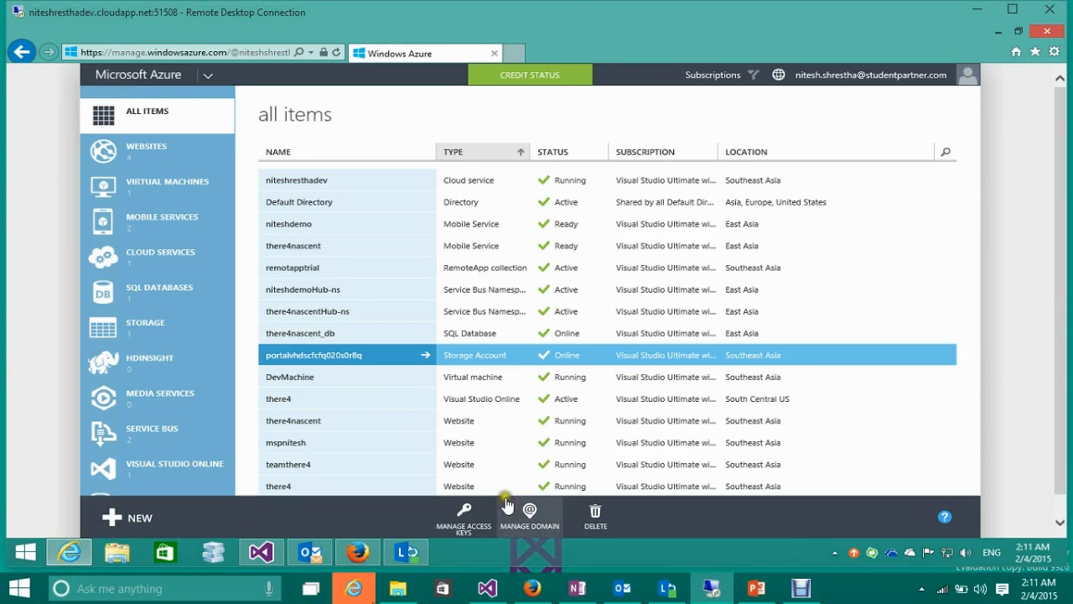
Enlarge the remote desktop session to full screen and open the list of mobile services
double_click(570, 10)
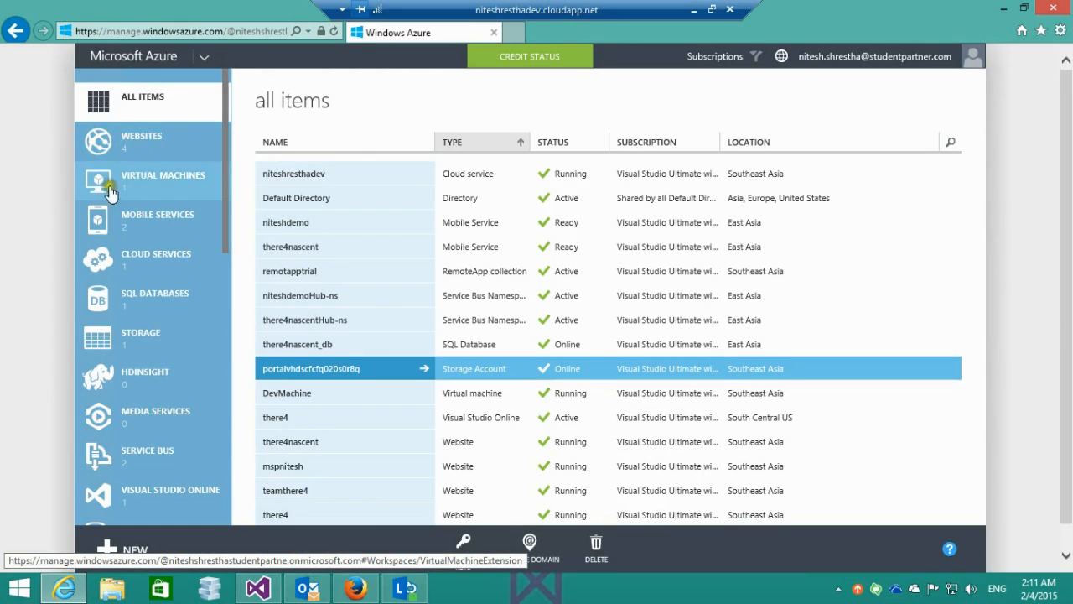
click(139, 222)
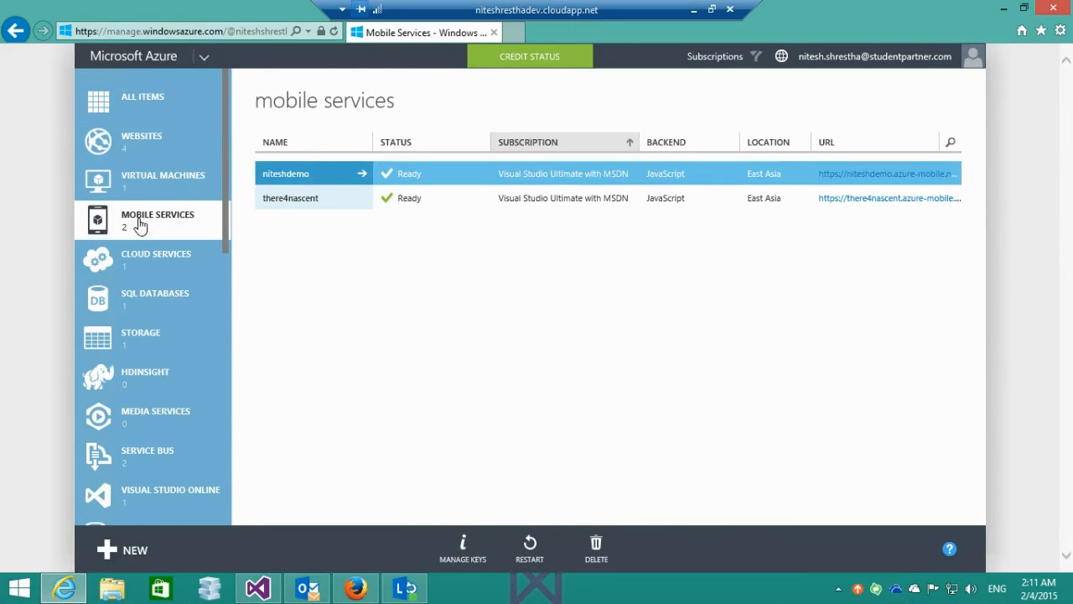
click(506, 286)
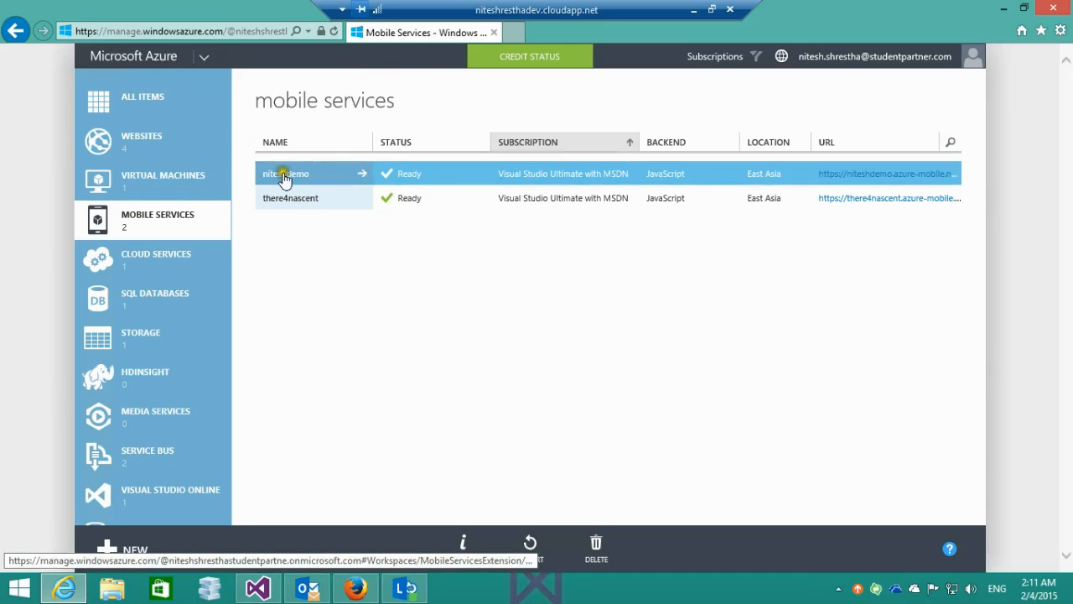
click(134, 554)
click(522, 231)
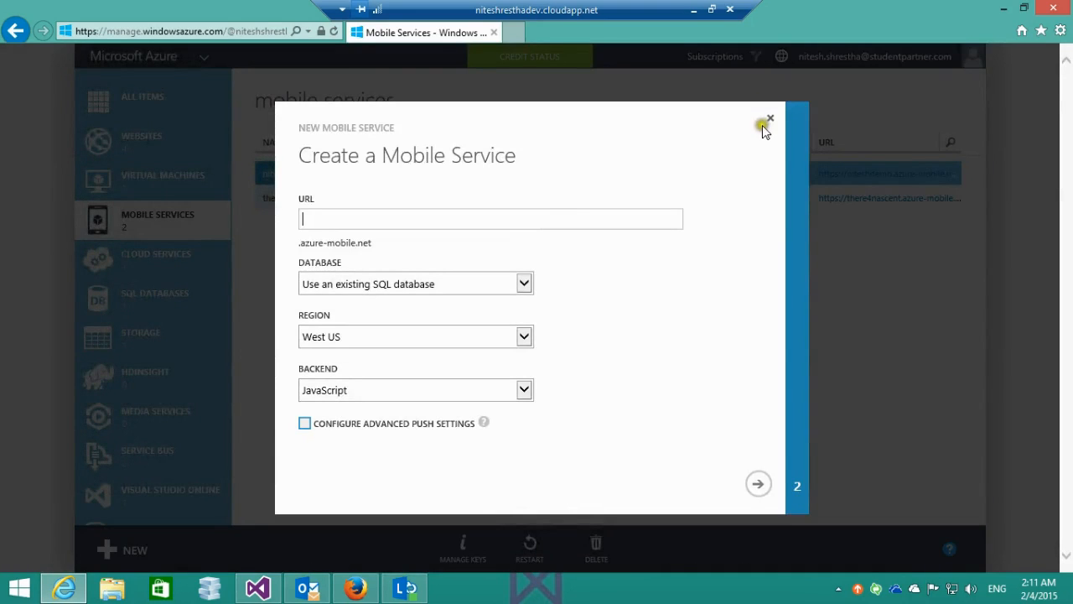
click(770, 120)
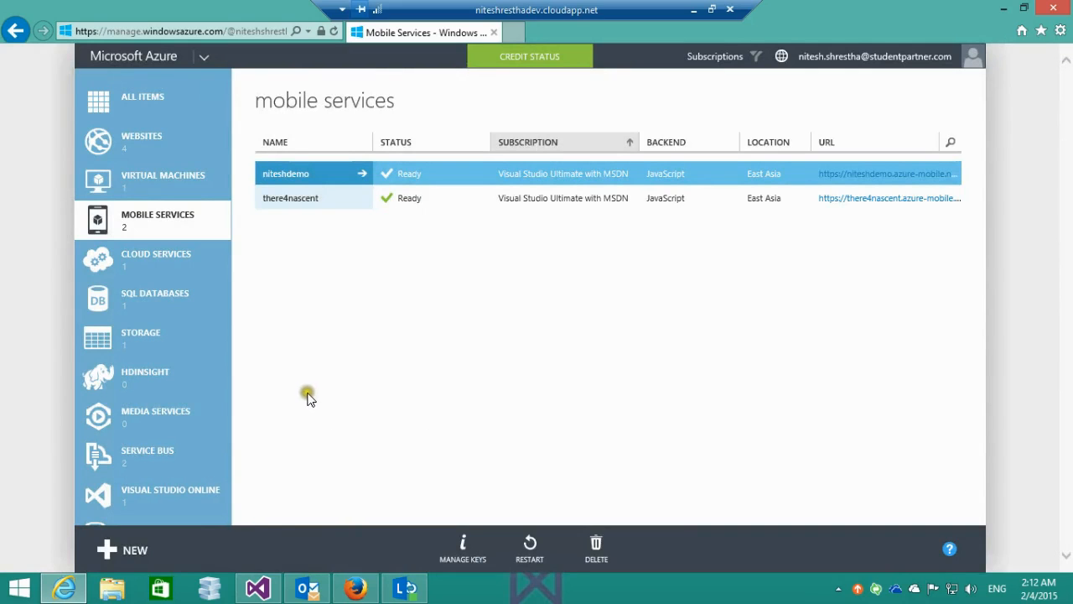
Start creating a new mobile service and enter "demomobile" followed by the owner's first name as its URL
click(118, 550)
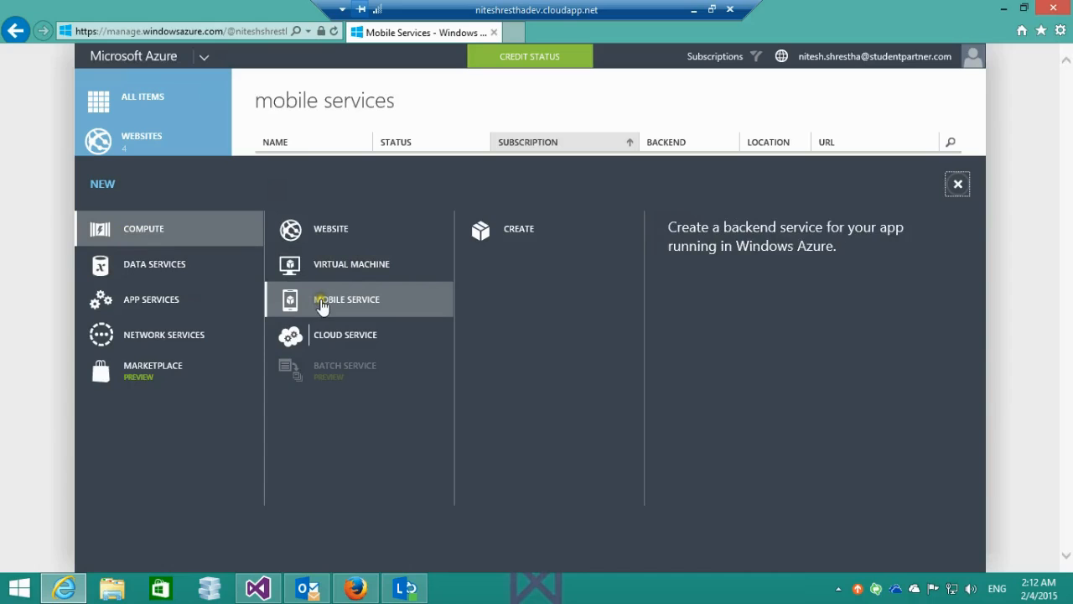
click(510, 226)
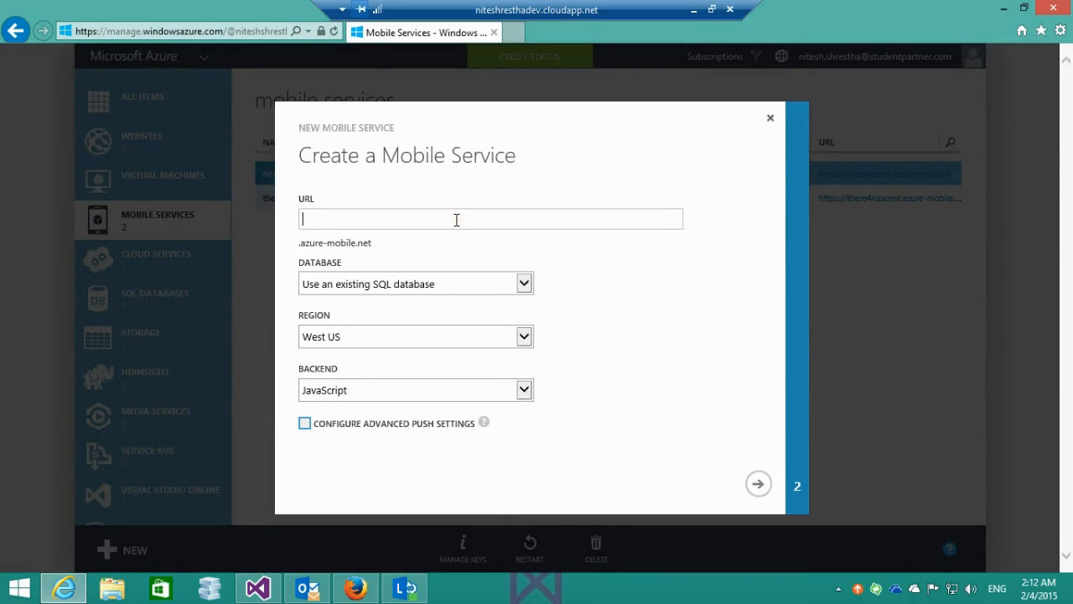
text(demo1)
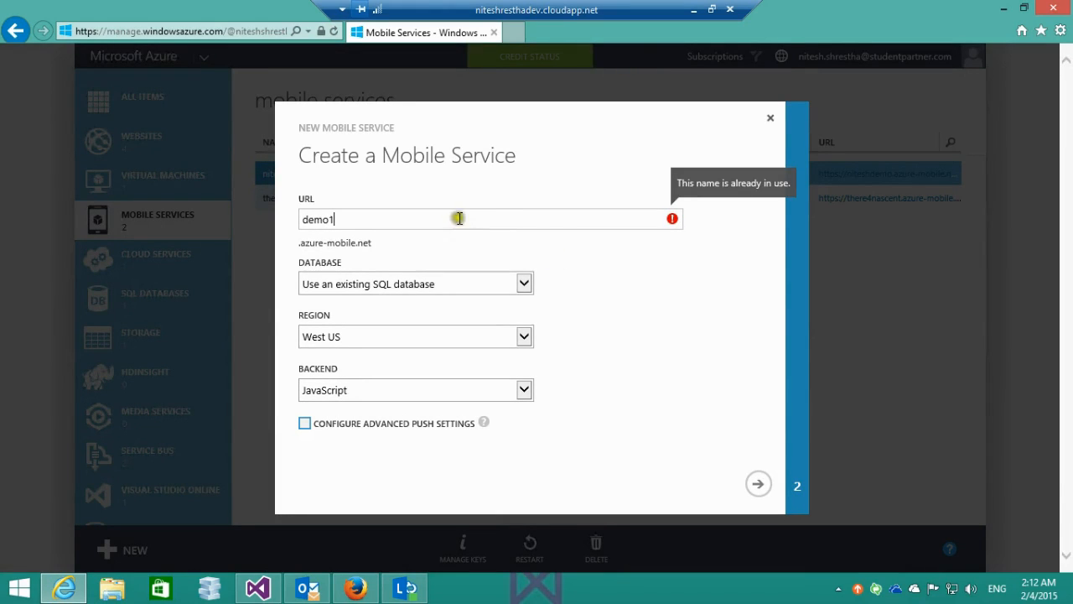
key(BackSpace)
text(mobilen)
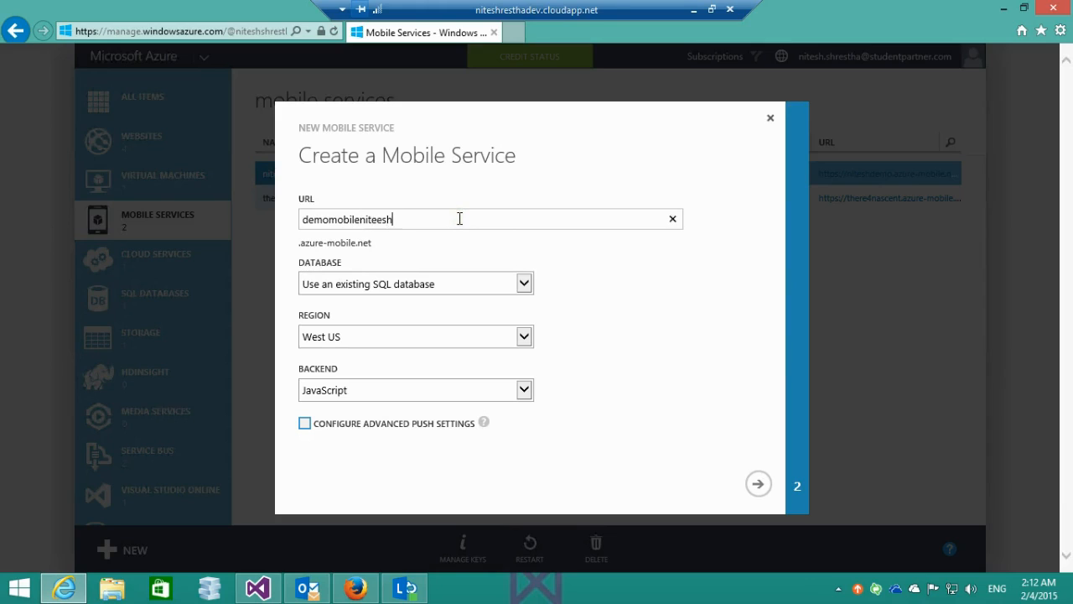
text(itesh)
click(639, 364)
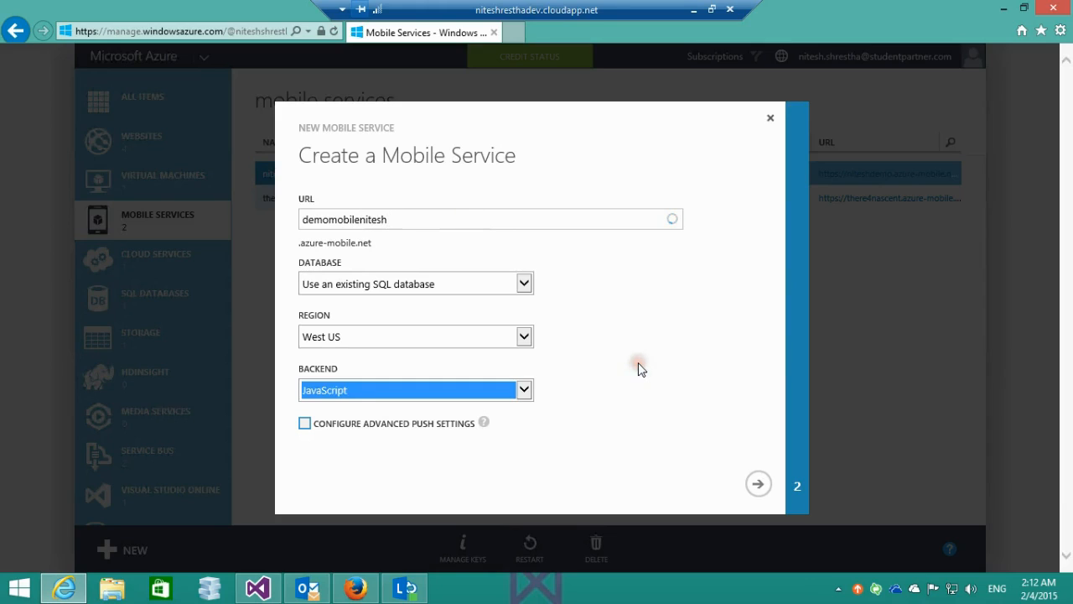
Try the option to create a free 20 MB SQL database, and set the database back to using an existing SQL database
click(524, 283)
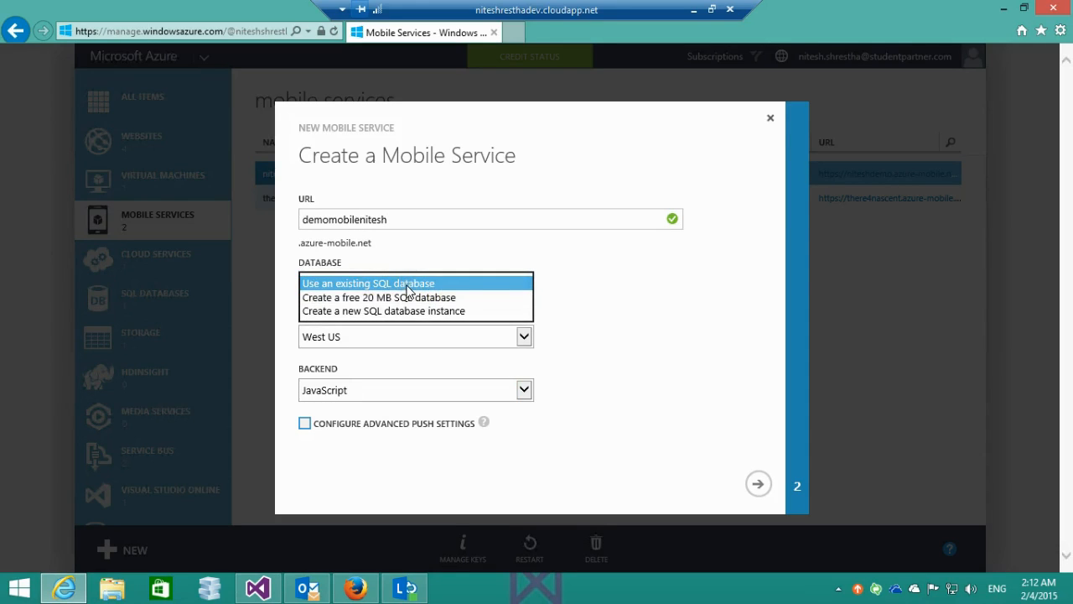
click(571, 256)
click(526, 283)
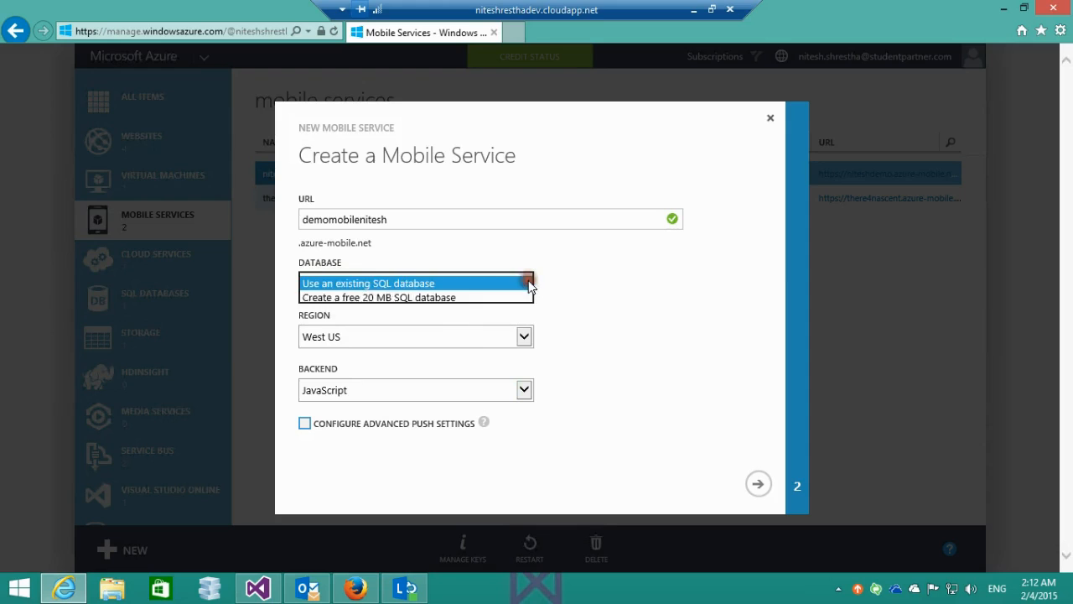
click(411, 297)
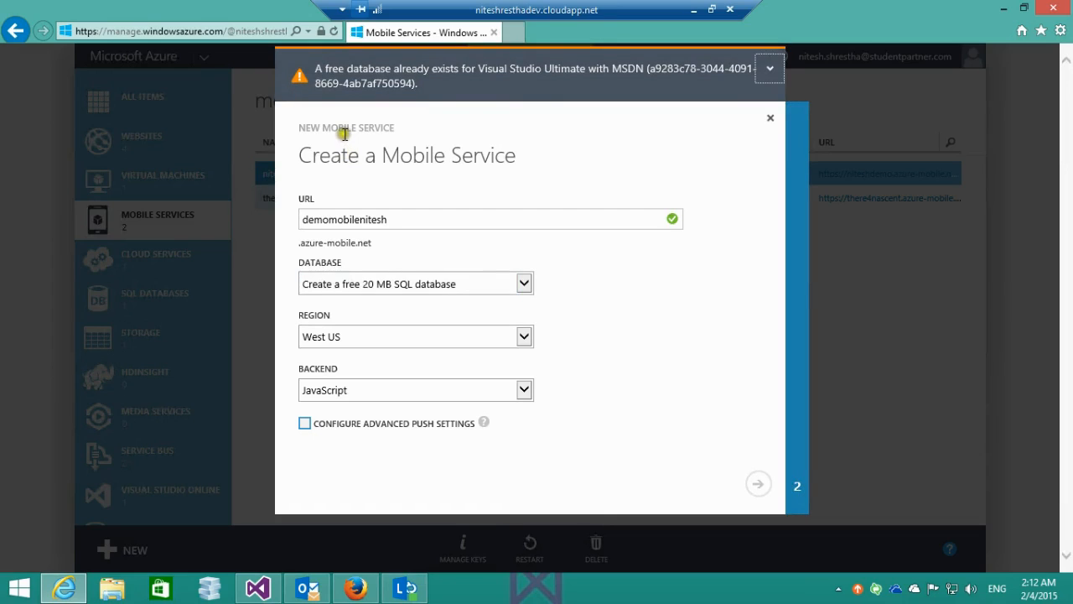
click(532, 284)
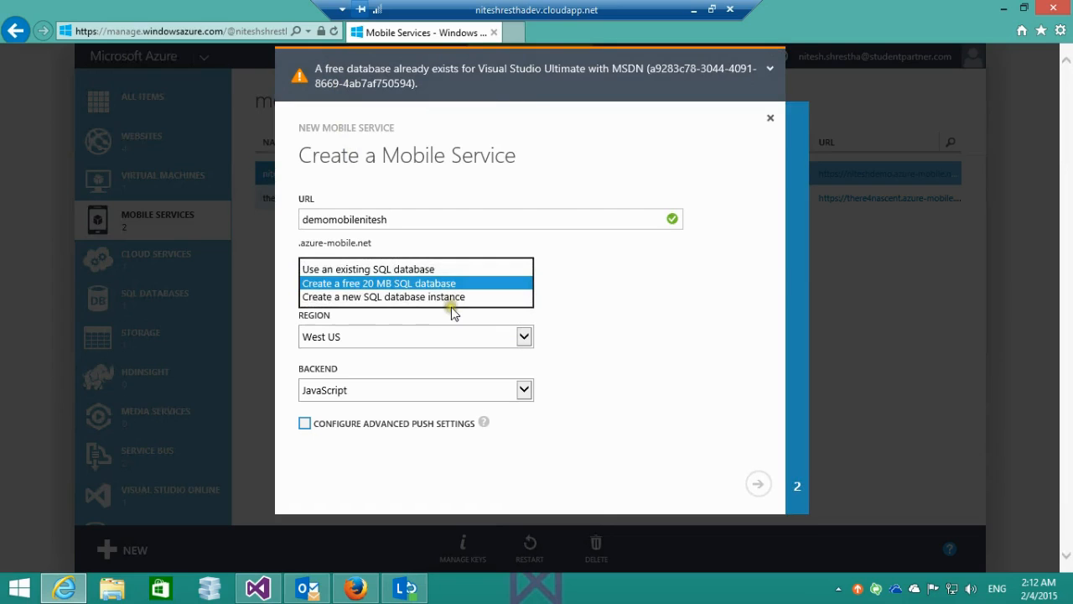
click(370, 270)
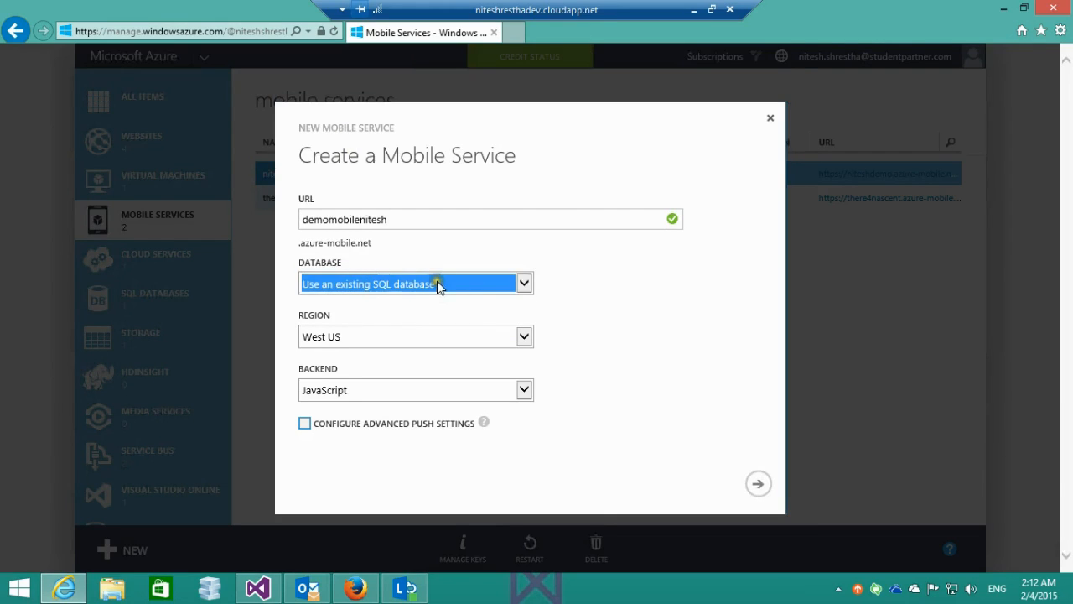
Set the region to East Asia, keep JavaScript as the backend, and proceed to the database settings
click(524, 337)
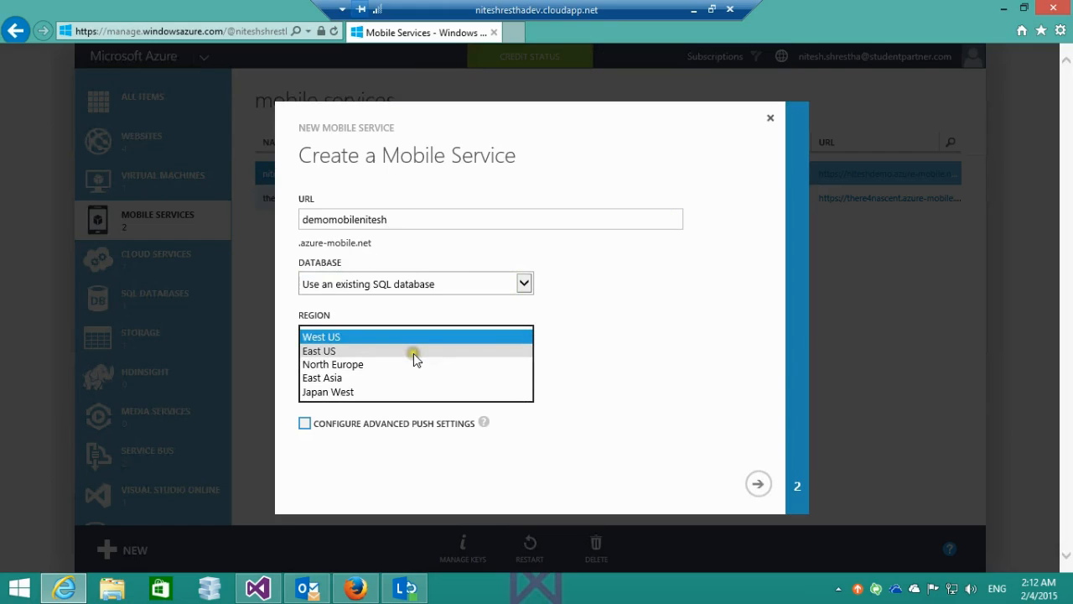
click(327, 378)
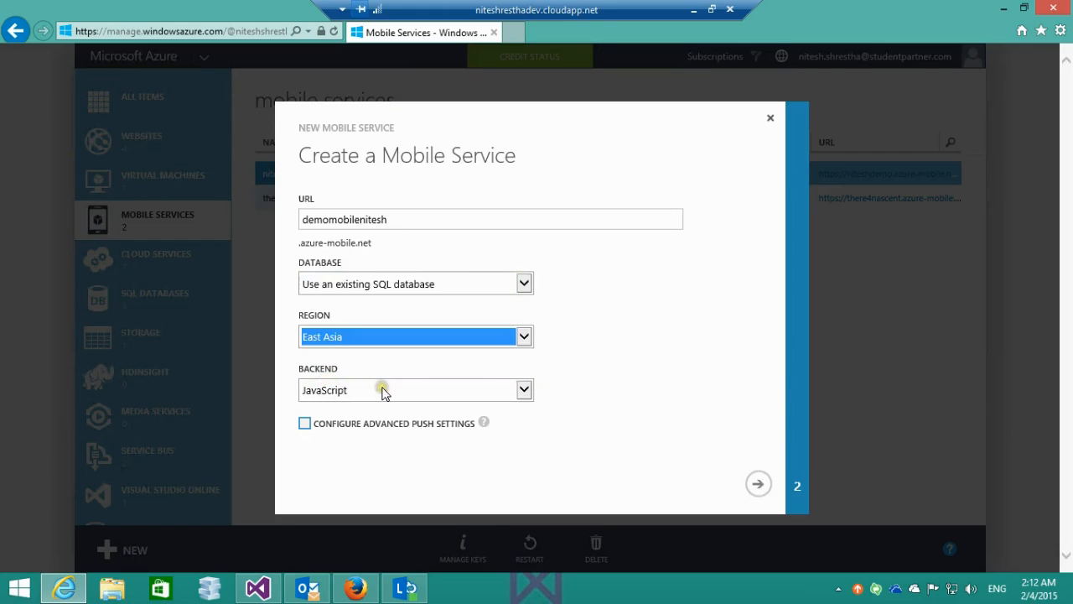
click(523, 389)
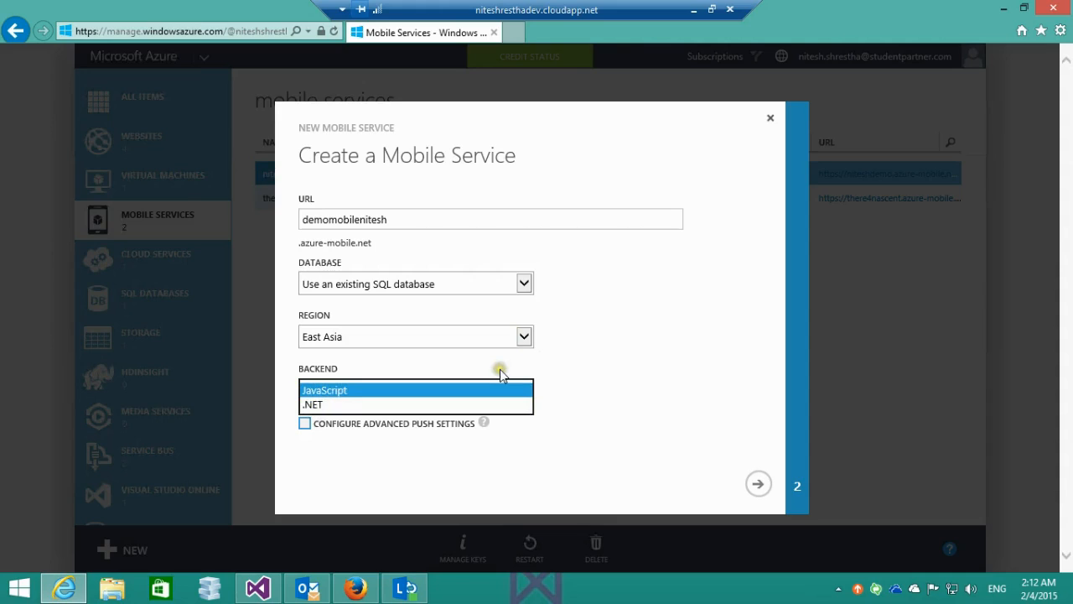
click(570, 373)
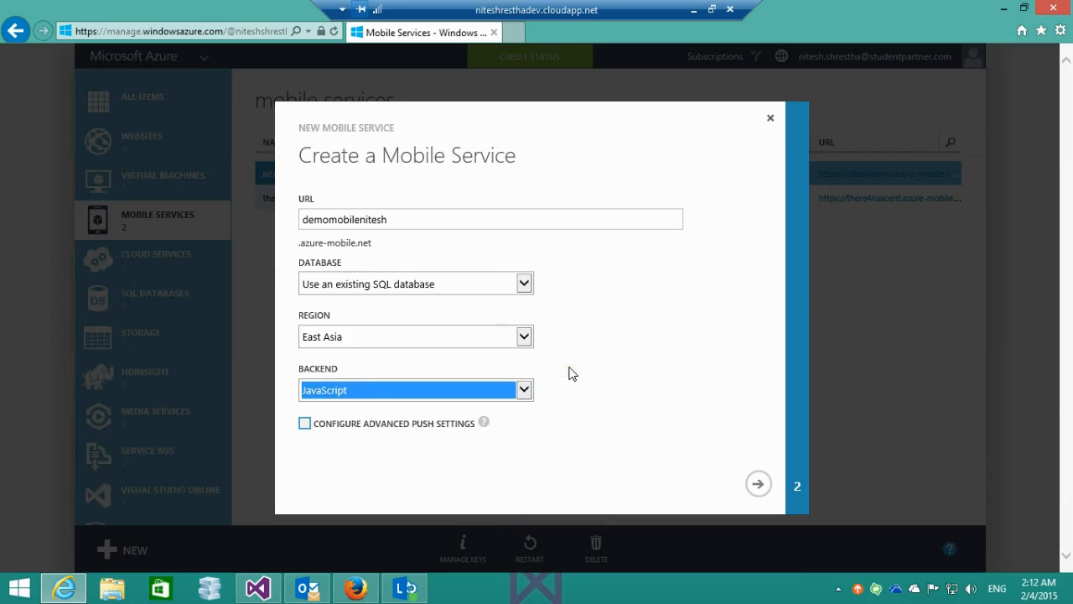
click(760, 490)
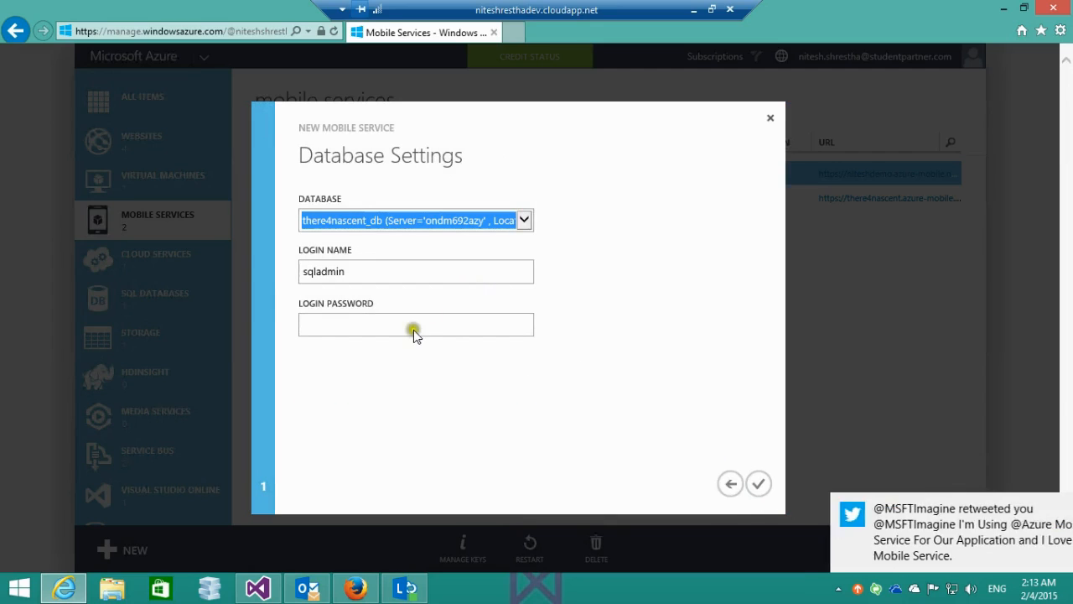
Enter the login password for the there4nascent_db database and complete the creation of the mobile service
click(392, 325)
mouse_move(1004, 514)
click(1063, 501)
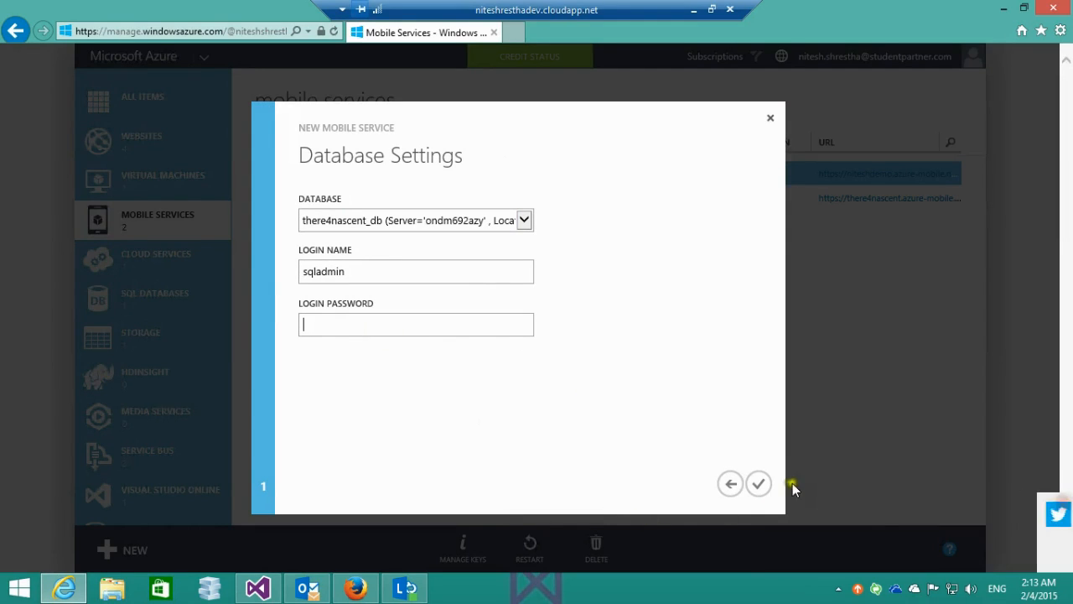
click(375, 323)
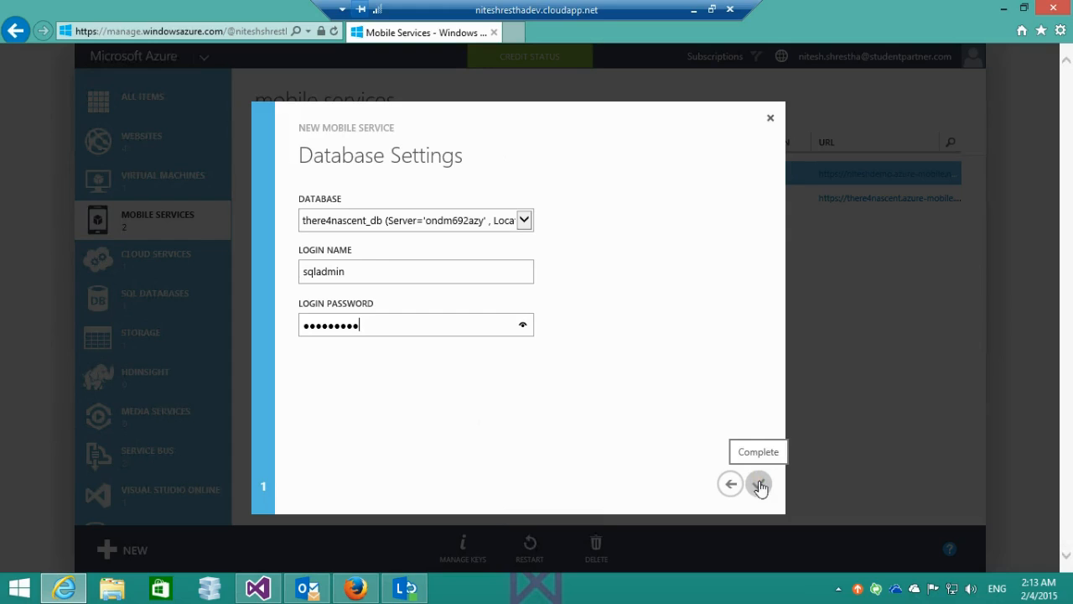
click(760, 485)
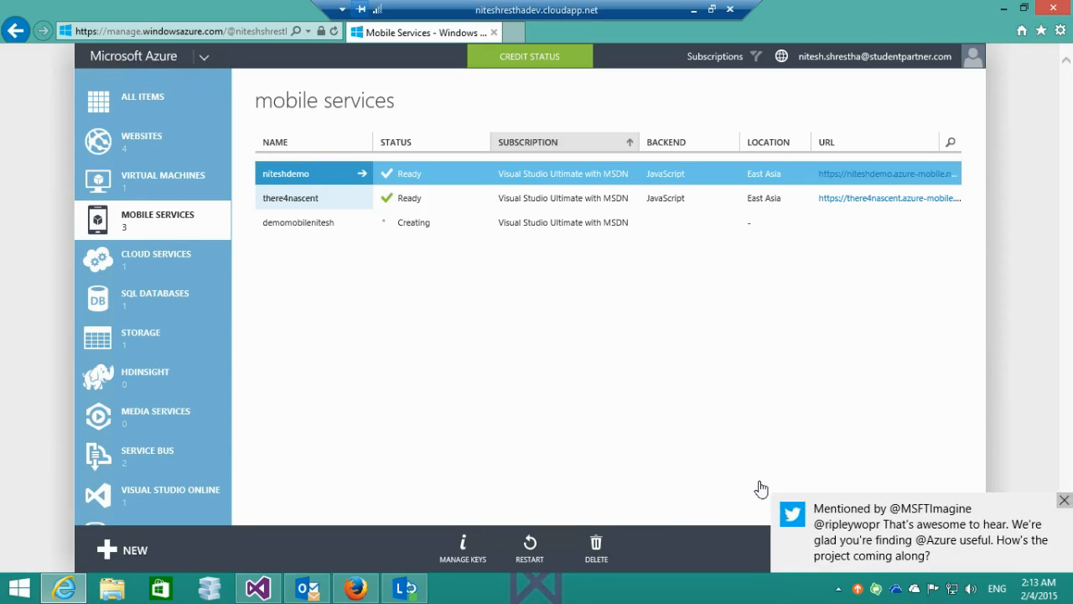
click(1064, 501)
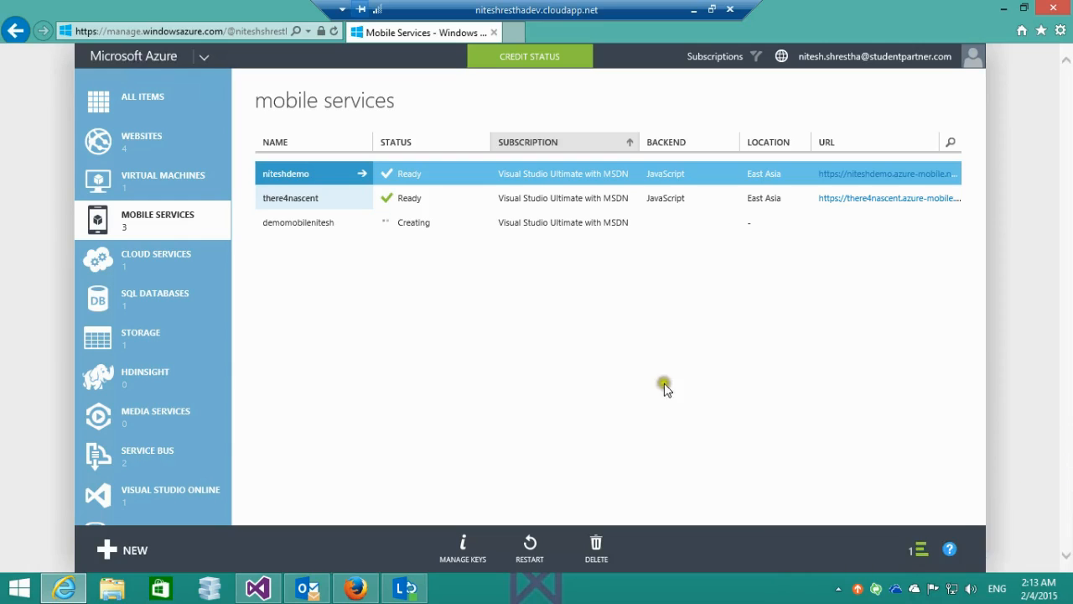
click(336, 299)
Open the Microsoft Azure website in a new browser tab and go to the Mobile Services documentation
click(514, 34)
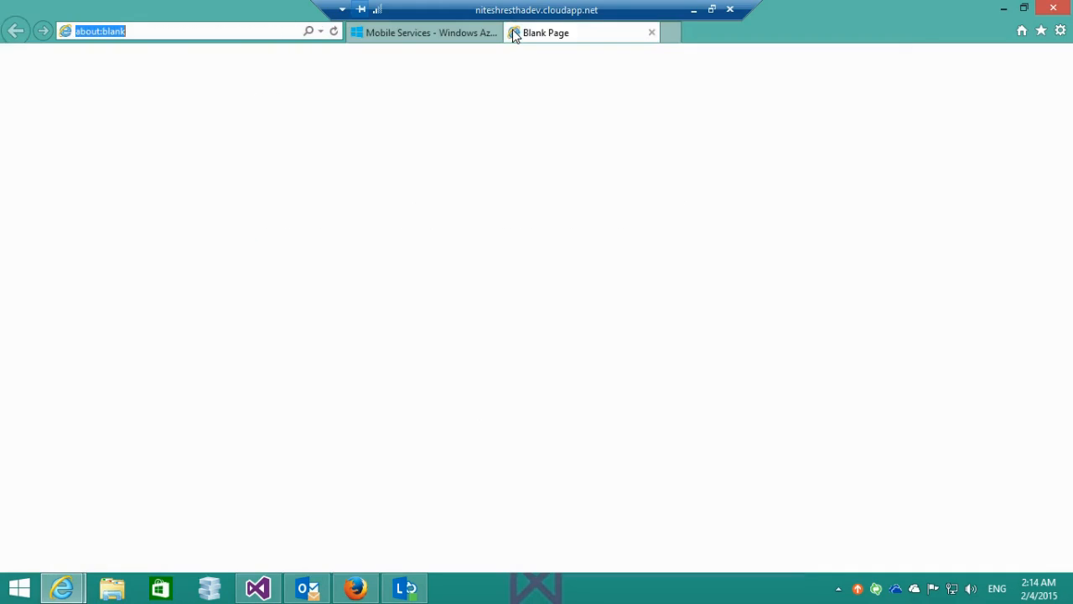
text(azure.microsoft.com/)
key(Return)
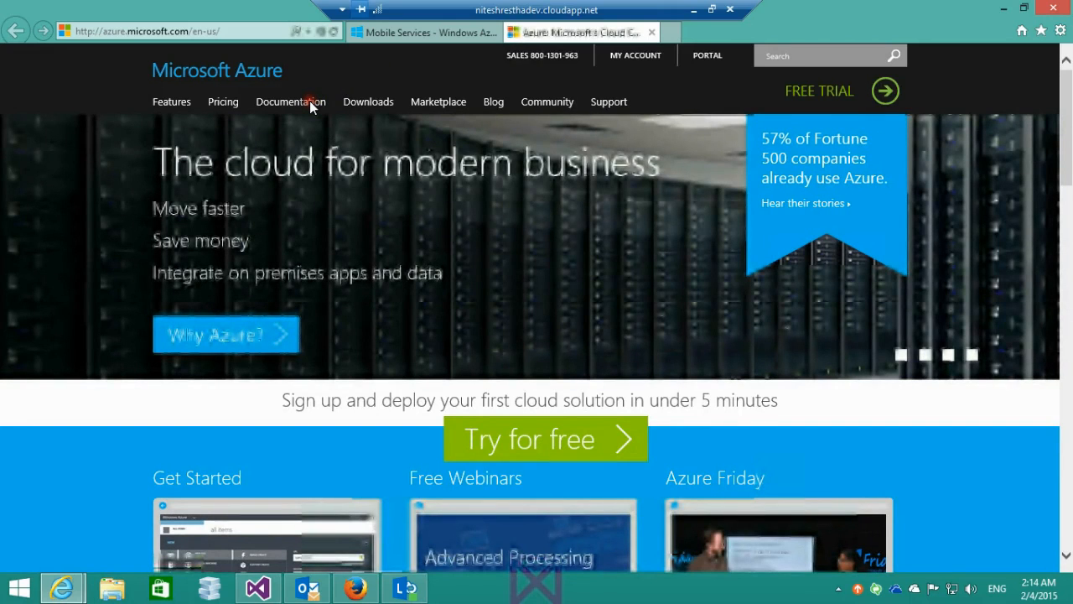
click(309, 102)
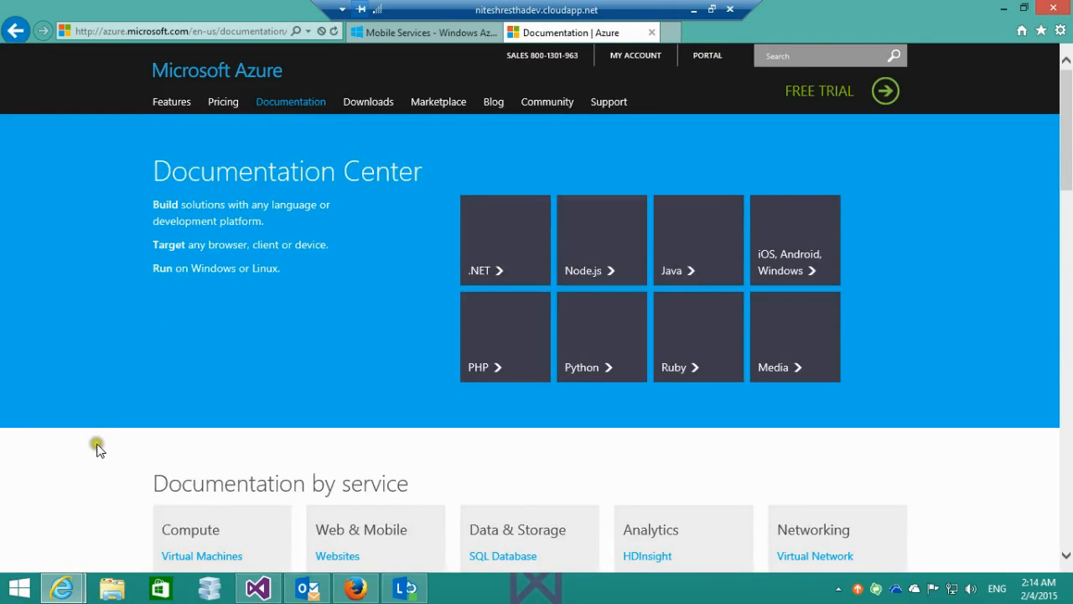
scroll(301, 464, down, 1)
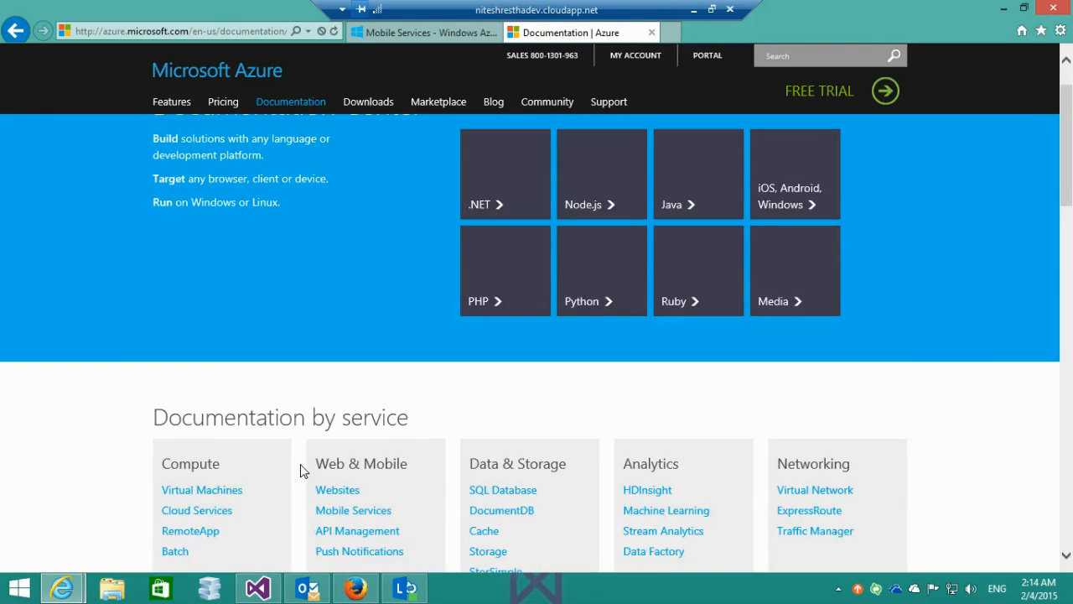
click(350, 511)
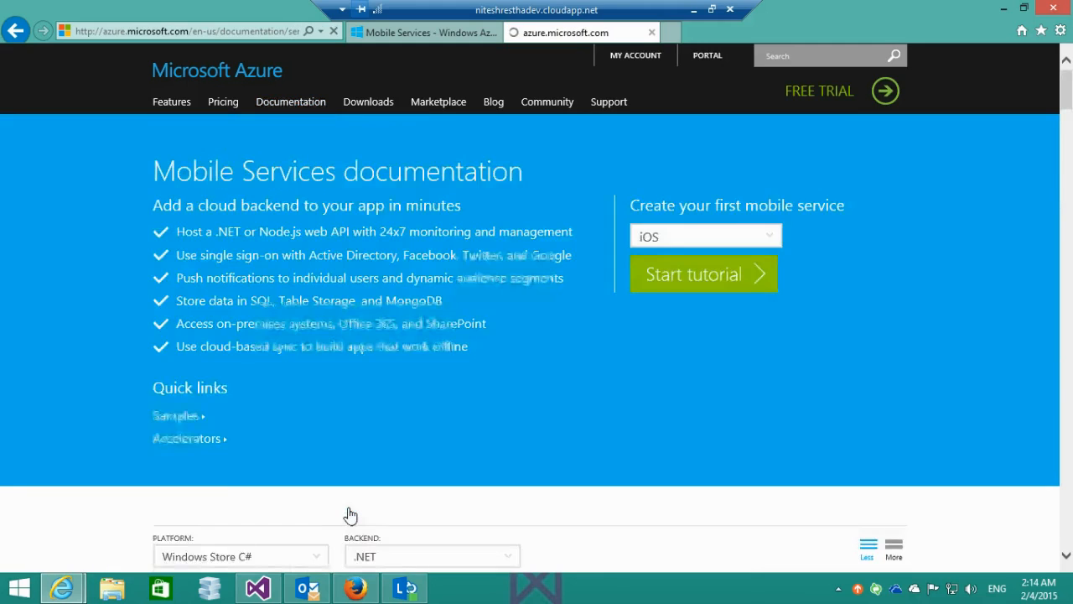
Choose Windows Store for the first mobile service tutorial and filter the documentation by the Windows Store C# platform
click(773, 233)
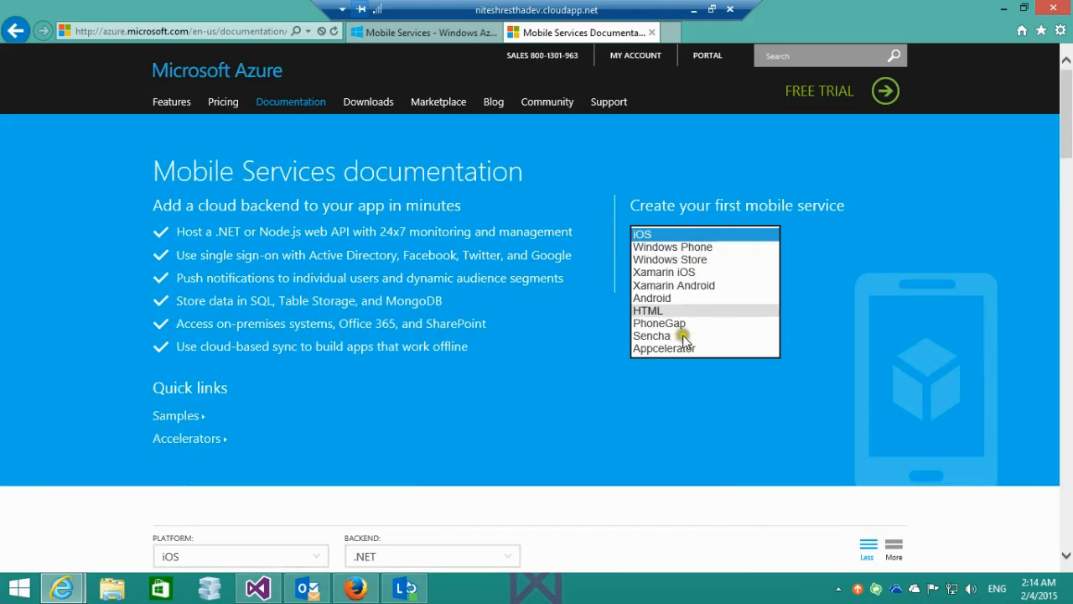
click(689, 259)
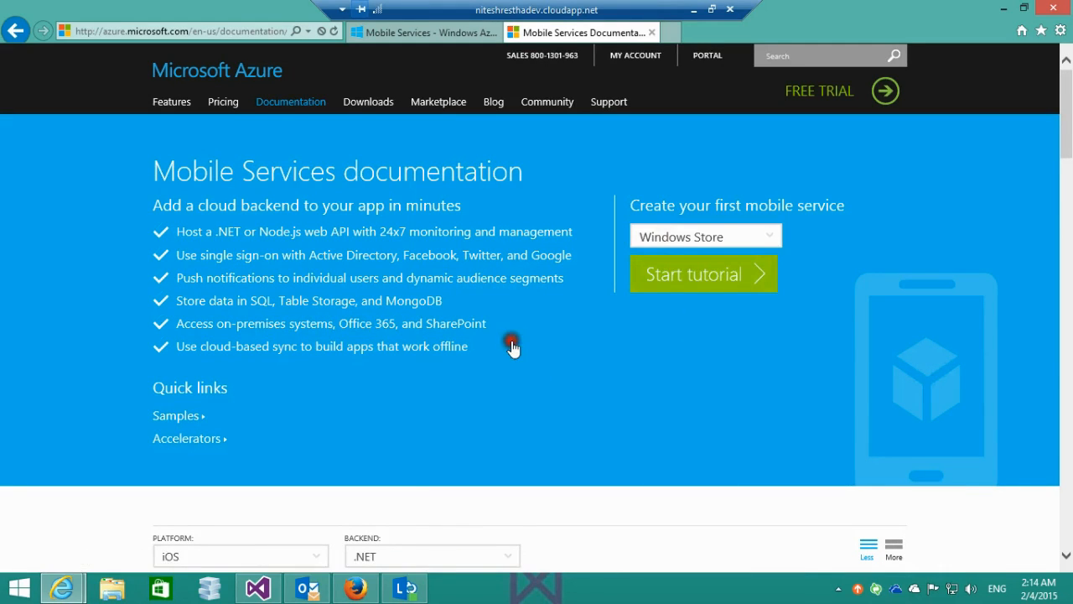
scroll(514, 349, down, 3)
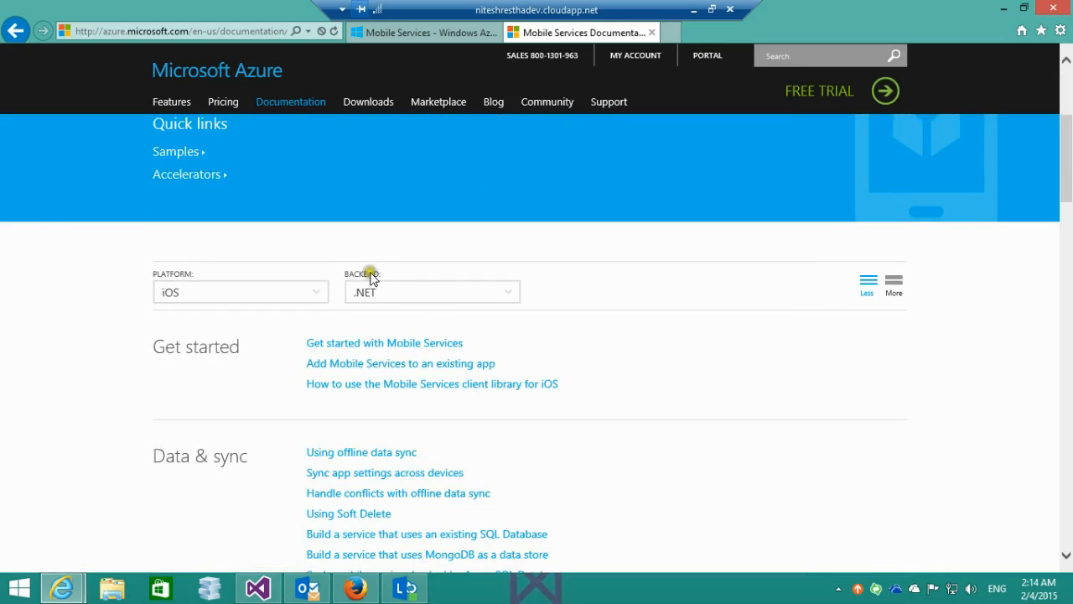
click(314, 293)
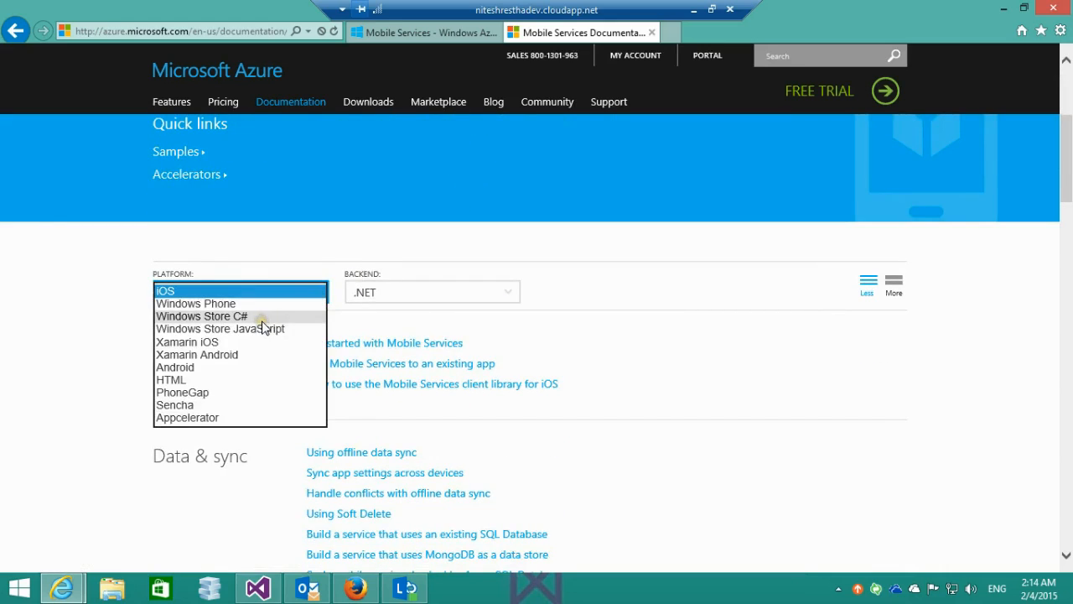
click(266, 317)
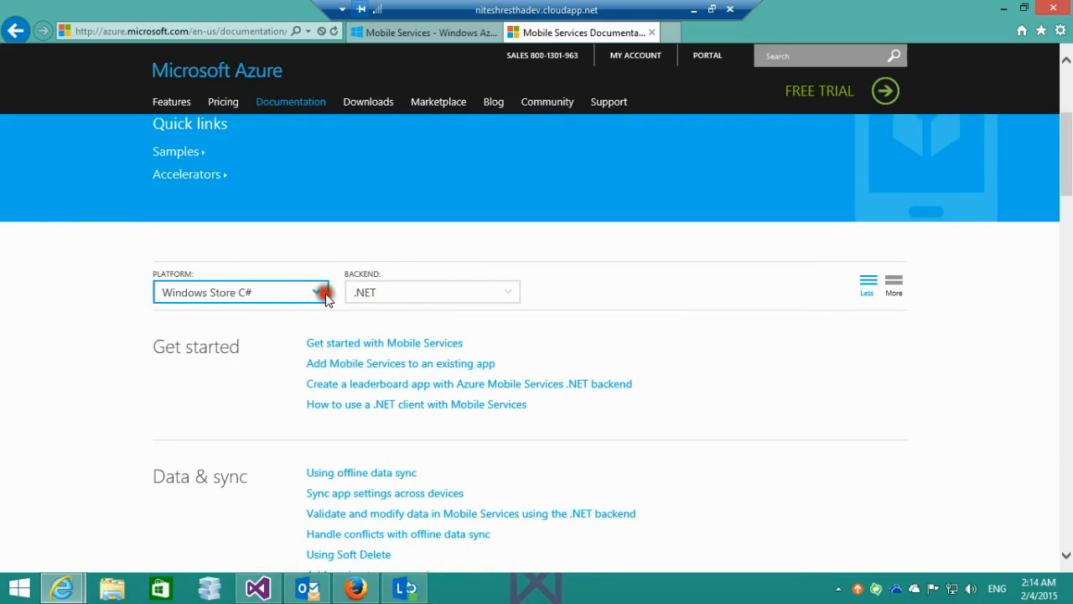
Set the backend filter of the Mobile Services documentation to JavaScript, keeping Windows Store C# as the platform
click(319, 292)
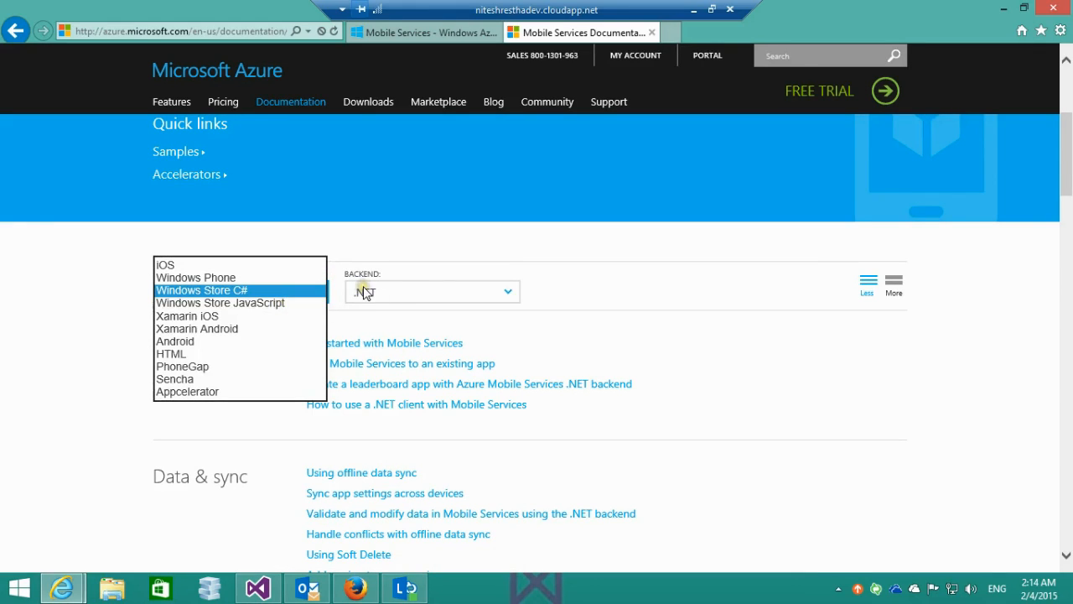
click(442, 293)
click(442, 306)
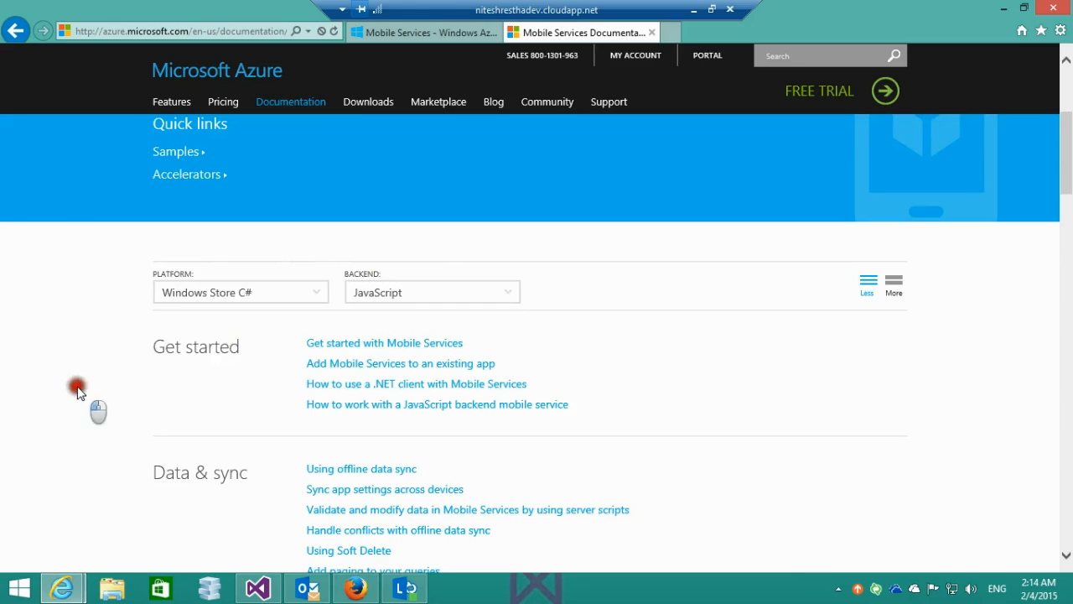
Examine the Get started, Data & sync and Users topics listed in the Mobile Services documentation
scroll(77, 392, down, 2)
scroll(78, 392, down, 1)
scroll(77, 392, up, 1)
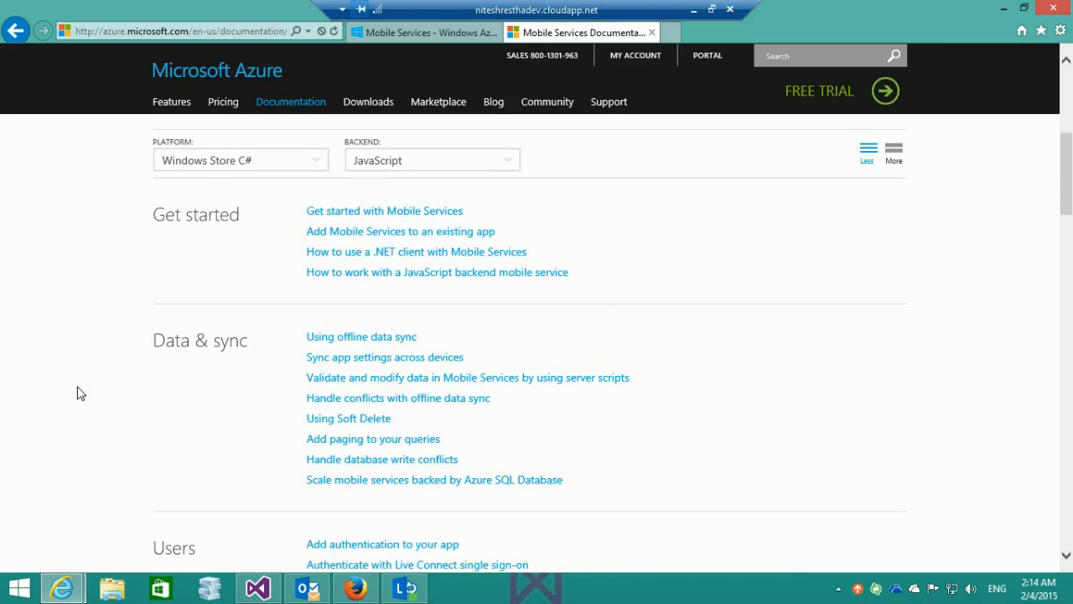
scroll(77, 392, down, 1)
scroll(77, 392, down, 1)
scroll(77, 392, up, 1)
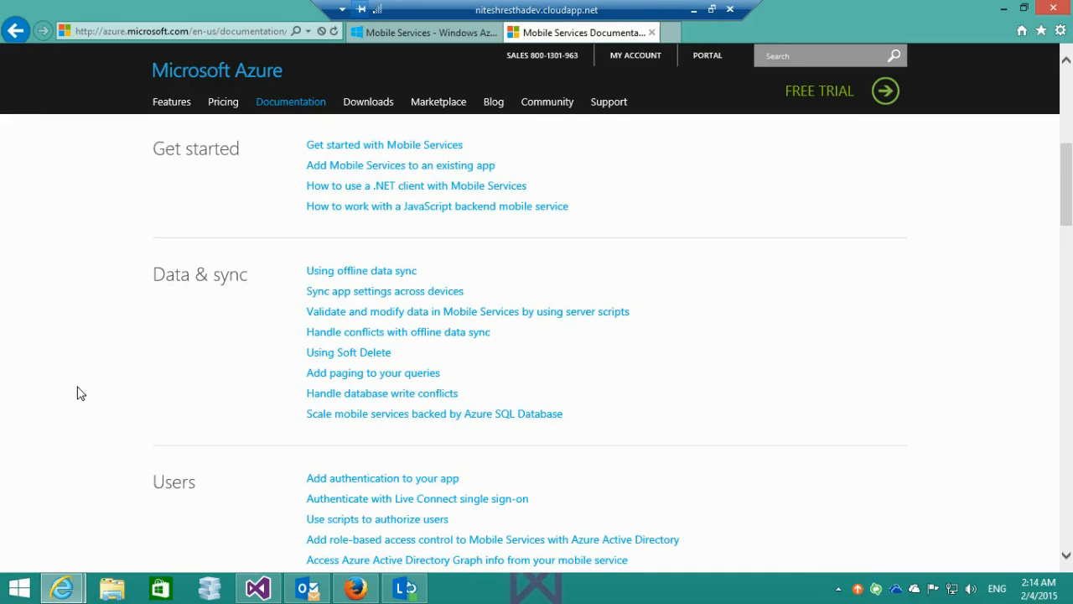
drag(295, 477, 493, 479)
click(597, 450)
Return to the Azure management portal and open the newly created mobile service
click(430, 38)
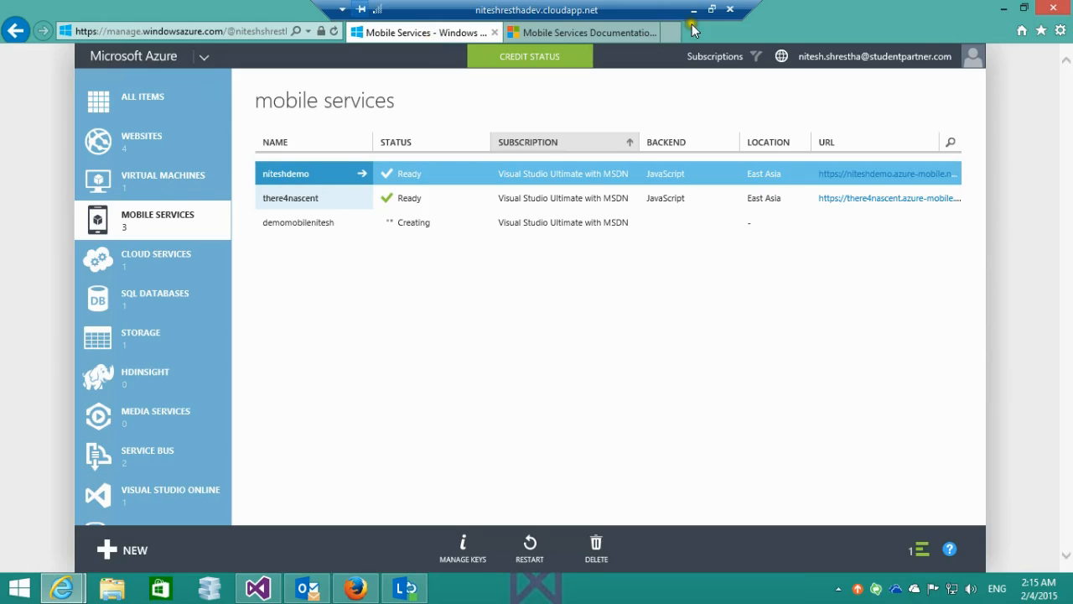
click(710, 10)
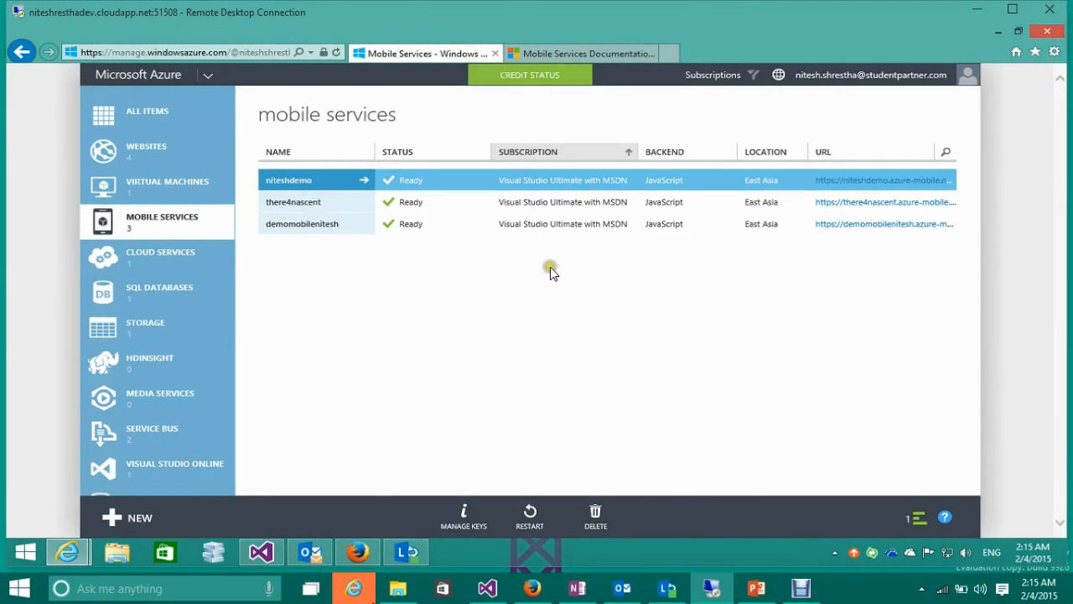
double_click(505, 11)
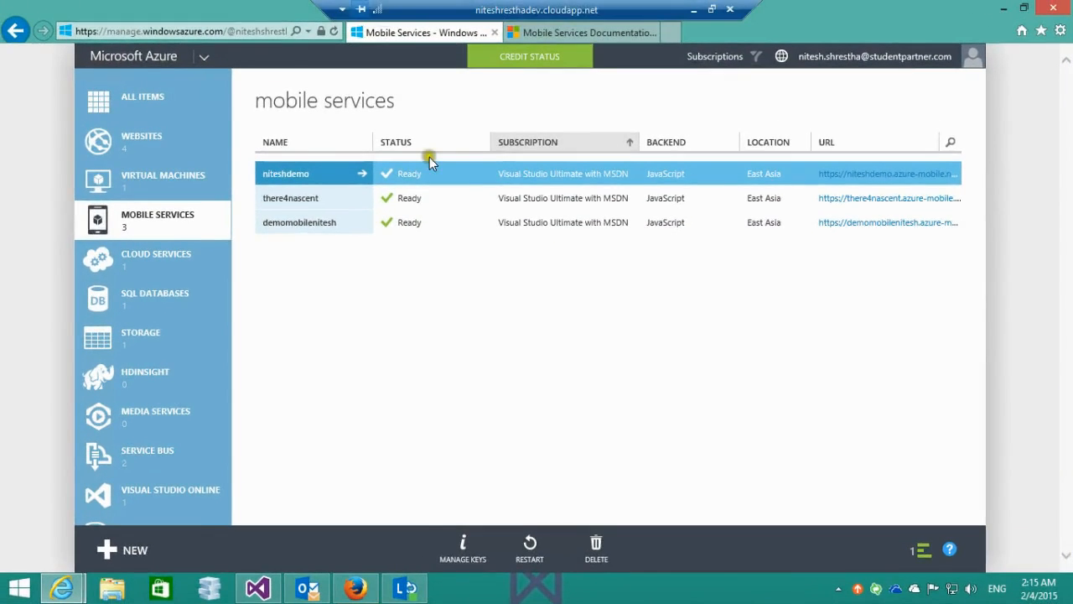
click(295, 223)
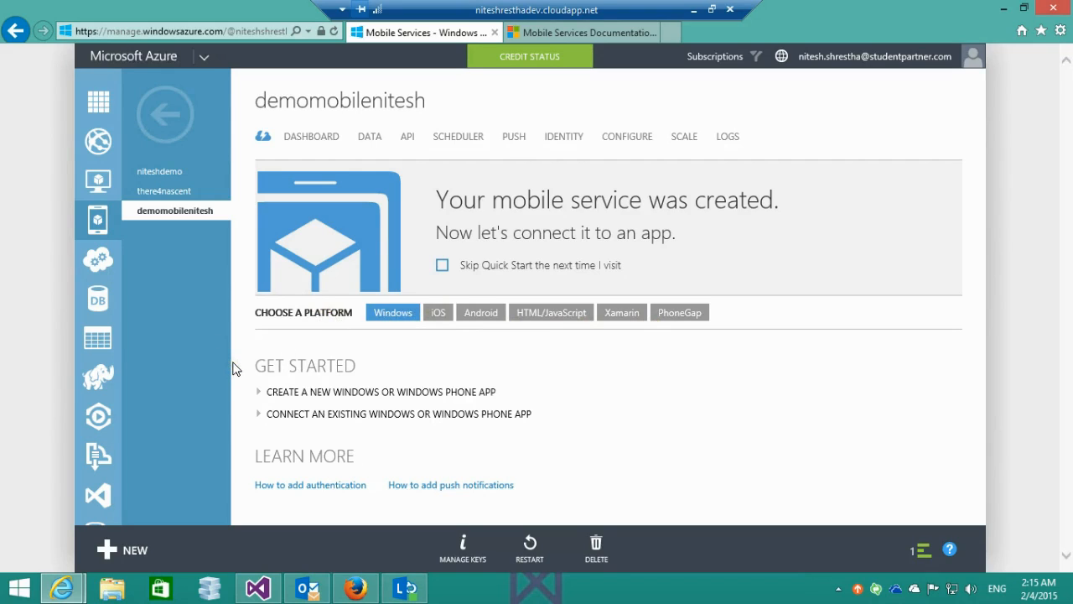
Expand the steps for connecting an existing Windows or Windows Phone app and review the C# connection and data storage code
click(297, 414)
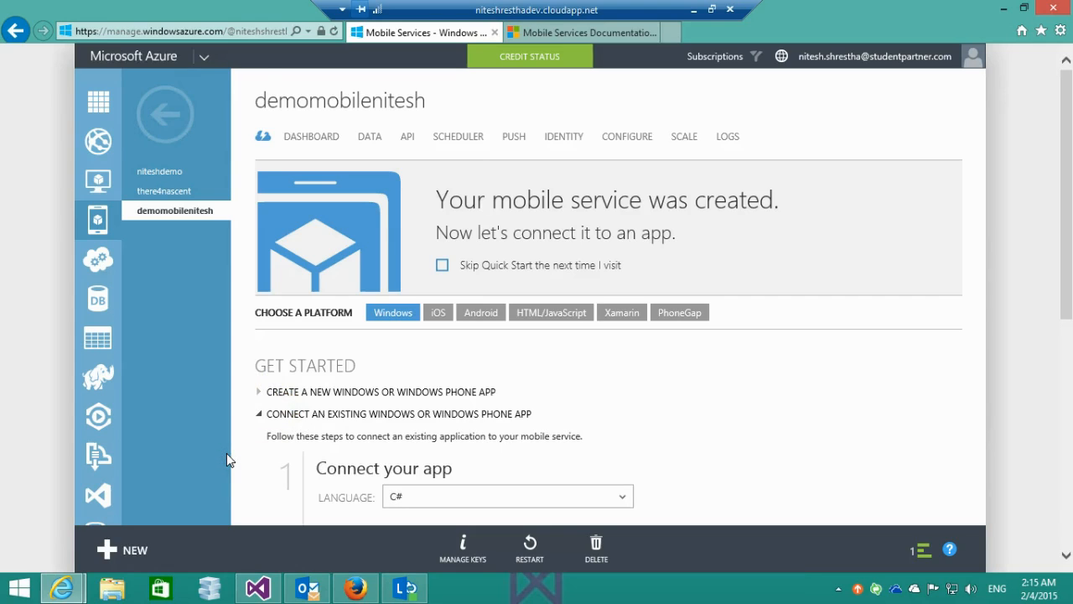
scroll(226, 453, down, 3)
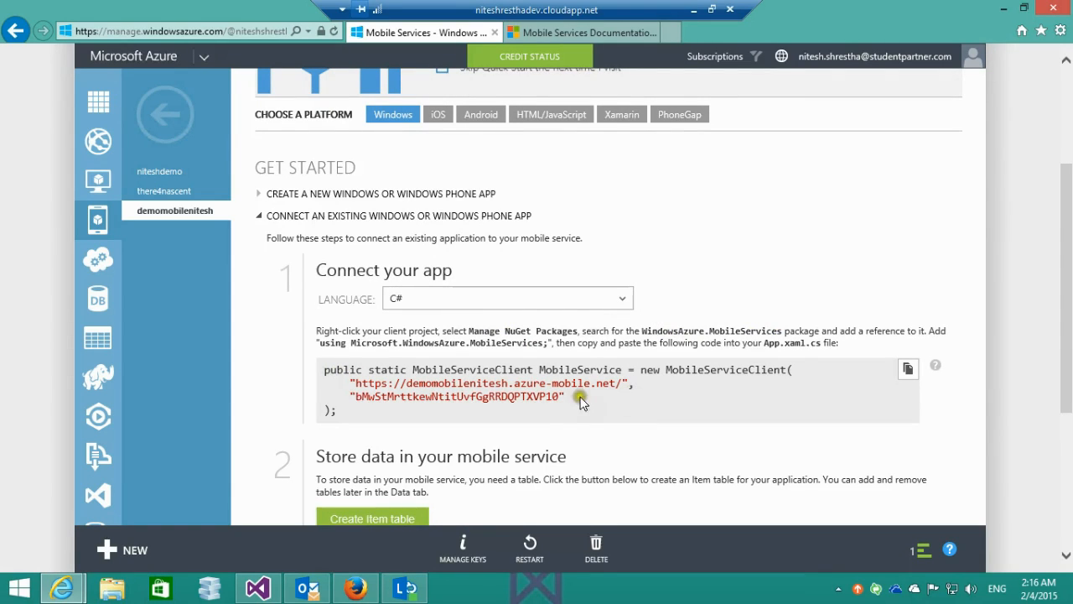
click(900, 367)
click(585, 332)
scroll(646, 388, down, 3)
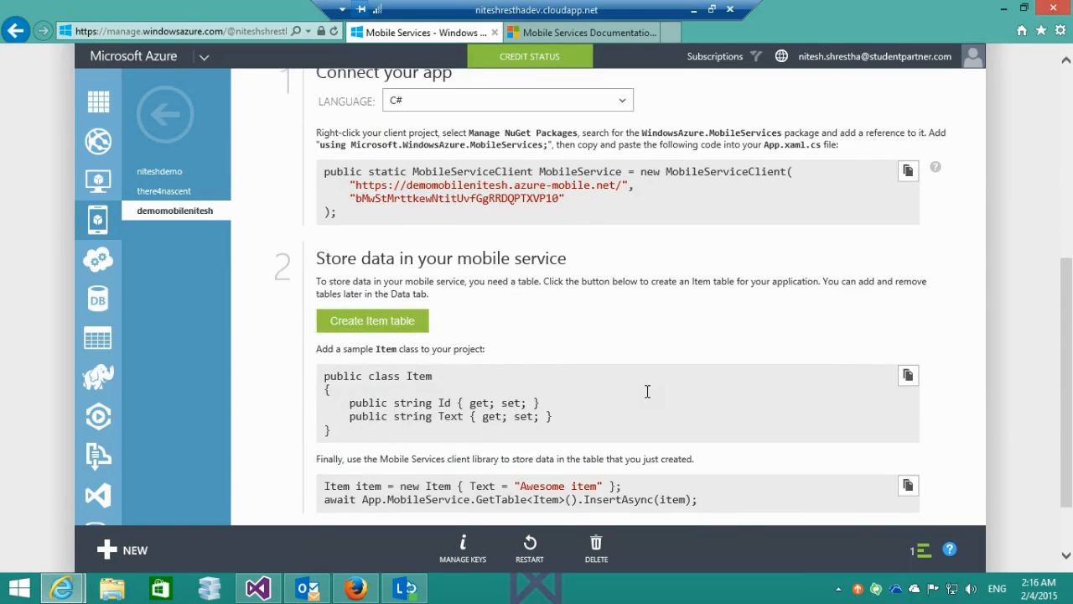
scroll(647, 390, up, 7)
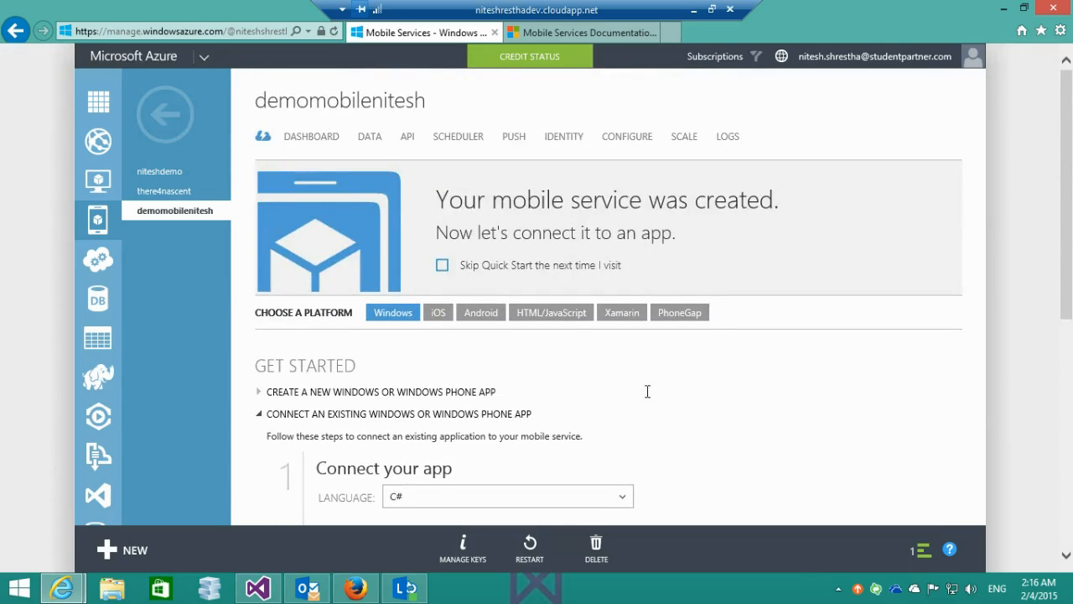
Review the steps for creating a new Windows or Windows Phone app, and check Visual Studio before closing it
click(290, 393)
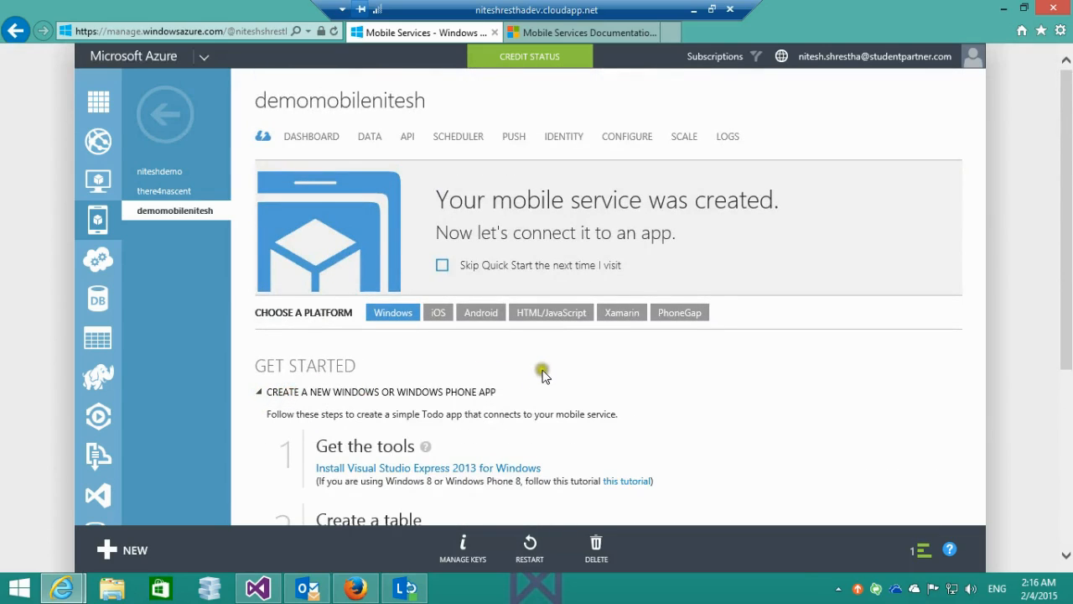
scroll(543, 375, down, 3)
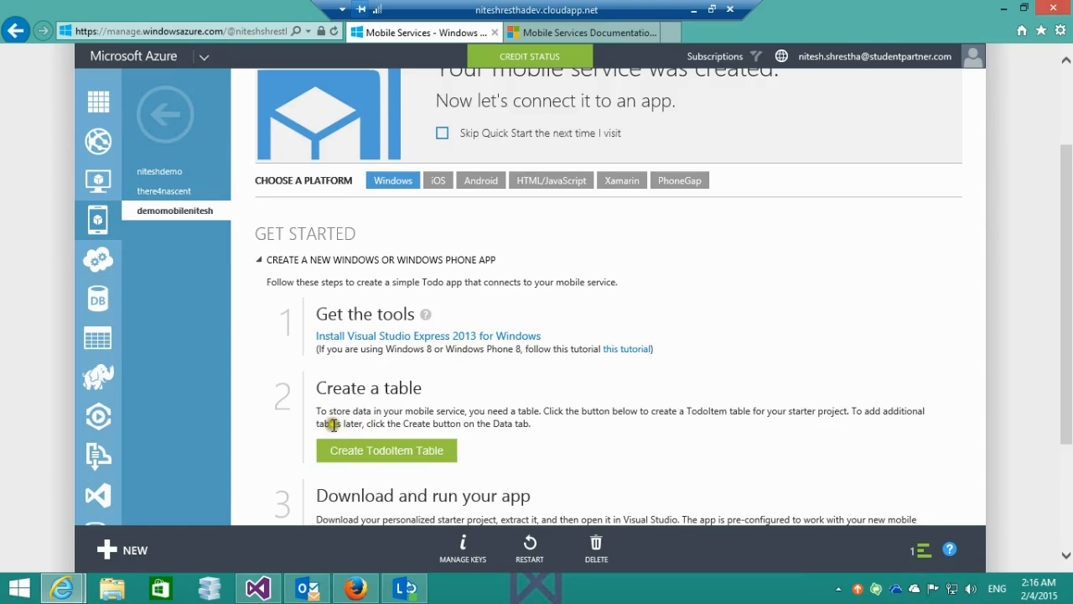
click(258, 588)
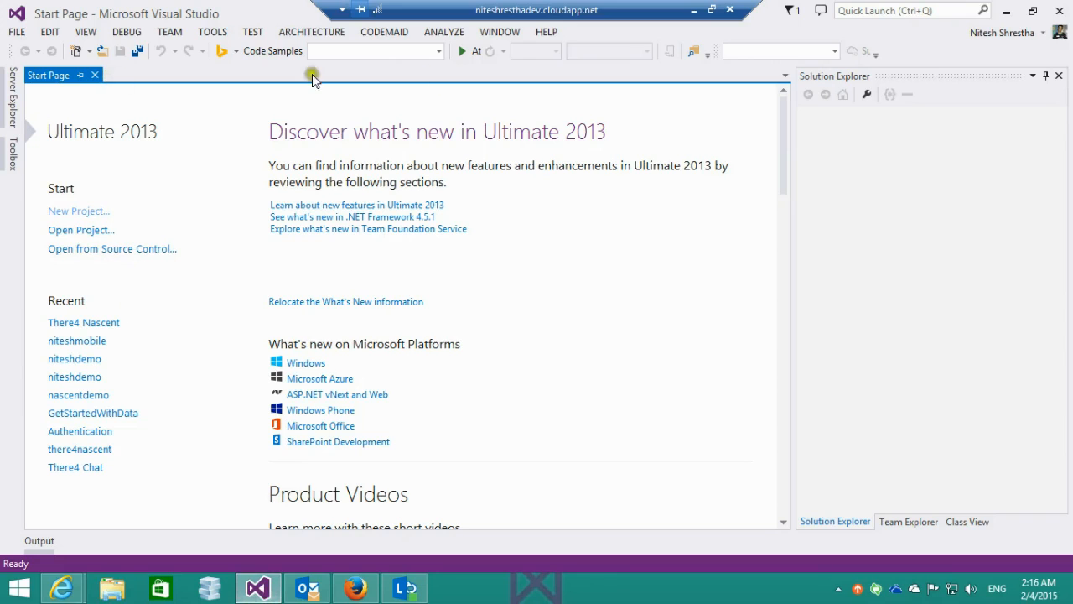
click(1061, 8)
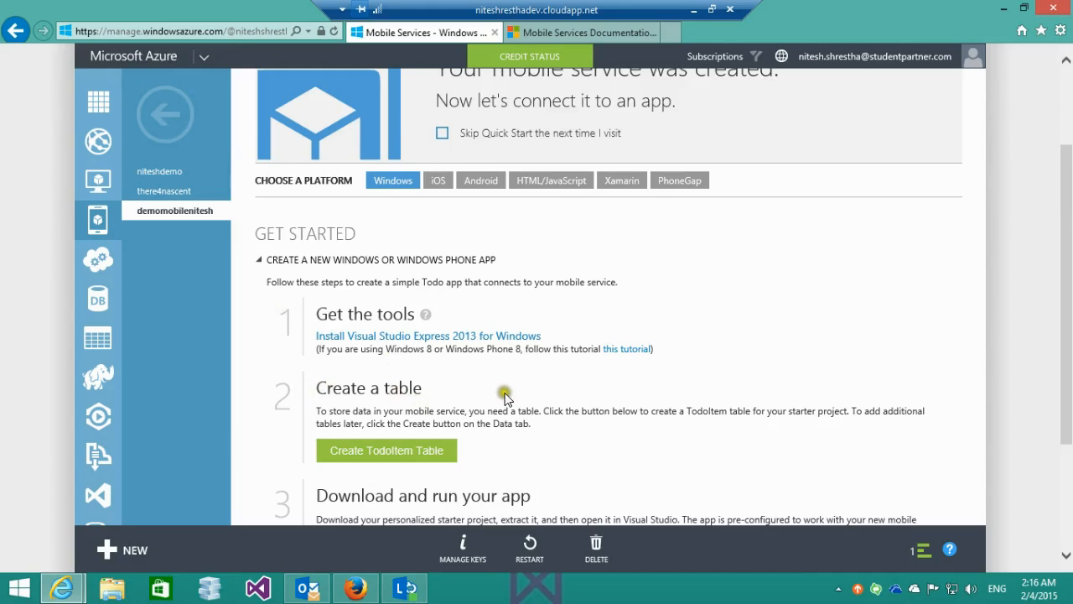
scroll(505, 399, up, 2)
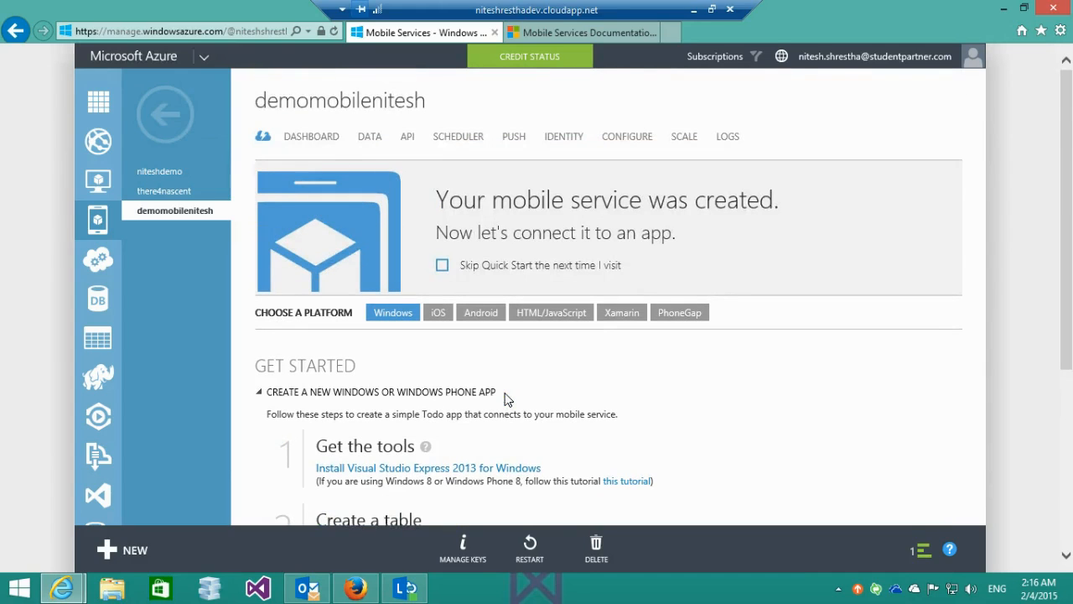
Create the TodoItem table from the quick start steps for a new Windows app and view it among the service's data tables
click(367, 148)
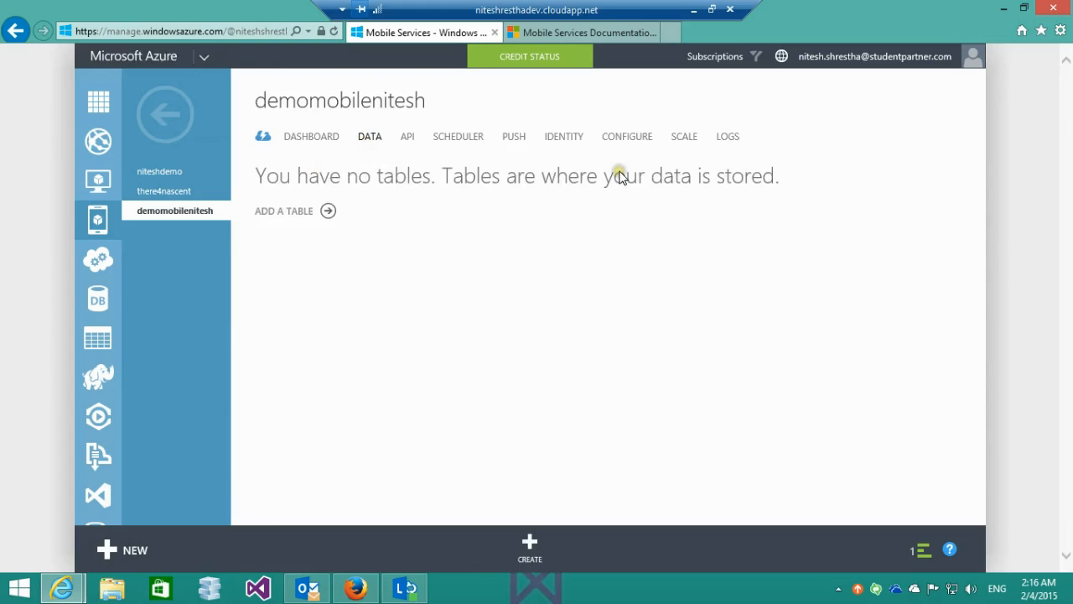
click(259, 136)
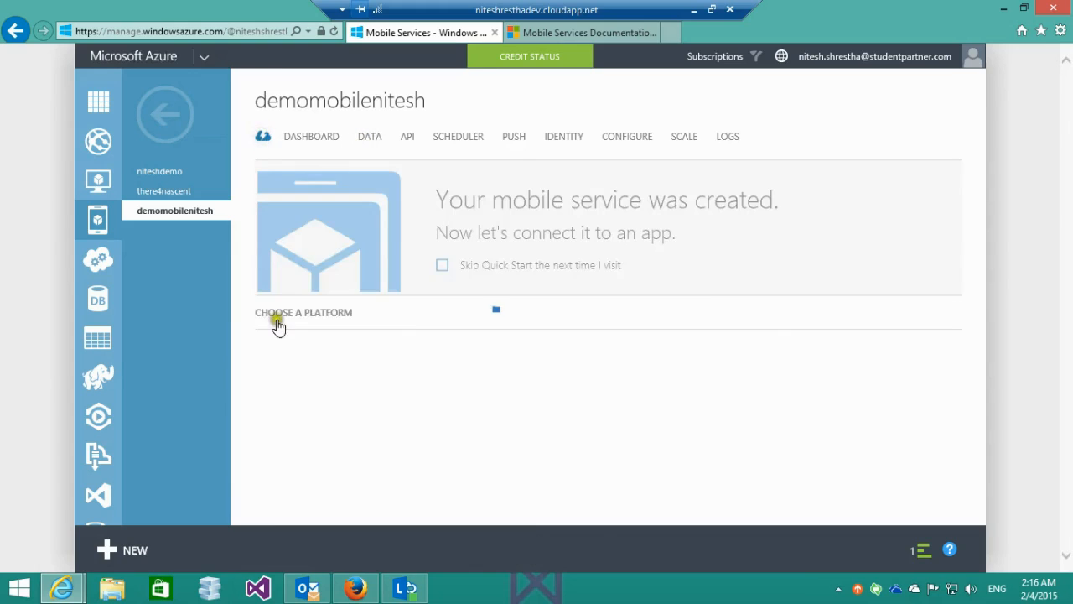
click(271, 393)
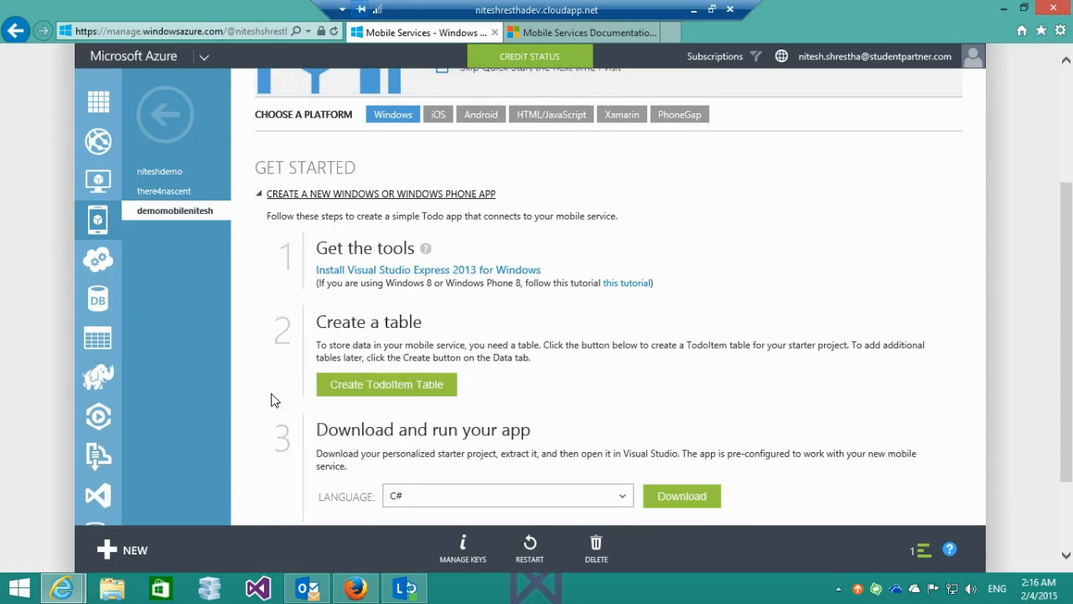
click(385, 390)
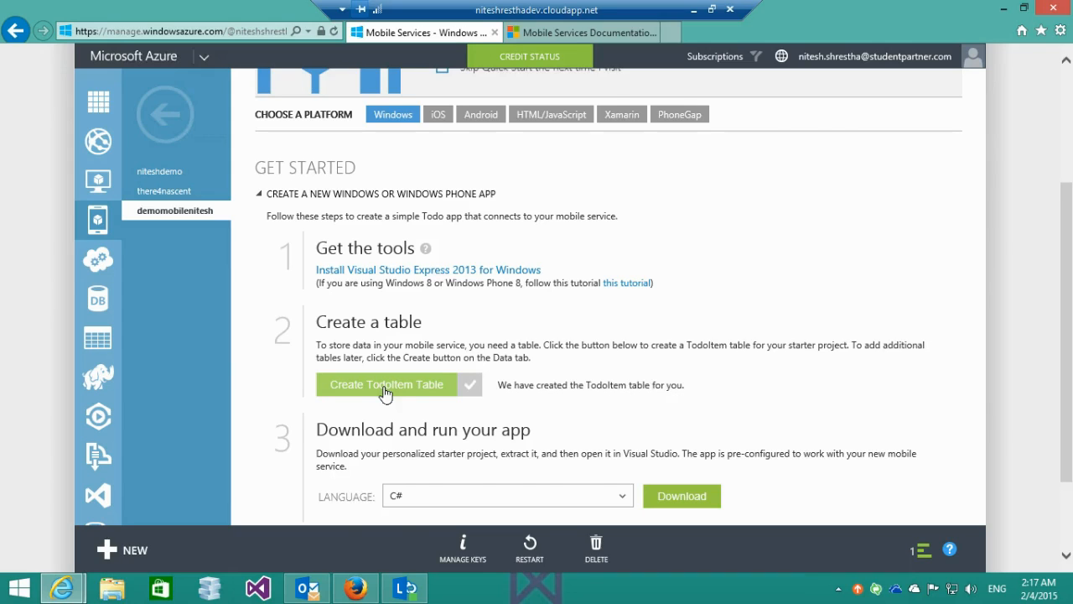
scroll(385, 394, up, 3)
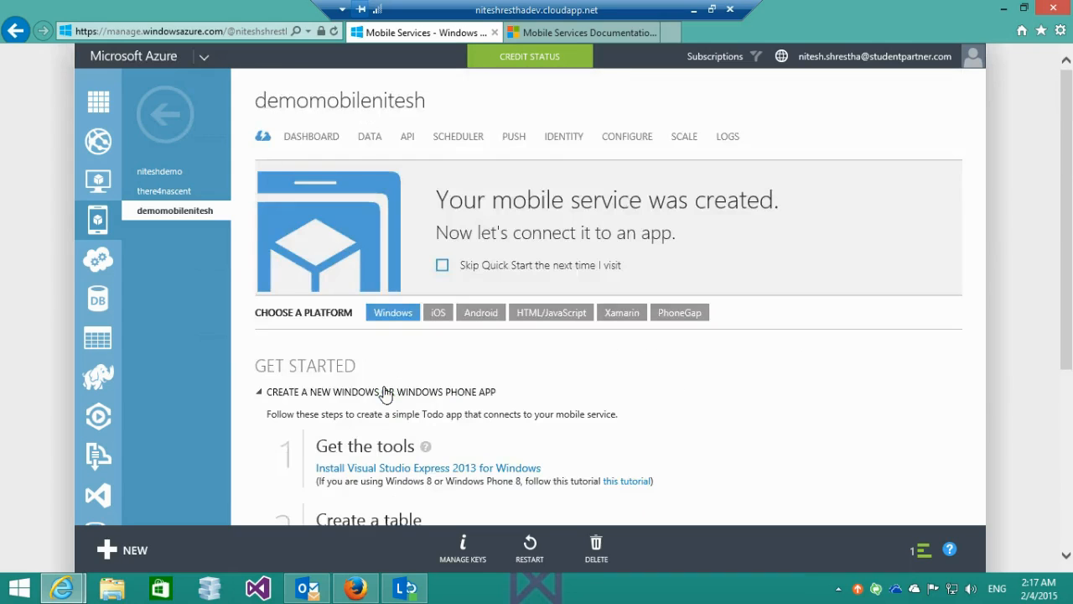
click(367, 139)
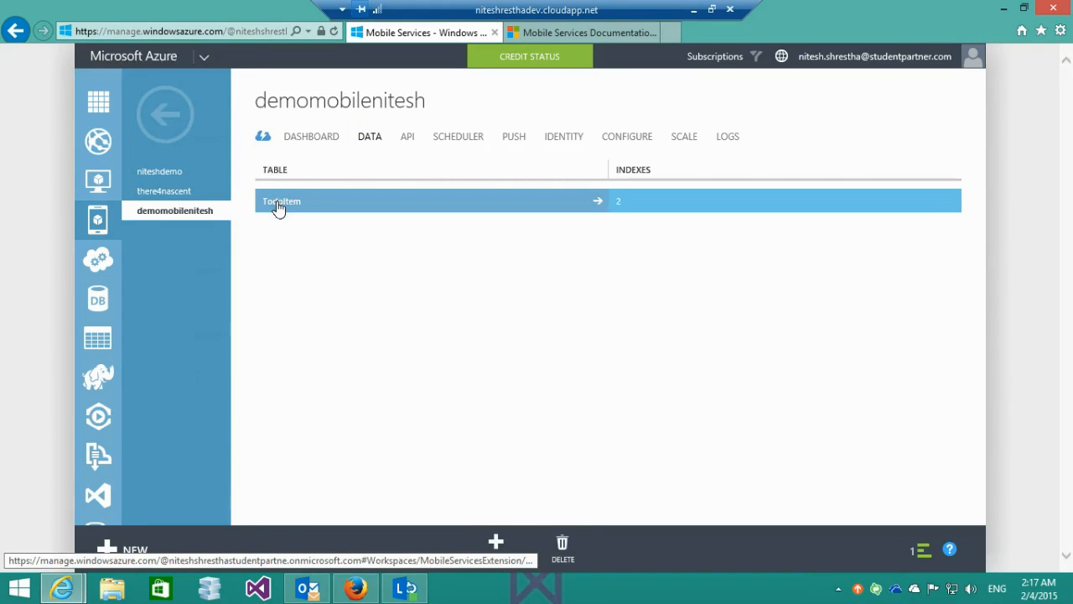
Download the personalized C# starter project for a new Windows or Windows Phone app and save the zip file
click(261, 135)
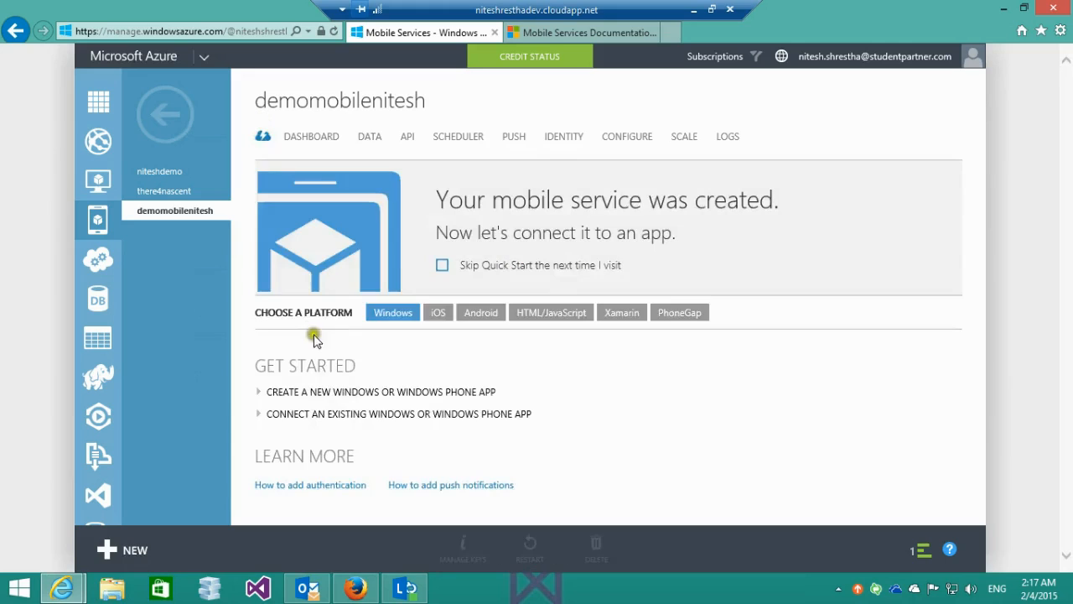
click(321, 393)
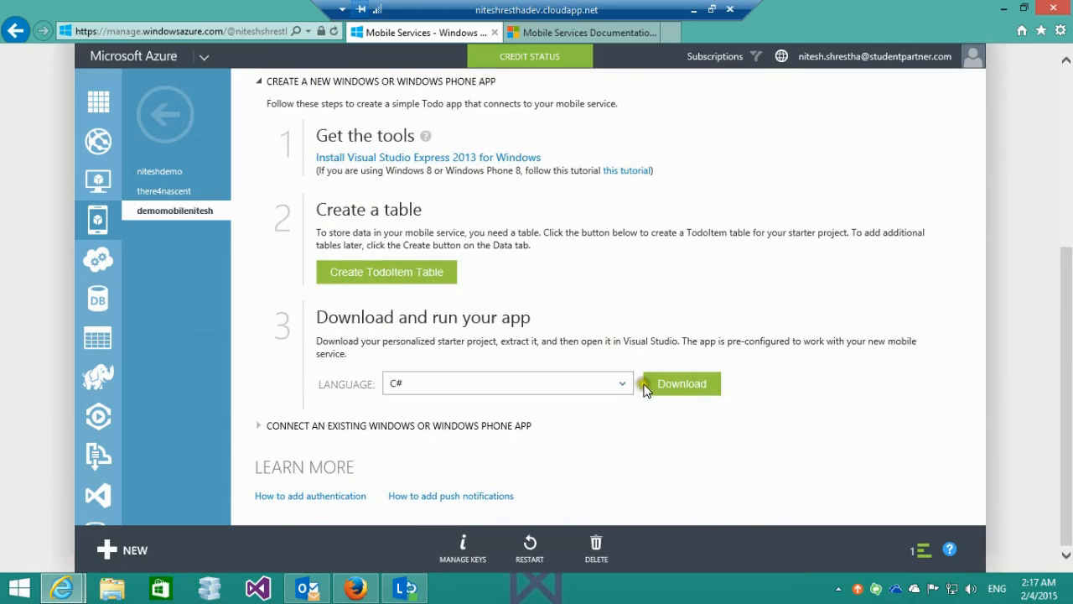
click(667, 387)
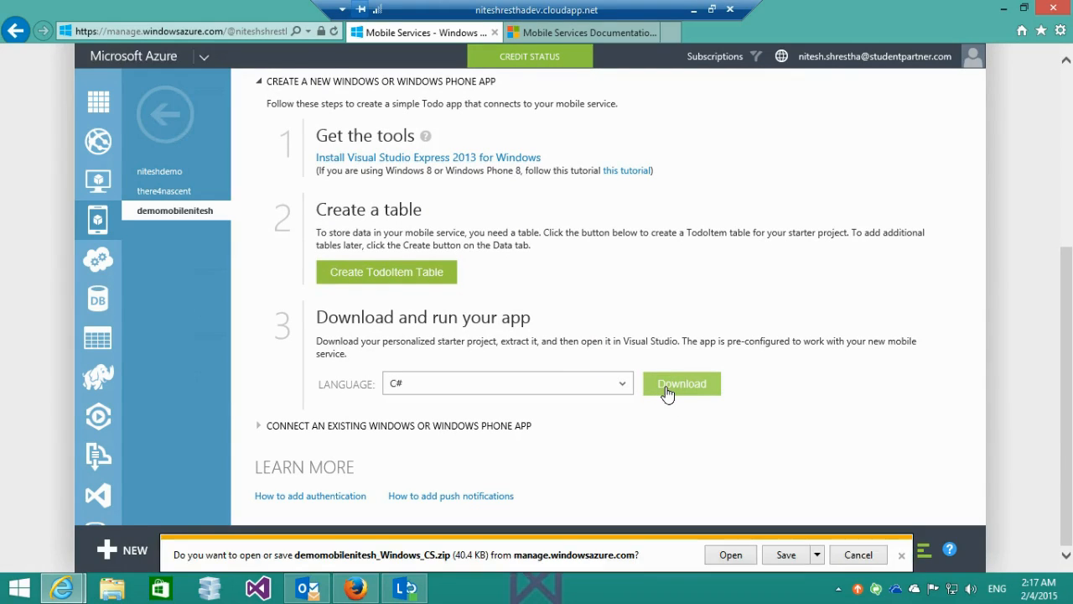
click(778, 558)
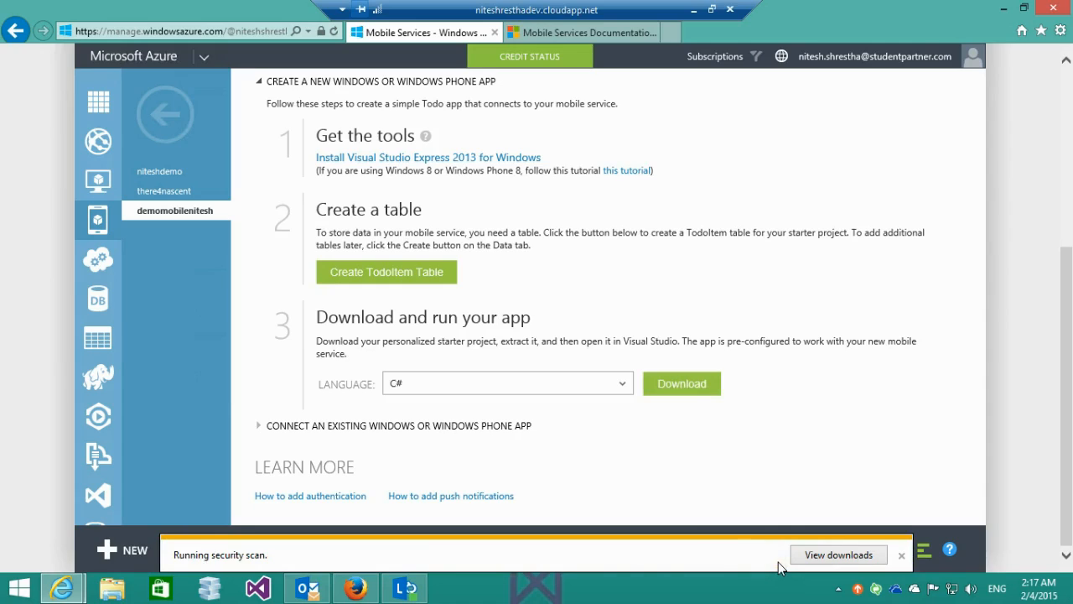
Extract the downloaded starter project zip into its own folder in Downloads and close the original Downloads window
click(708, 552)
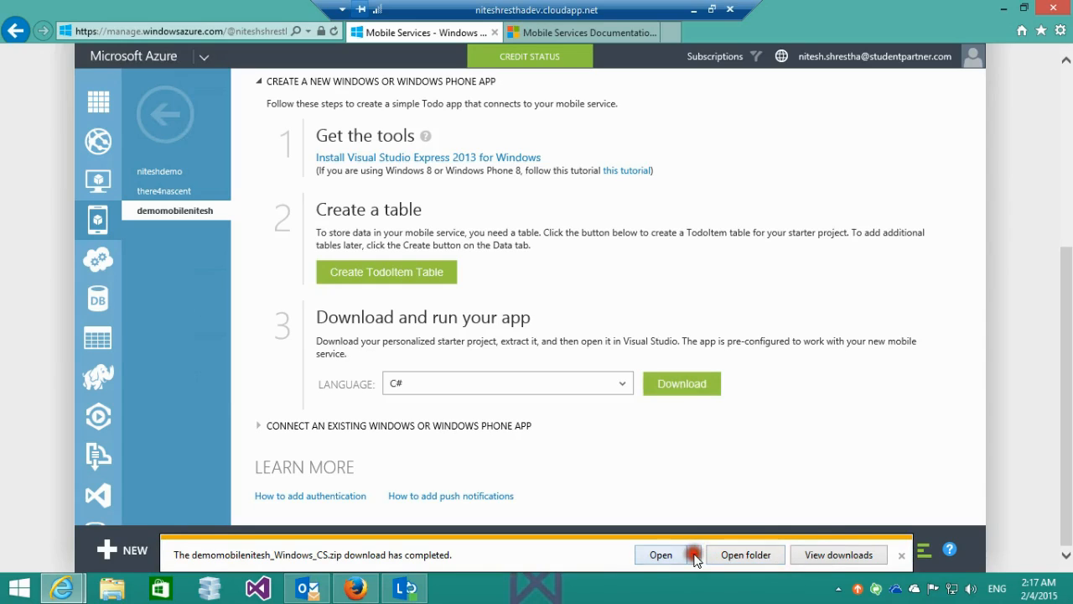
click(728, 536)
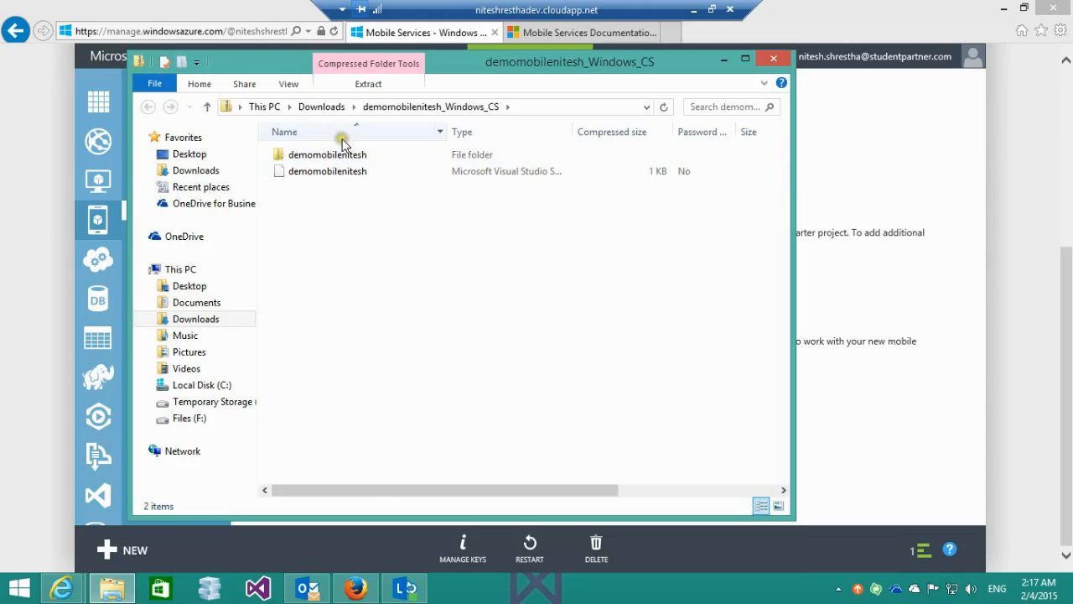
click(323, 109)
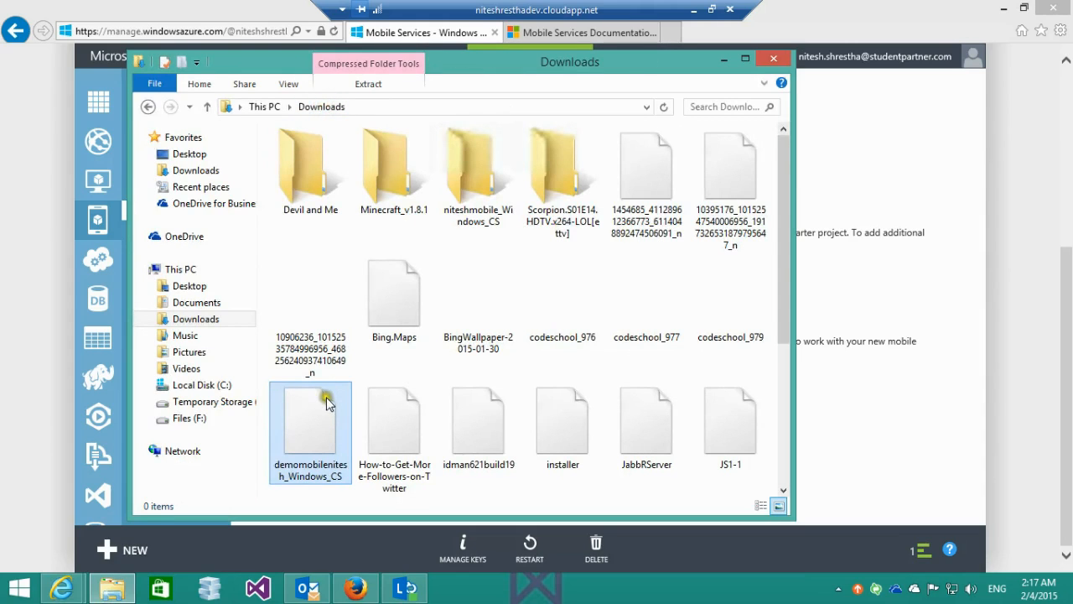
right_click(314, 420)
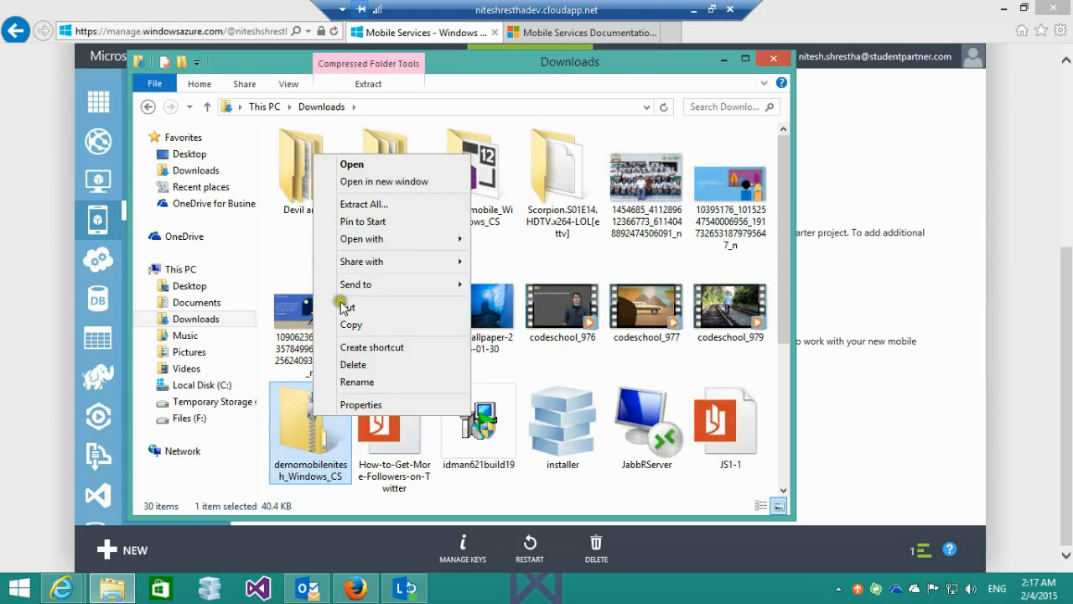
click(363, 206)
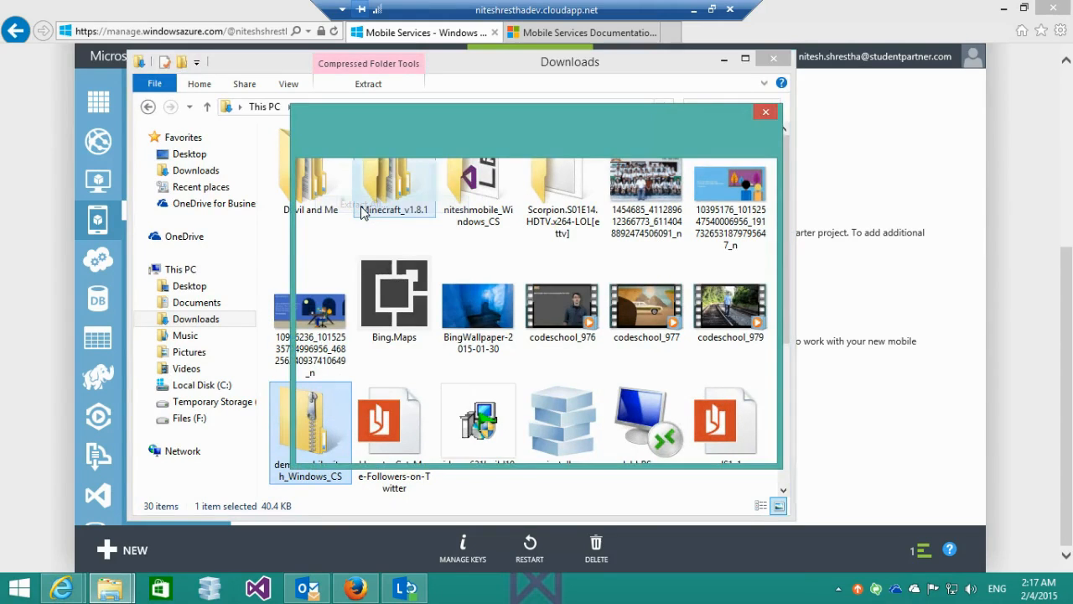
key(Return)
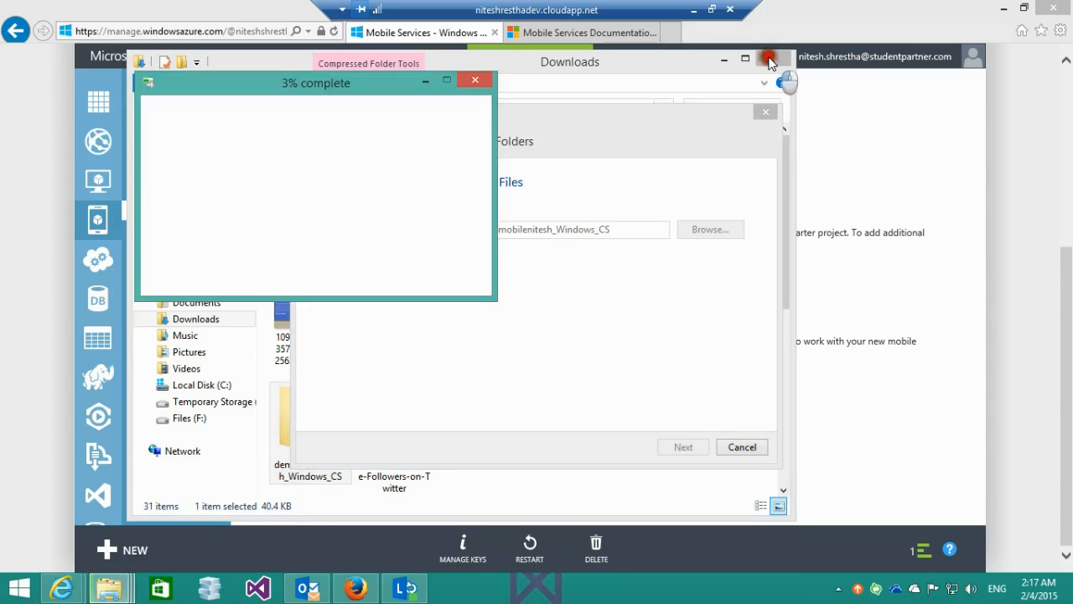
click(772, 58)
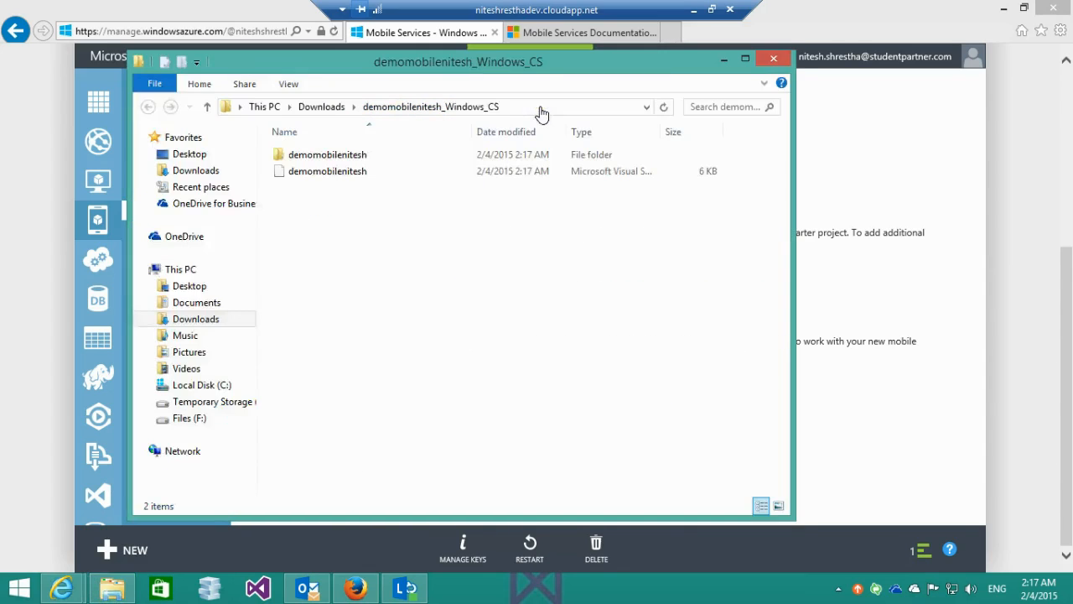
Open the extracted starter solution in Visual Studio and accept the security warnings for its Windows, Shared and WindowsPhone projects
click(309, 172)
double_click(309, 172)
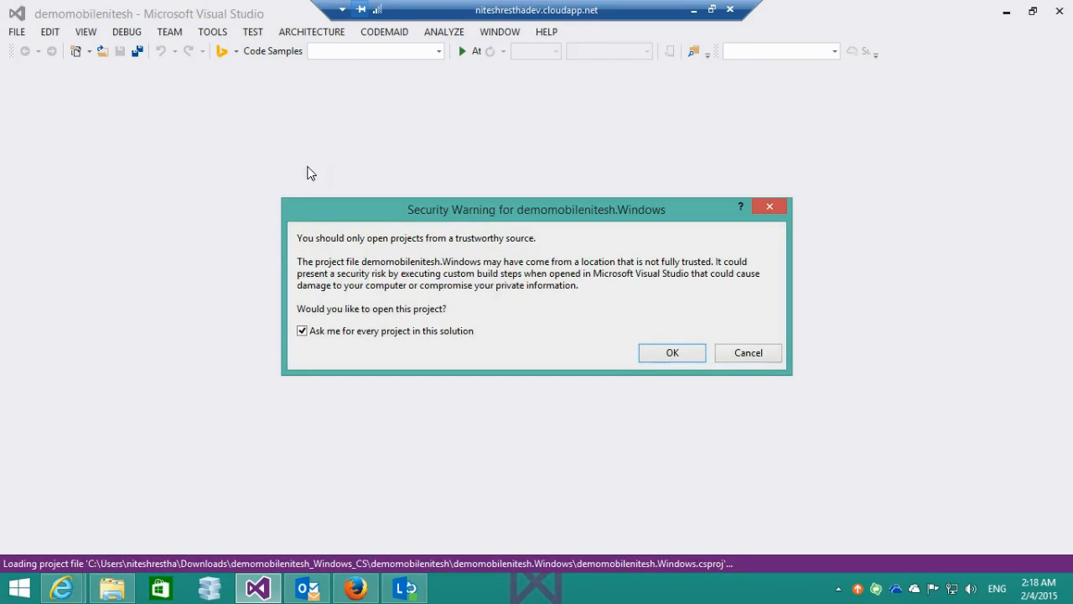
click(662, 354)
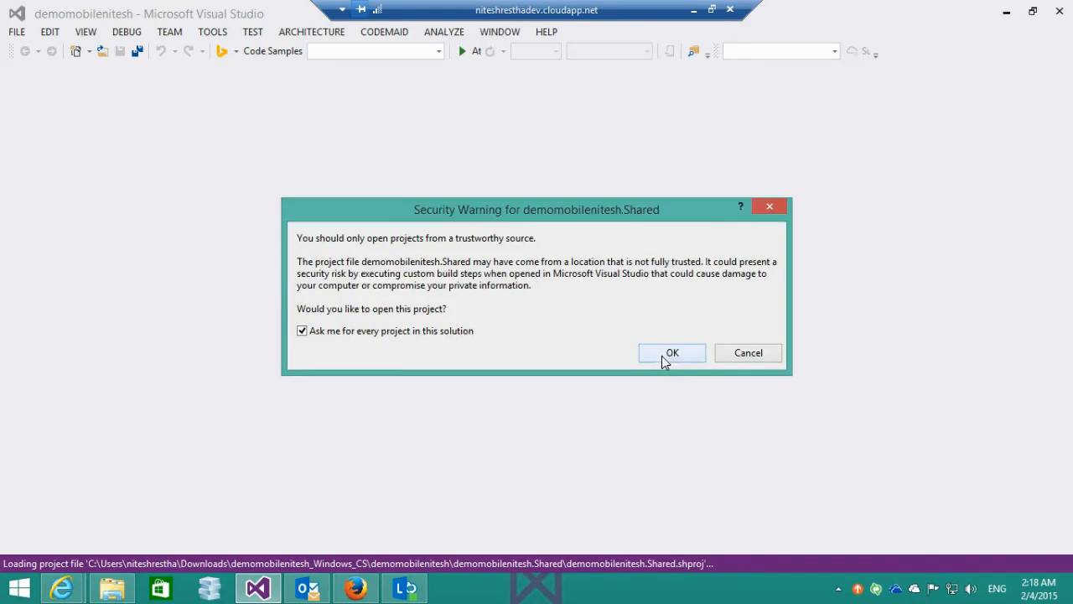
click(667, 353)
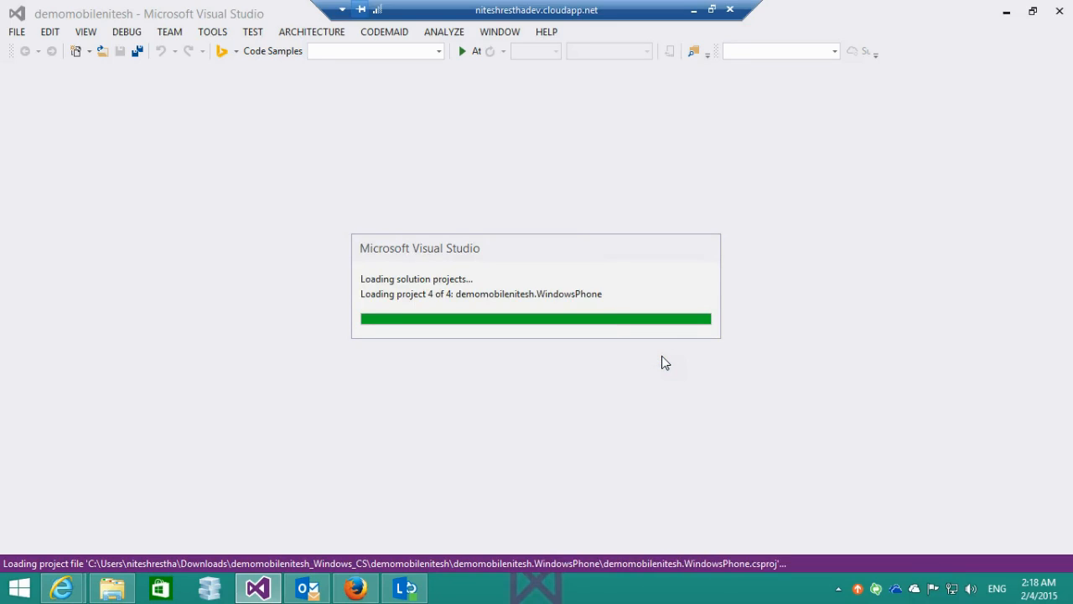
click(662, 356)
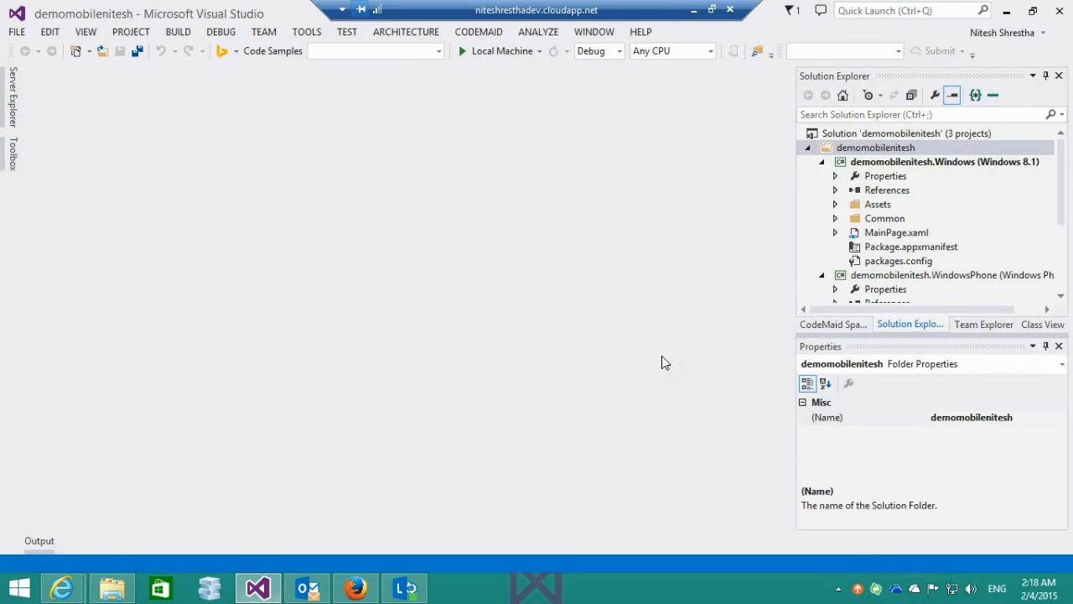
Build and run the Windows app on the local machine, and insert the todo item "Demo Azure Mobile Service"
key(ctrl+shift+b)
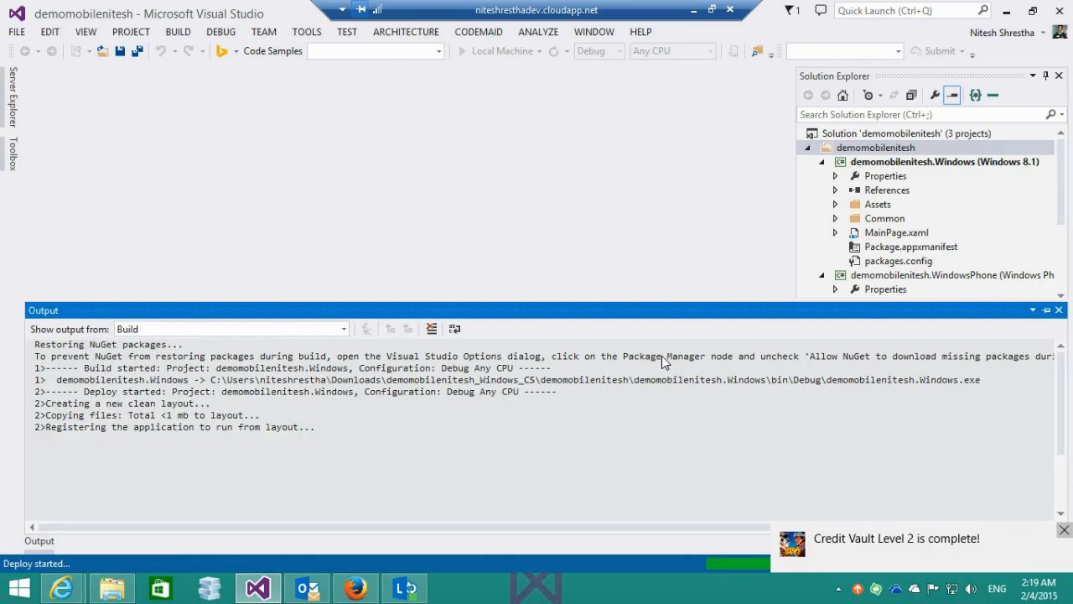
click(1064, 529)
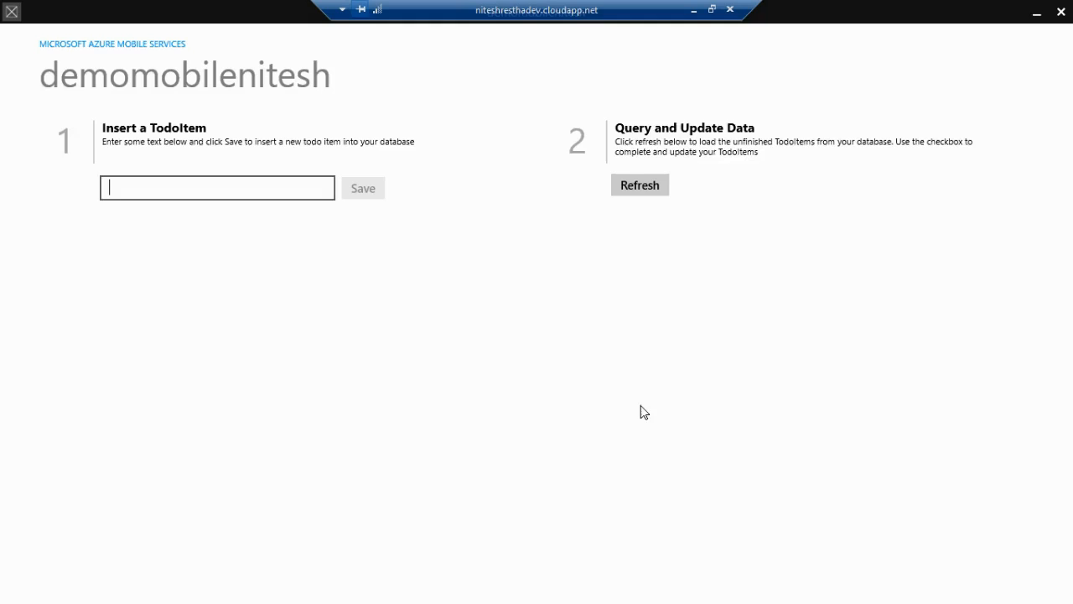
click(205, 194)
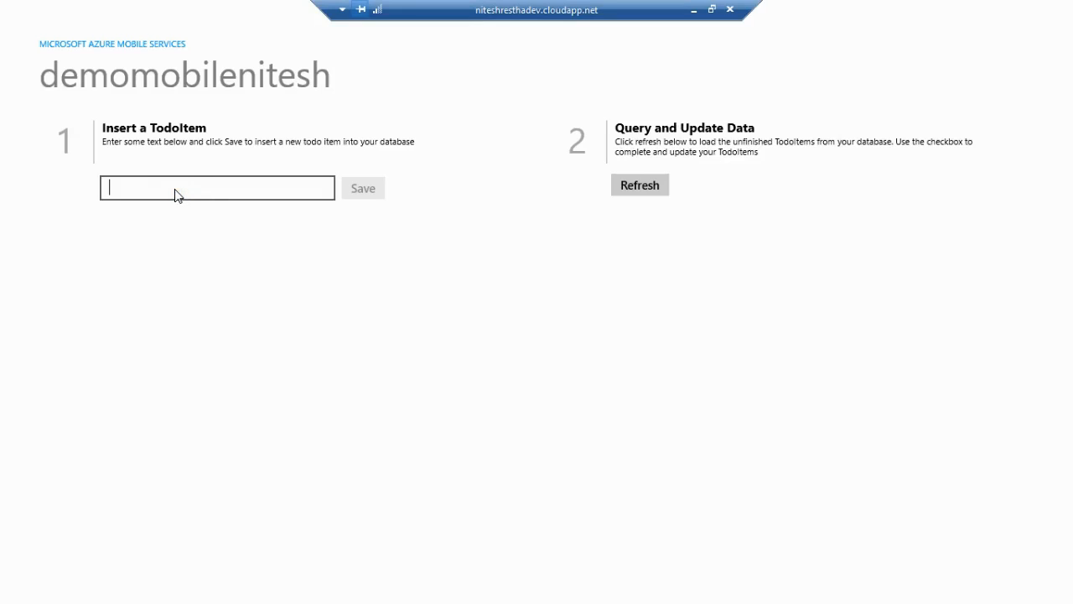
text(Demo Azure Mobile Service)
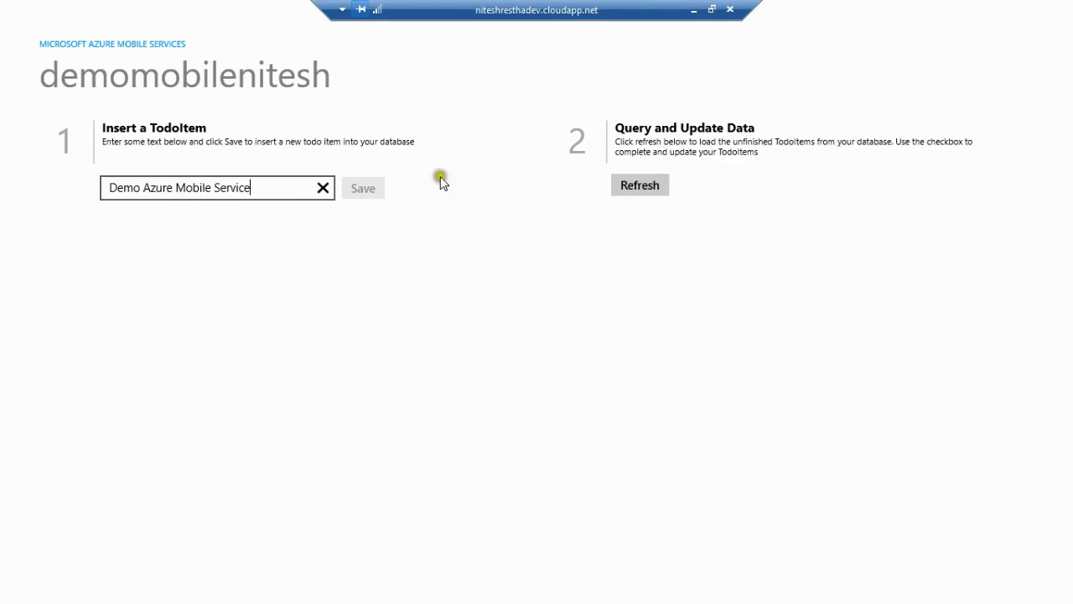
click(367, 189)
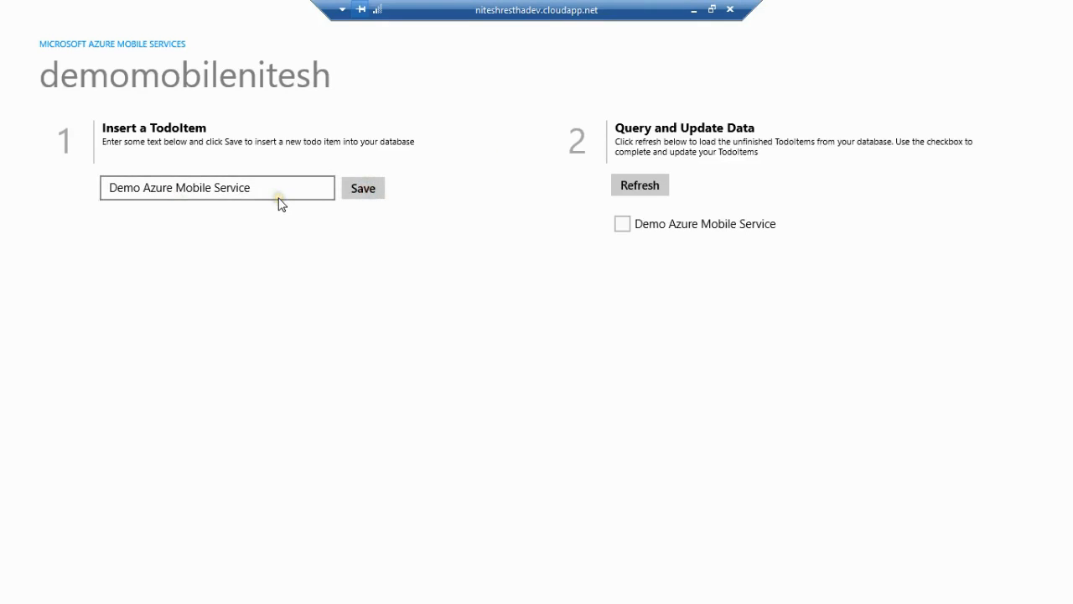
Replace the todo text with "Demo Authentication" and save it as another item
click(162, 195)
drag(162, 194, 86, 201)
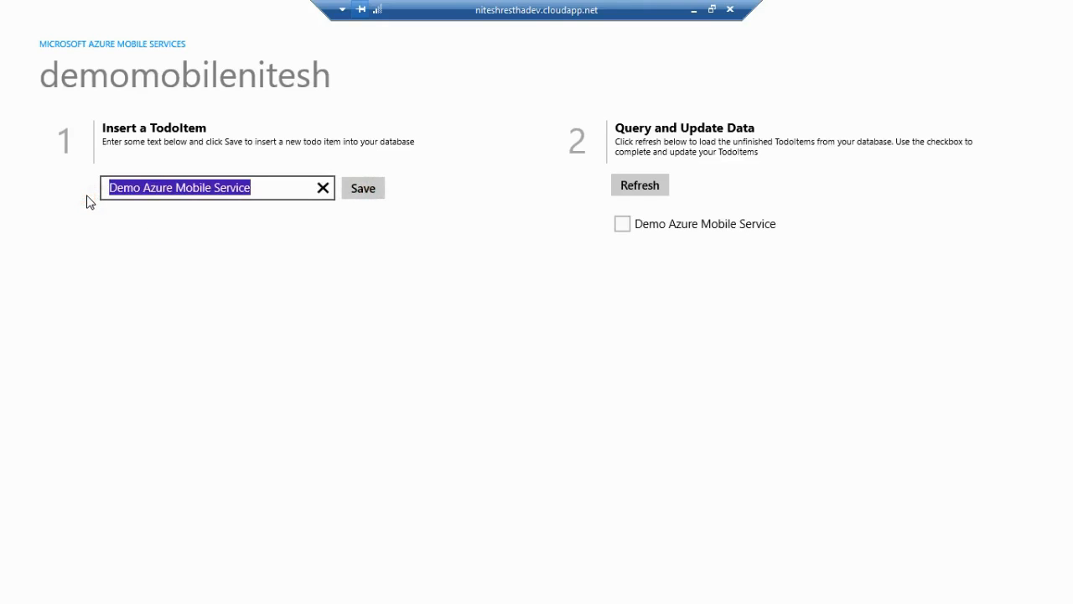
text(Demo Auth)
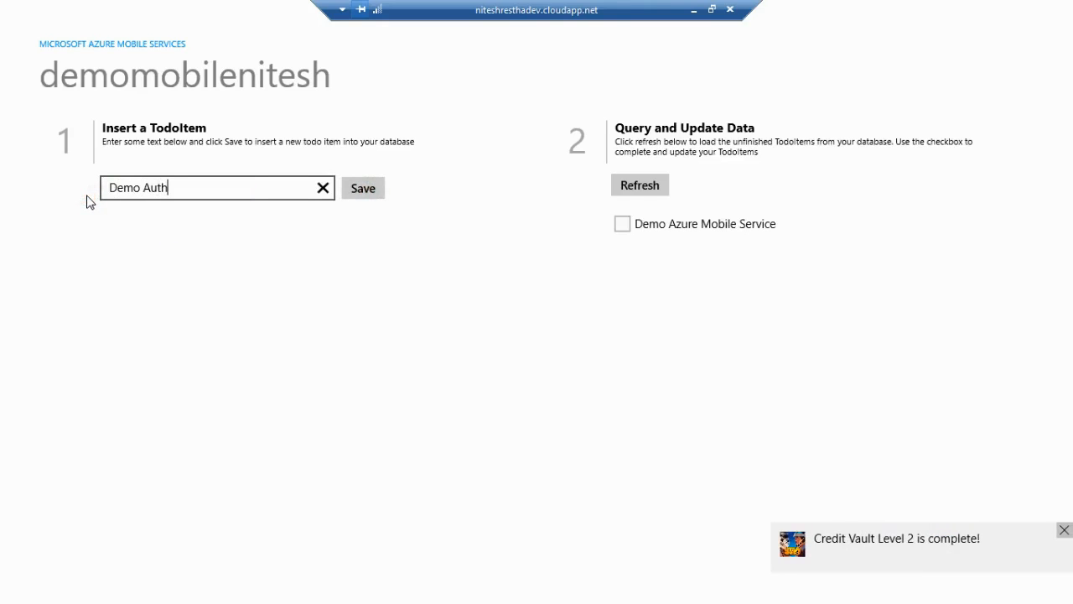
text(enticatio)
key(BackSpace)
text(ication)
click(362, 189)
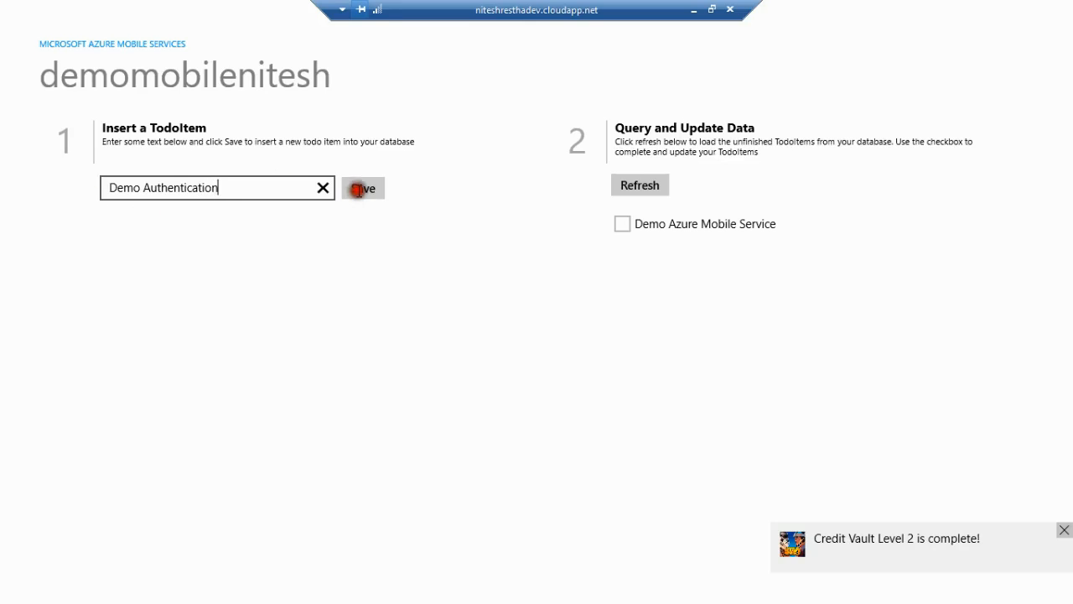
Save two more todo items named "Give a Great Demo" and "Goto Sleep"
drag(252, 197, 67, 192)
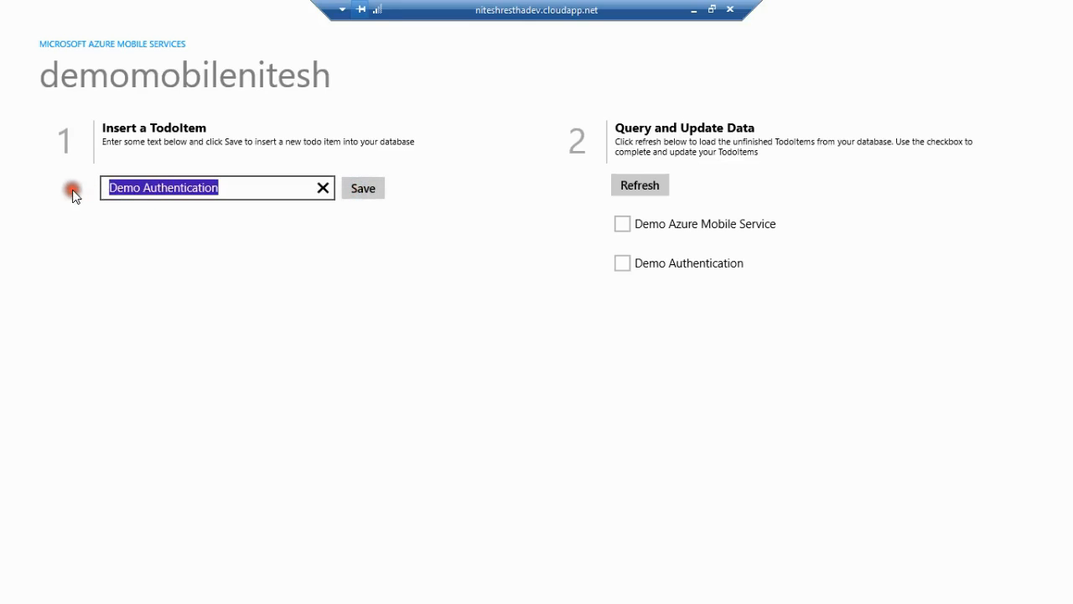
text(Give )
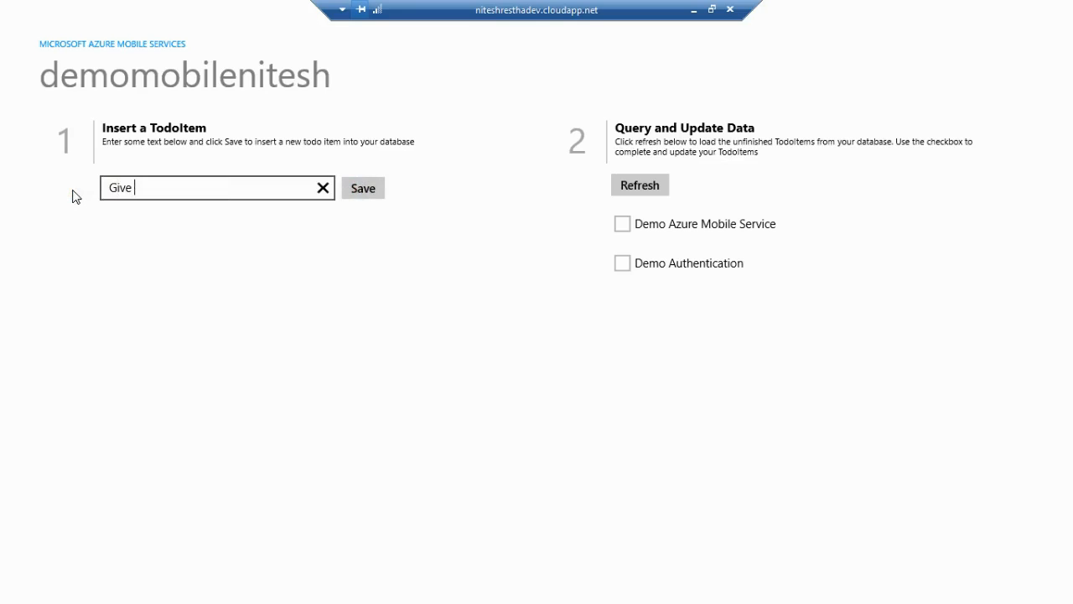
text(a Great Demo)
click(358, 187)
drag(233, 195, 62, 192)
text(Goto Sleep)
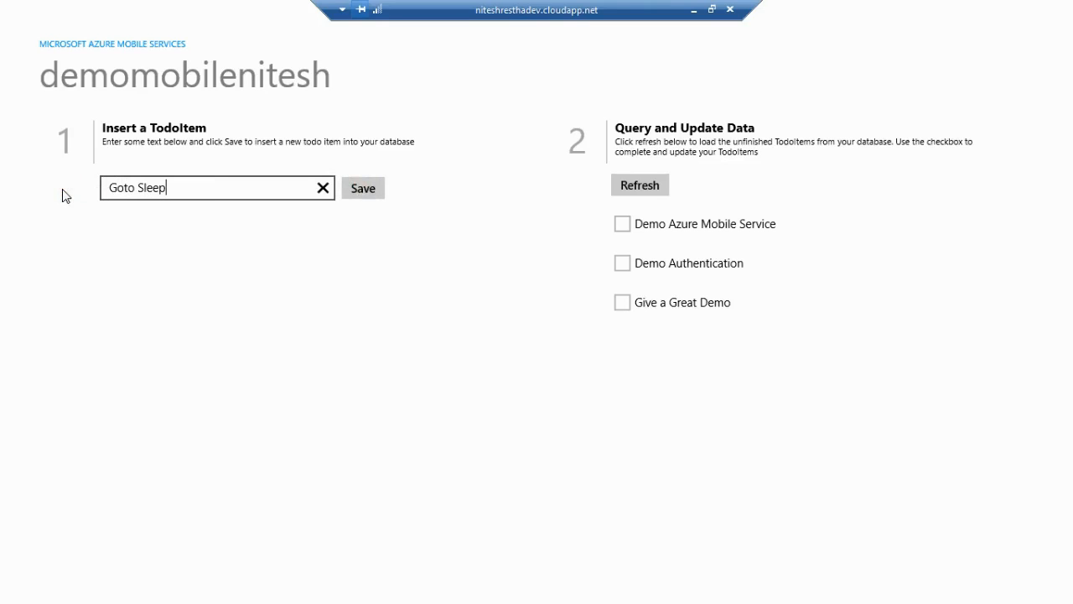
click(367, 189)
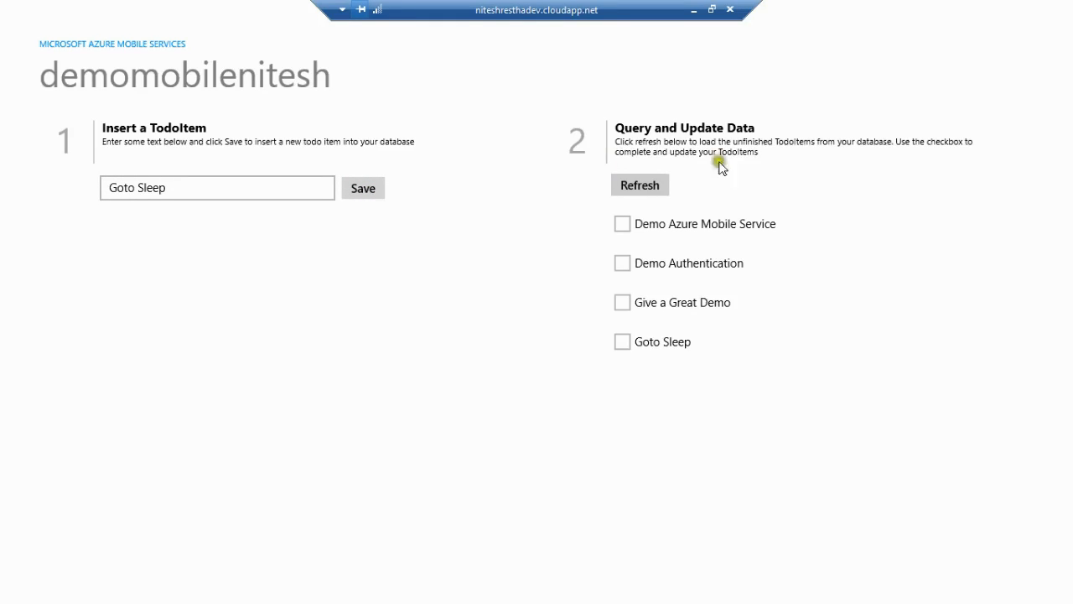
Minimize the app, switch to the Azure portal in Internet Explorer and browse the TodoItem table's rows in the service's data
mouse_move(1016, 8)
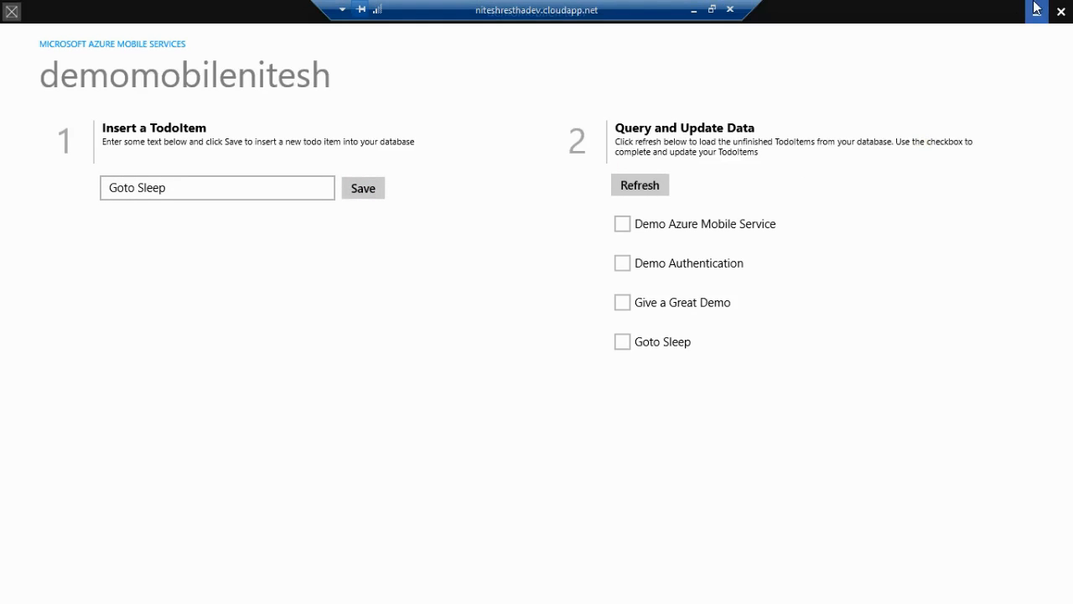
click(1037, 9)
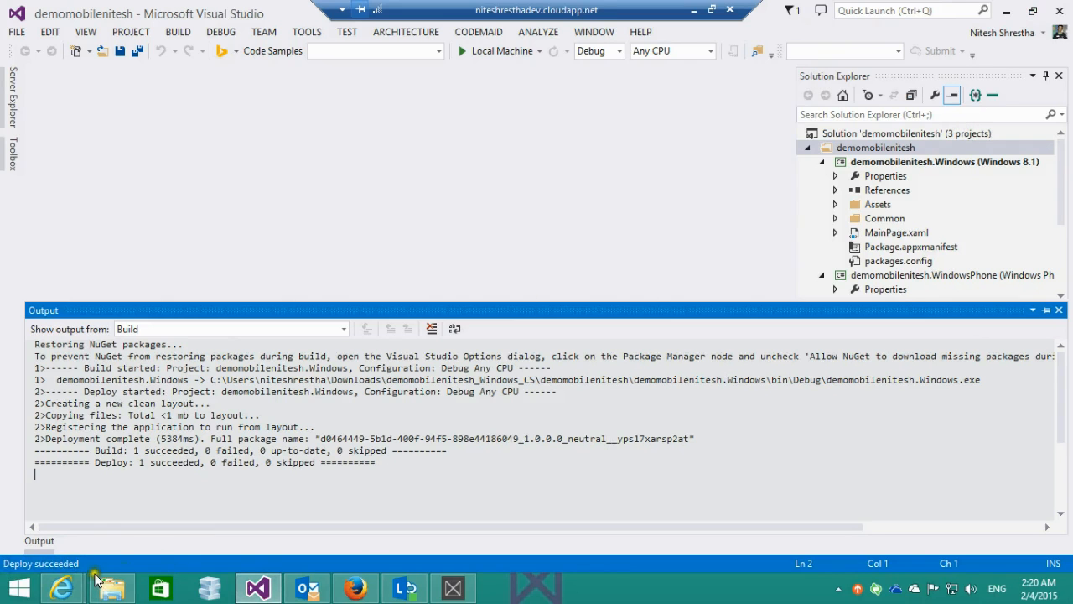
mouse_move(69, 593)
click(94, 512)
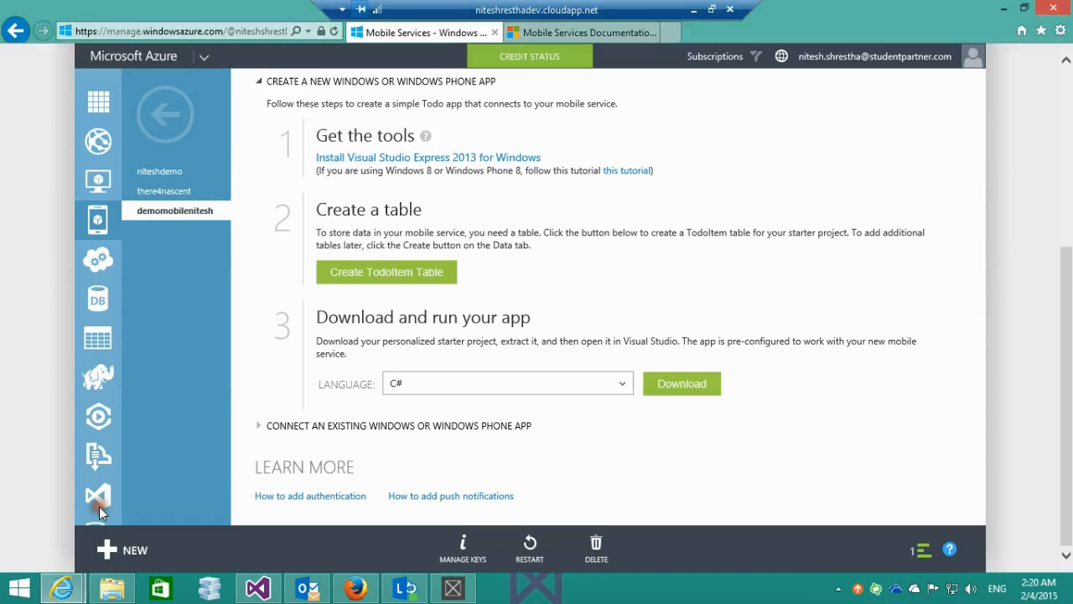
scroll(265, 193, up, 4)
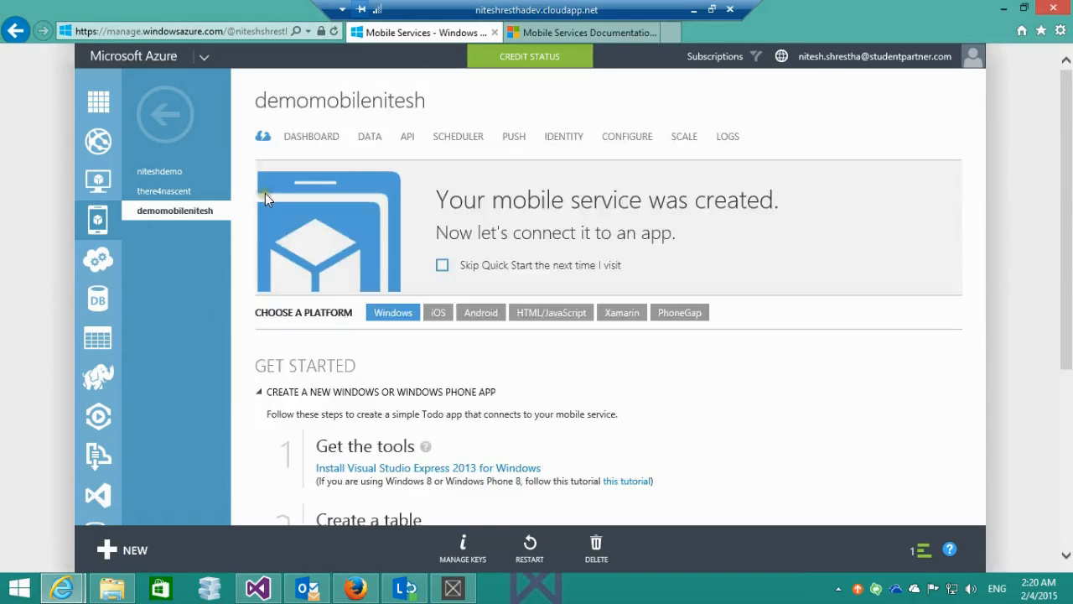
click(373, 138)
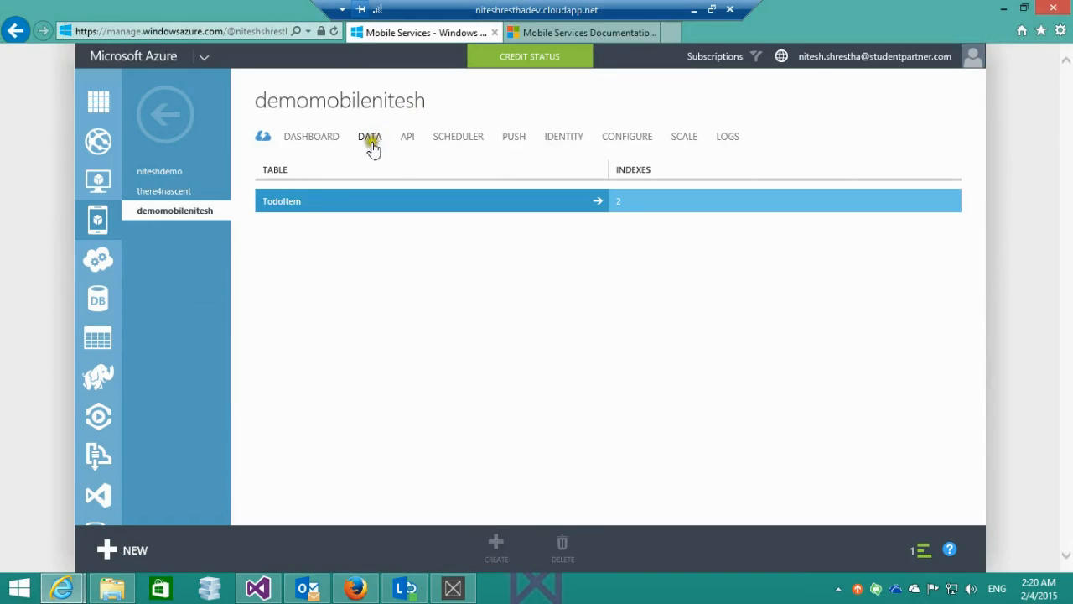
click(293, 200)
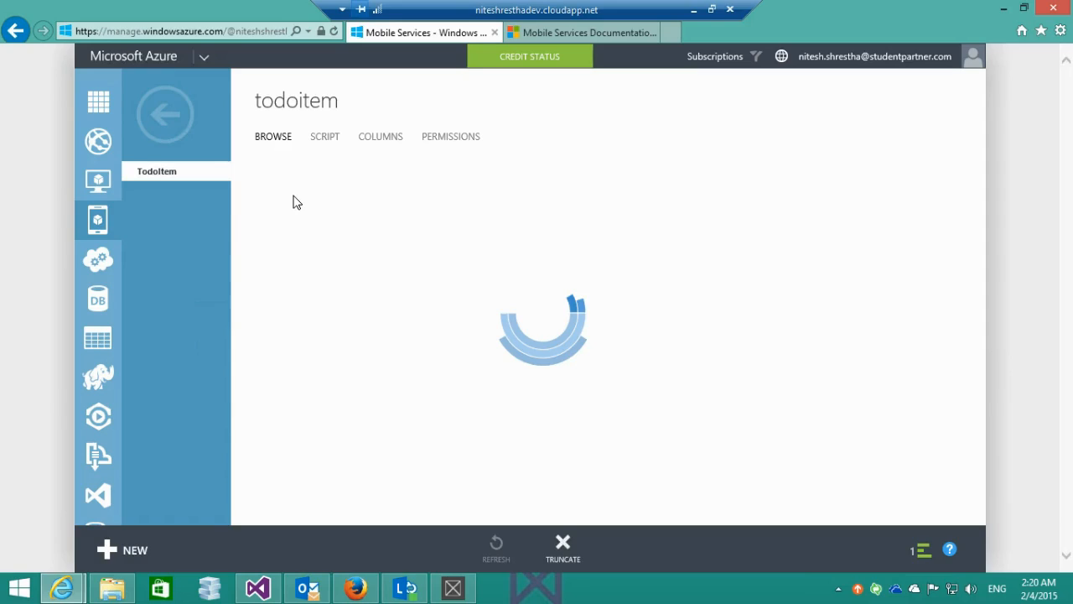
click(364, 201)
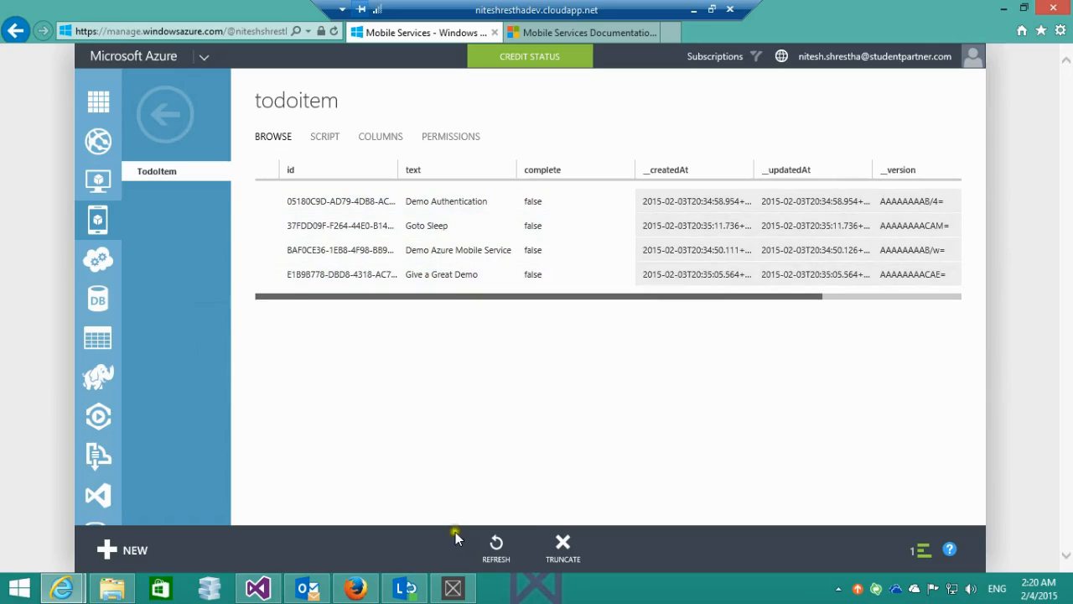
Switch to the running todo app, mark the "Demo Azure Mobile Service" item as complete and return to the Azure portal
click(460, 592)
click(459, 593)
click(459, 599)
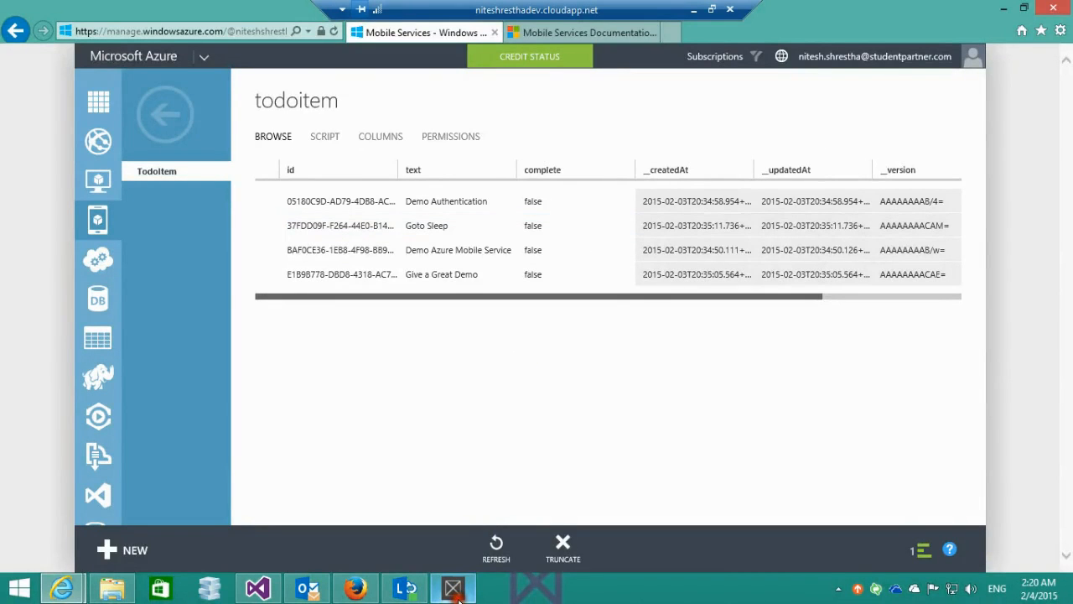
click(622, 225)
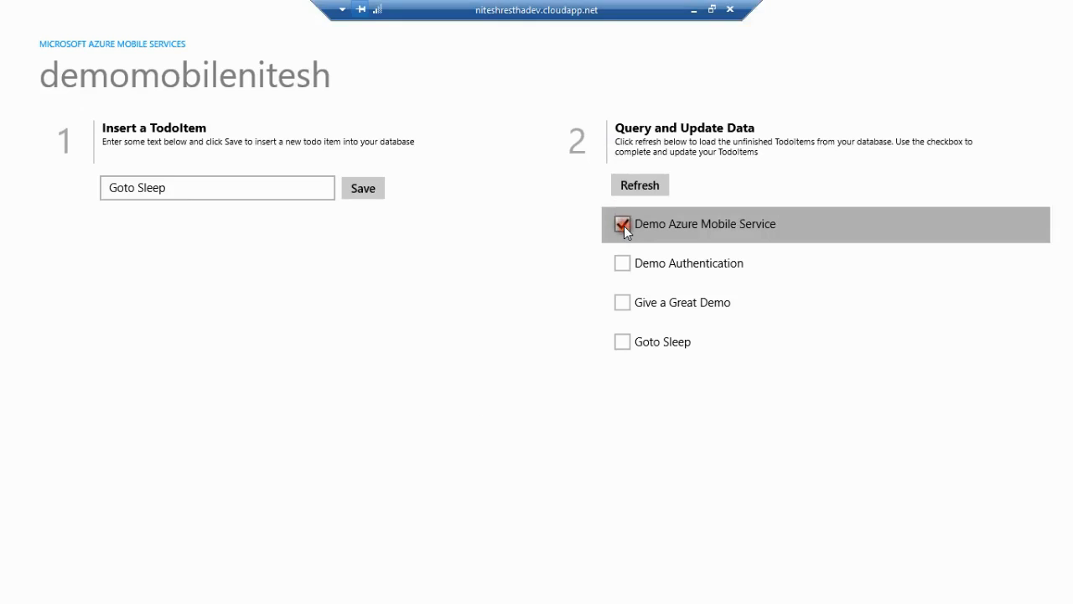
mouse_move(1025, 7)
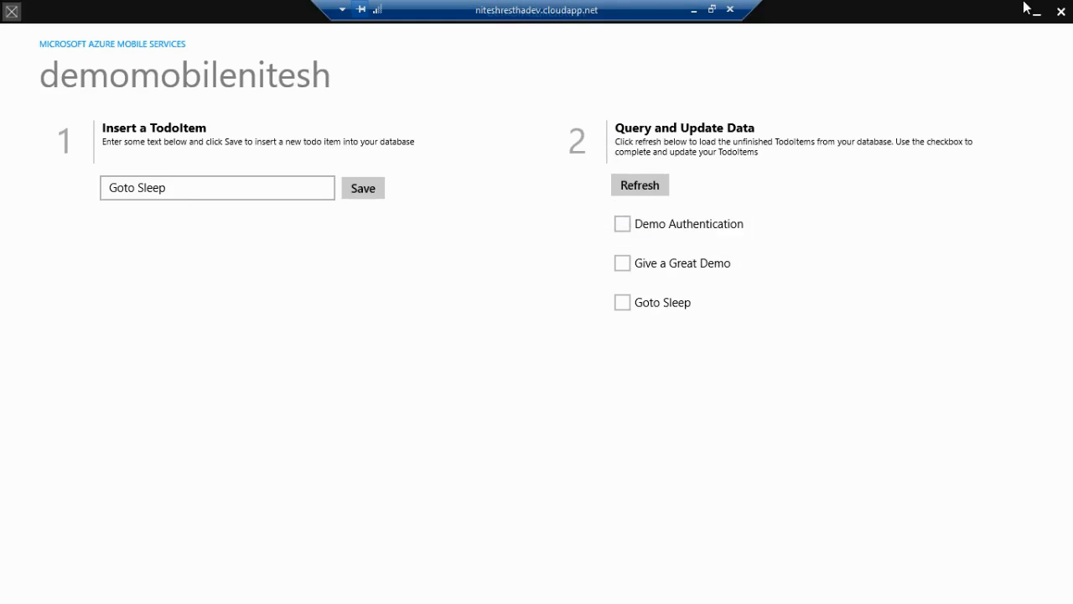
click(1036, 10)
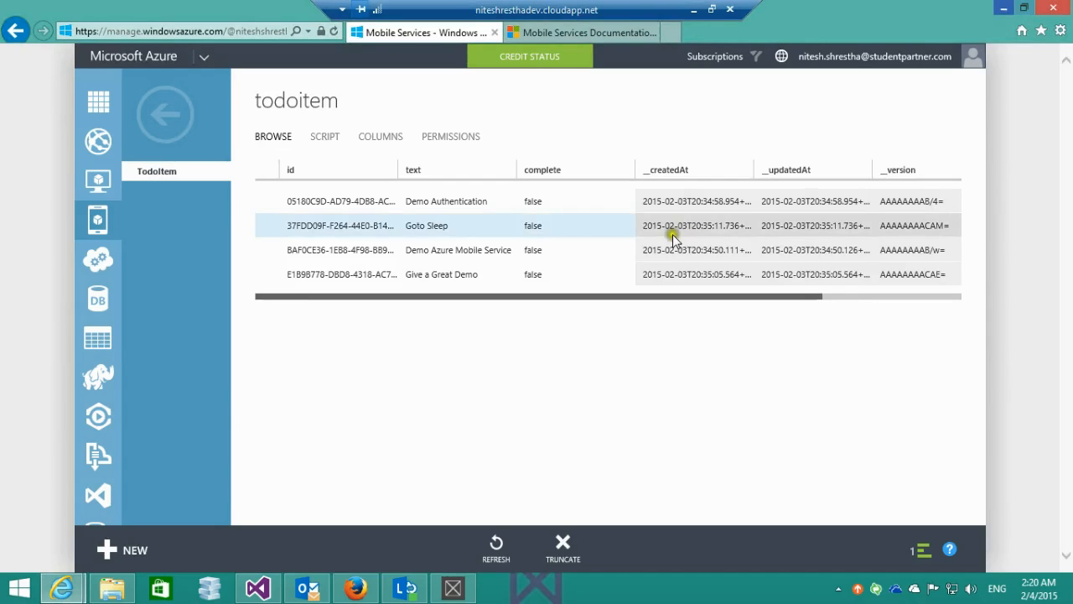
Refresh the TodoItem table's rows in the portal and close the running todo app
click(490, 552)
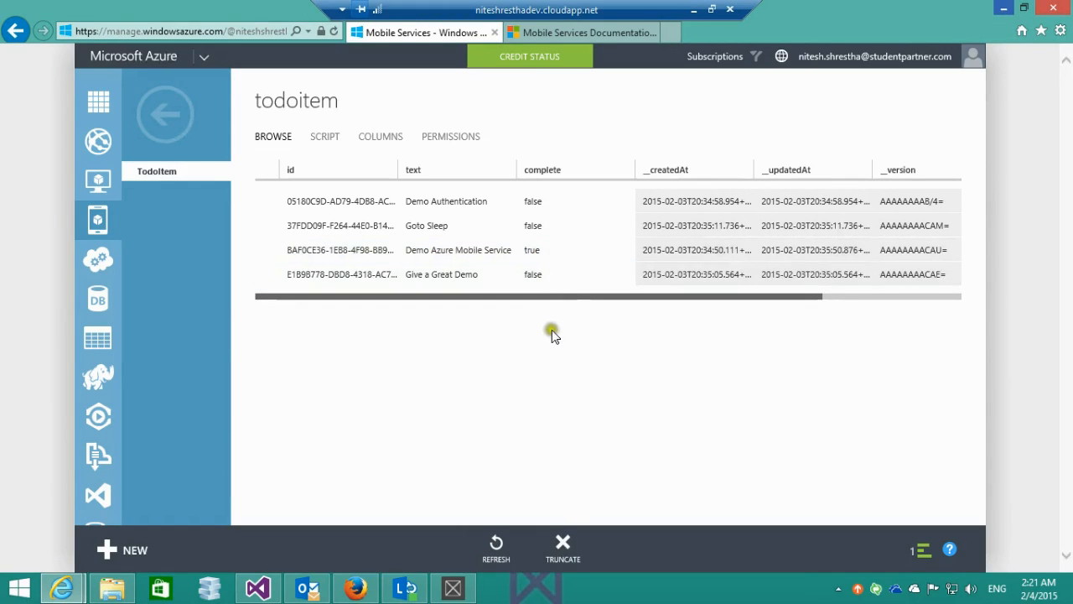
click(457, 586)
click(1036, 12)
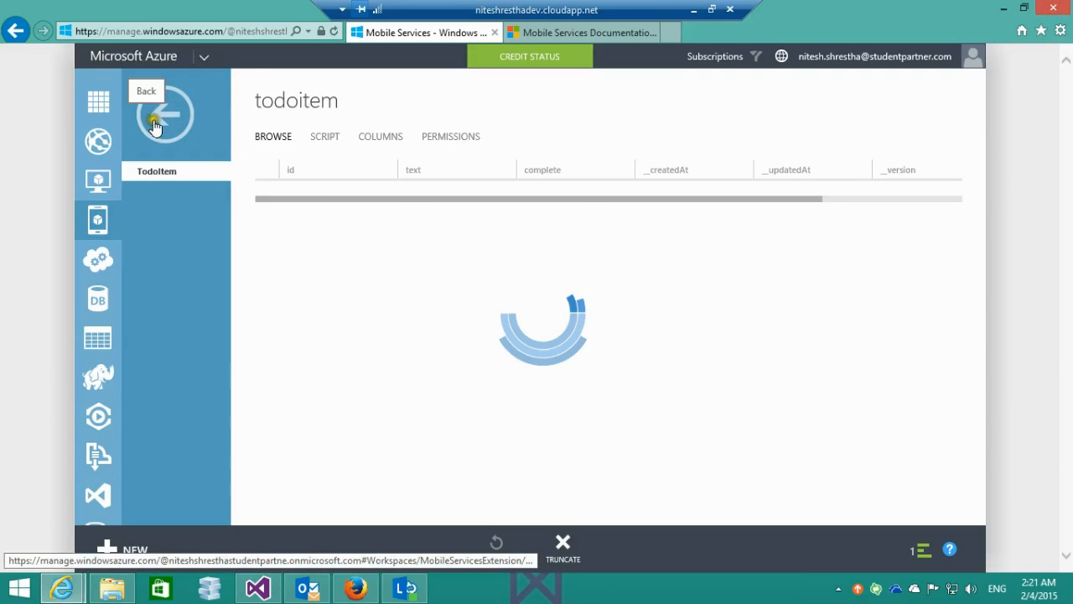
Go back to the mobile service and review its dashboard's activity chart, autoscale status, usage overview and quick glance details
click(170, 129)
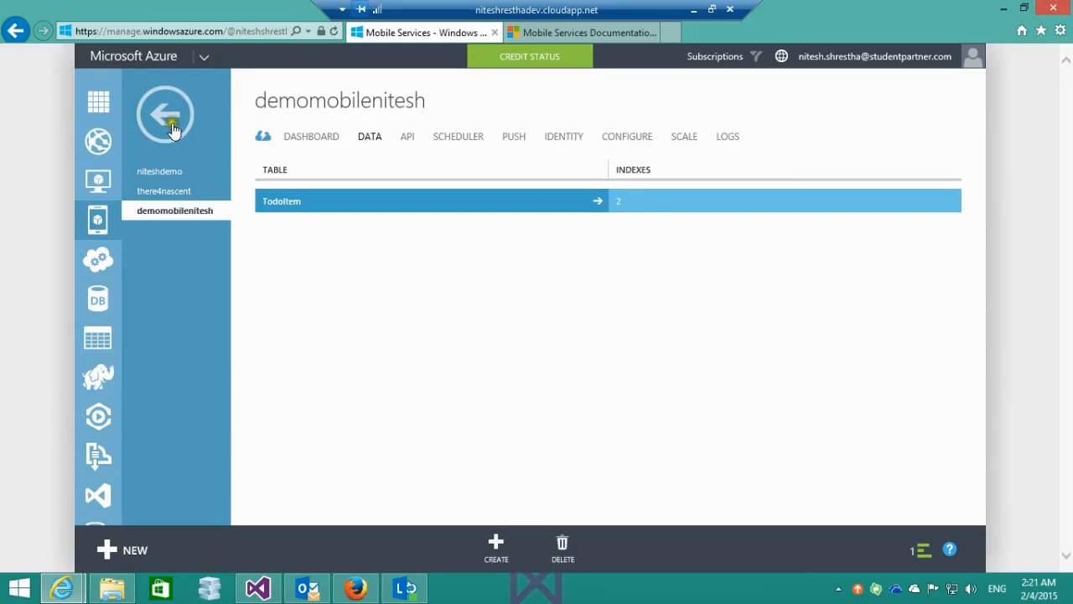
click(307, 140)
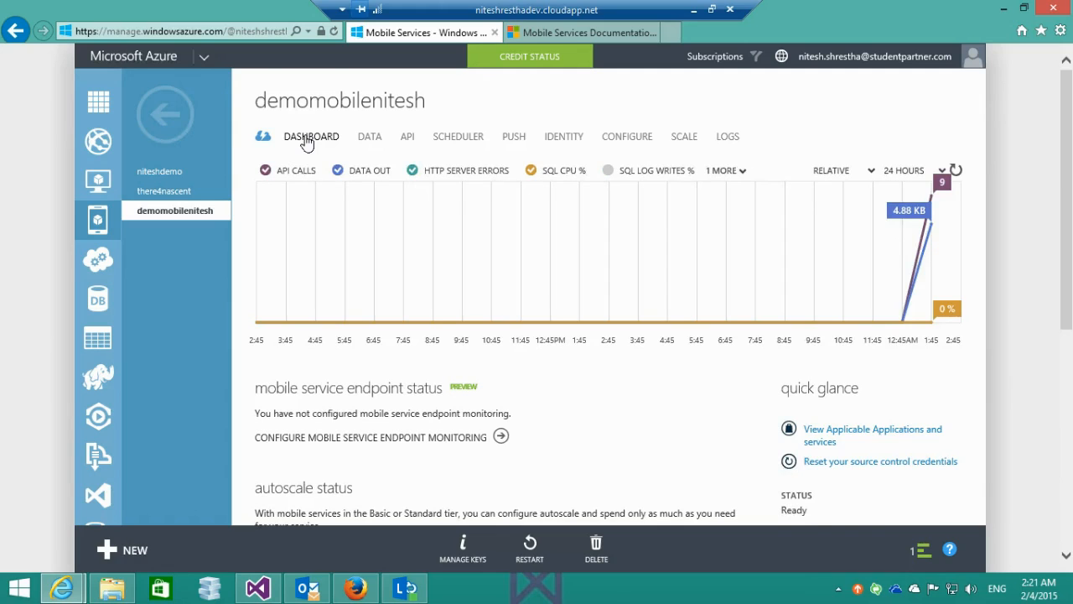
scroll(307, 142, down, 3)
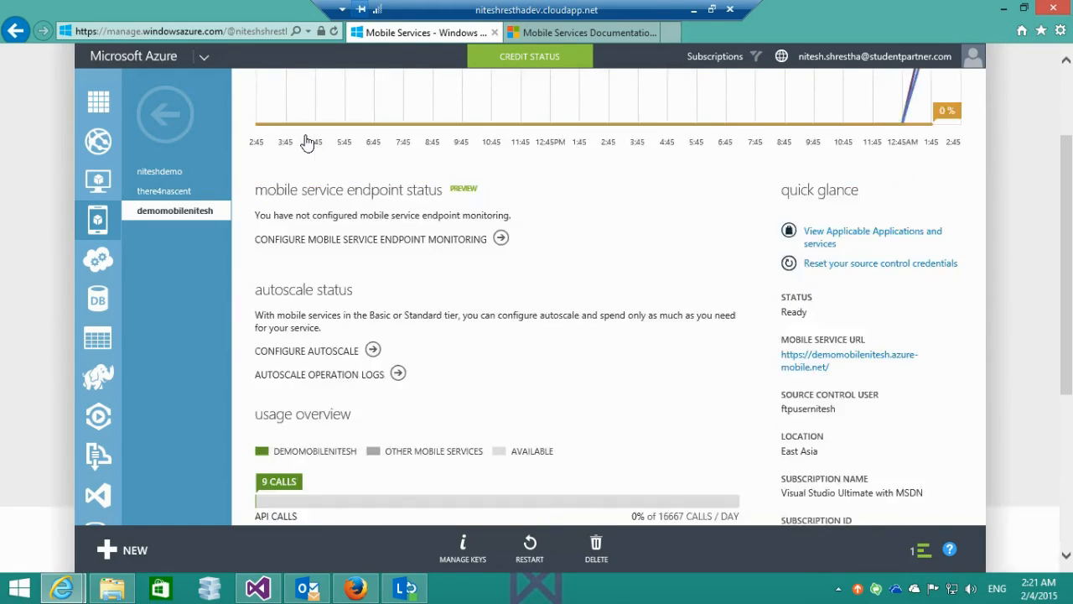
scroll(307, 143, down, 2)
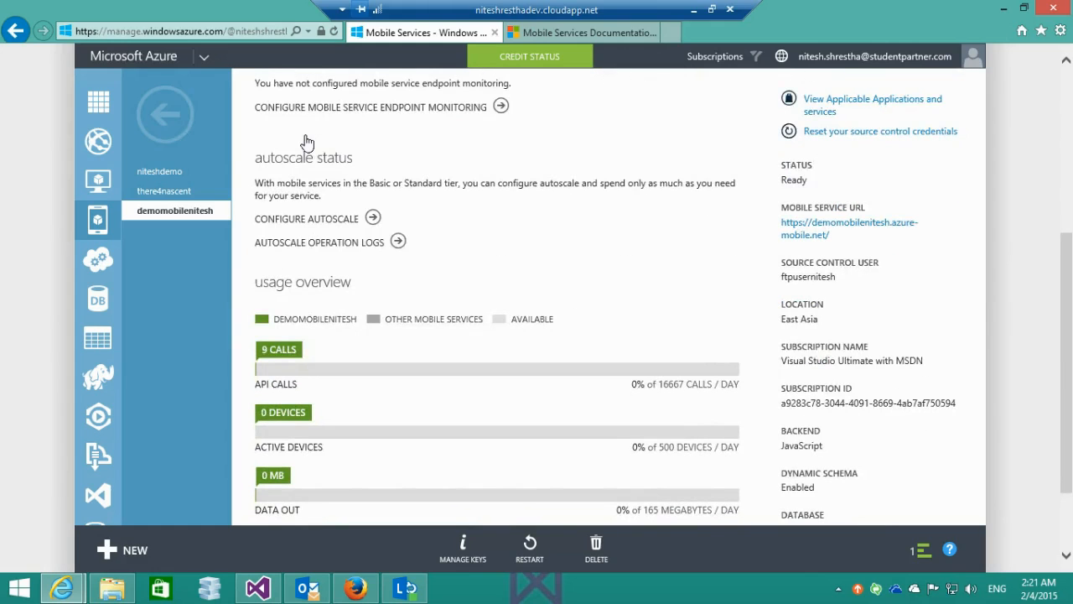
scroll(307, 142, down, 2)
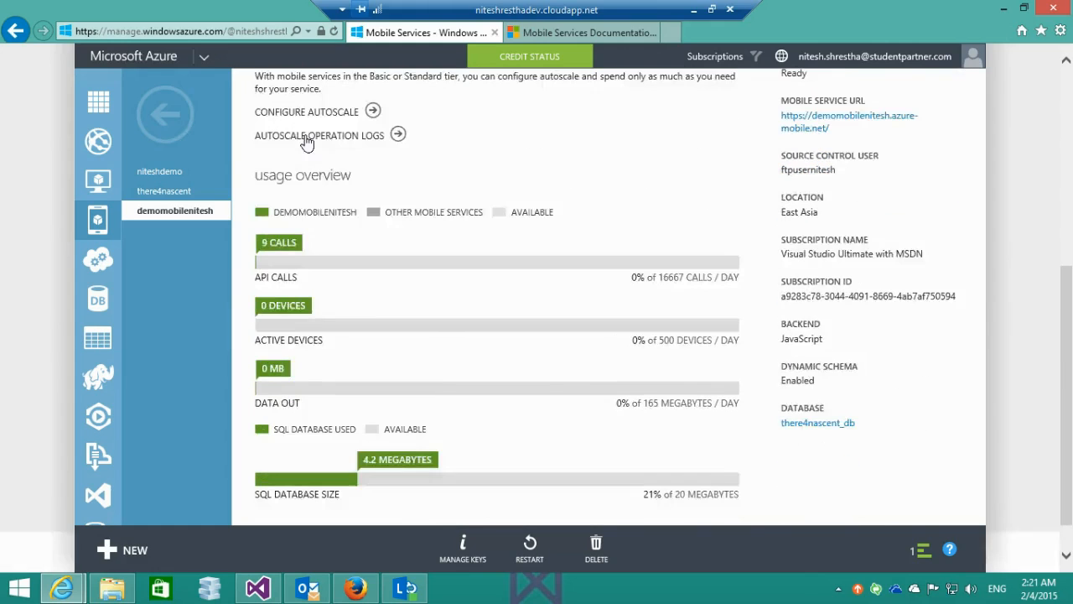
scroll(307, 143, up, 5)
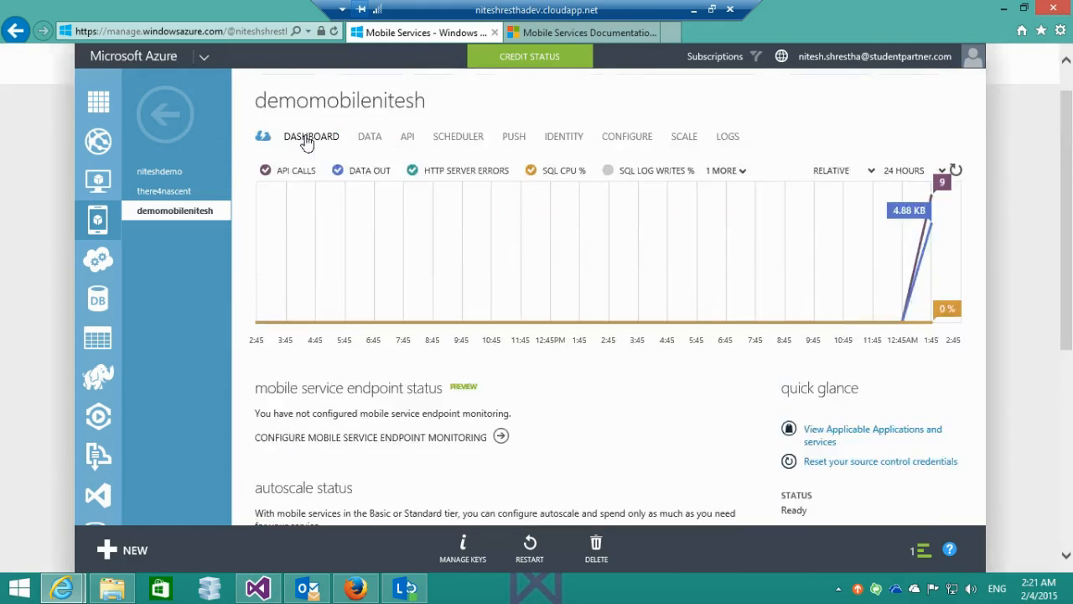
Open the TodoItem table from the service's data and view its server scripts for the Insert and Read operations
click(359, 142)
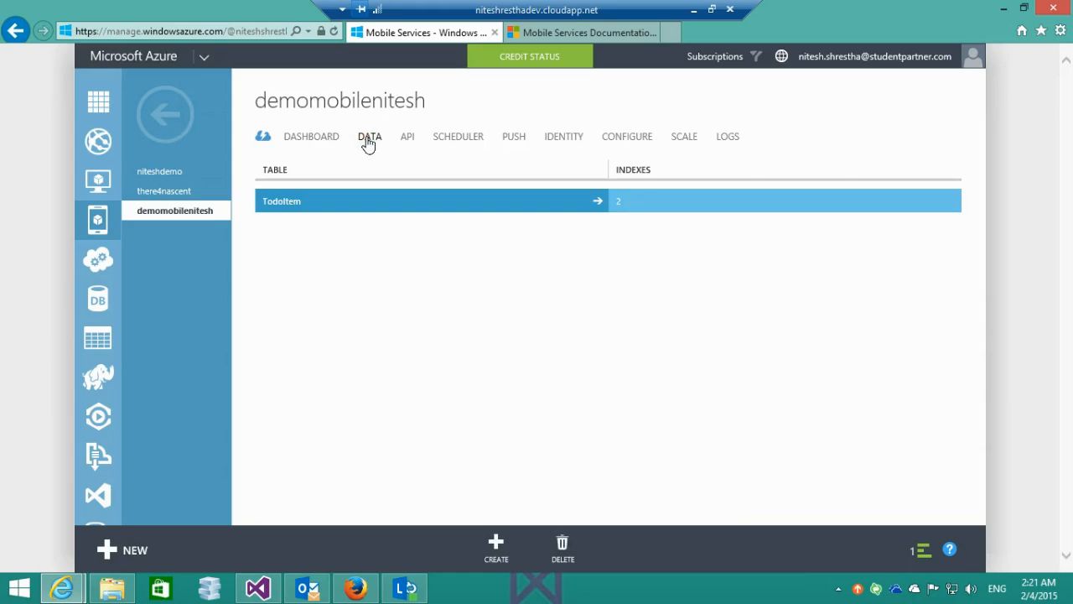
click(285, 201)
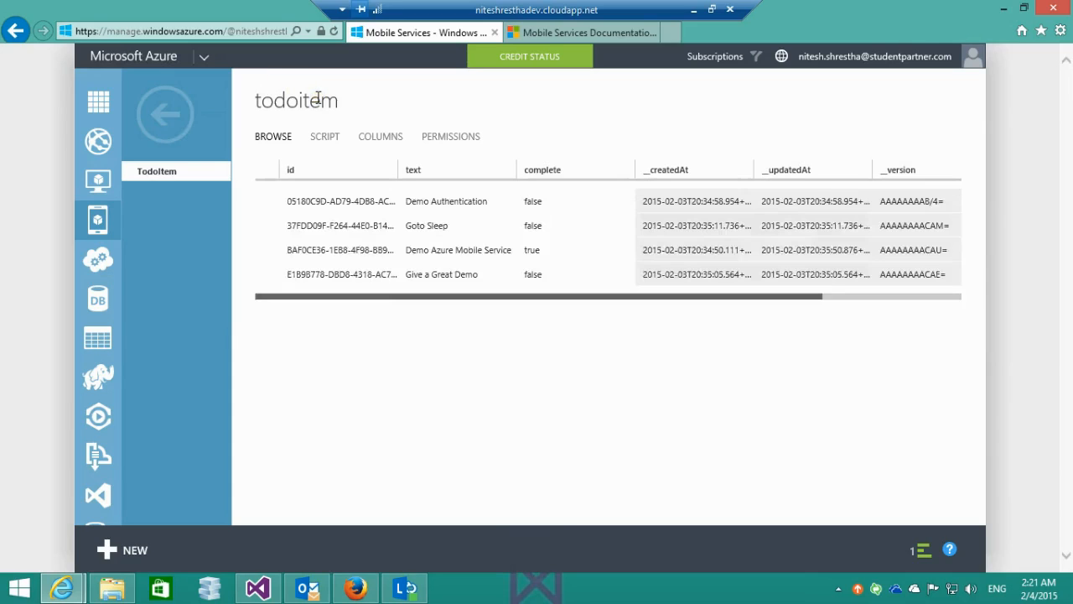
click(322, 142)
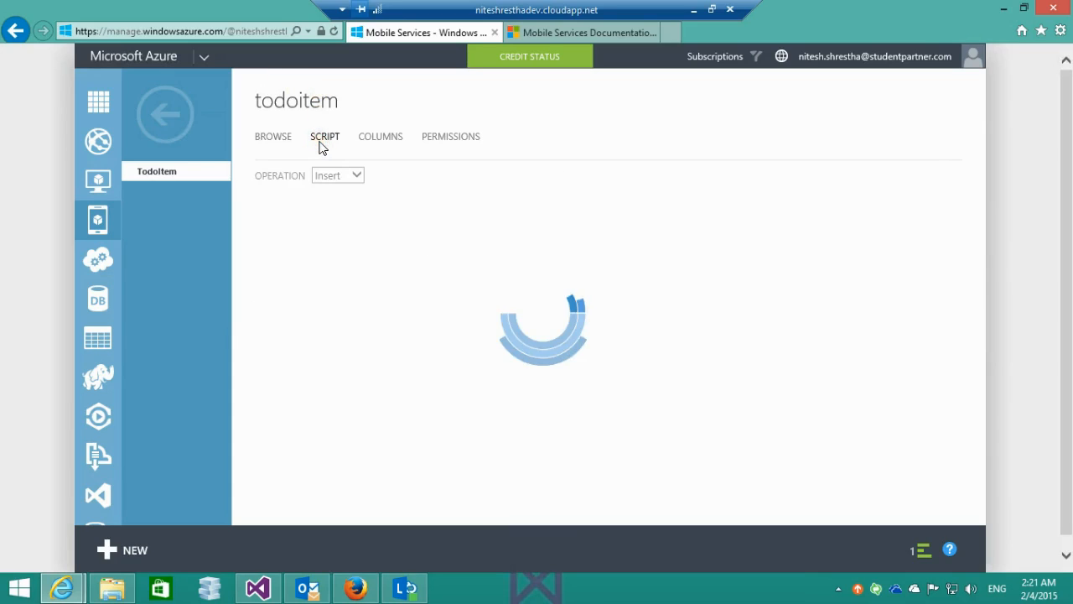
click(358, 177)
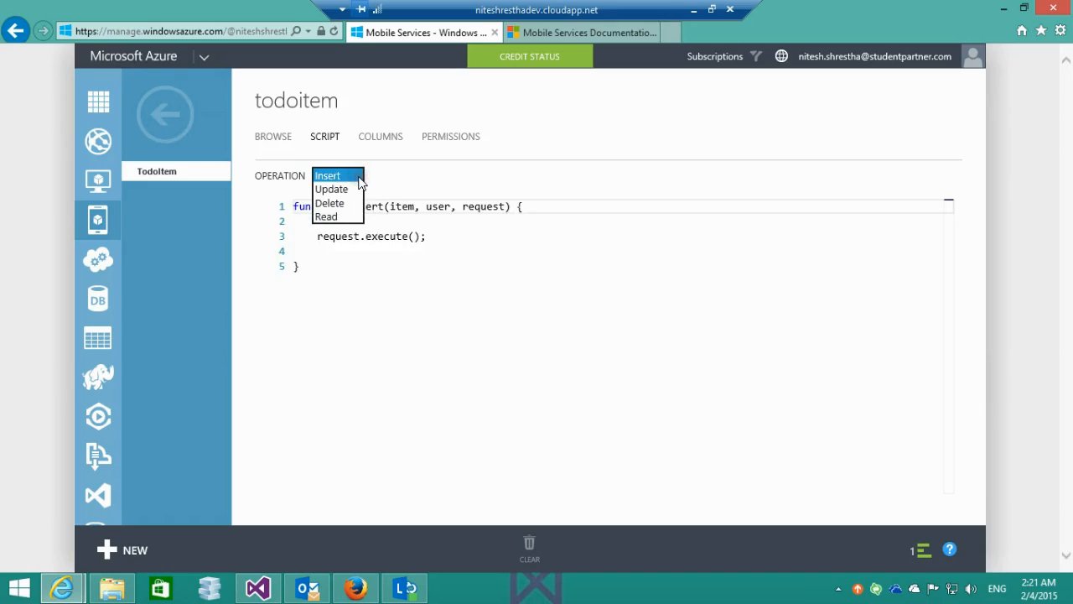
click(334, 218)
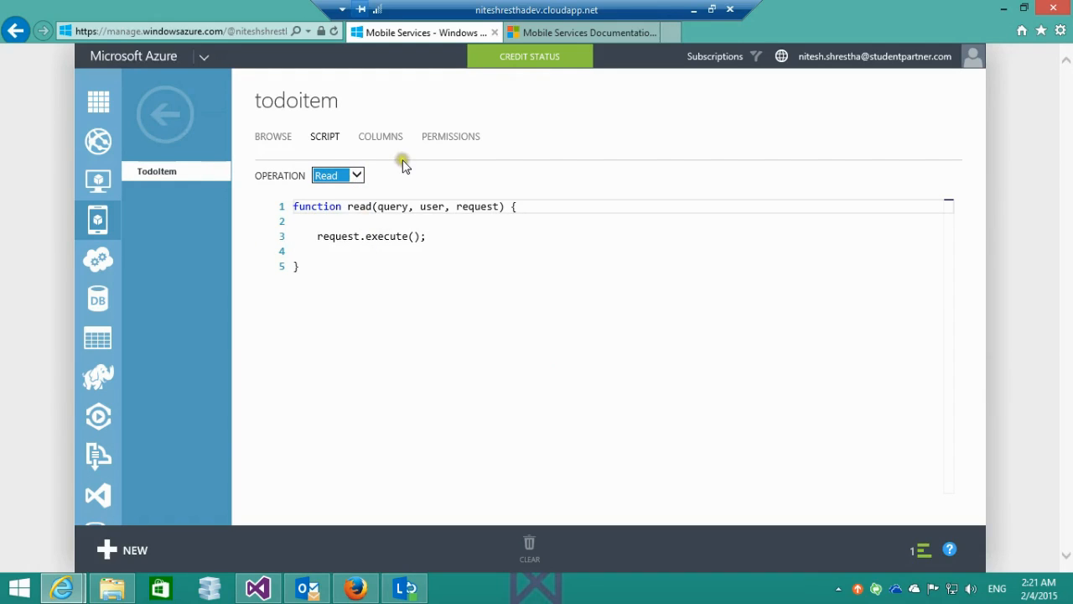
Review the TodoItem table's columns and its insert, update, delete and read permissions
click(379, 139)
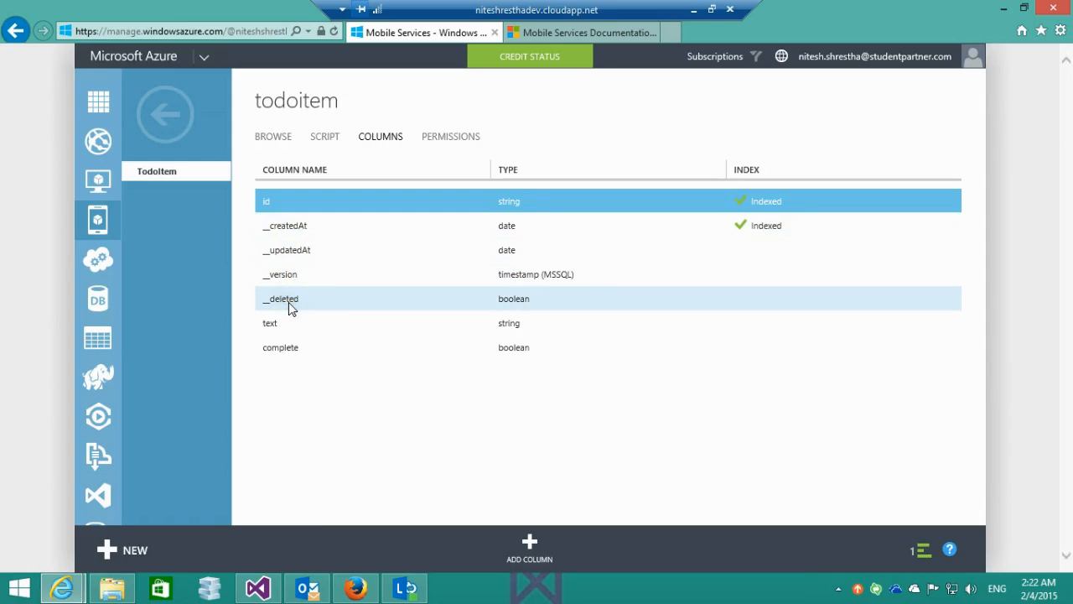
click(457, 140)
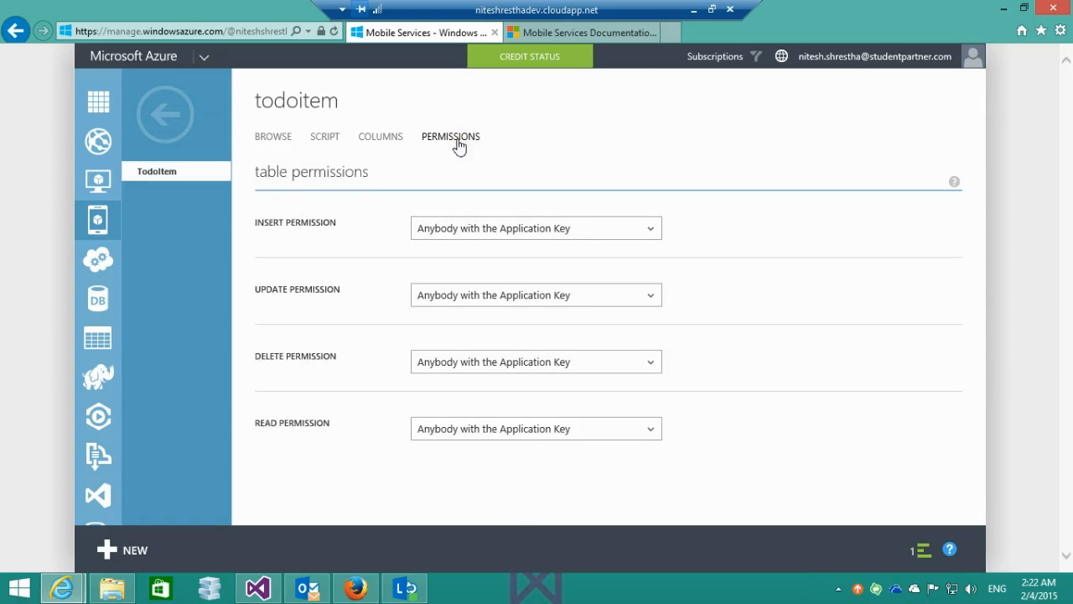
click(286, 170)
drag(285, 170, 400, 168)
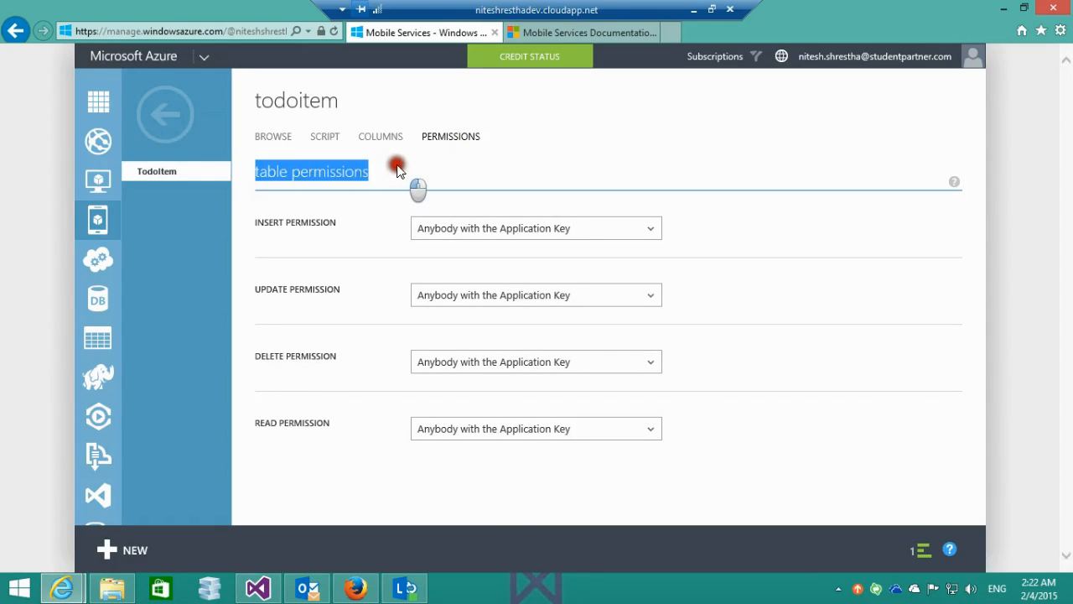
click(400, 172)
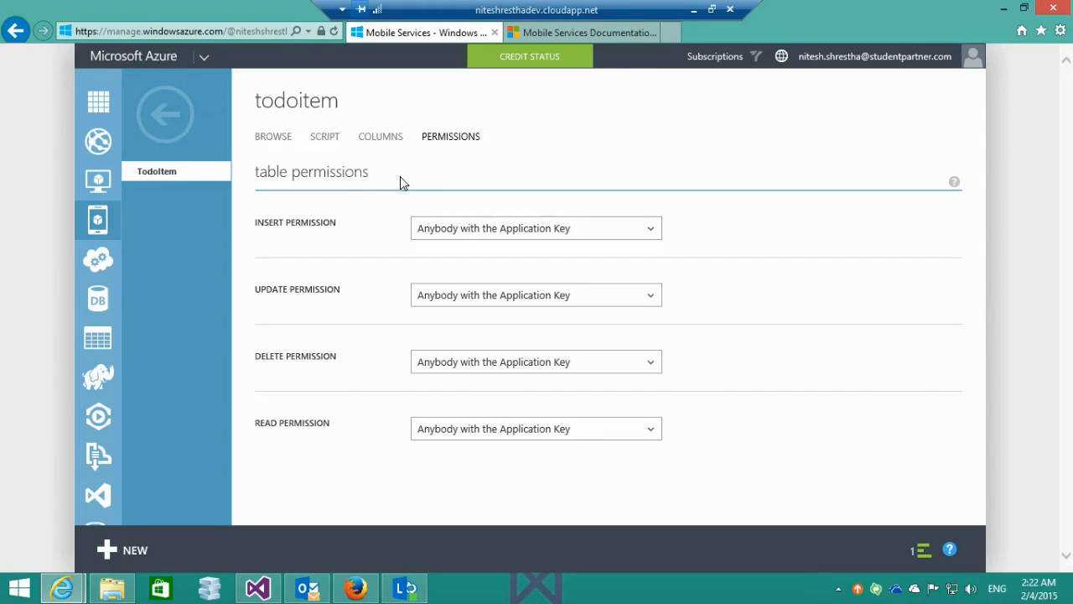
Switch to Visual Studio, collapse the Windows and WindowsPhone projects and open App.xaml.cs from the Shared project
click(274, 581)
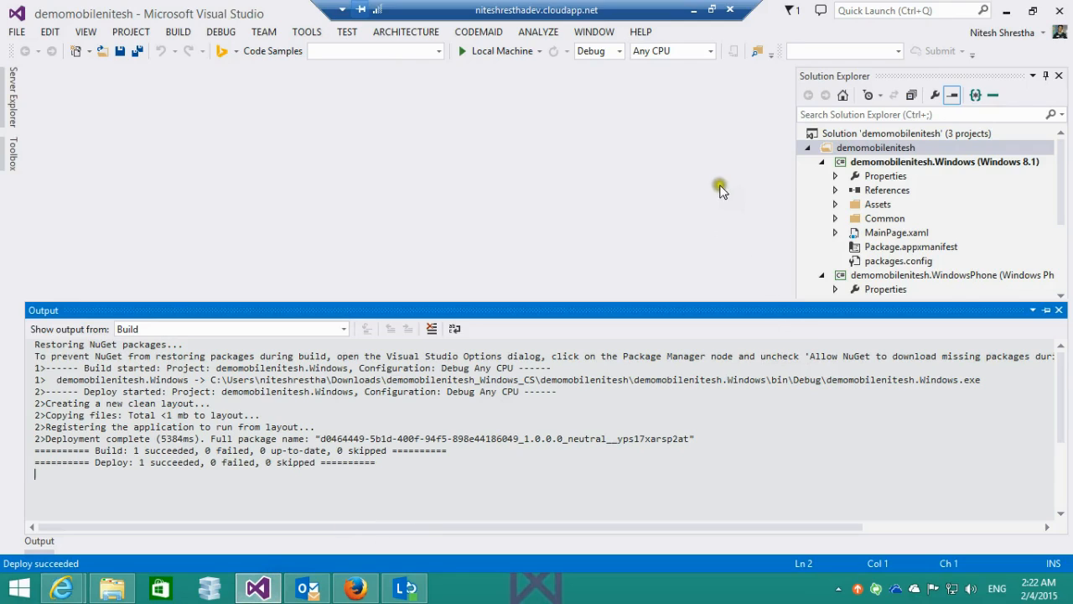
click(824, 163)
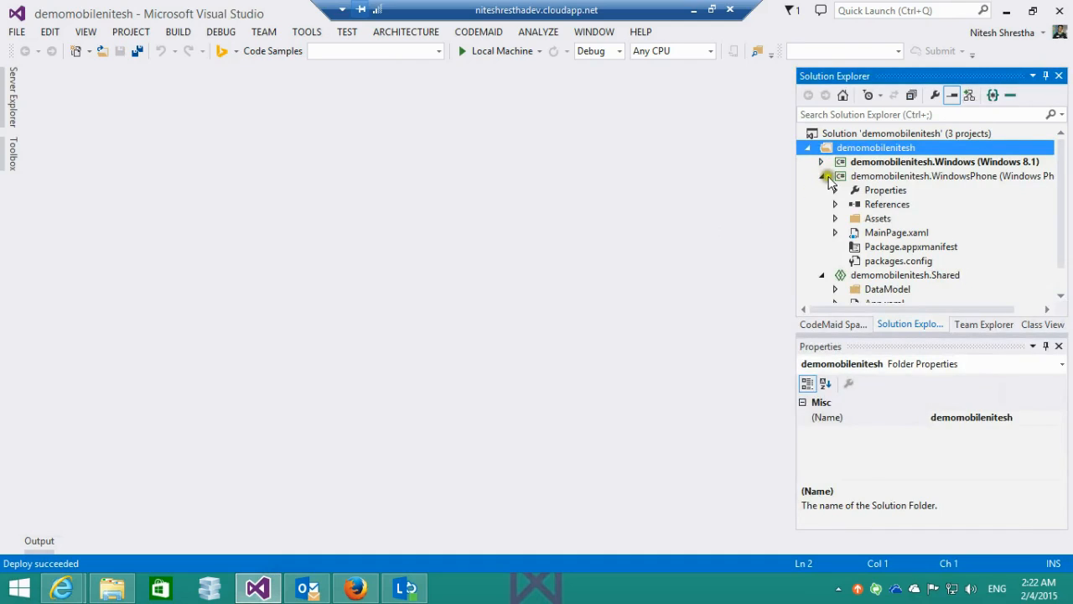
click(827, 178)
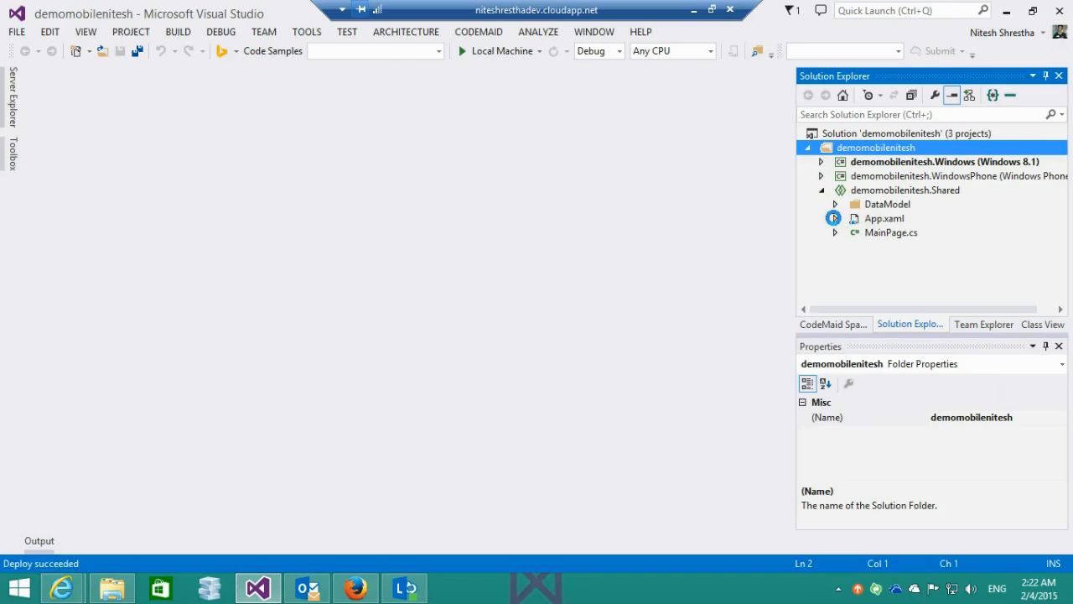
click(834, 218)
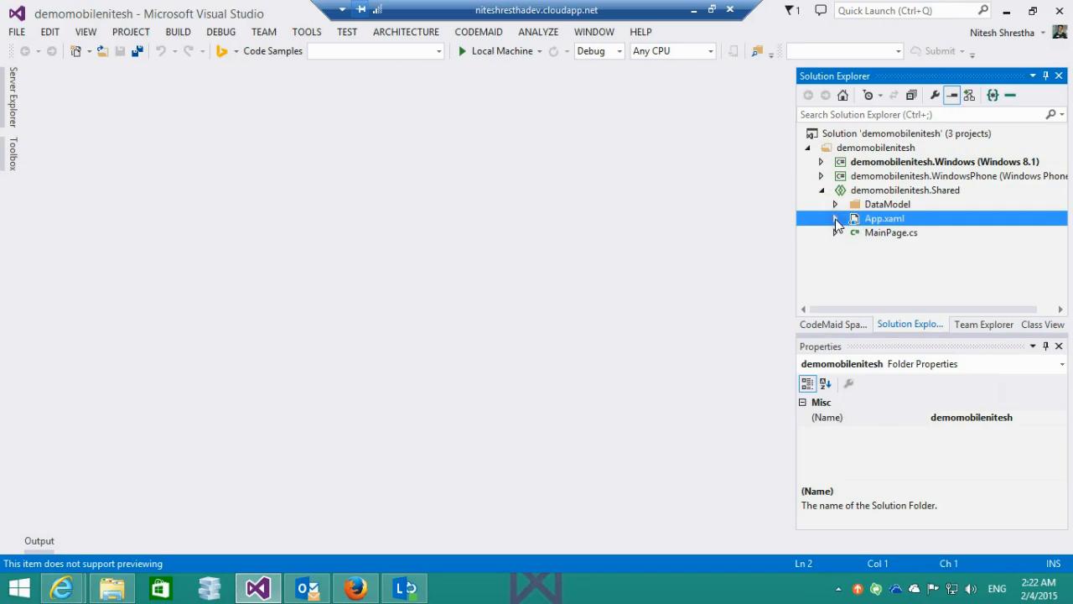
click(891, 234)
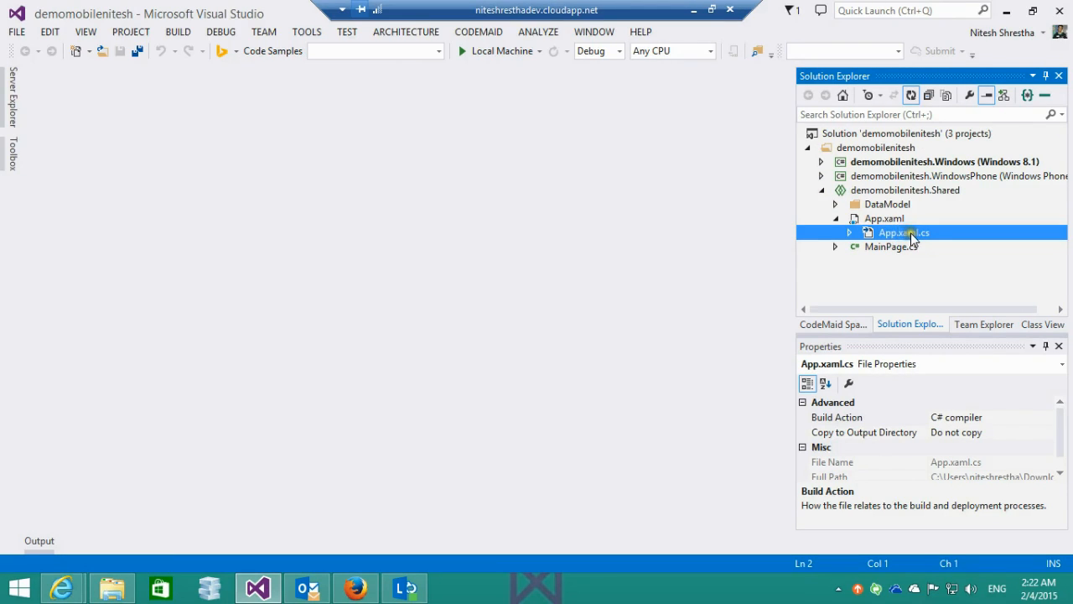
double_click(913, 237)
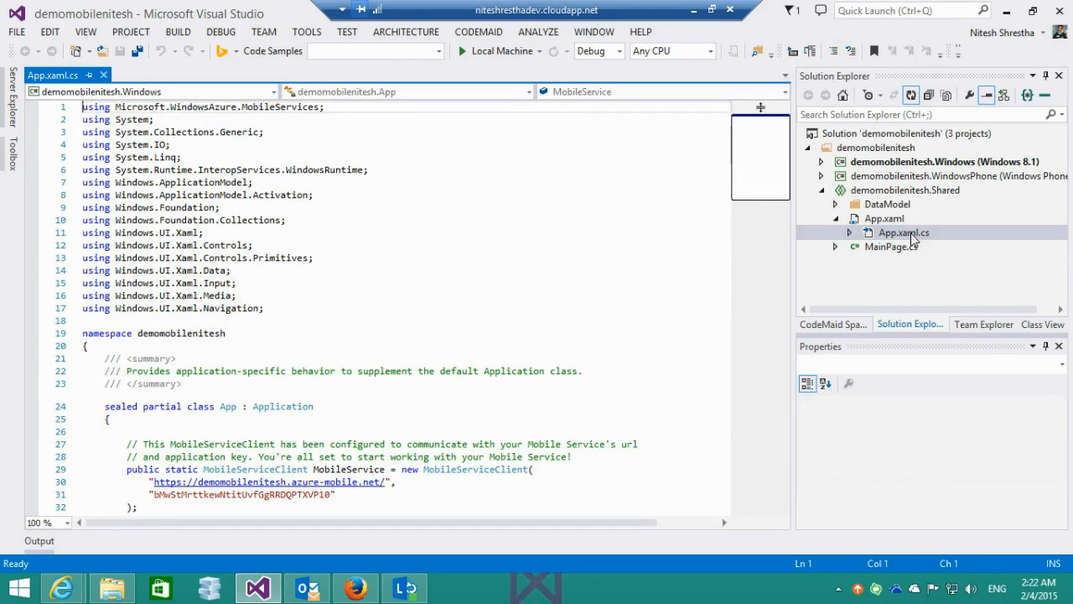
click(120, 461)
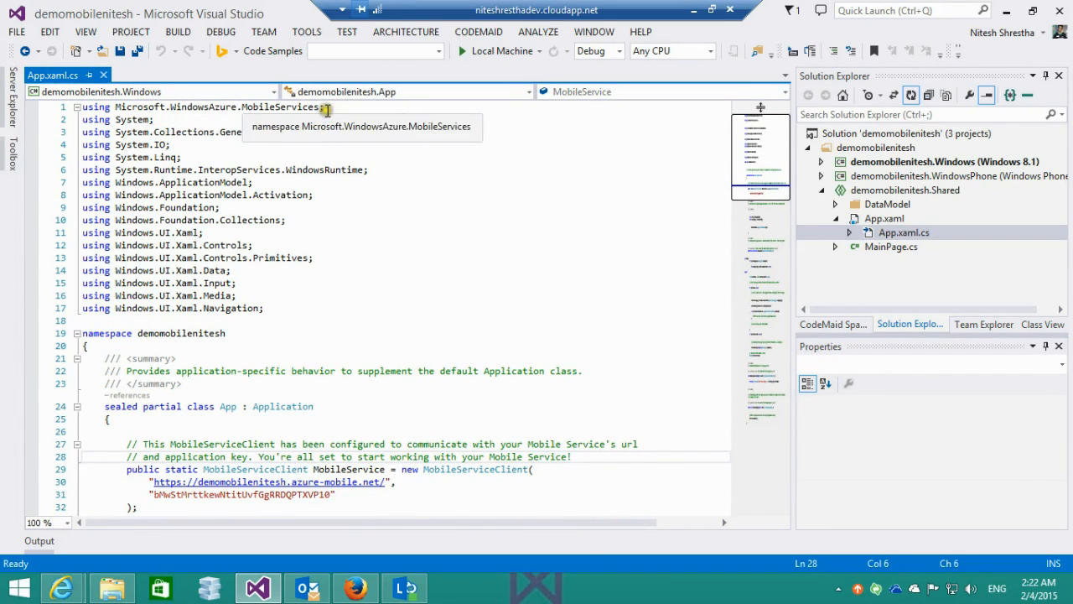
click(326, 295)
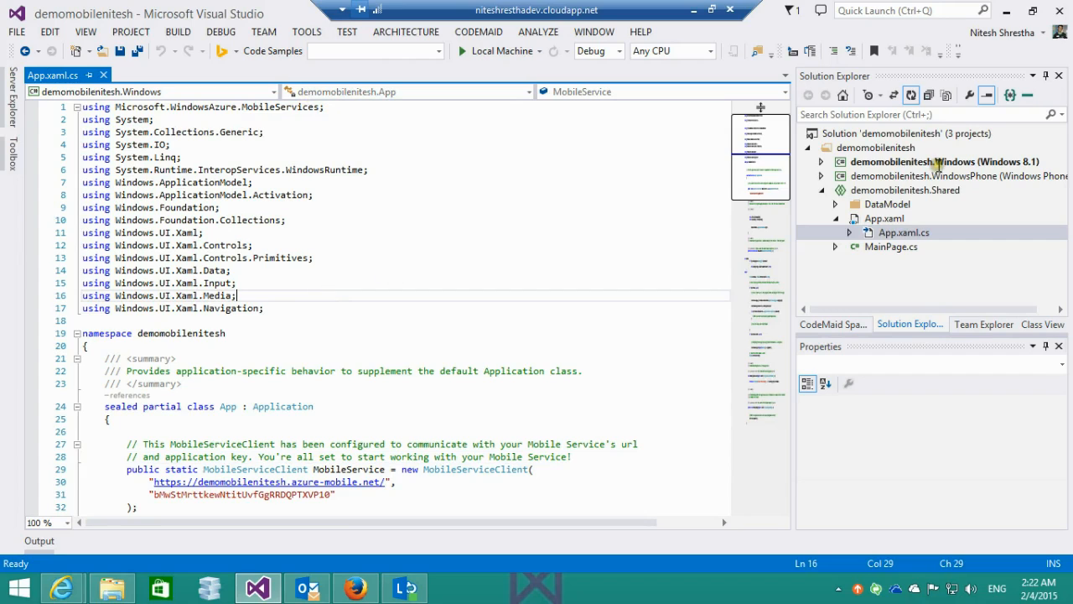
Inspect the references of the Windows 8.1 project and collapse the project again
click(821, 163)
click(835, 176)
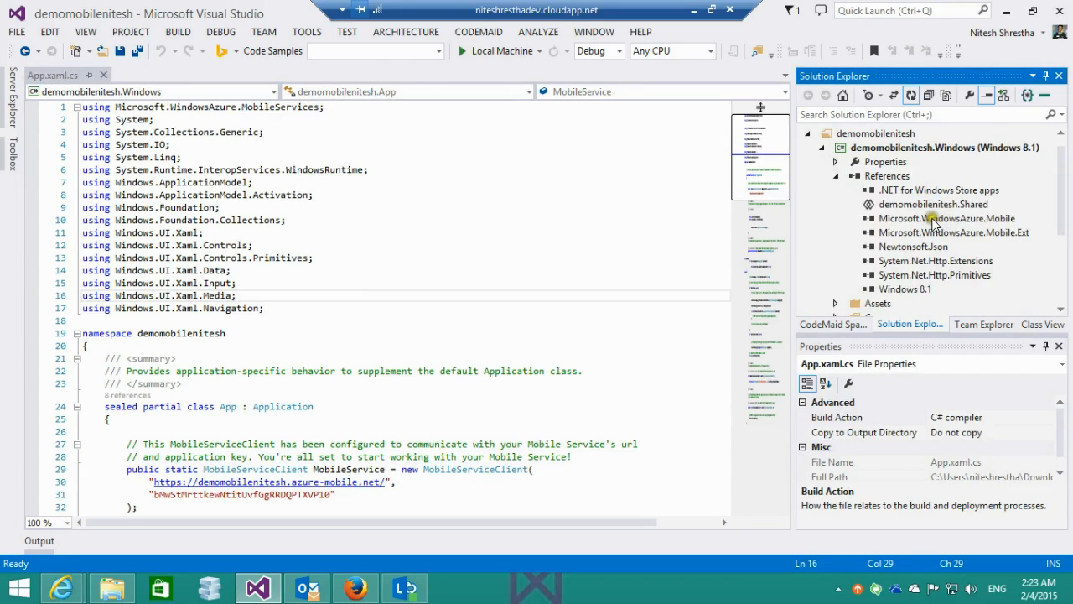
click(837, 176)
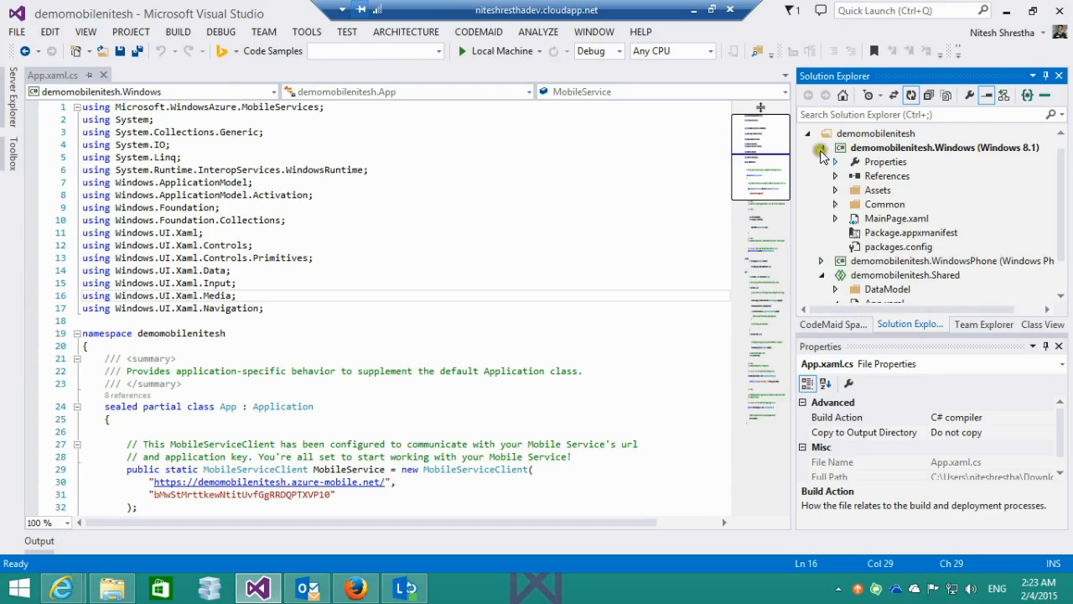
click(821, 148)
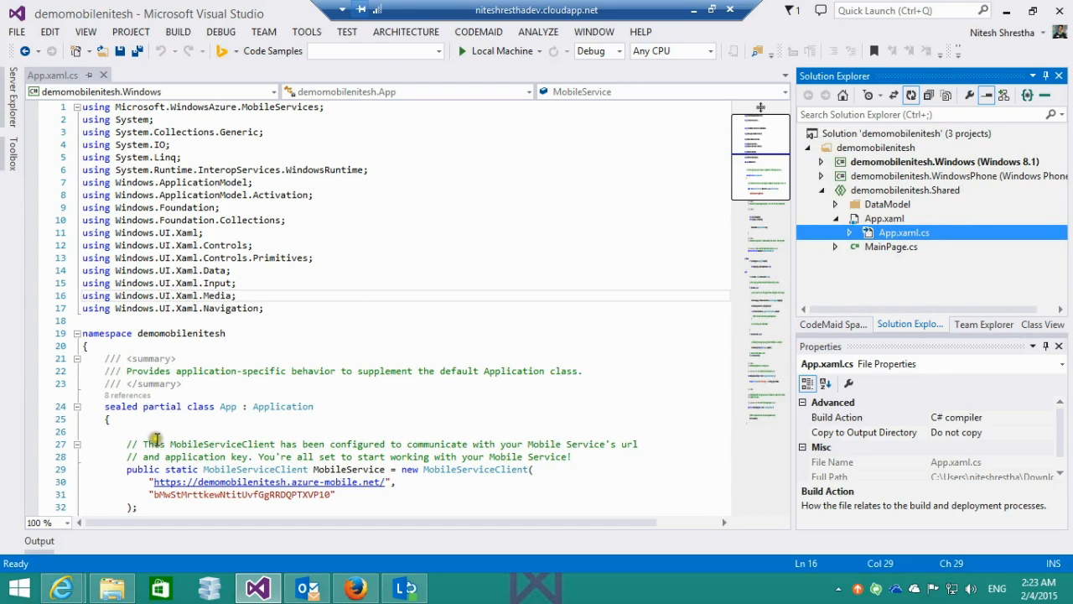
Examine the MobileServiceClient declaration in App.xaml.cs with its service URL and application key
click(132, 469)
drag(131, 469, 337, 457)
click(375, 470)
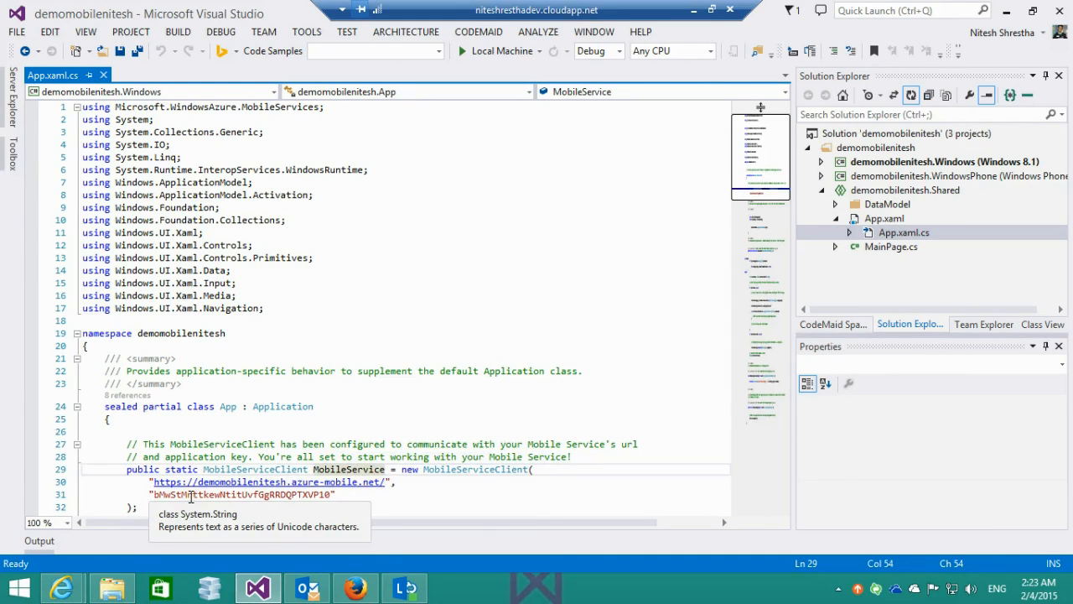
Back in the Azure portal, save the TodoItem table's insert, update, delete and read permissions as Only Authenticated Users and check the operation notifications
click(1006, 11)
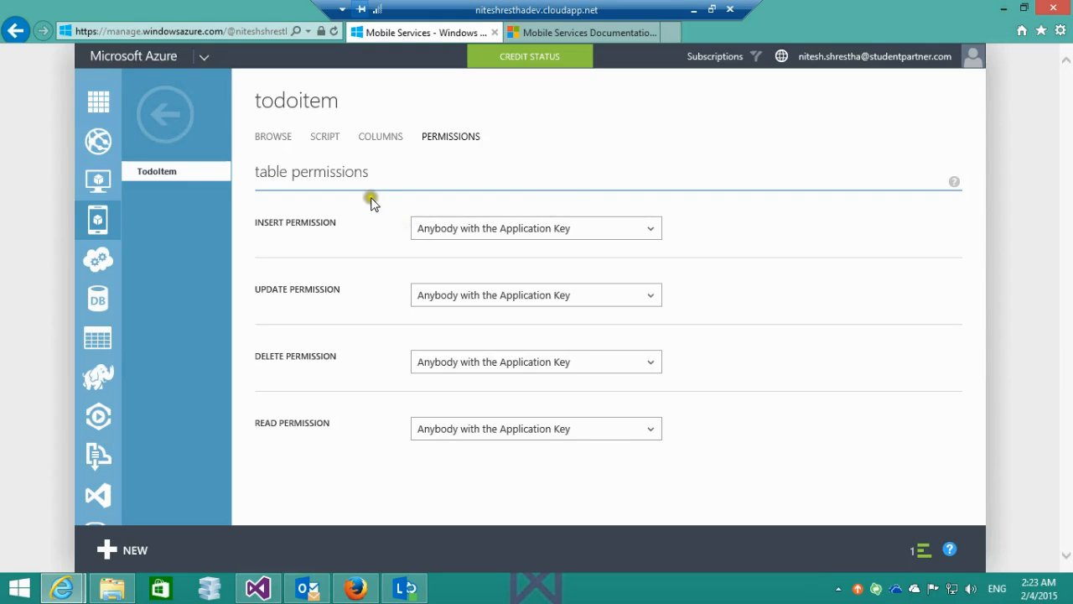
click(514, 232)
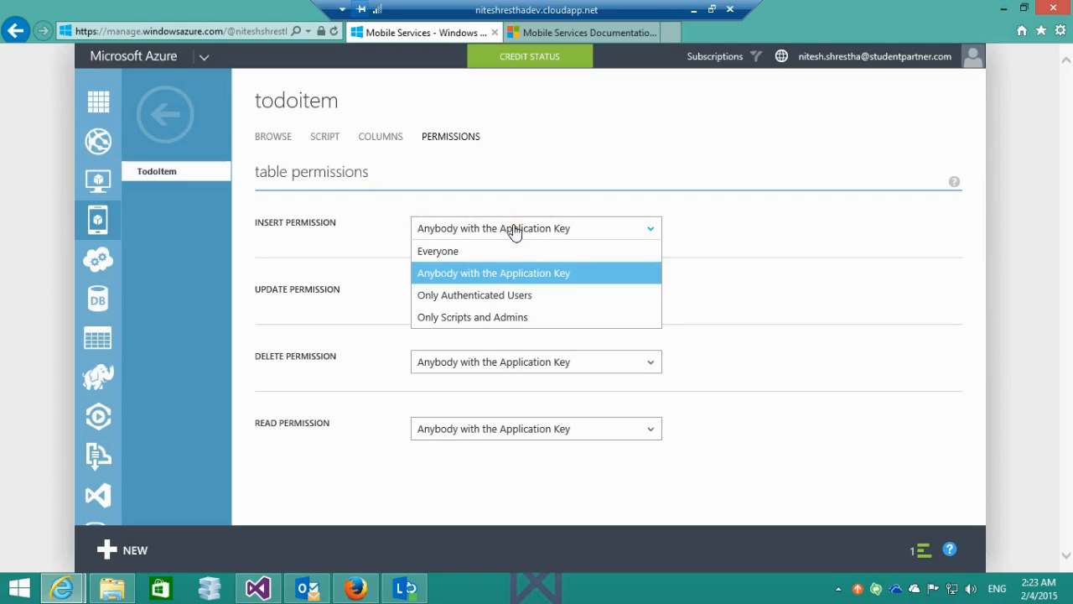
click(482, 296)
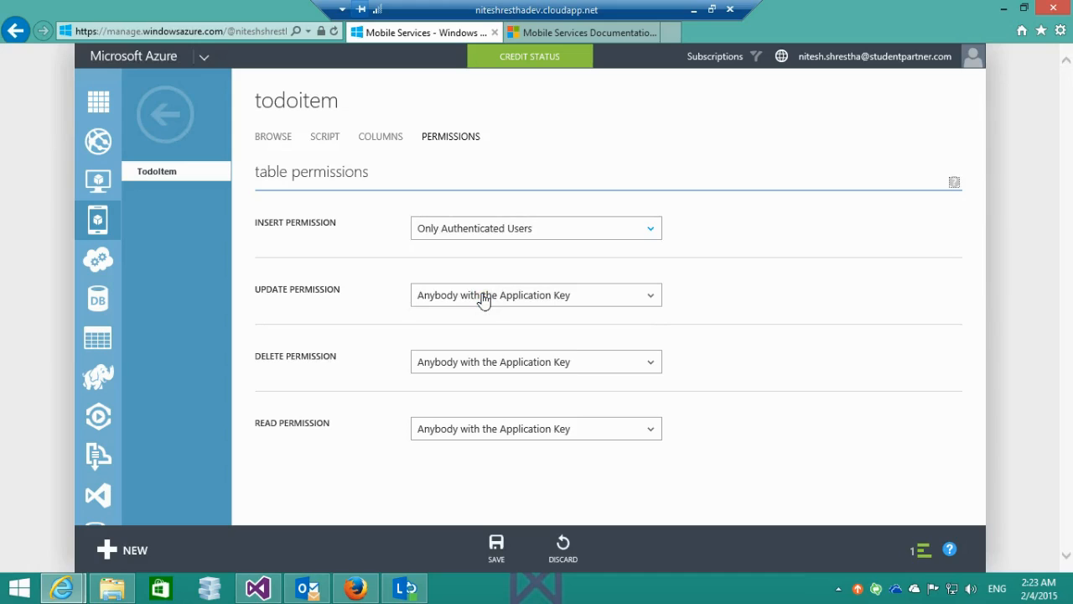
click(484, 298)
click(470, 362)
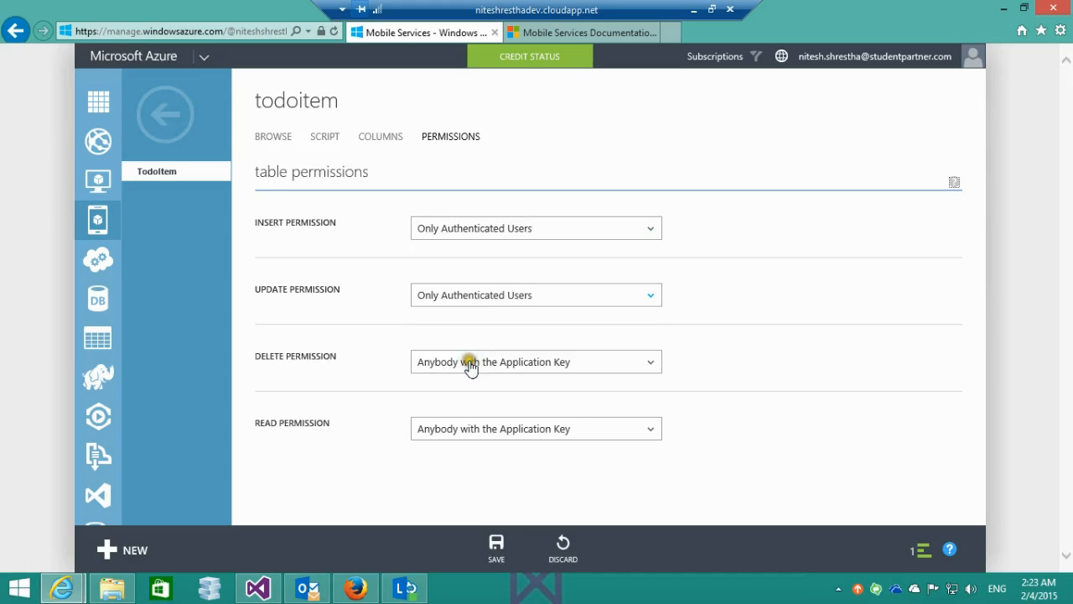
click(471, 362)
click(465, 428)
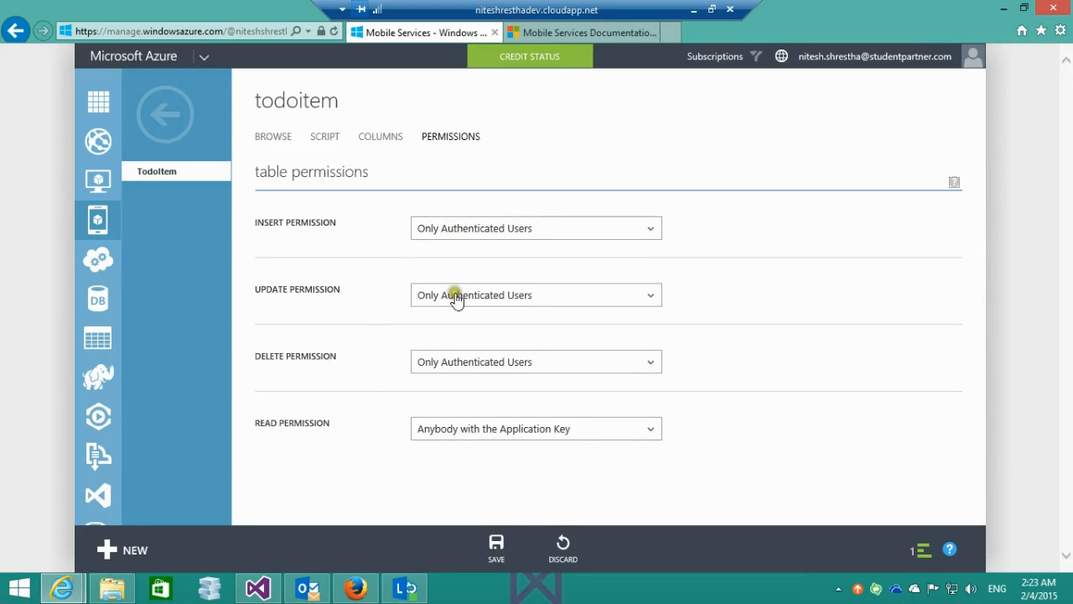
click(464, 427)
click(457, 495)
click(497, 545)
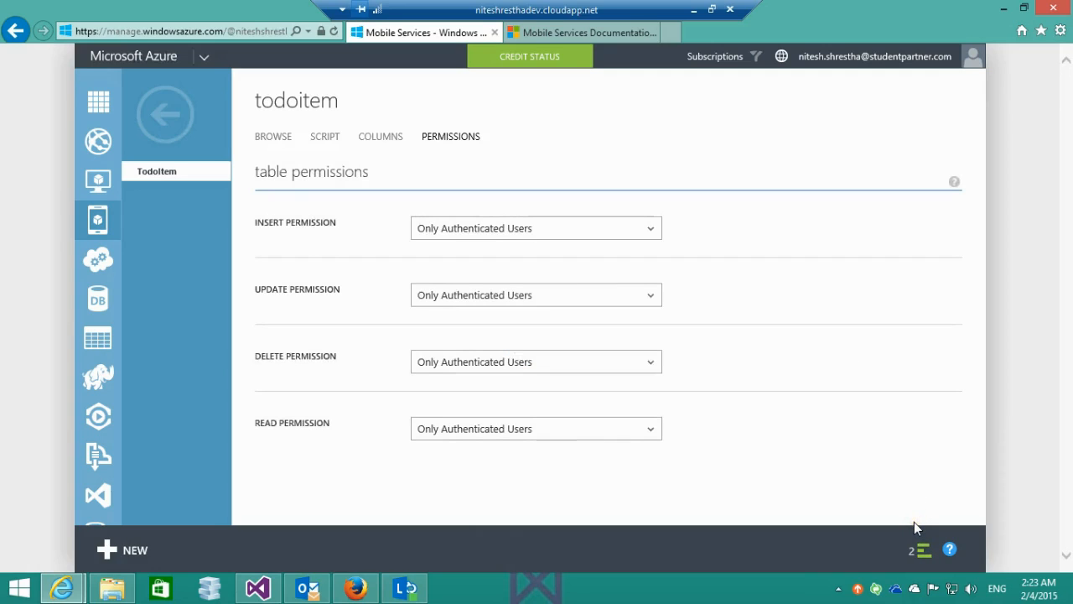
click(919, 550)
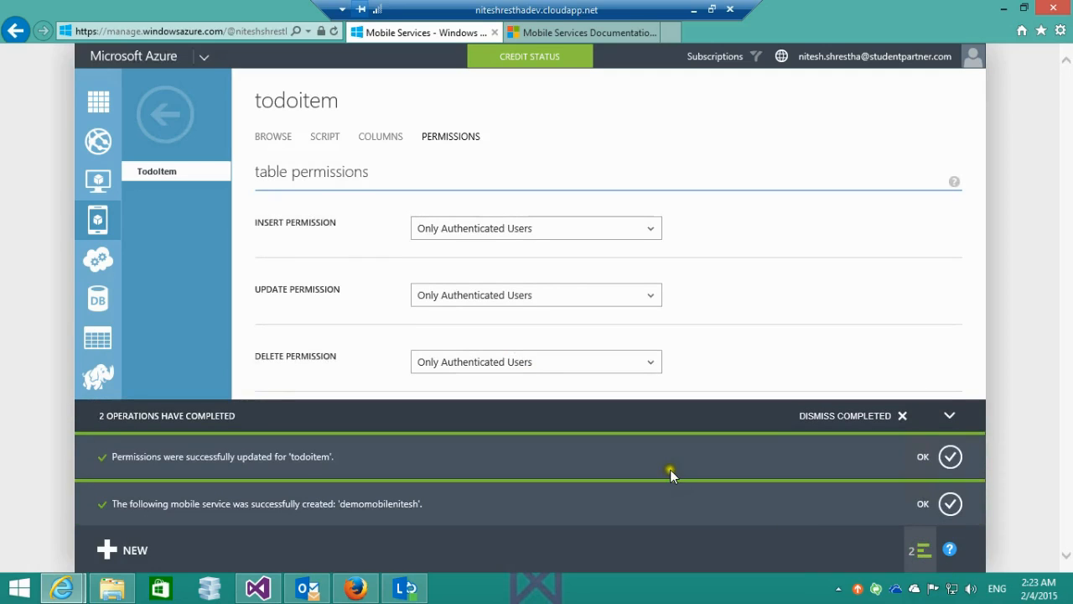
click(950, 415)
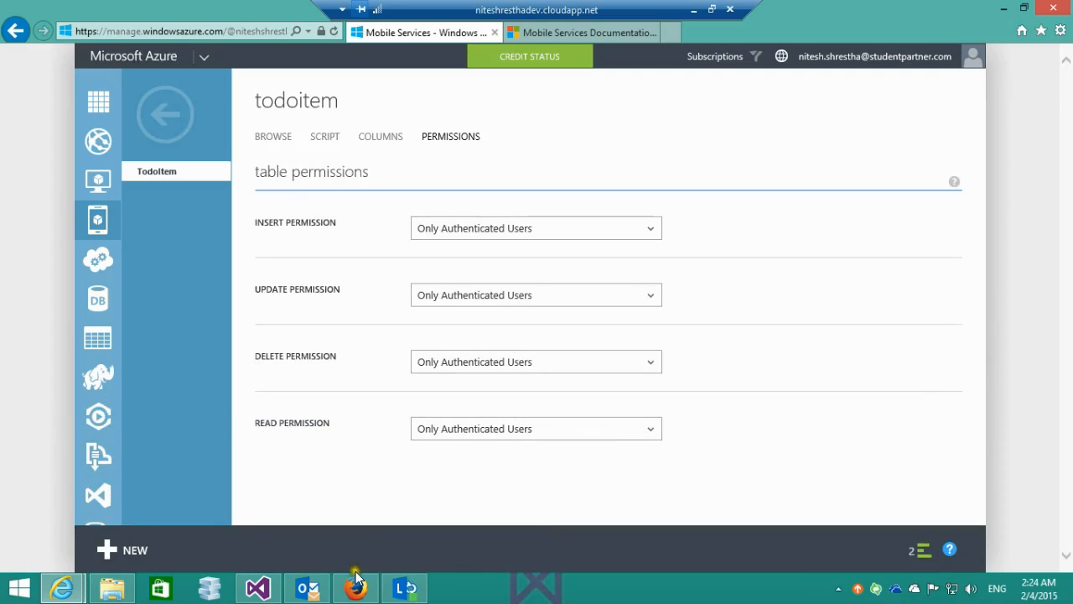
Switch to Visual Studio, run the app to test the restricted table permissions, dismiss the error dialog and close the app
click(256, 585)
click(256, 584)
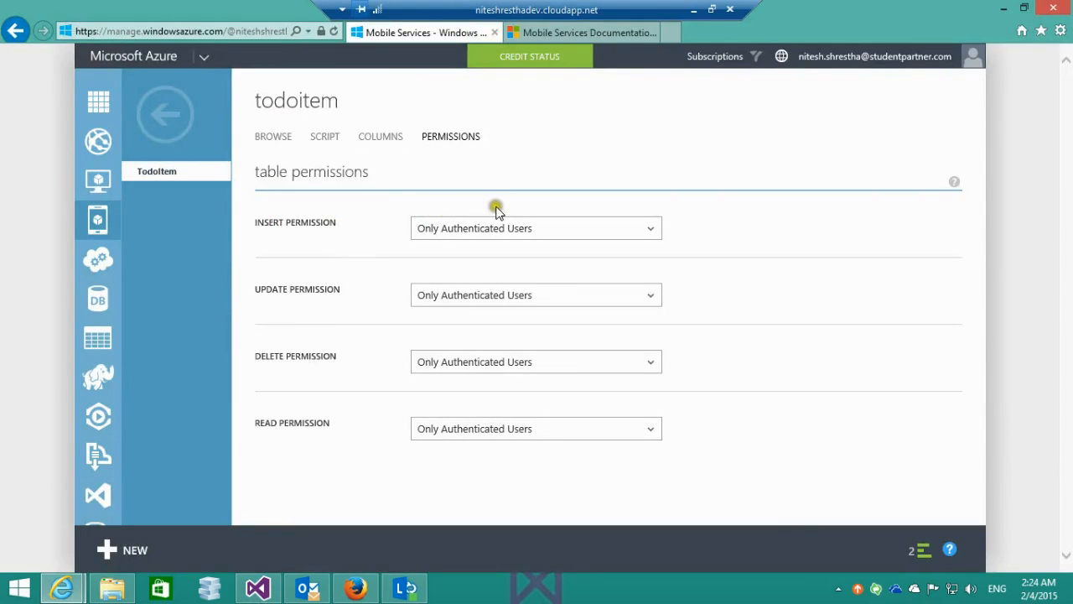
click(258, 586)
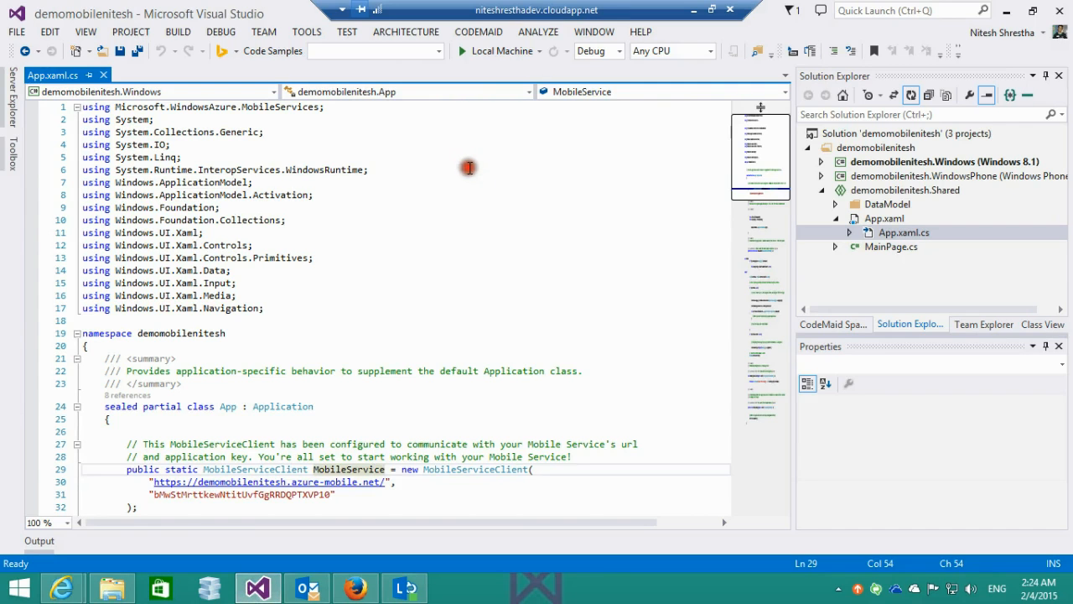
click(465, 170)
key(F5)
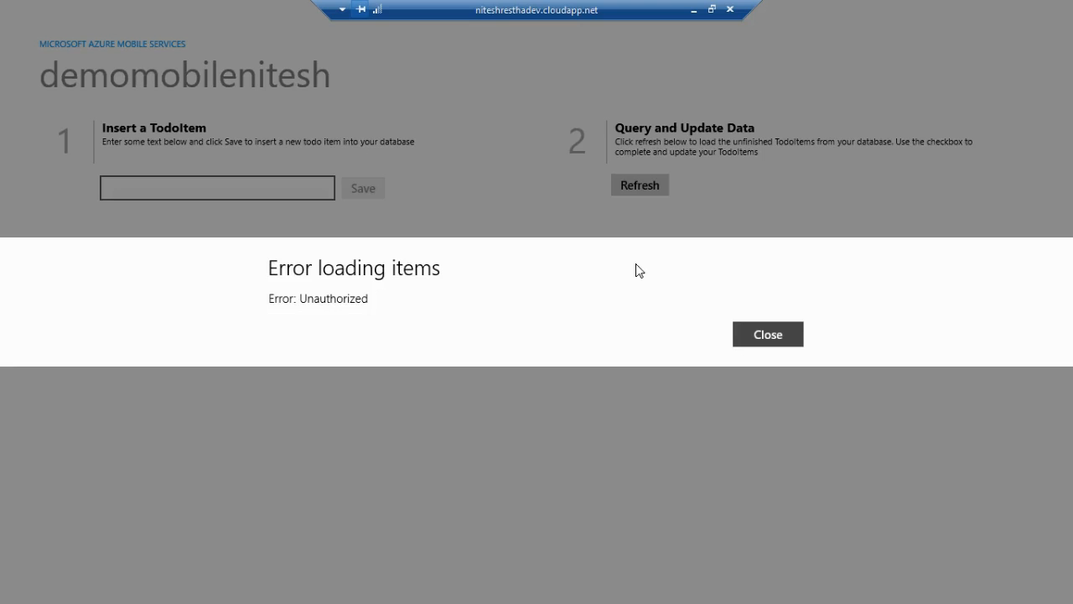
click(780, 334)
click(1068, 5)
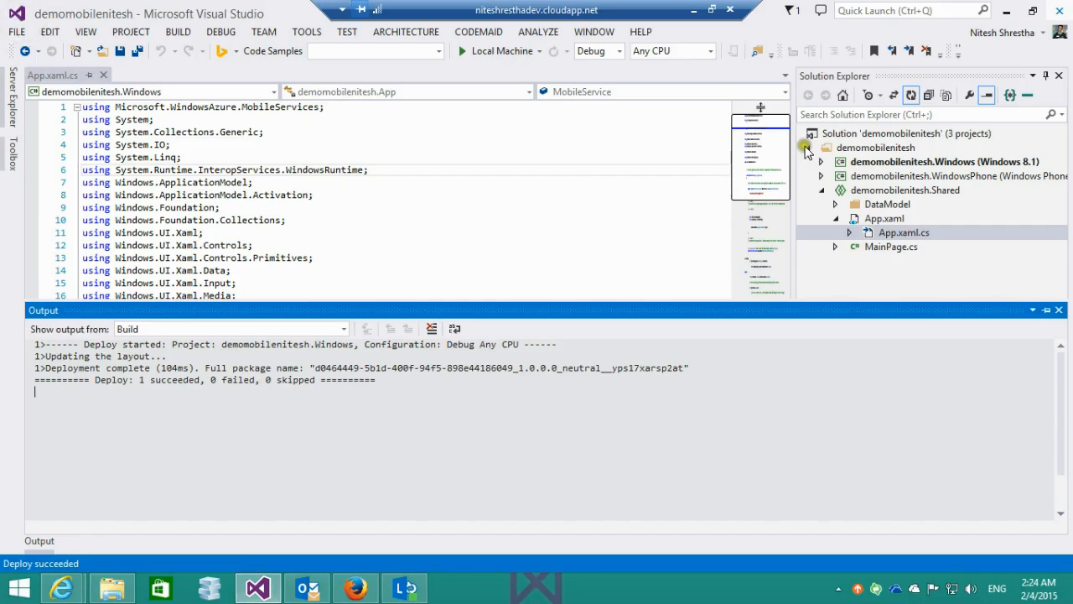
click(585, 194)
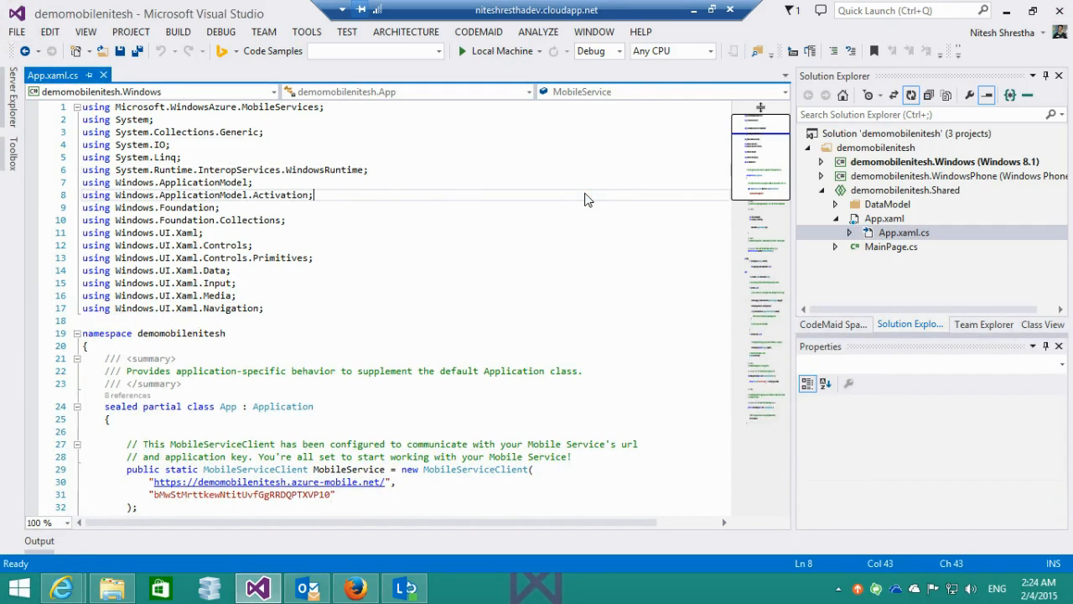
click(503, 274)
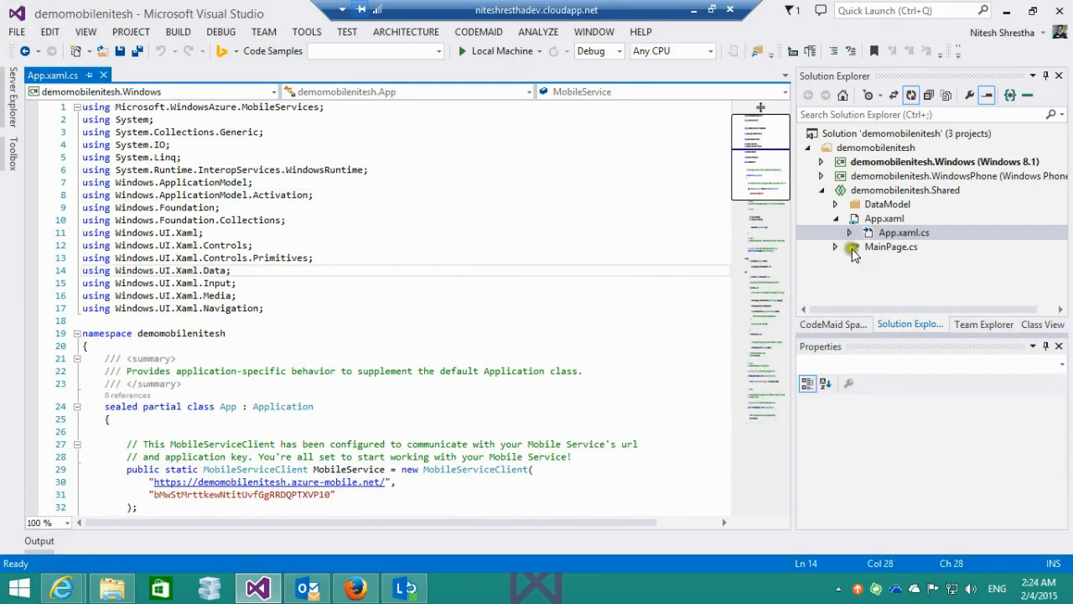
Open MainPage.cs from the shared project and examine the MainPage class code
double_click(889, 246)
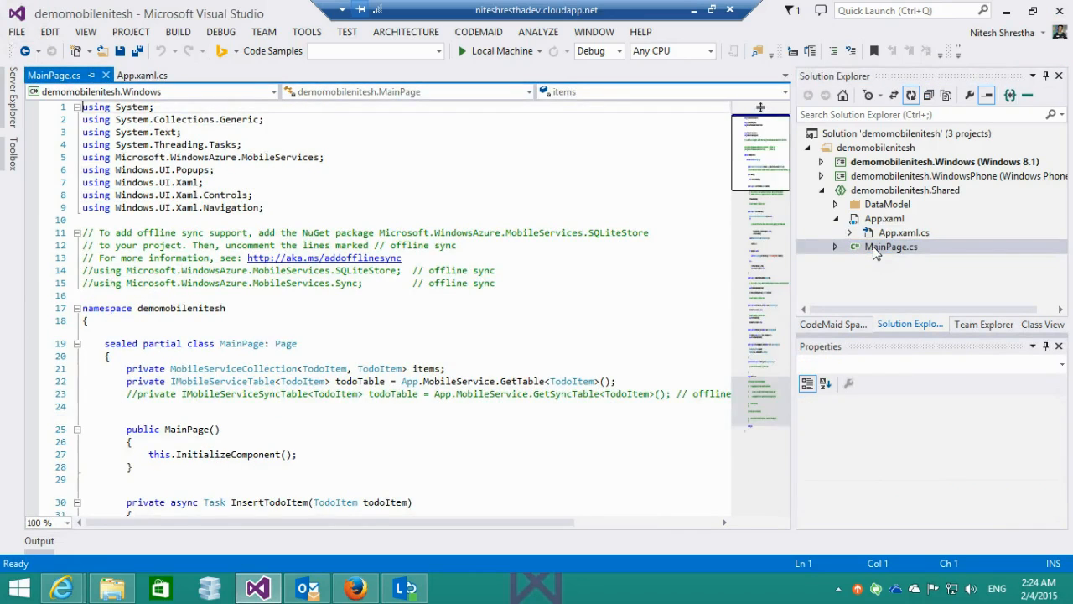
click(485, 343)
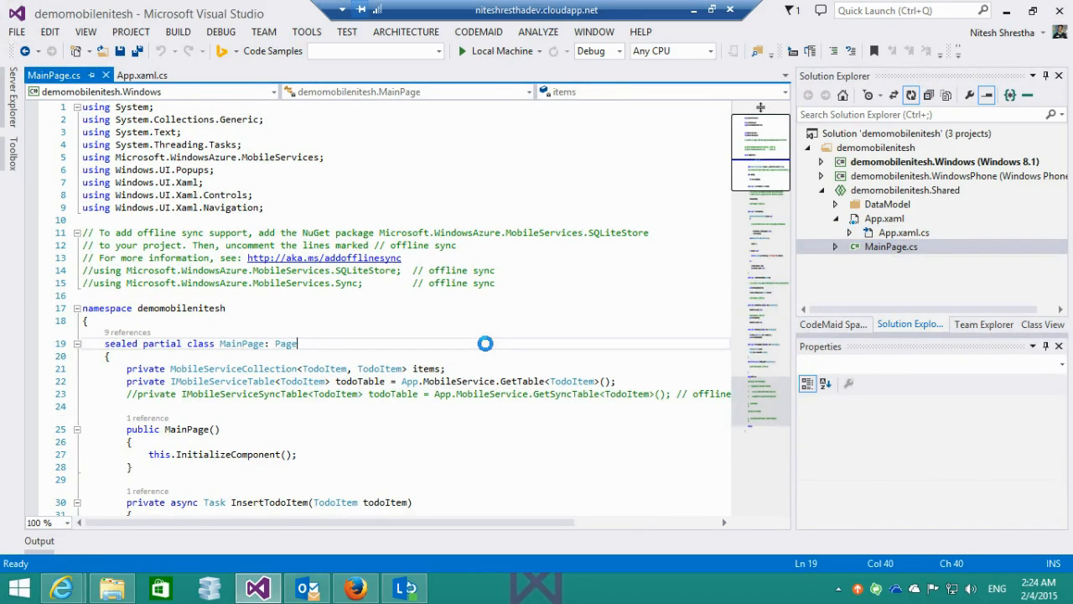
scroll(486, 343, down, 8)
Switch to the Azure portal, return to the demomobilenitesh service and review its API, scheduler and push pages
click(1006, 14)
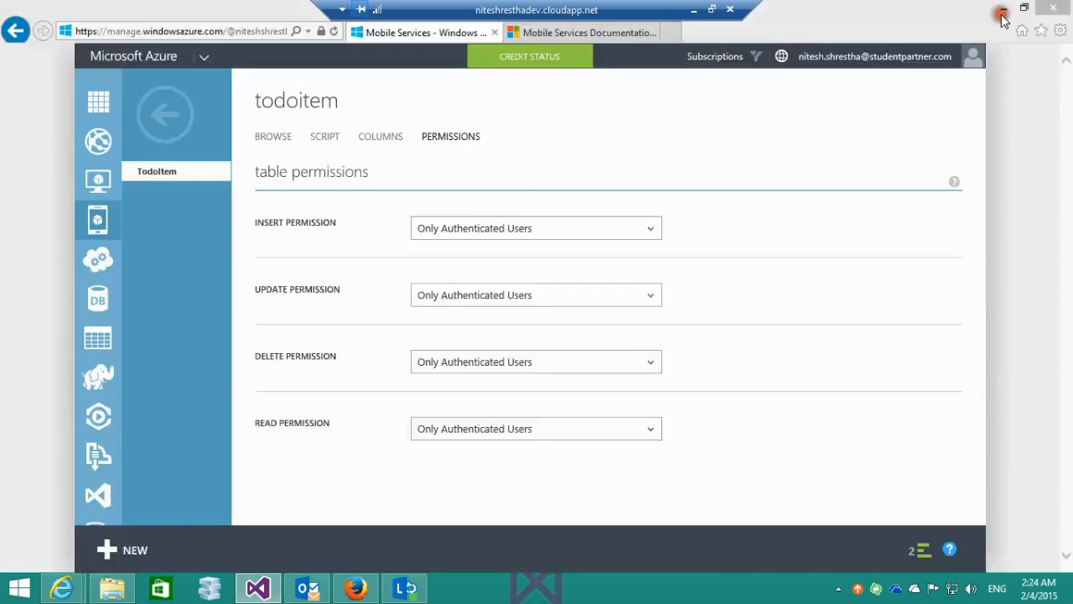
click(608, 177)
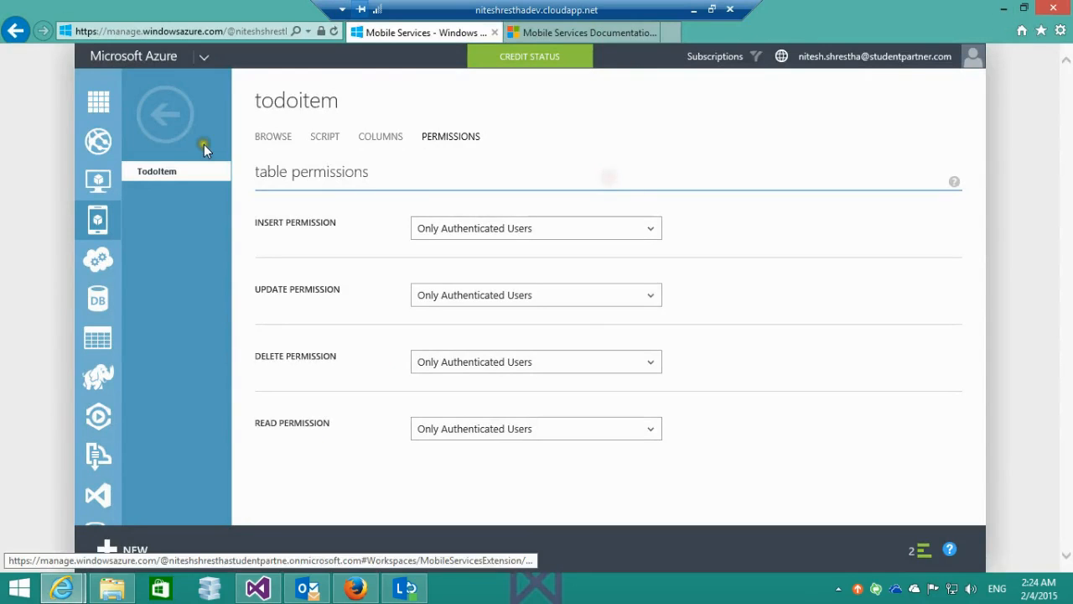
click(183, 132)
click(410, 139)
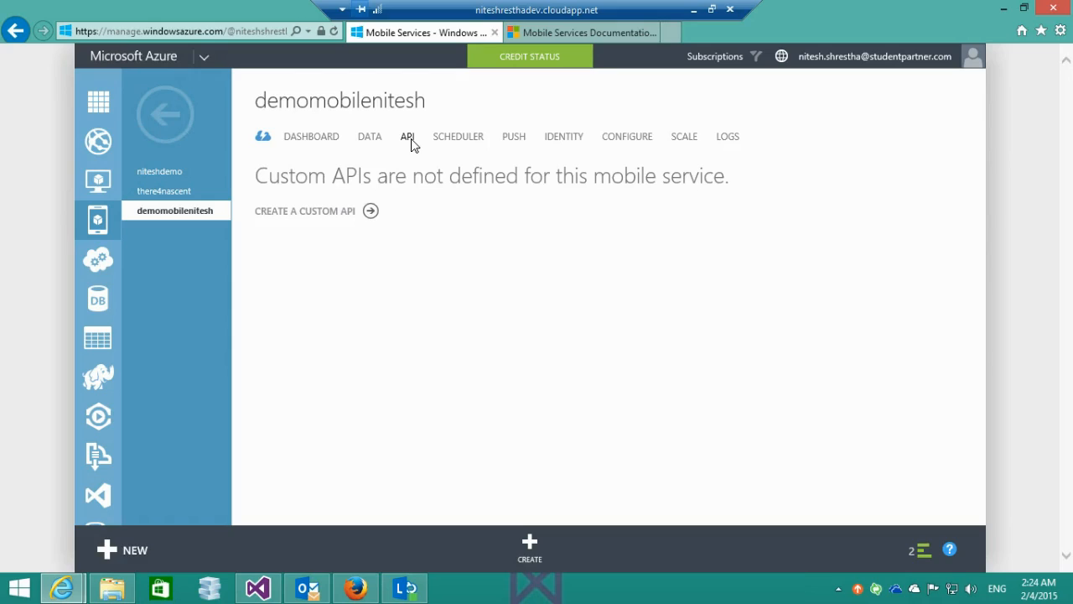
click(448, 139)
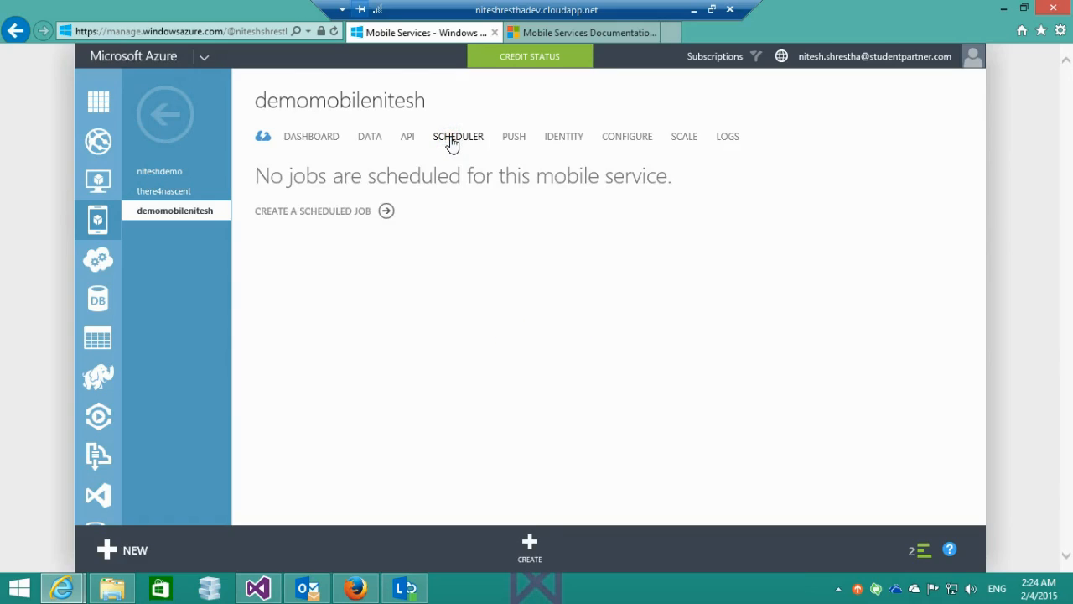
click(506, 141)
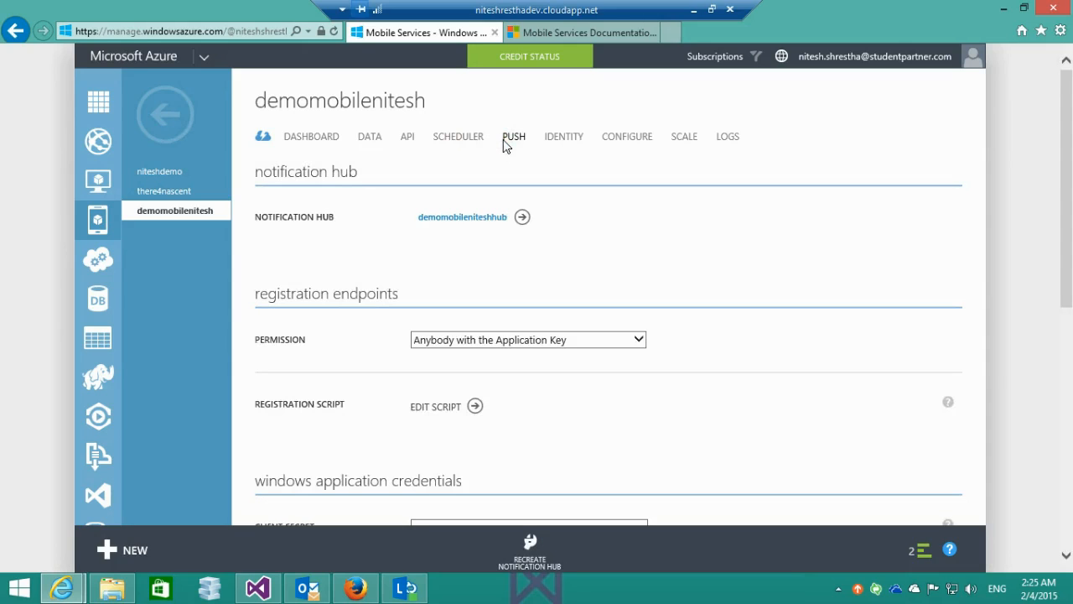
Examine the mobile service's identity settings for the Microsoft account, Facebook, Google and Windows Azure Active Directory providers
click(560, 144)
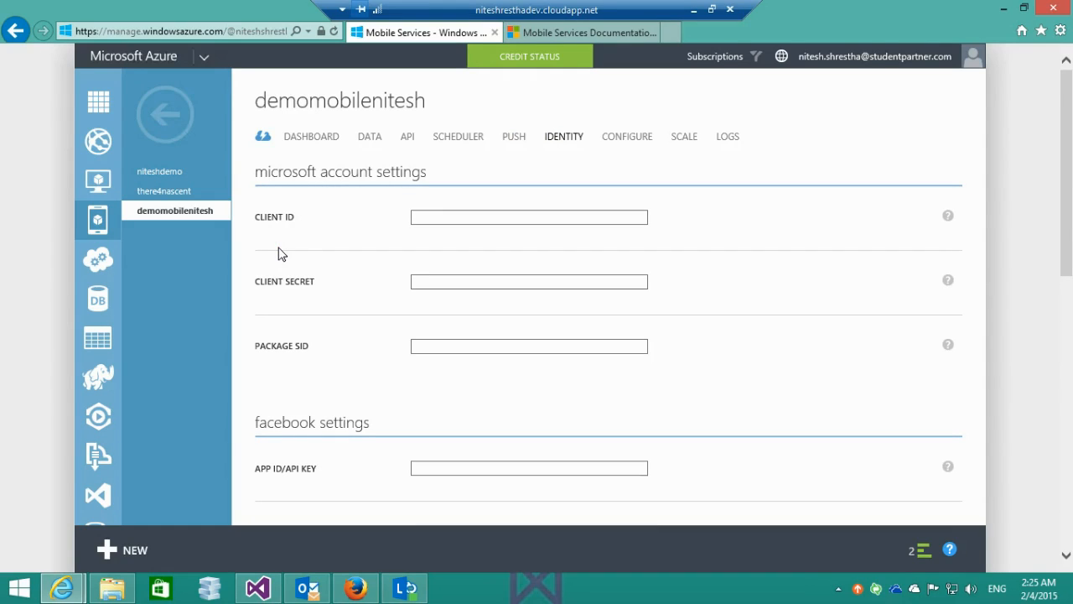
click(339, 232)
drag(266, 174, 333, 192)
click(314, 400)
scroll(318, 400, down, 4)
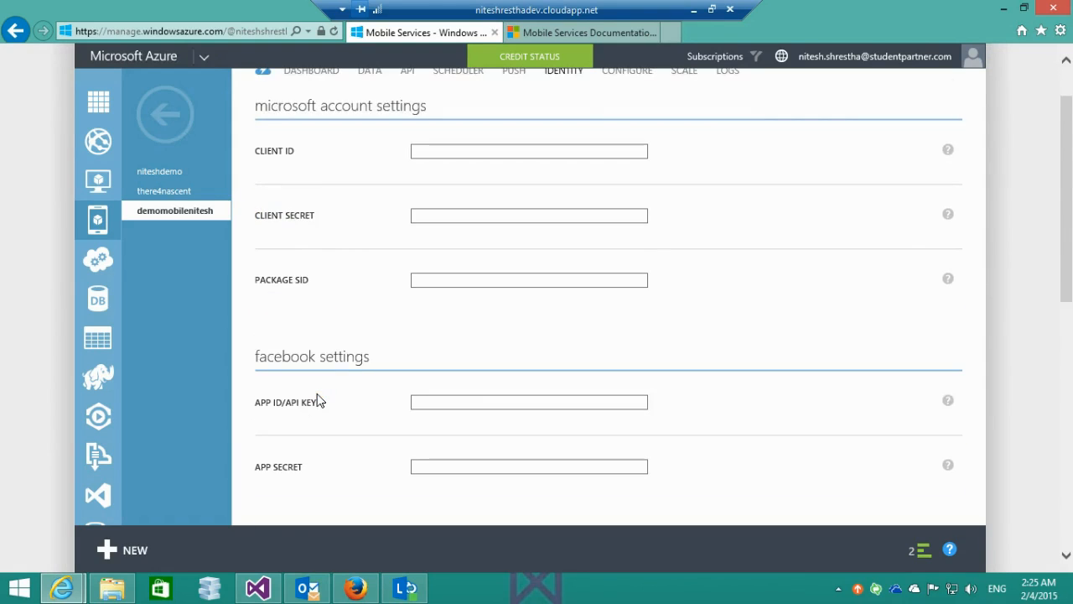
scroll(317, 400, down, 4)
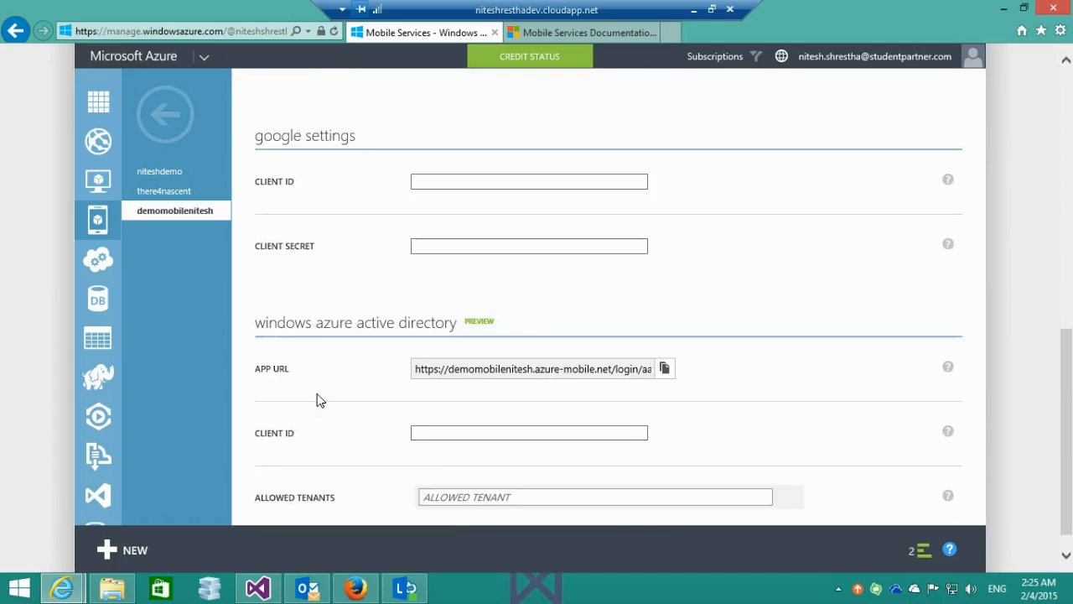
scroll(317, 400, down, 1)
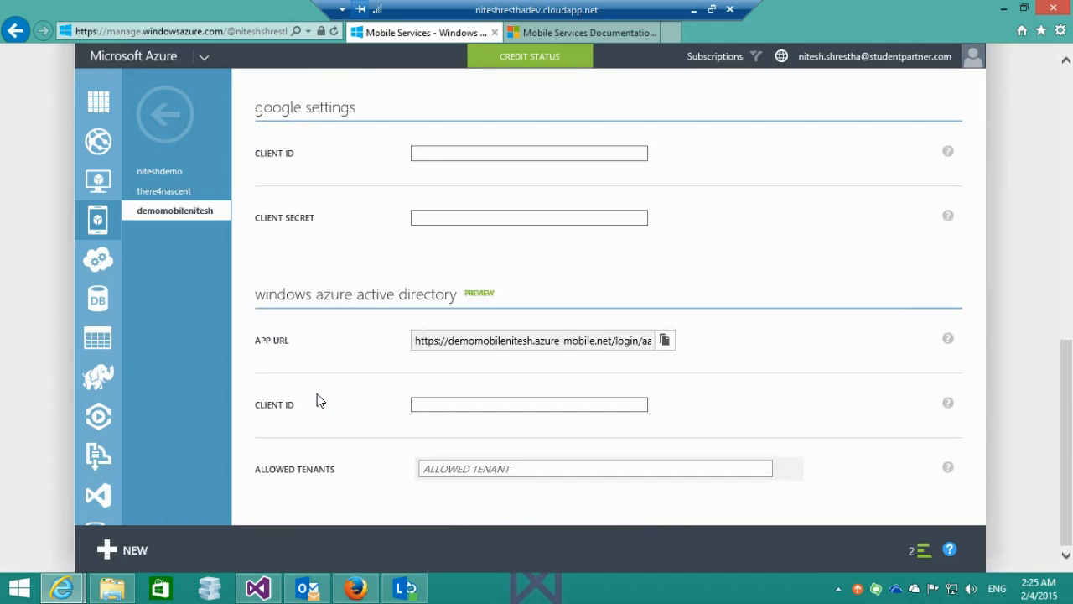
scroll(317, 400, up, 10)
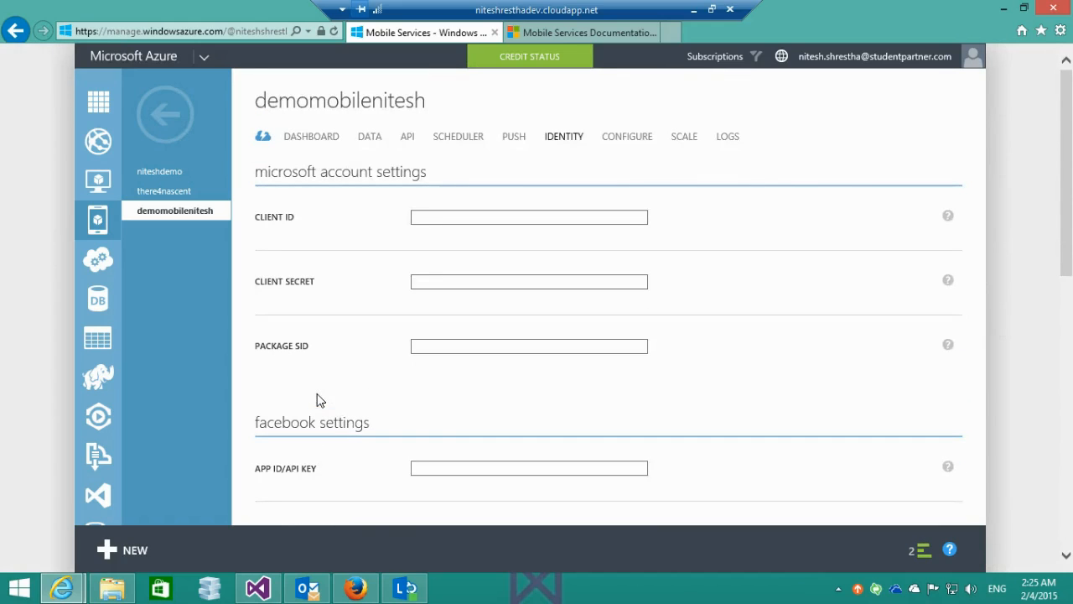
Review the mobile service's configuration, scale tier and log pages, and return to its identity settings
click(621, 140)
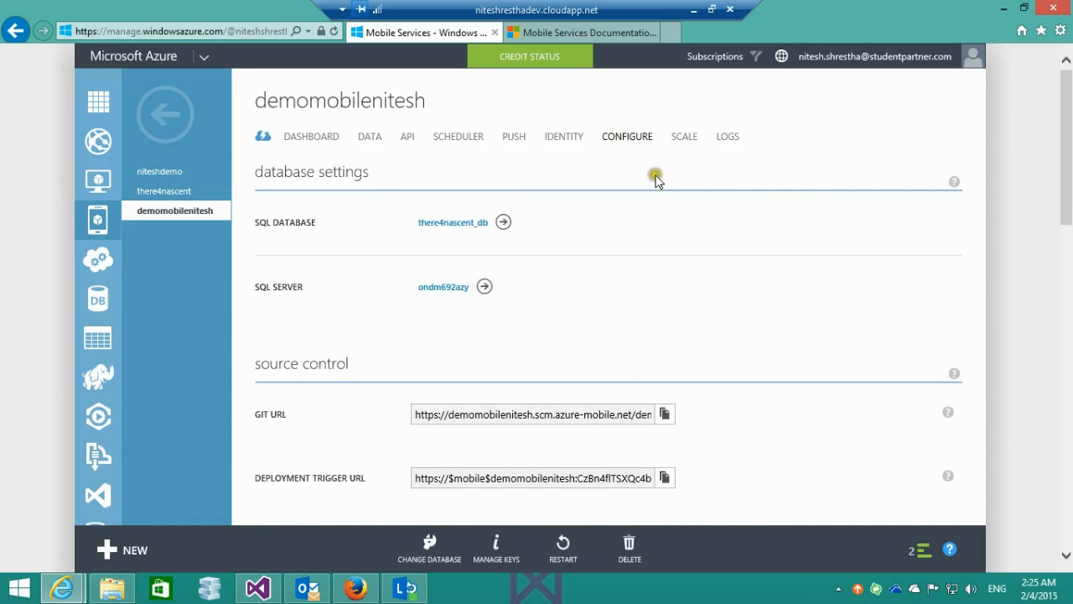
click(684, 139)
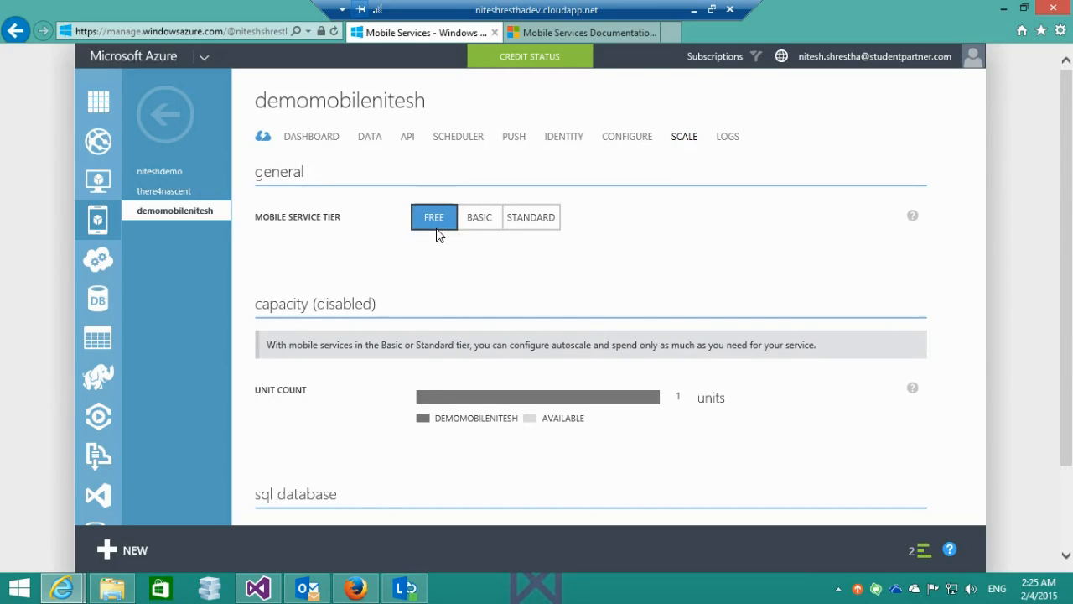
click(556, 223)
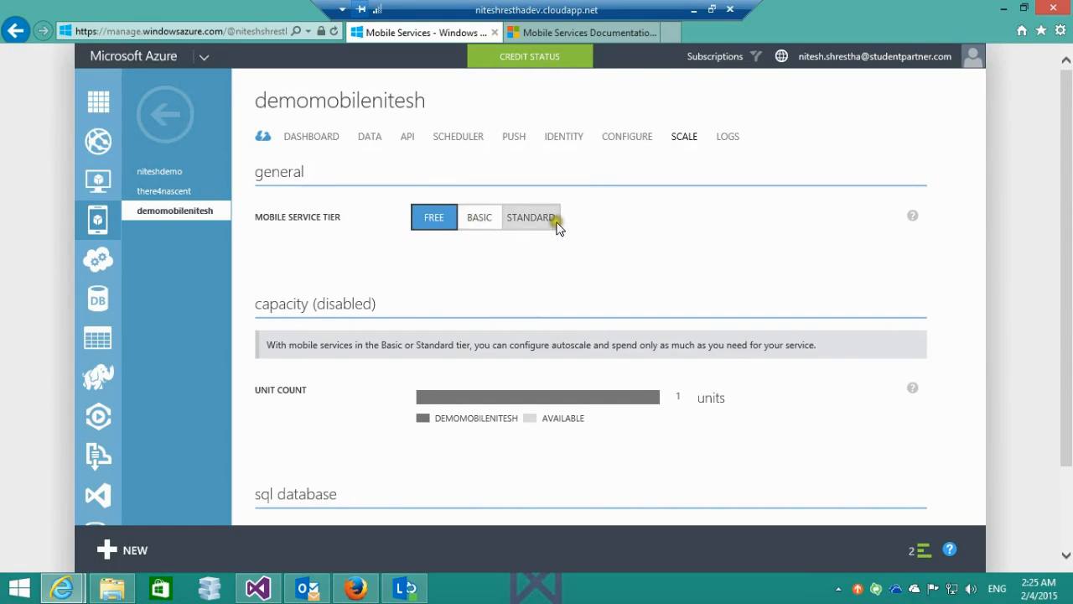
click(726, 139)
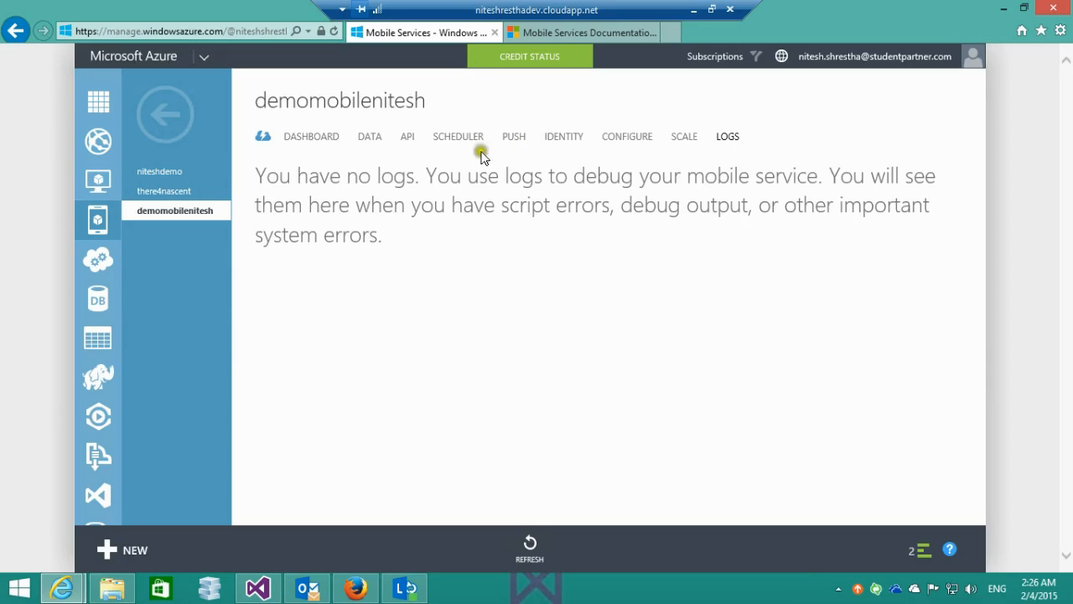
click(563, 141)
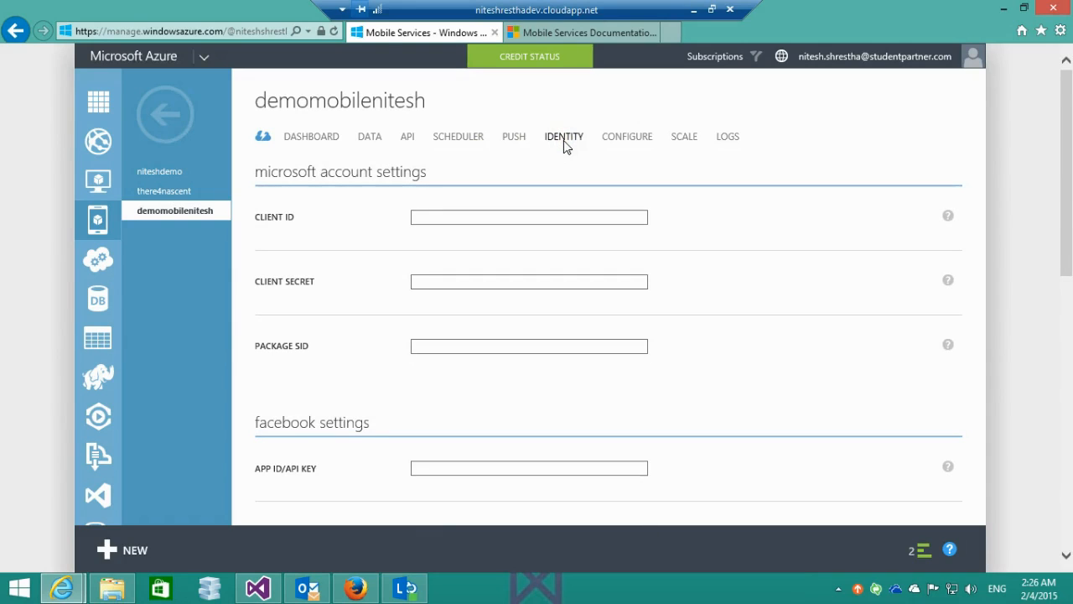
click(358, 587)
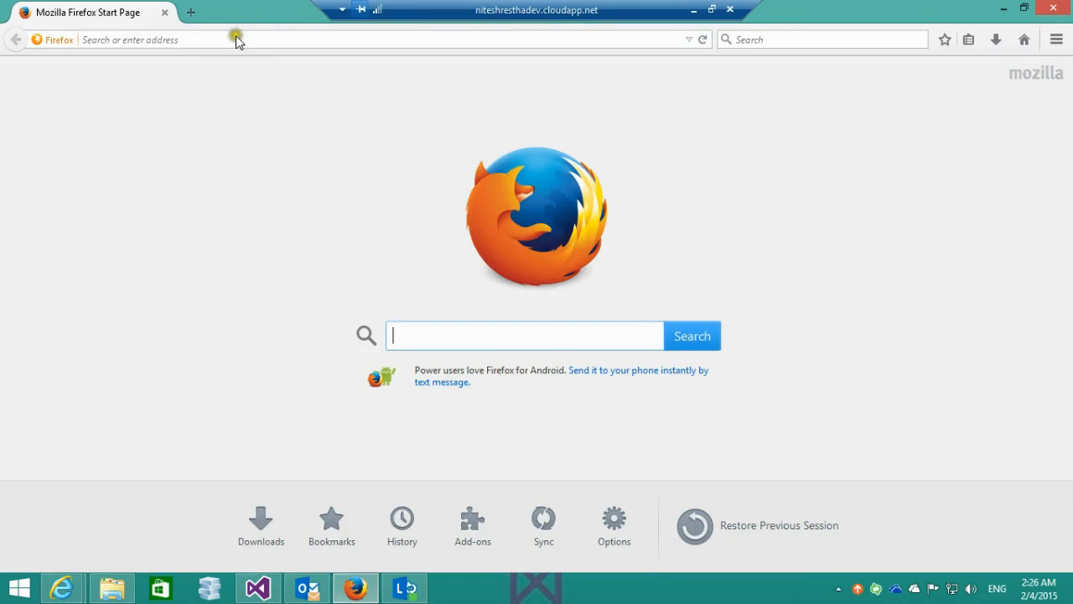
click(237, 39)
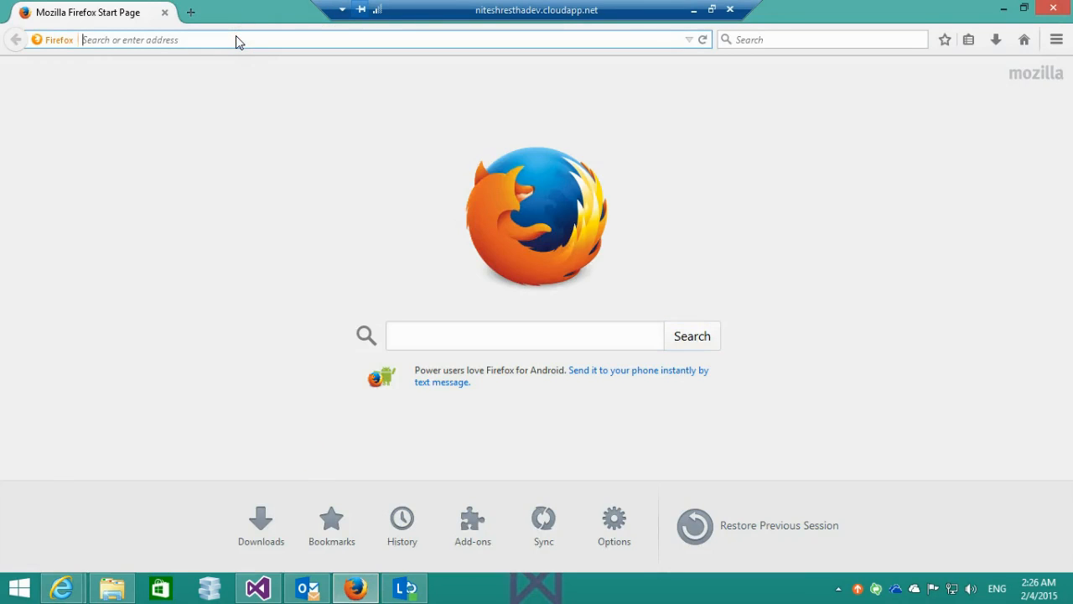
click(1005, 10)
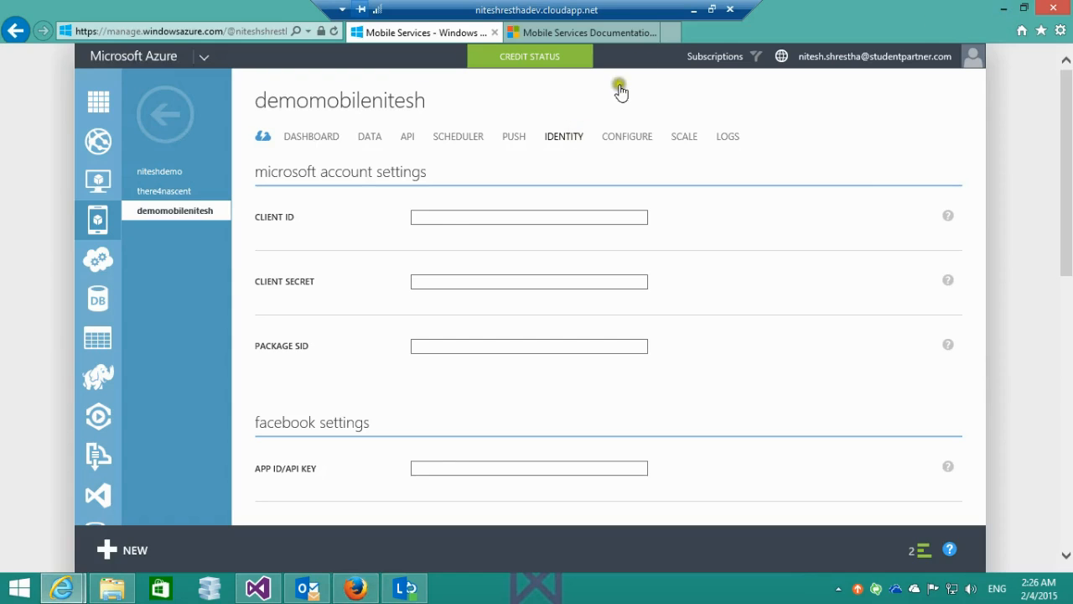
Open the Add authentication to your app article from the Users section of the Mobile Services documentation
click(581, 34)
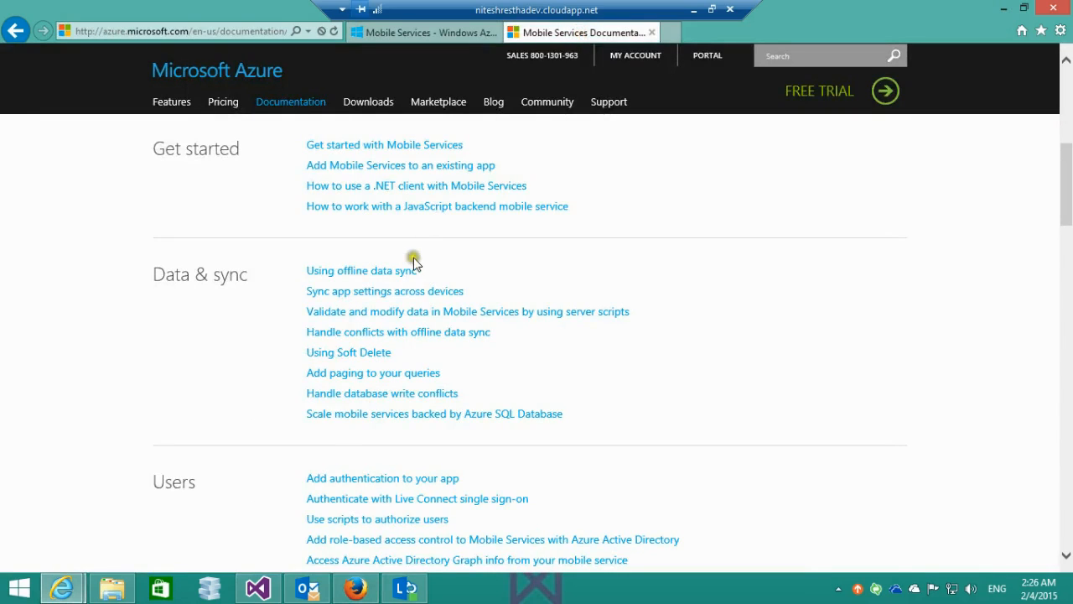
click(331, 481)
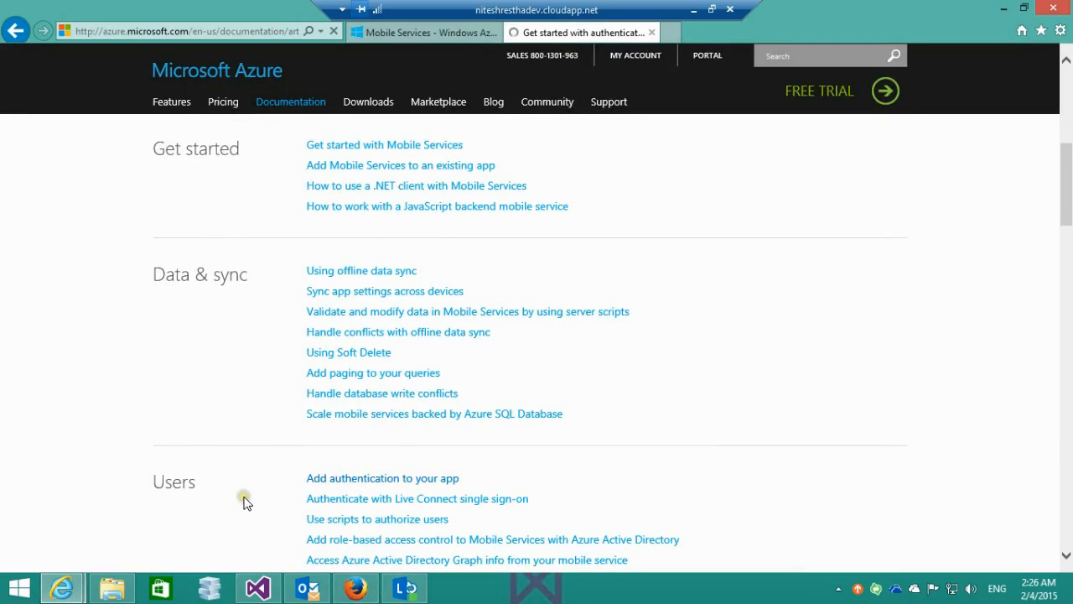
click(359, 588)
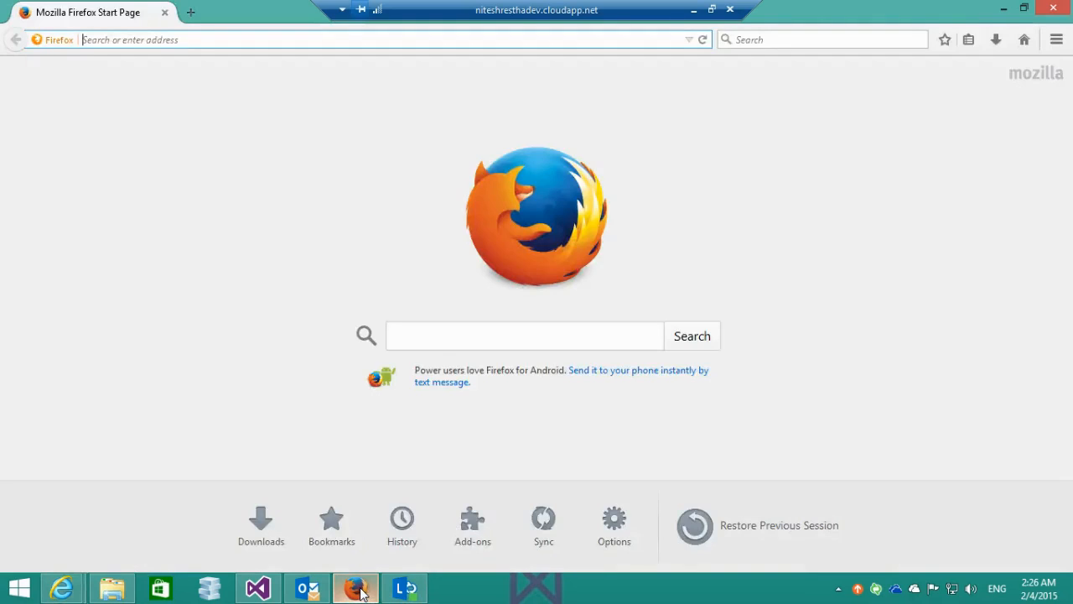
click(169, 41)
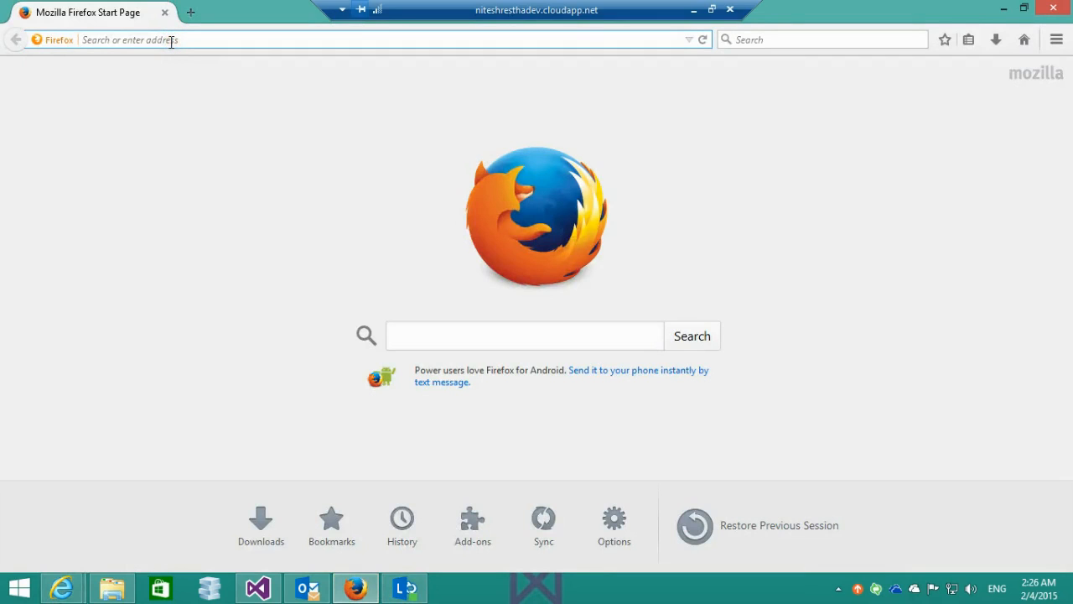
click(1003, 7)
click(424, 38)
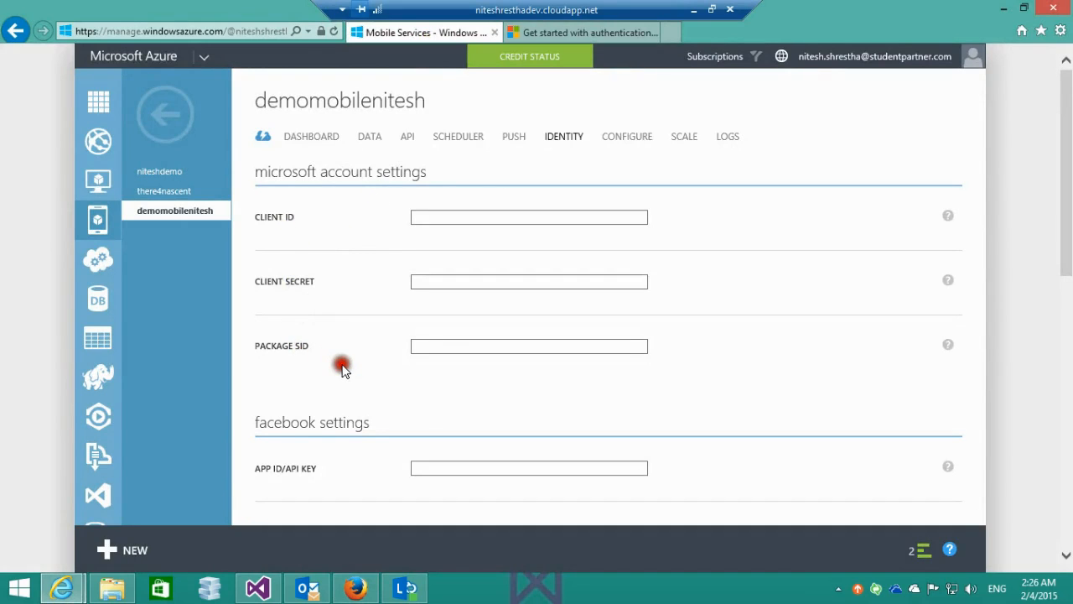
Return to the authentication tutorial and read down to its list of supported identity providers
click(577, 33)
click(90, 380)
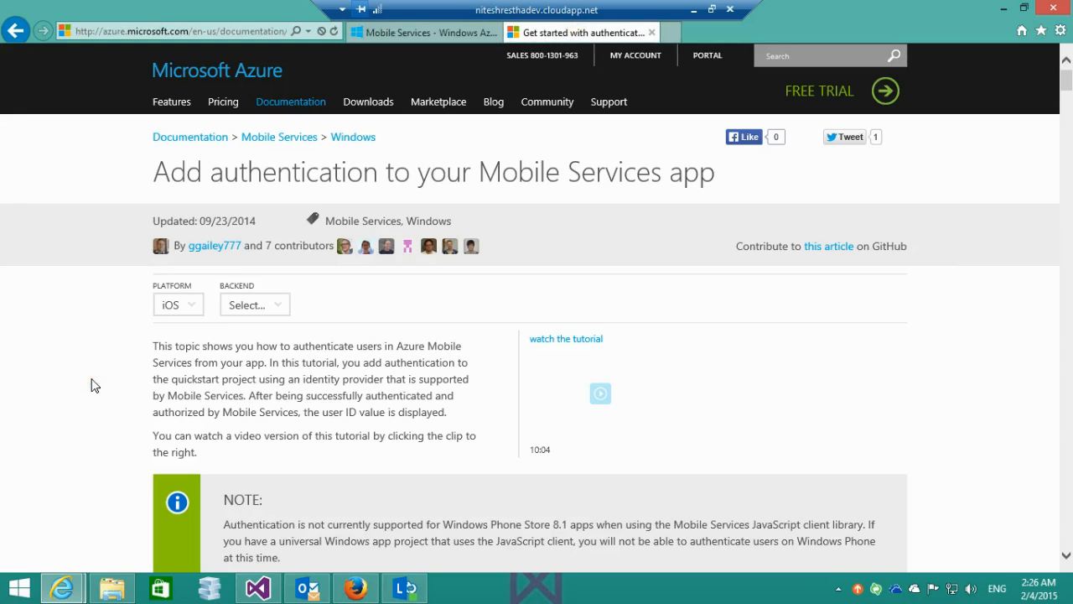
key(Page_Down)
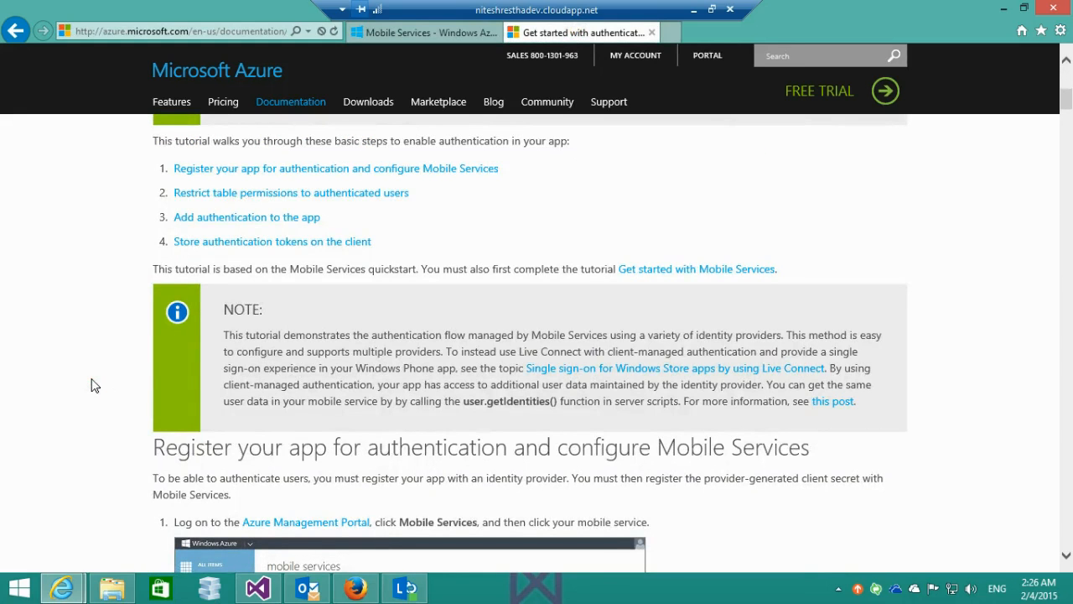
key(Page_Down)
key(Page_Down)
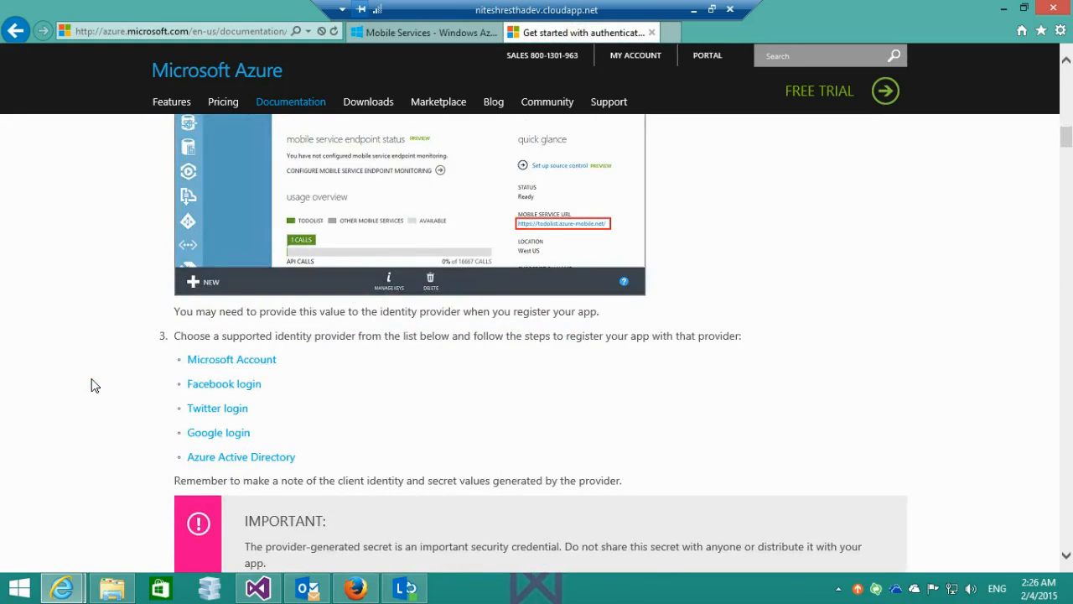
Open the Microsoft Account registration guide and read its steps for creating an application and setting the redirect URL
click(238, 367)
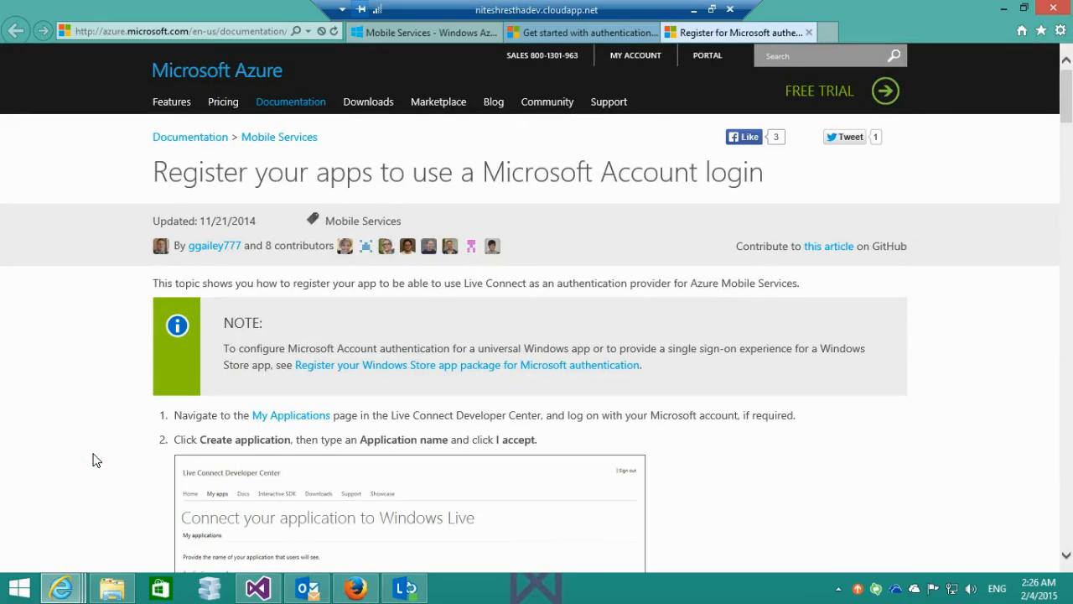
scroll(97, 460, down, 1)
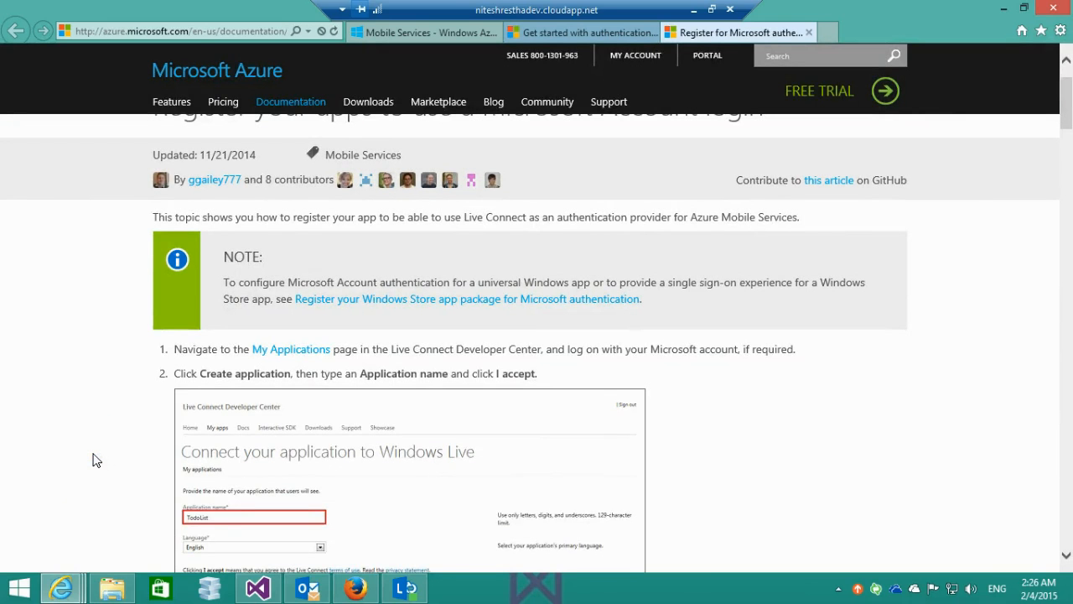
scroll(96, 460, down, 3)
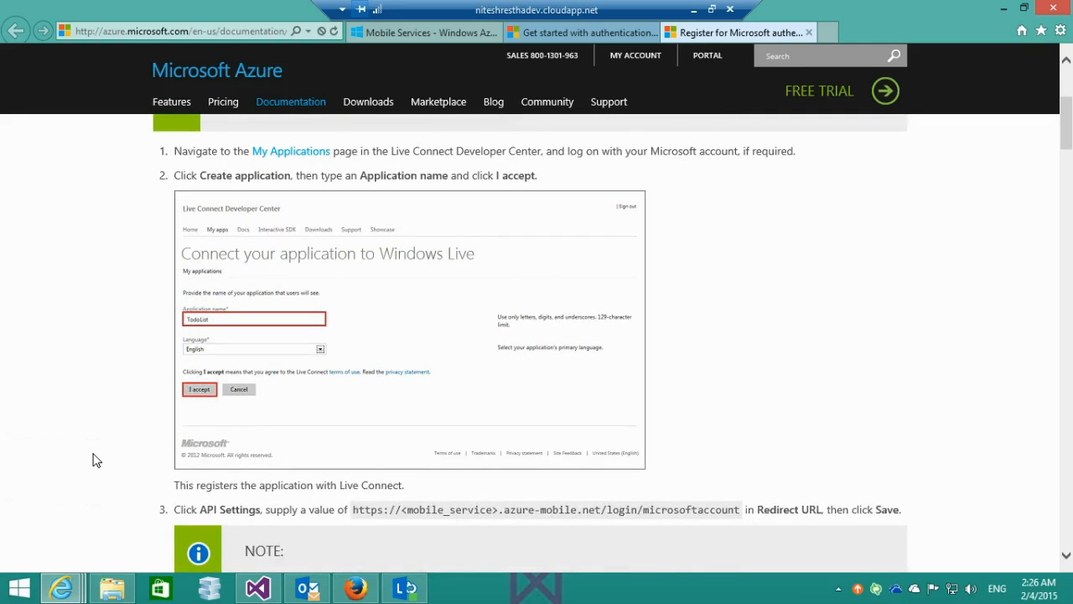
scroll(112, 498, down, 1)
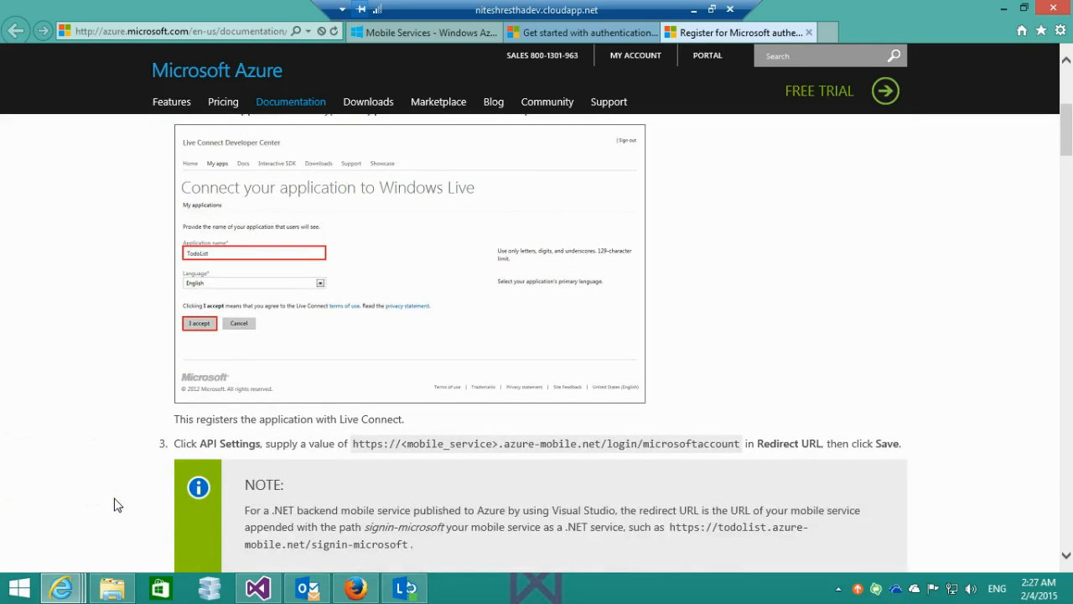
Switch to Firefox and load the Windows Dev Center at dev.windows.com
click(355, 587)
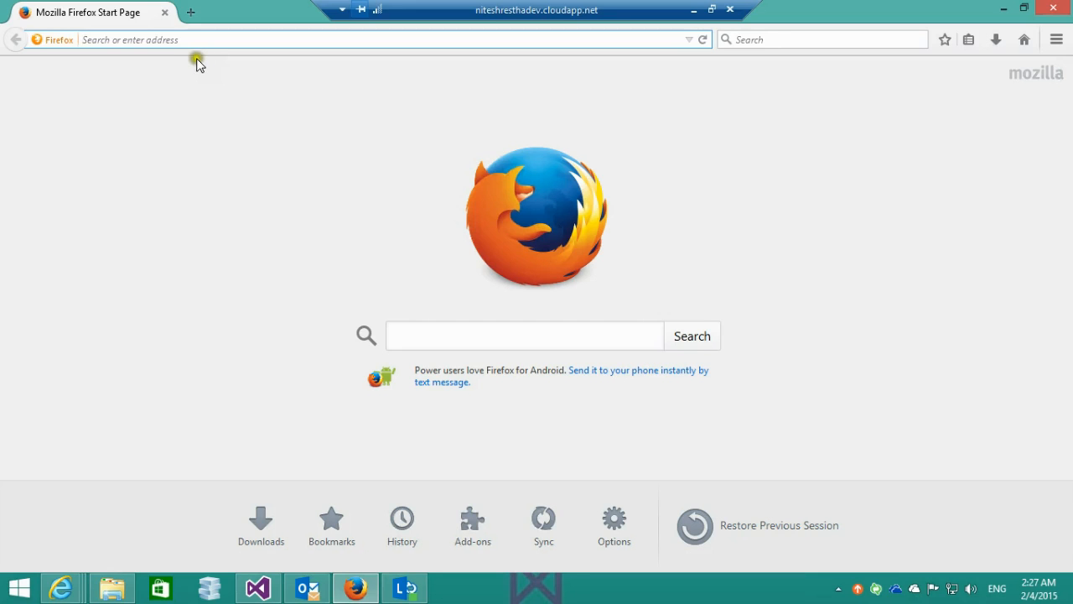
text(dev.windo)
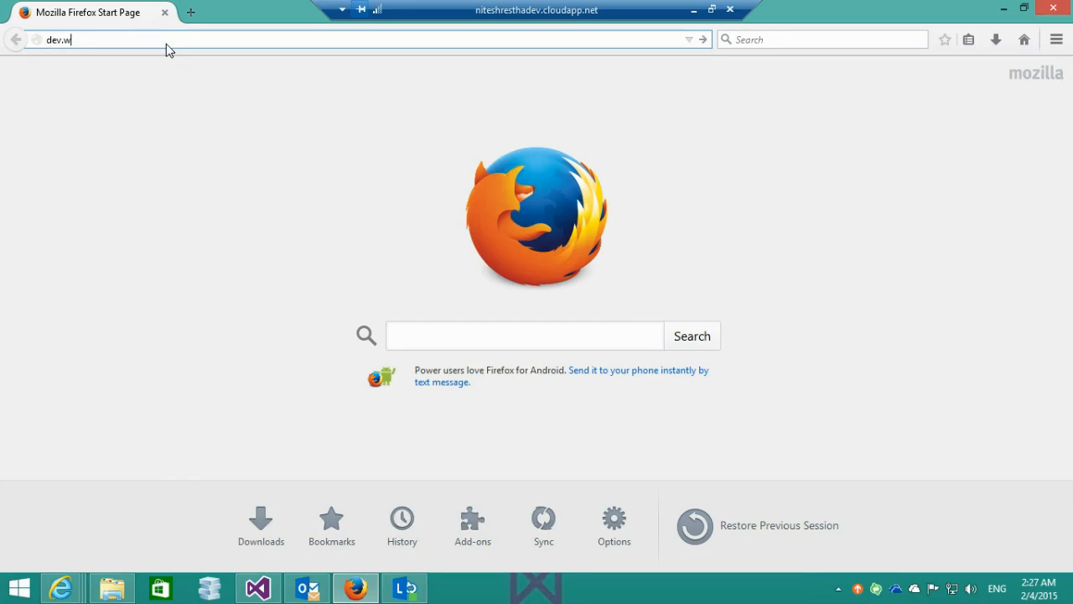
text(ws.com)
key(Return)
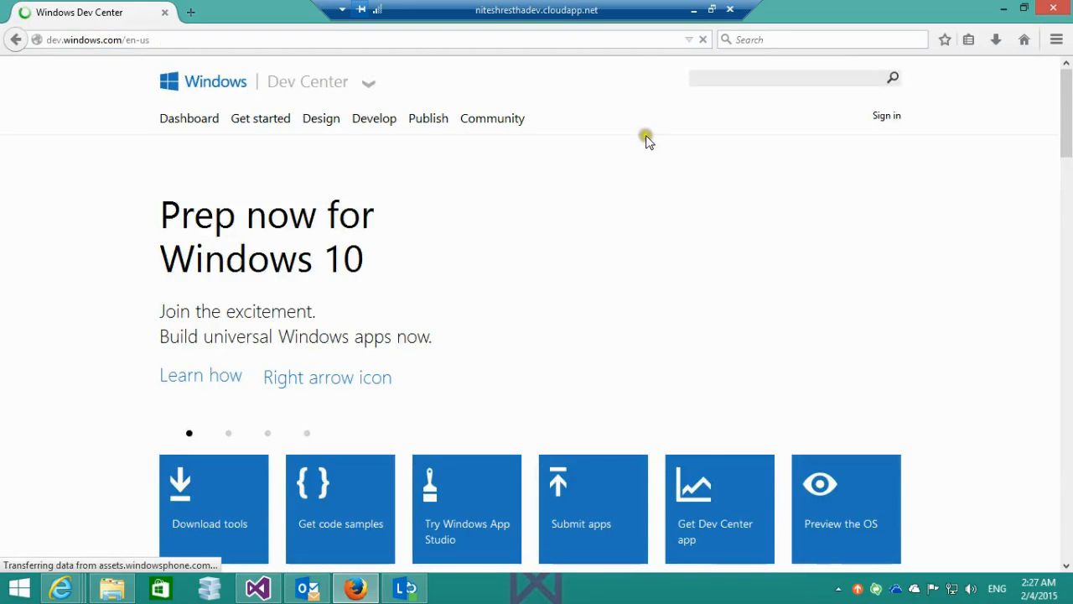
Sign in to the Windows Dev Center and open the Windows Store dashboard
click(887, 117)
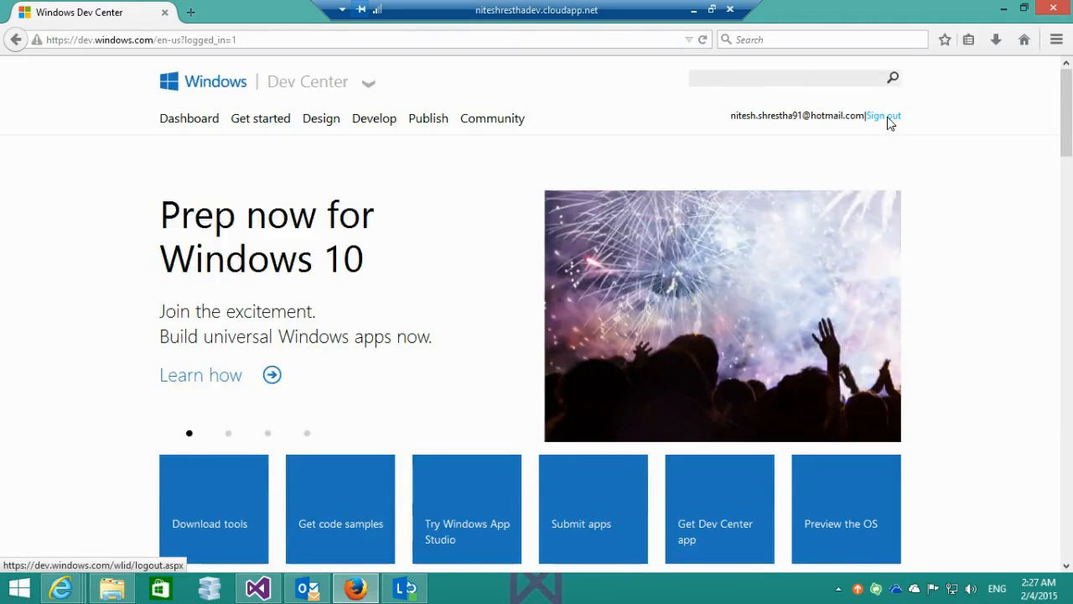
click(187, 122)
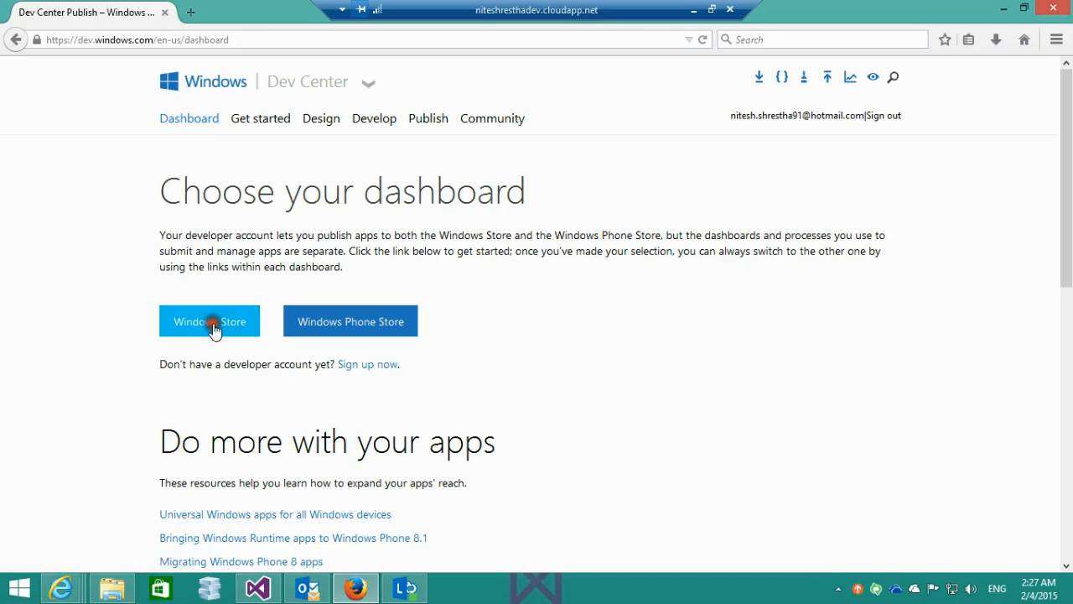
click(213, 327)
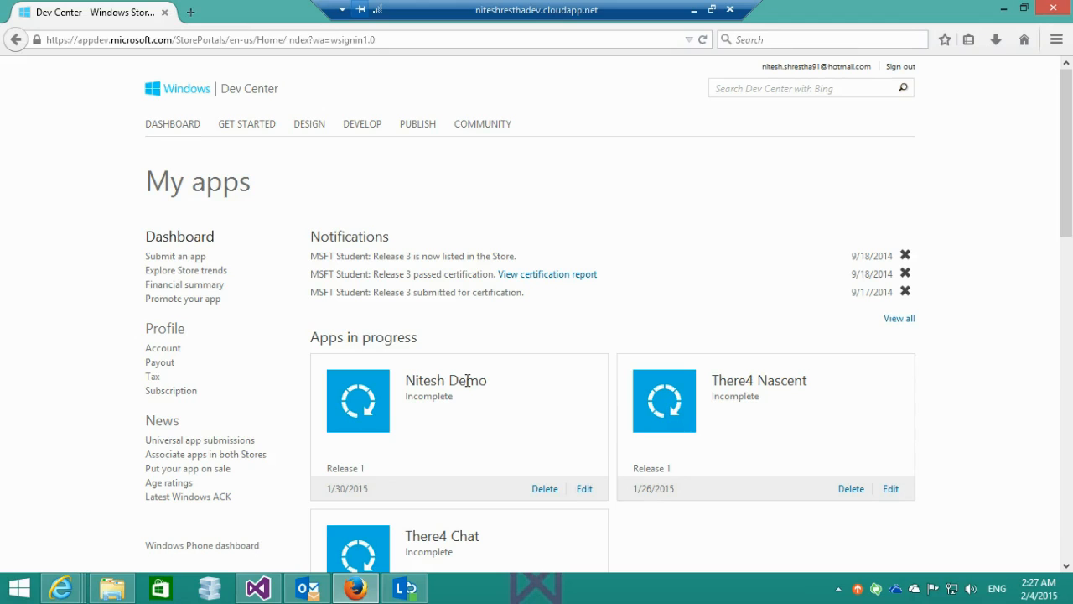
Switch to Visual Studio and start associating the Windows 8.1 project with the Windows Store, continuing to its sign-in page
click(259, 589)
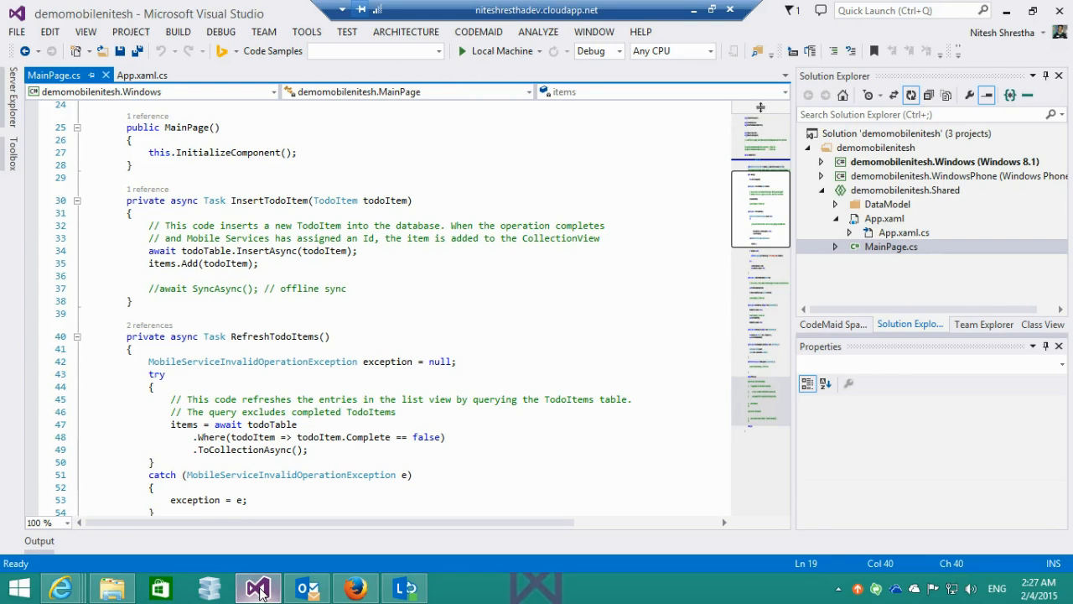
click(893, 164)
right_click(893, 168)
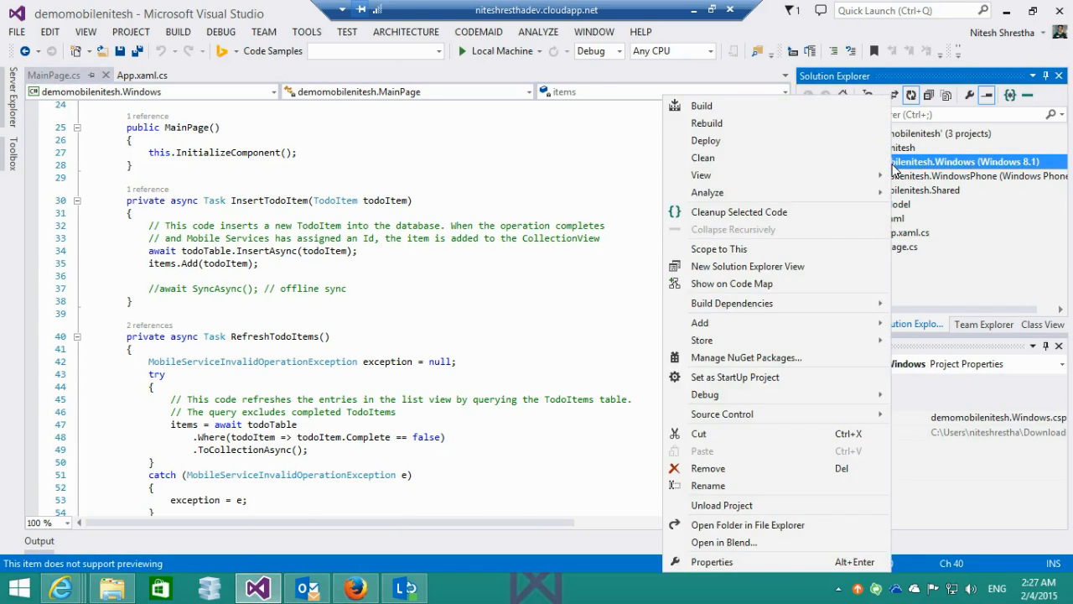
mouse_move(709, 344)
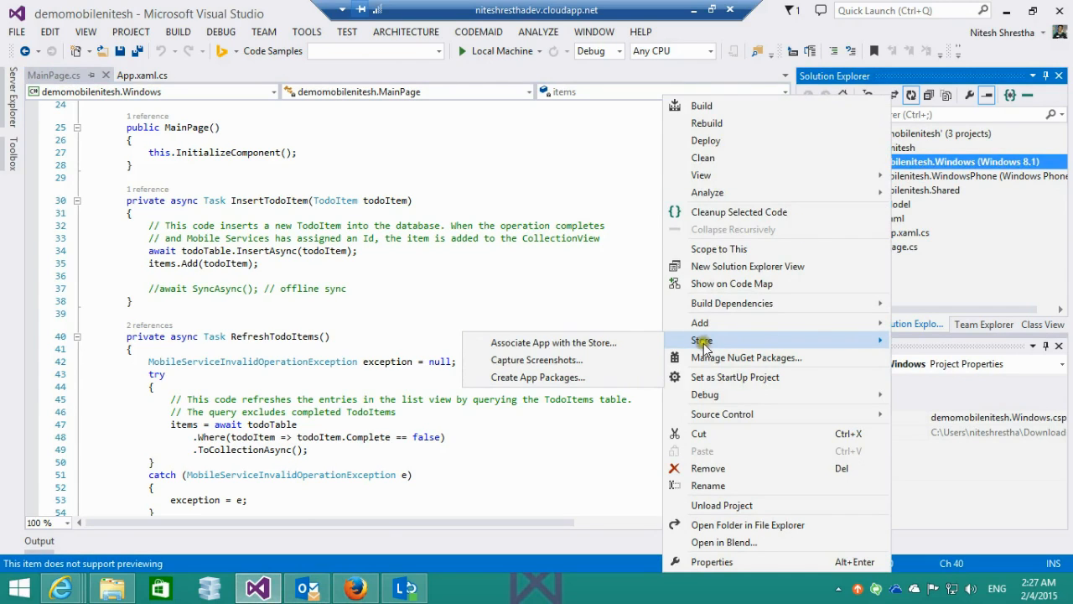
click(589, 345)
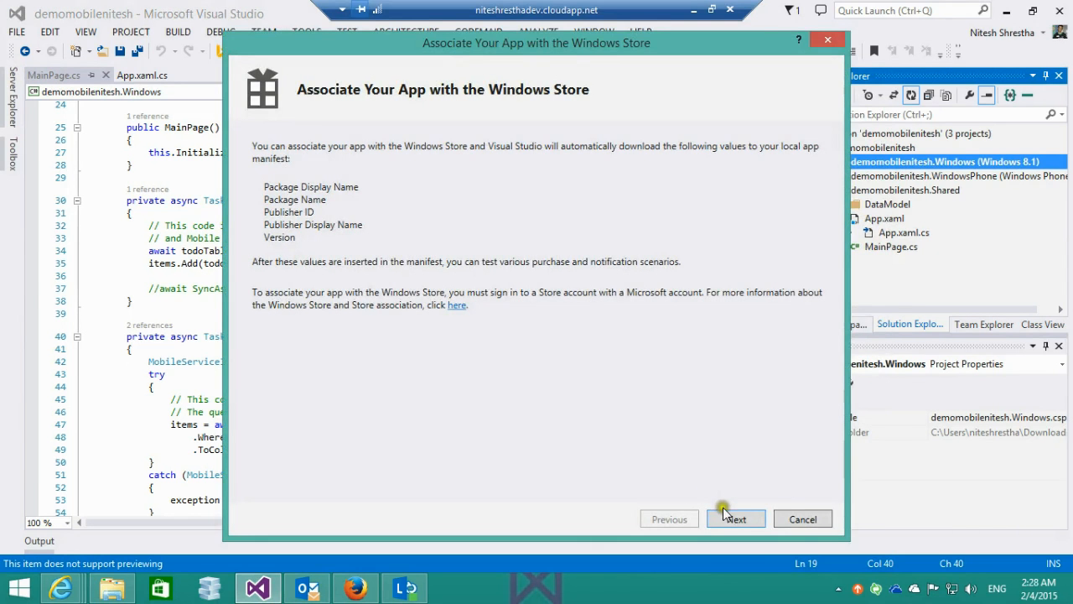
click(726, 515)
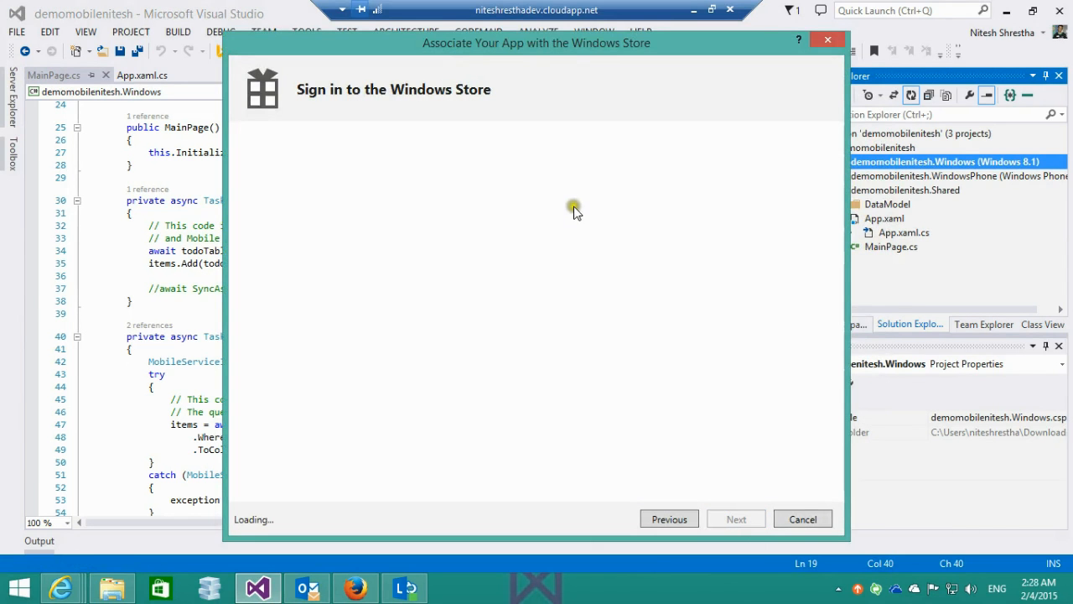
Sign in to the Windows Store with the Microsoft account e-mail and the account password
click(465, 228)
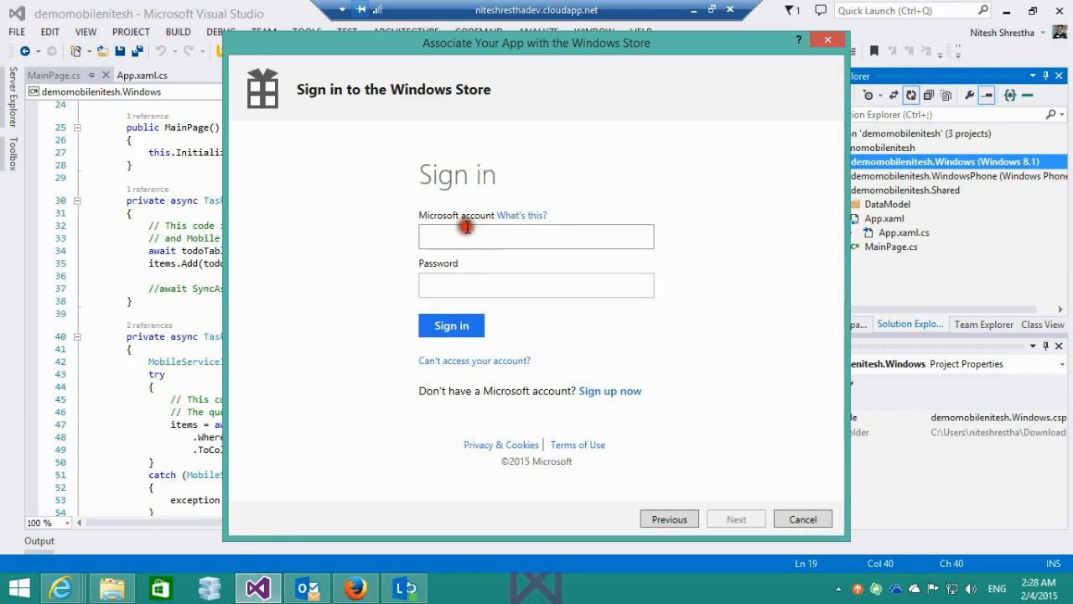
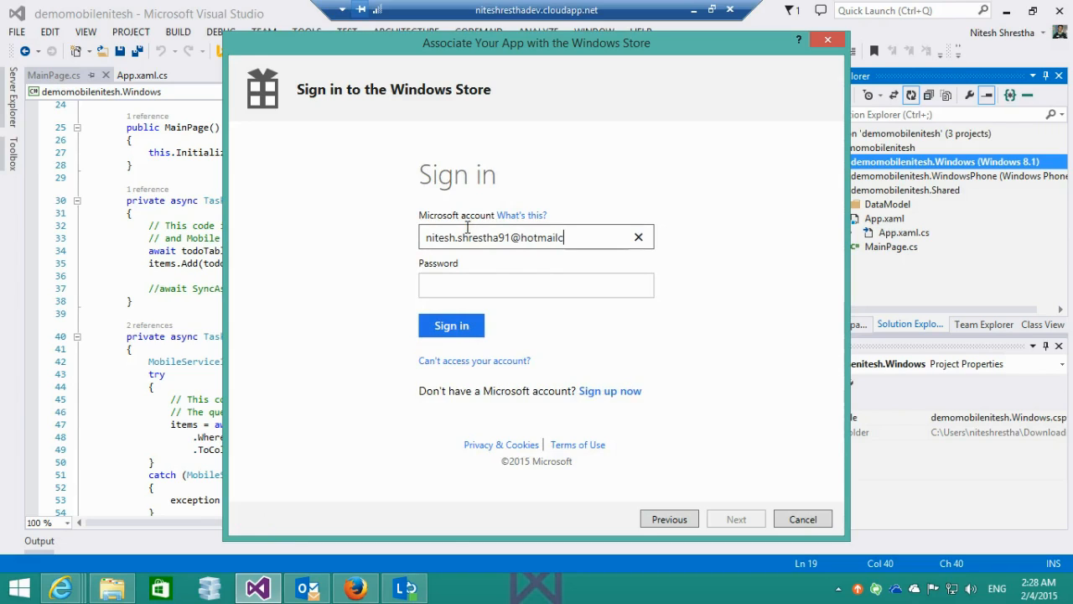
key(Tab)
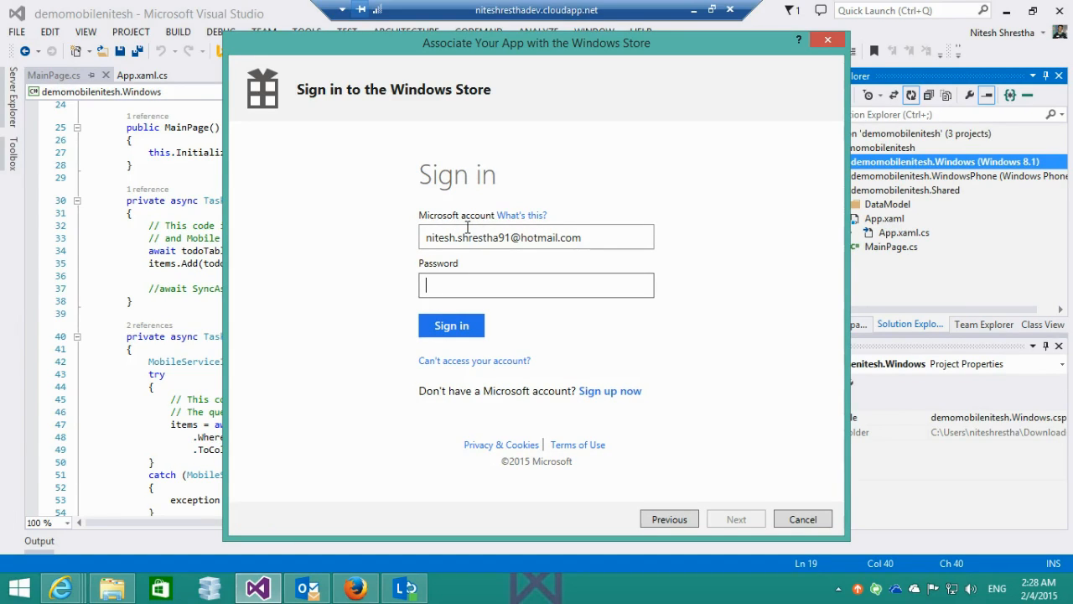
text(•••••••••••••••)
key(Return)
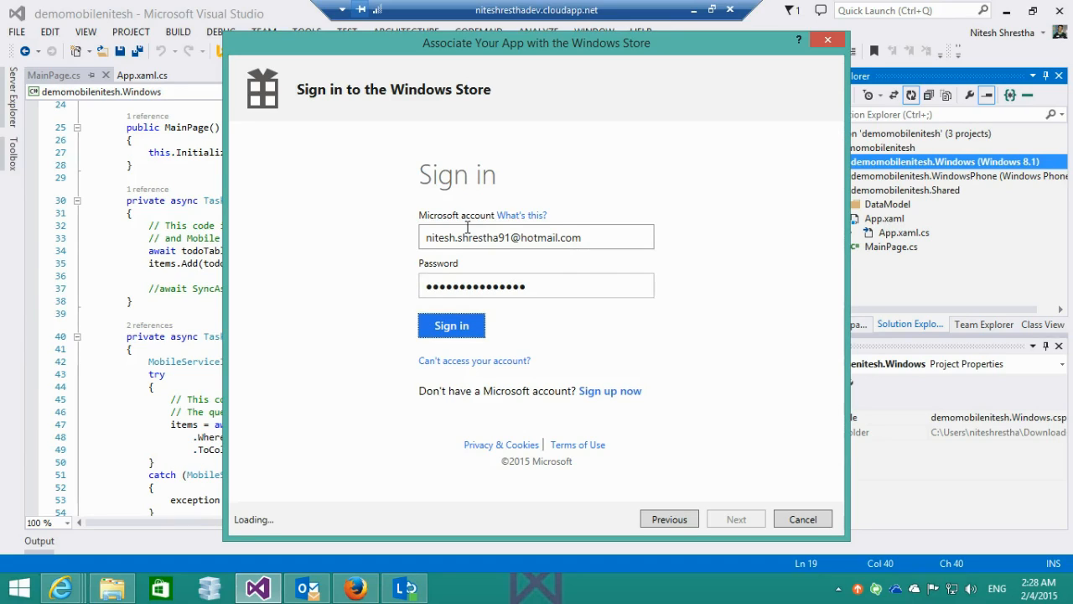
Request a security code by confirming the phone number's last four digits, and submit the received verification code
key(Tab)
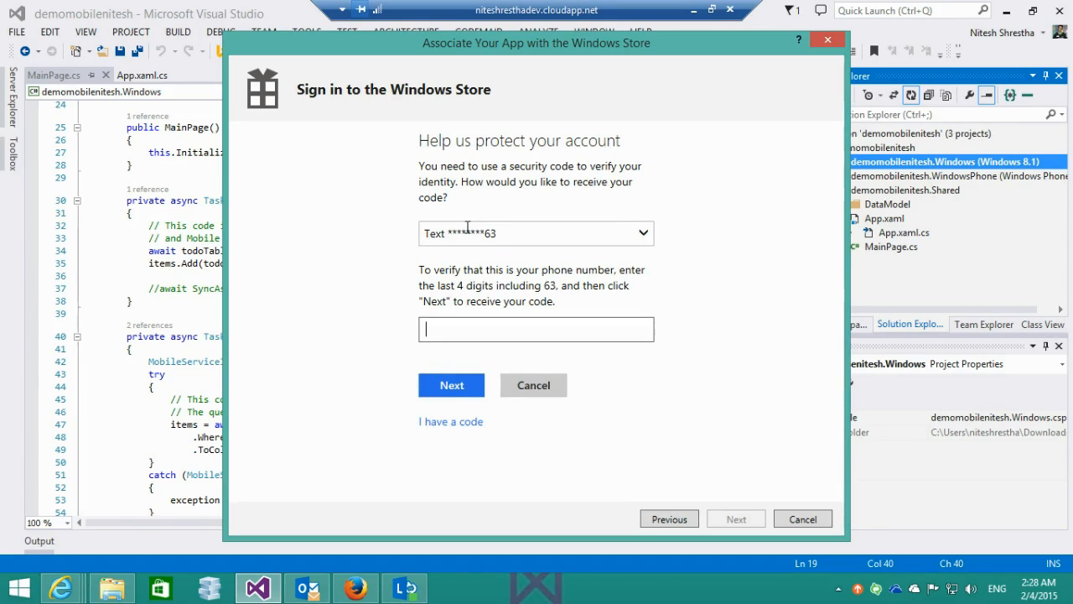
key(Return)
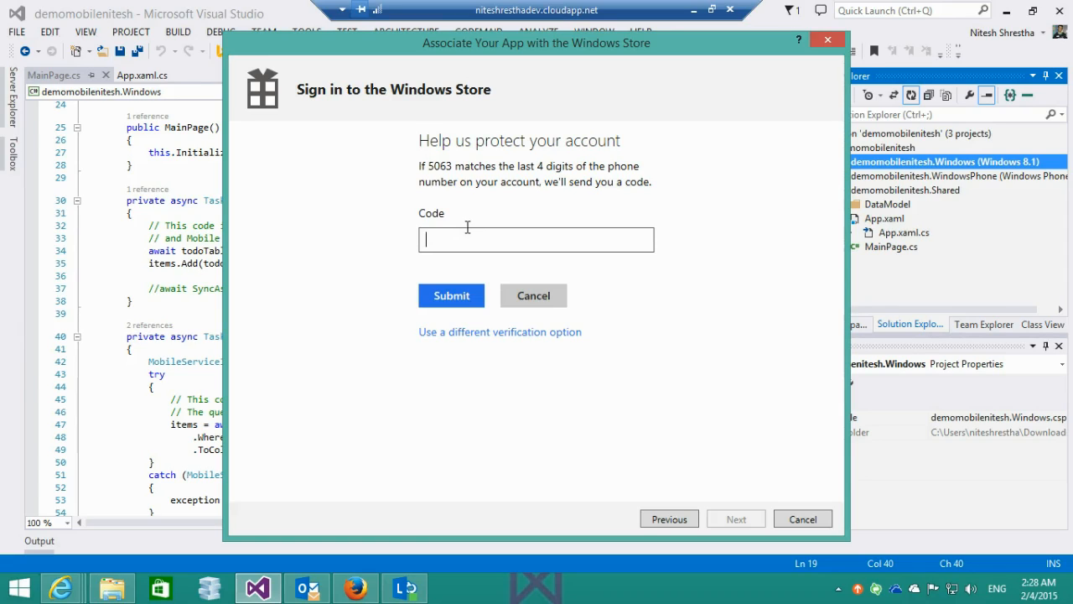
key(Return)
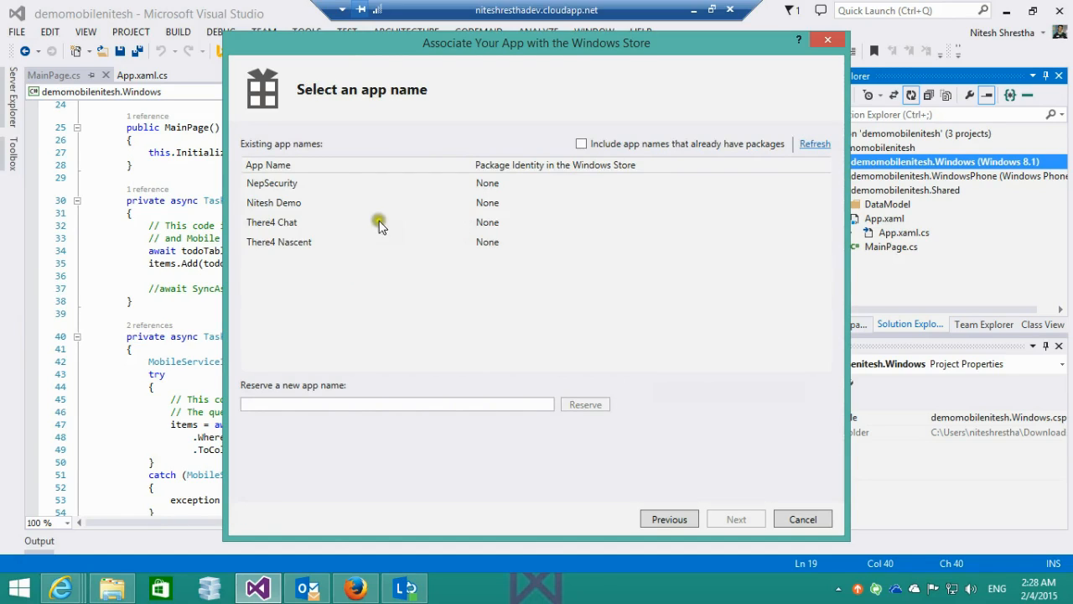
Select the existing Demo app name in the Store and associate the Windows 8.1 project with it
click(283, 204)
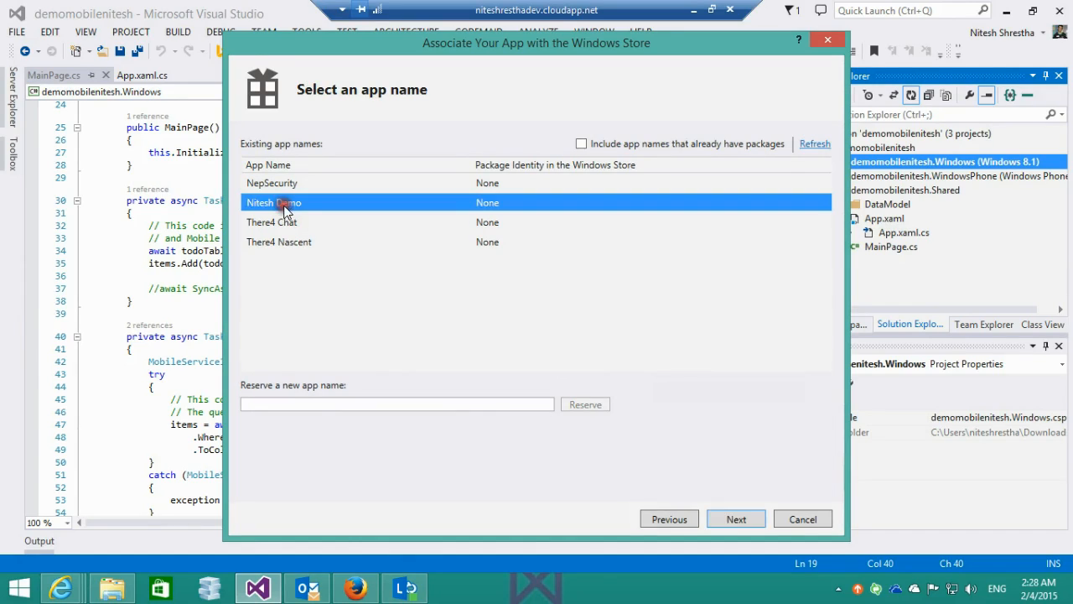
click(739, 519)
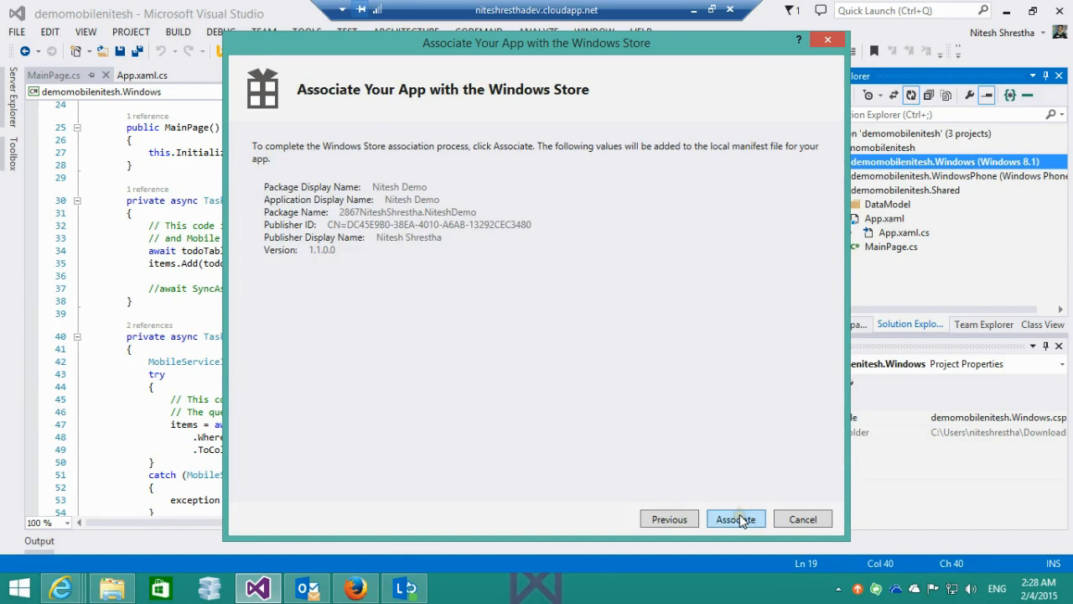
click(730, 520)
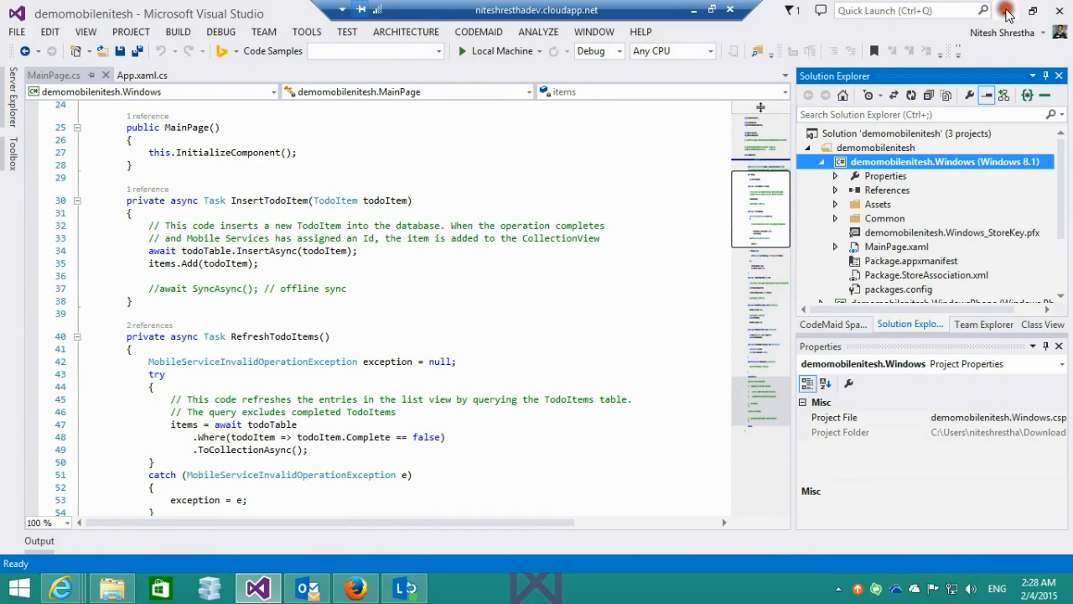
Switch to Firefox, edit the Demo app's release, and open the Live Services site from its Services page
key(alt+Tab)
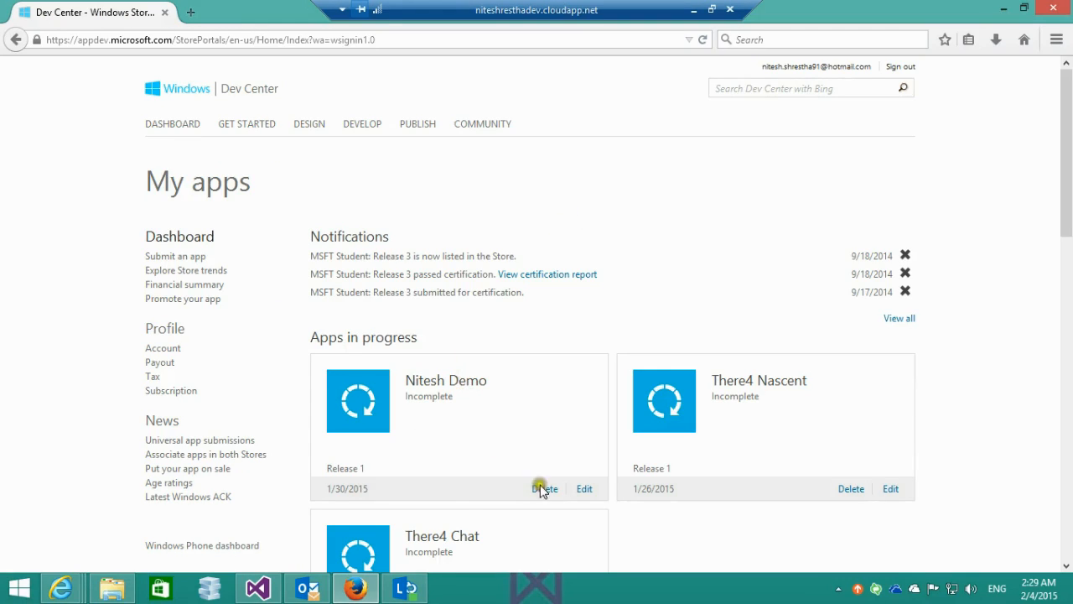
click(585, 492)
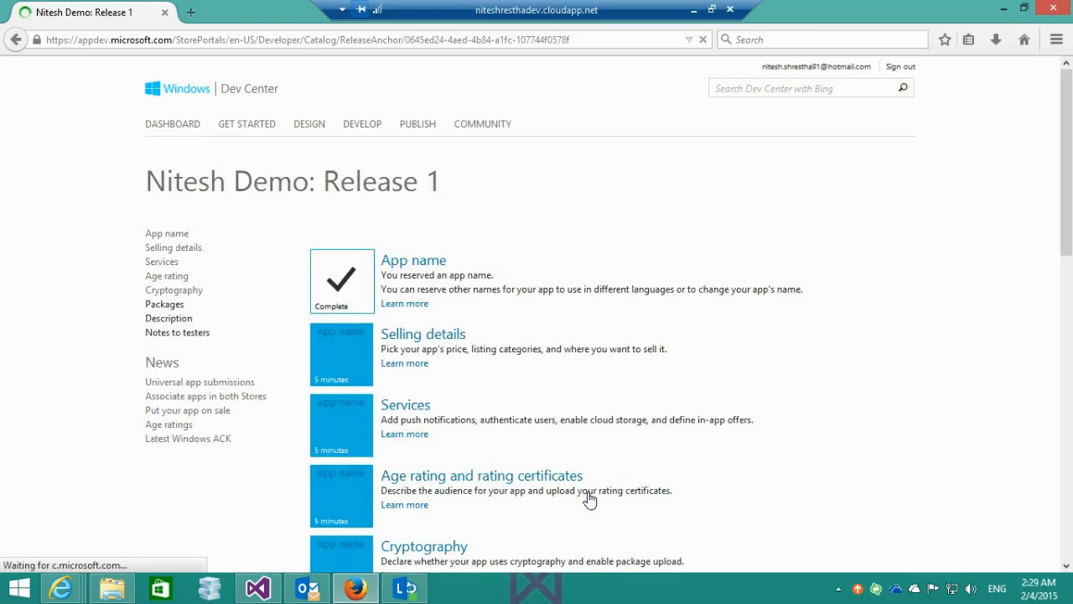
click(396, 406)
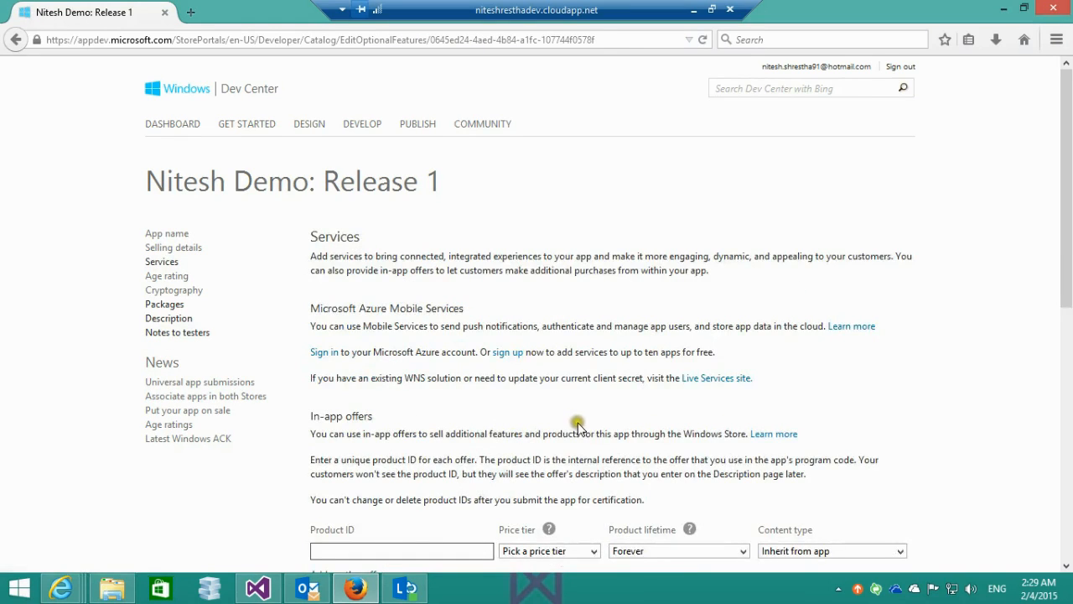
click(726, 379)
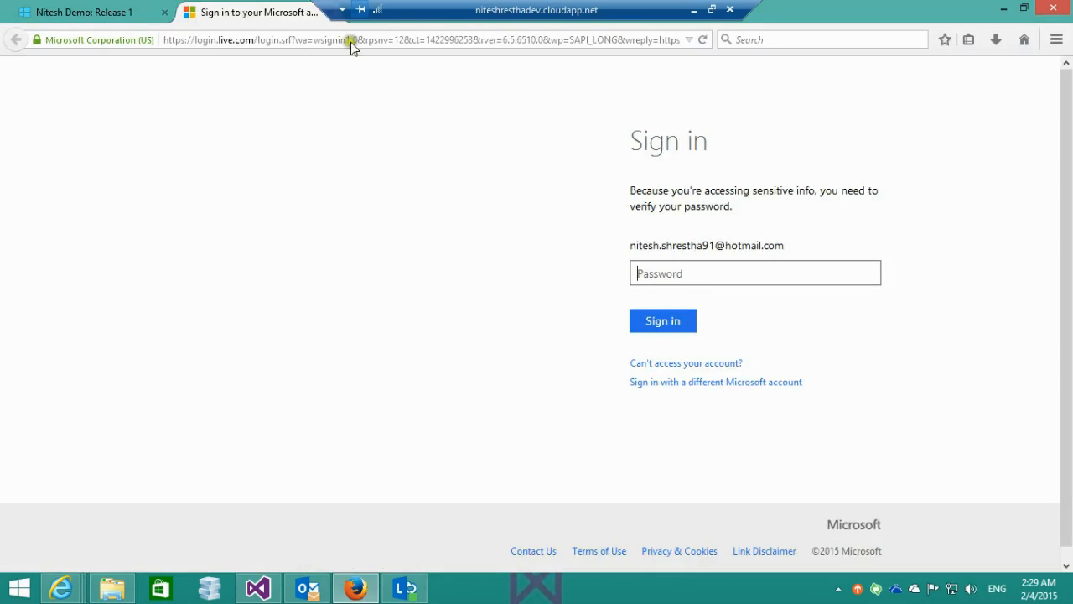
Verify the Microsoft account by entering the account password, and dismiss the offer to remember it
click(687, 280)
text(•)
key(BackSpace)
text(•••)
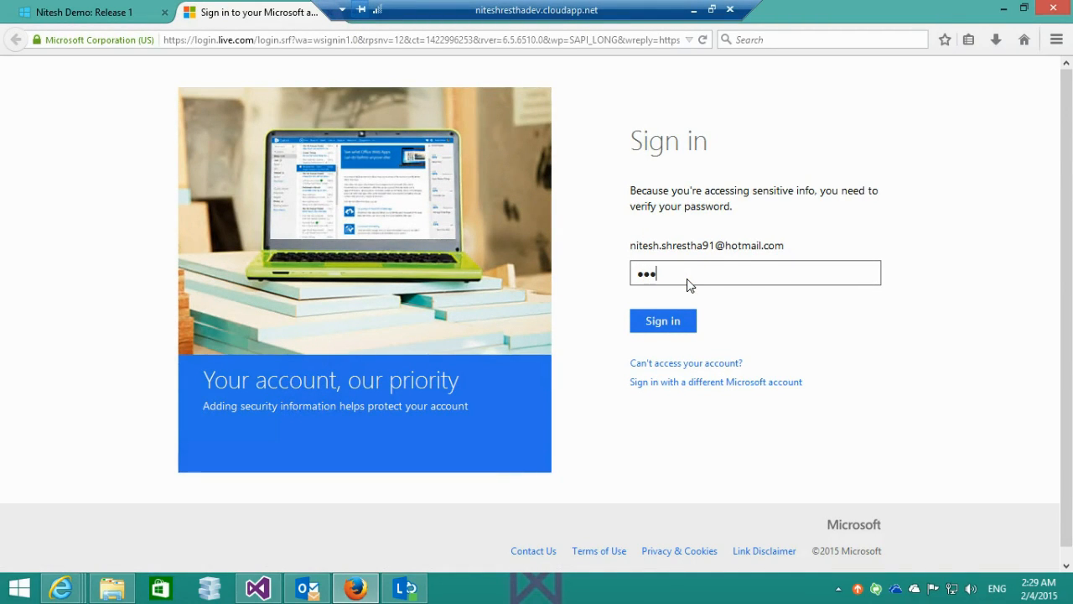
text(•••••••••••)
key(Return)
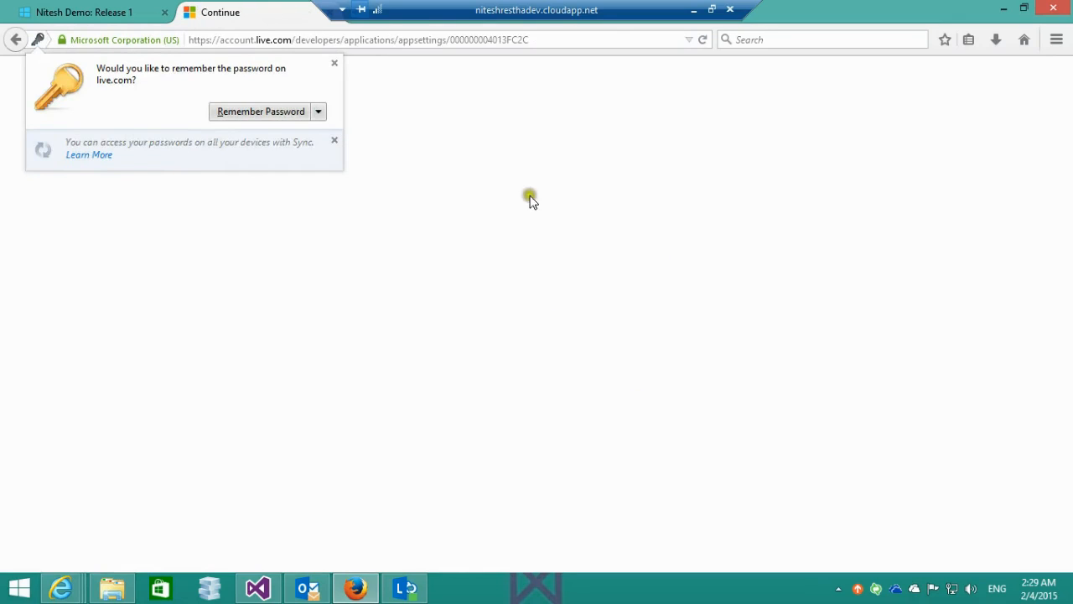
click(335, 63)
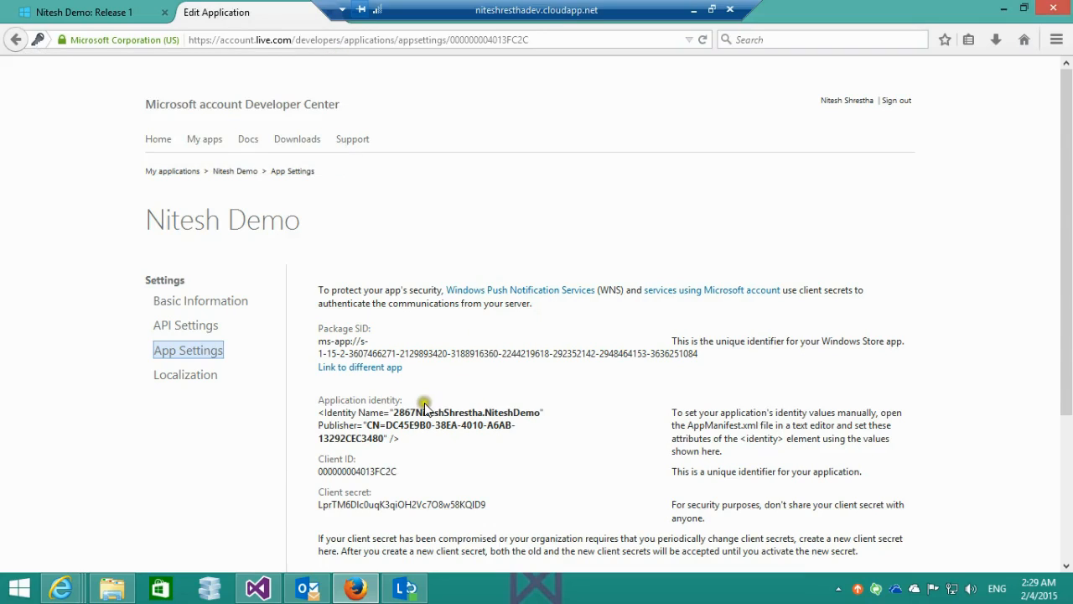
Copy the app's Client ID and paste it into the mobile service's Microsoft account settings in the Azure portal in Internet Explorer
double_click(345, 473)
key(ctrl+c)
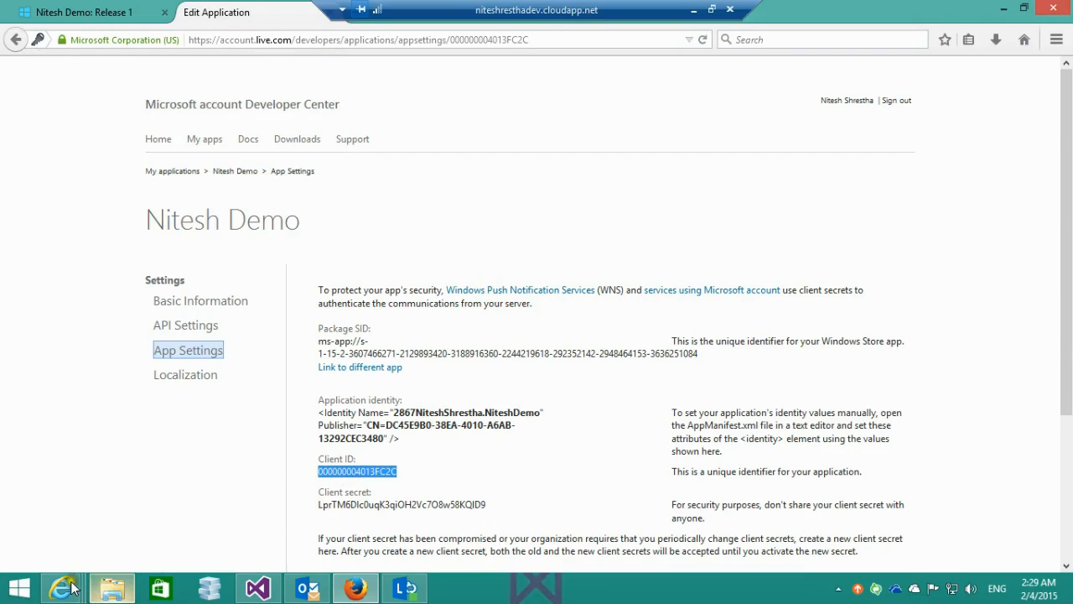
mouse_move(63, 587)
click(138, 512)
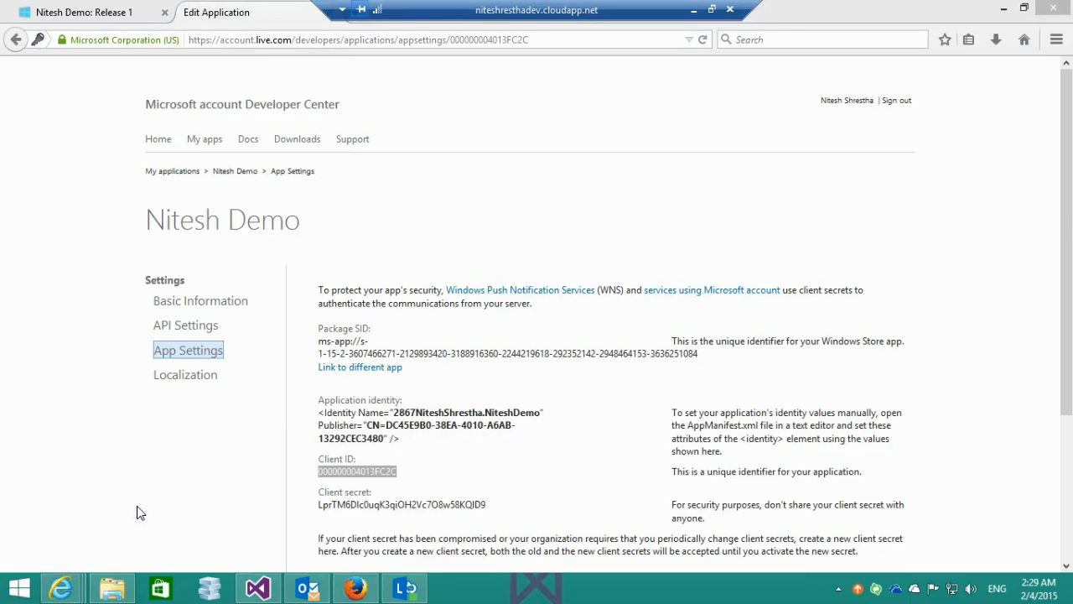
click(439, 214)
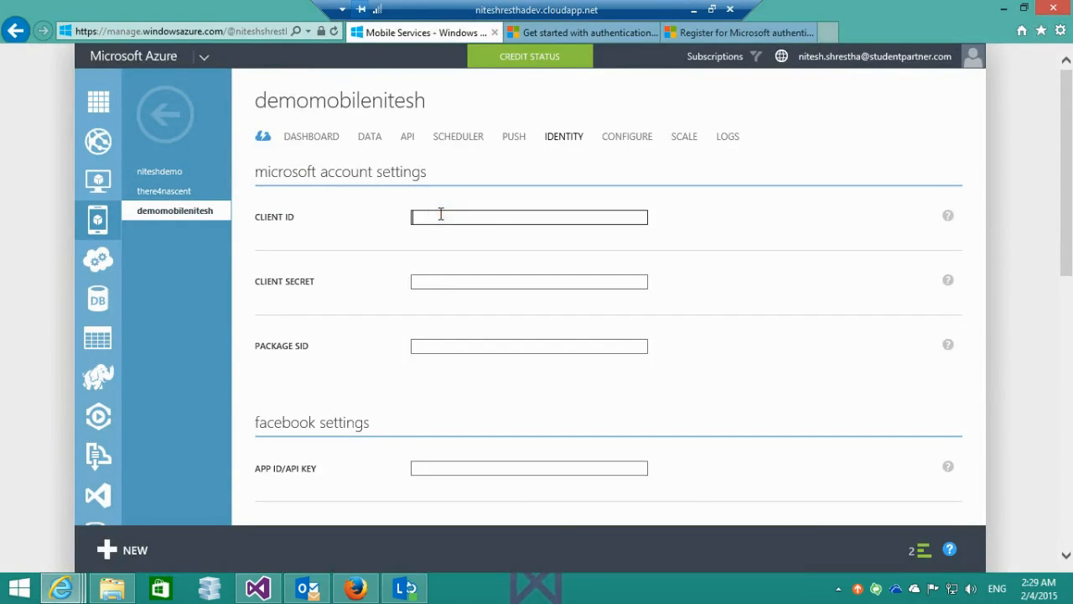
key(ctrl+v)
Copy the client secret from the app settings in Firefox and paste it into the Client Secret field in the Azure portal
click(431, 283)
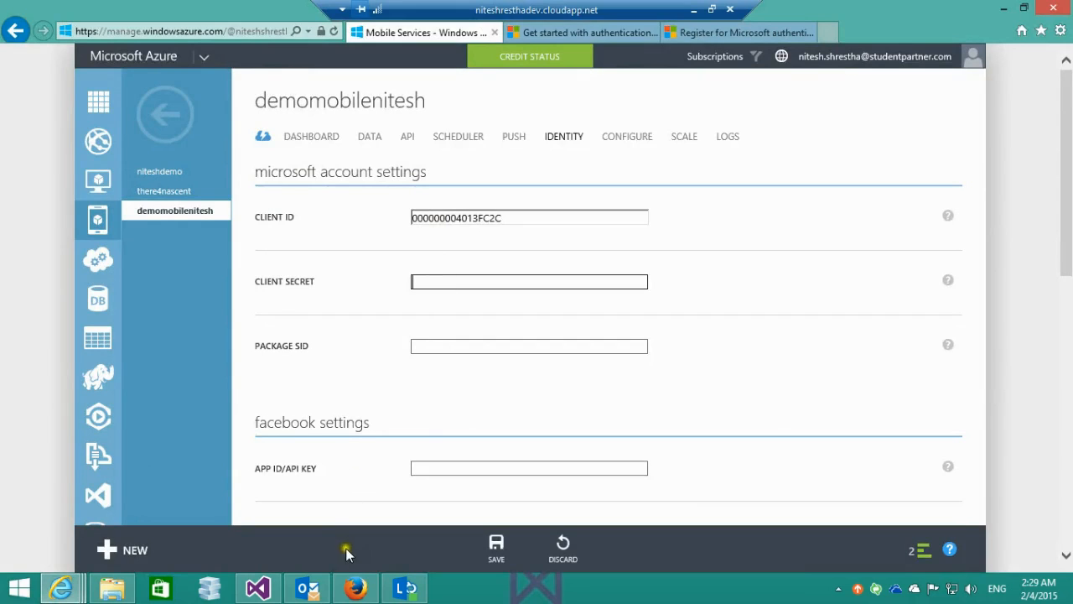
click(355, 588)
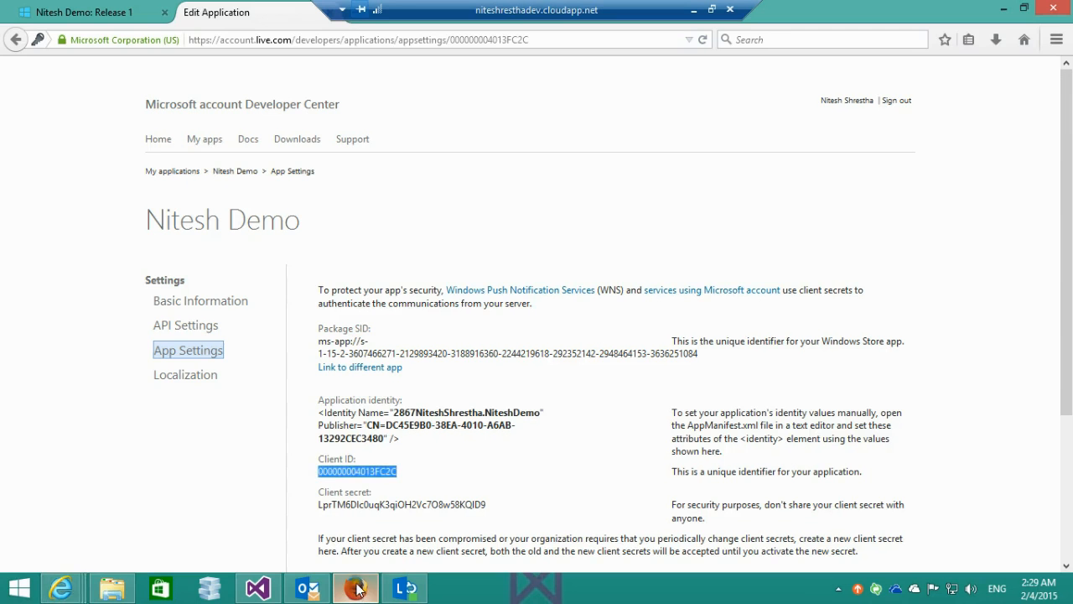
double_click(362, 504)
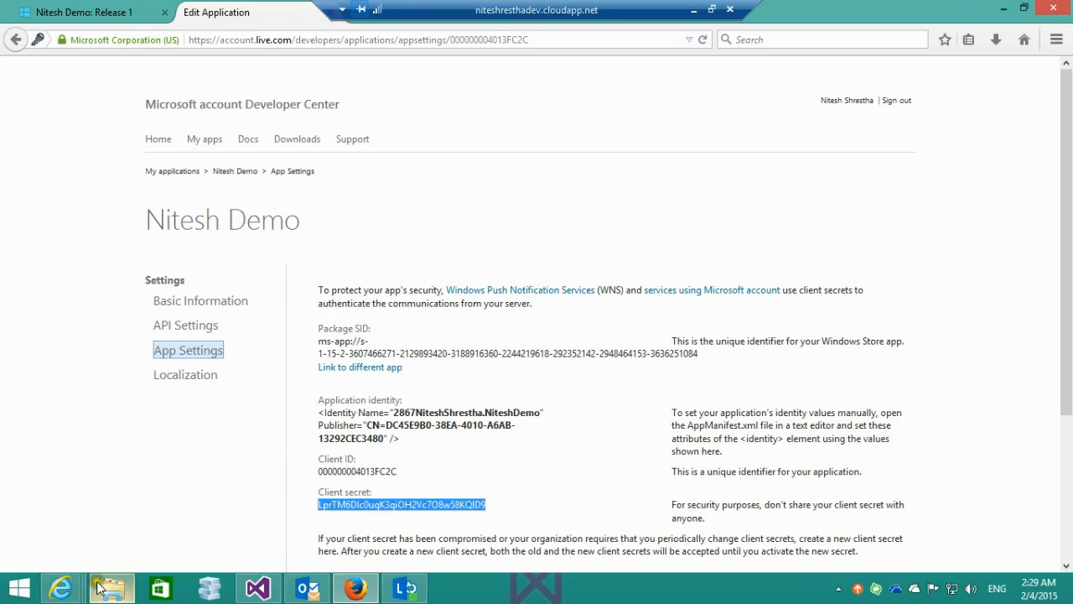
click(61, 587)
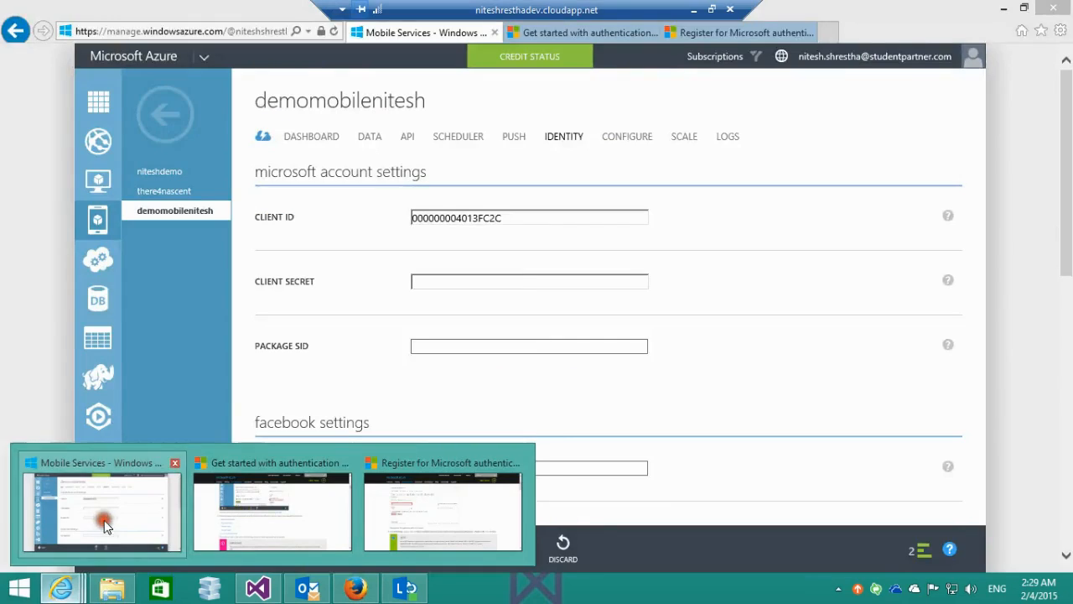
click(101, 507)
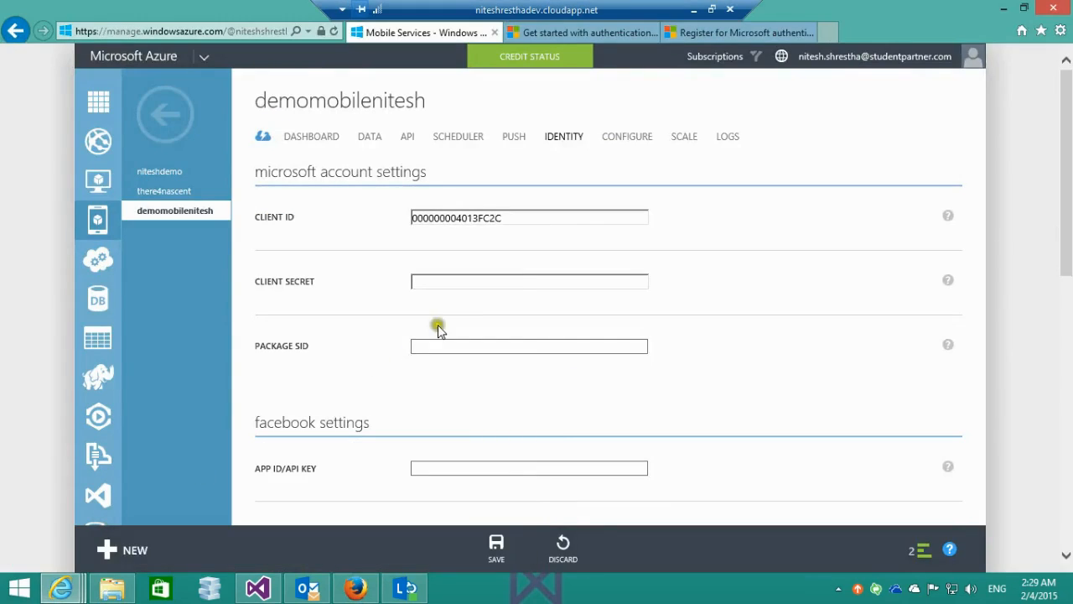
click(461, 283)
key(ctrl+v)
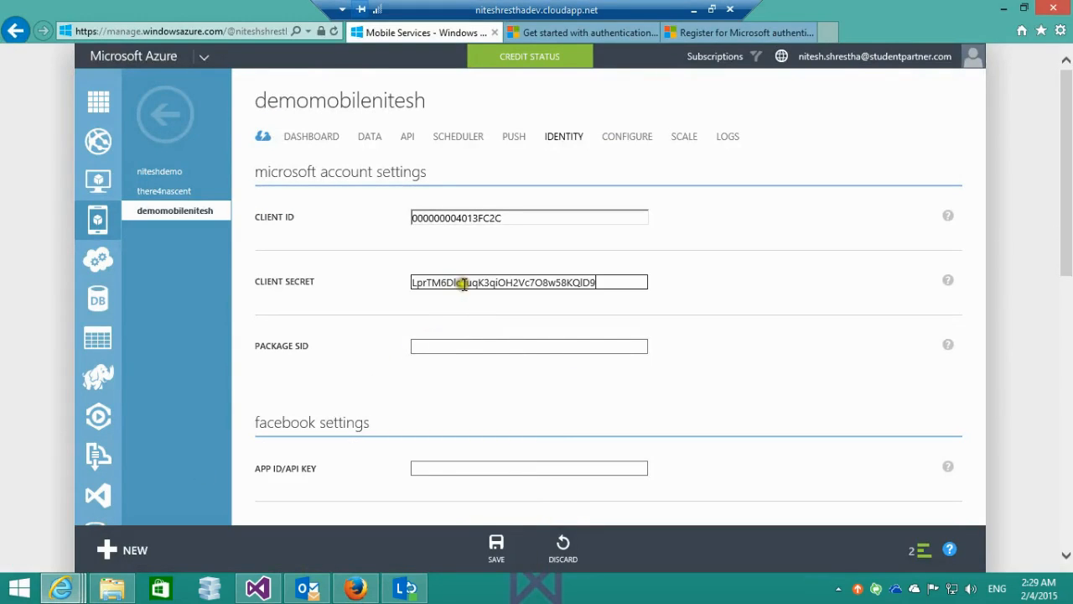
Copy the app's Package SID from Firefox into the Package SID field in the Azure portal, and save the identity settings
click(365, 593)
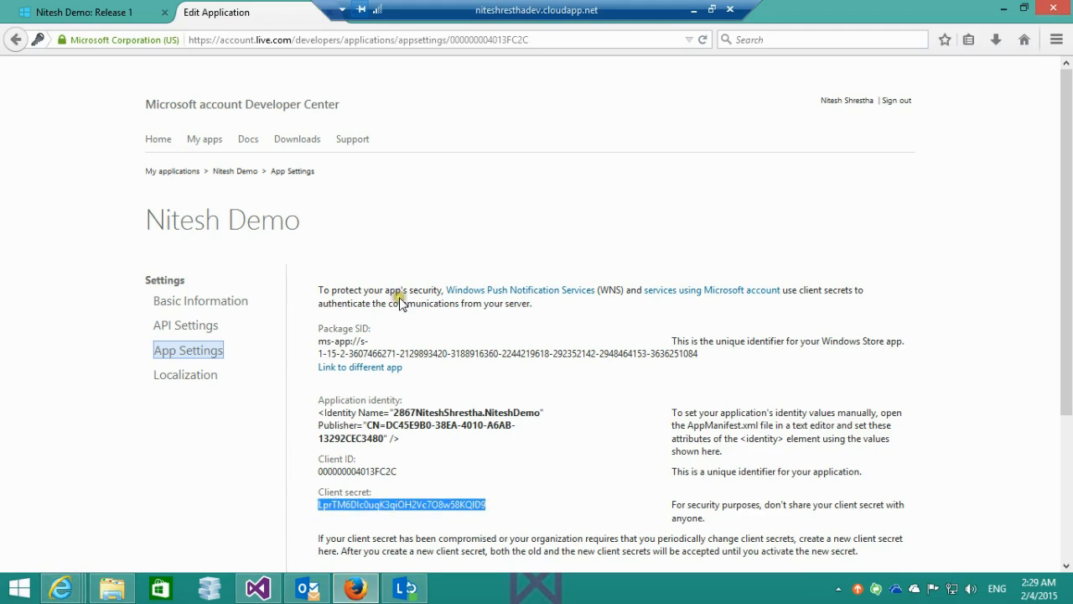
double_click(364, 350)
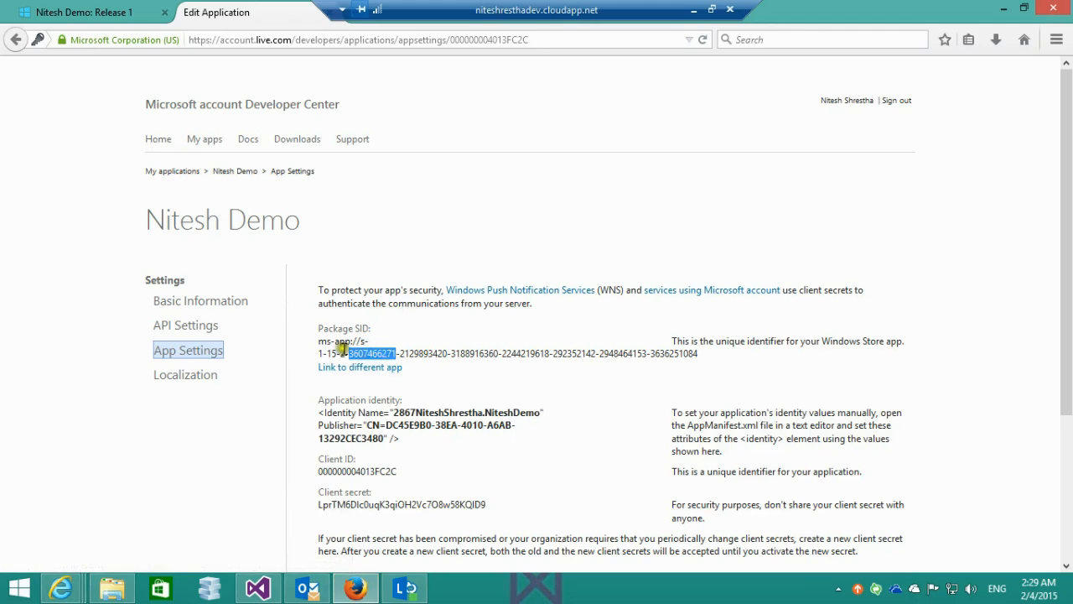
click(322, 342)
drag(323, 341, 697, 353)
click(358, 586)
click(453, 344)
key(ctrl+v)
click(500, 376)
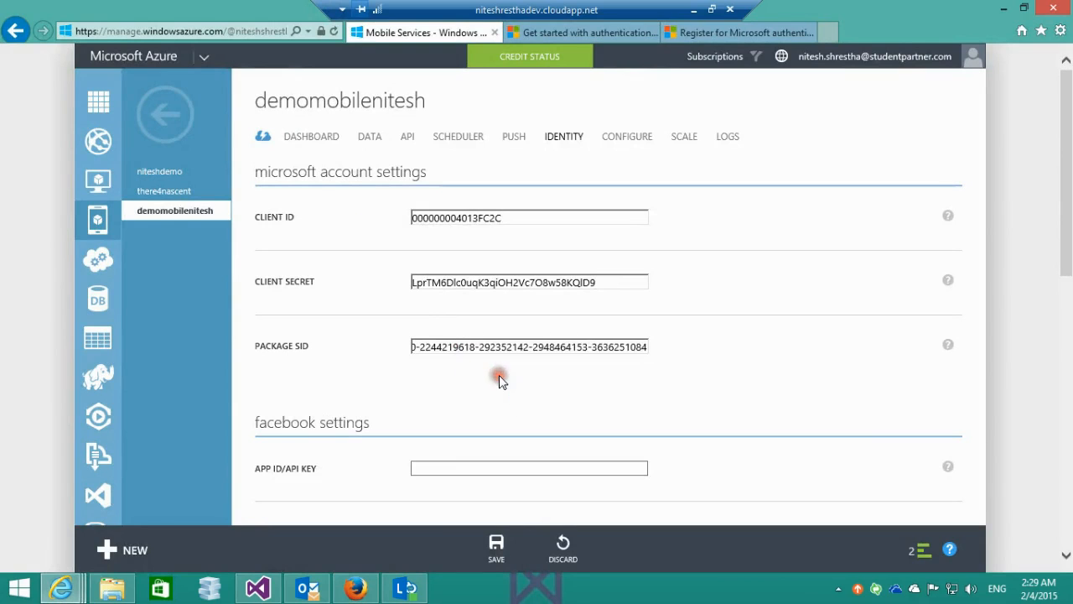
click(498, 547)
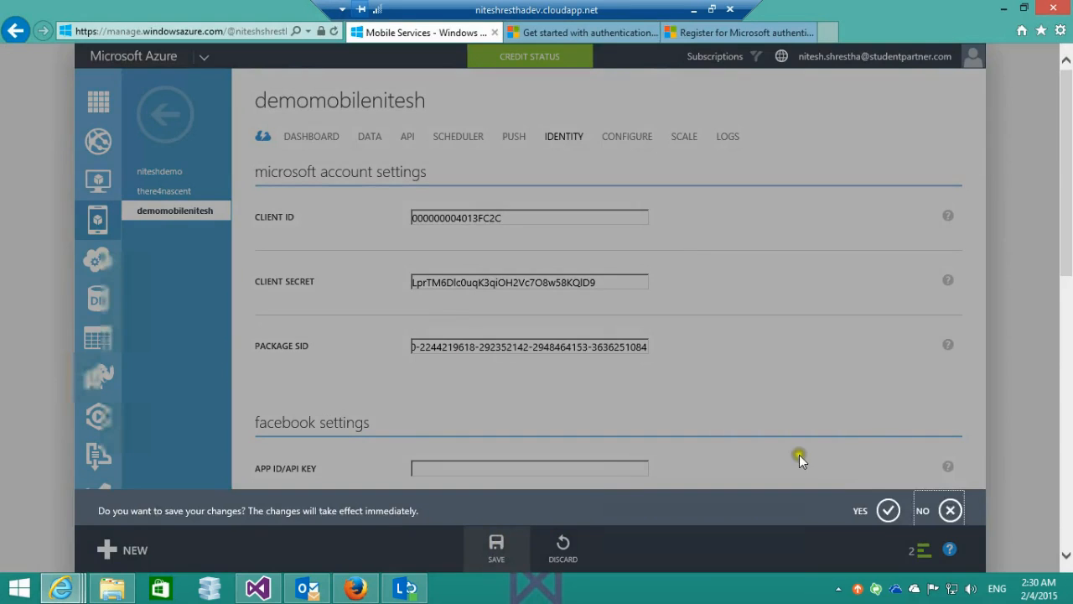
click(889, 505)
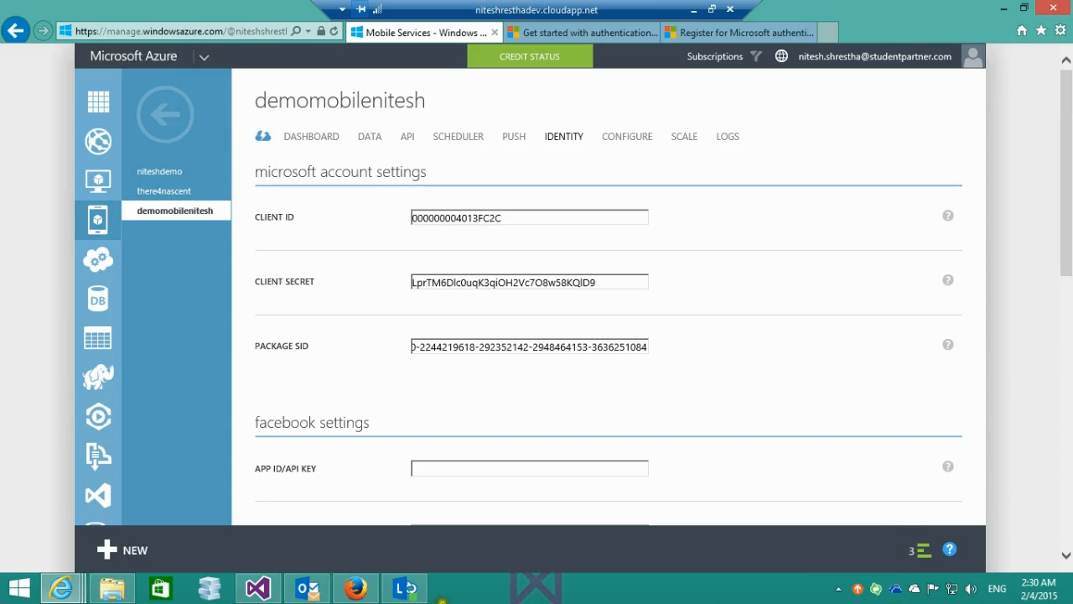
Switch to Visual Studio and go to the OnNavigatedTo method in MainPage.cs
click(256, 587)
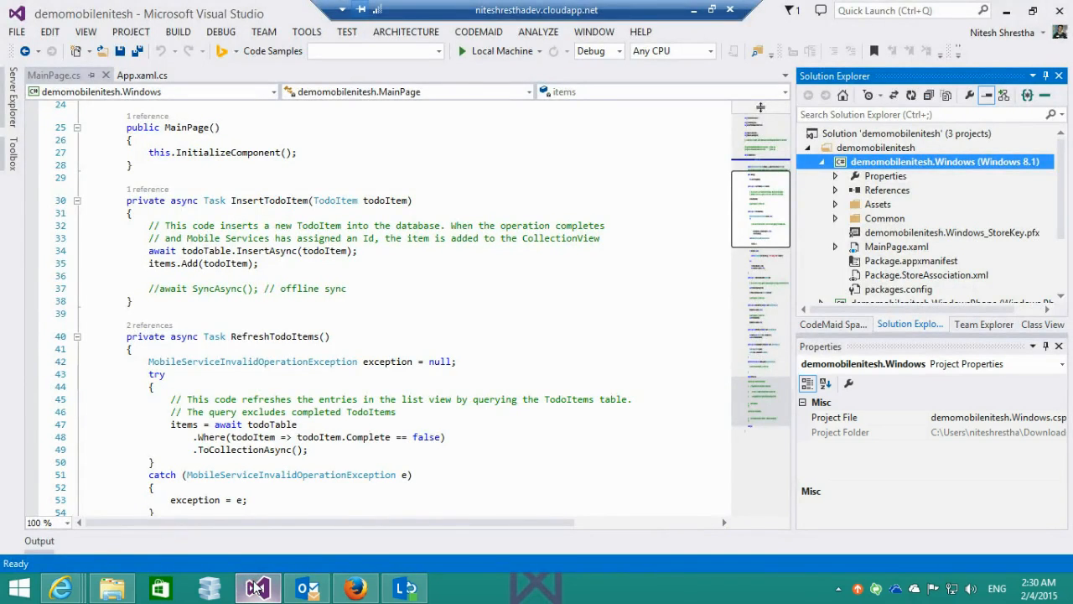
click(392, 338)
scroll(390, 344, down, 4)
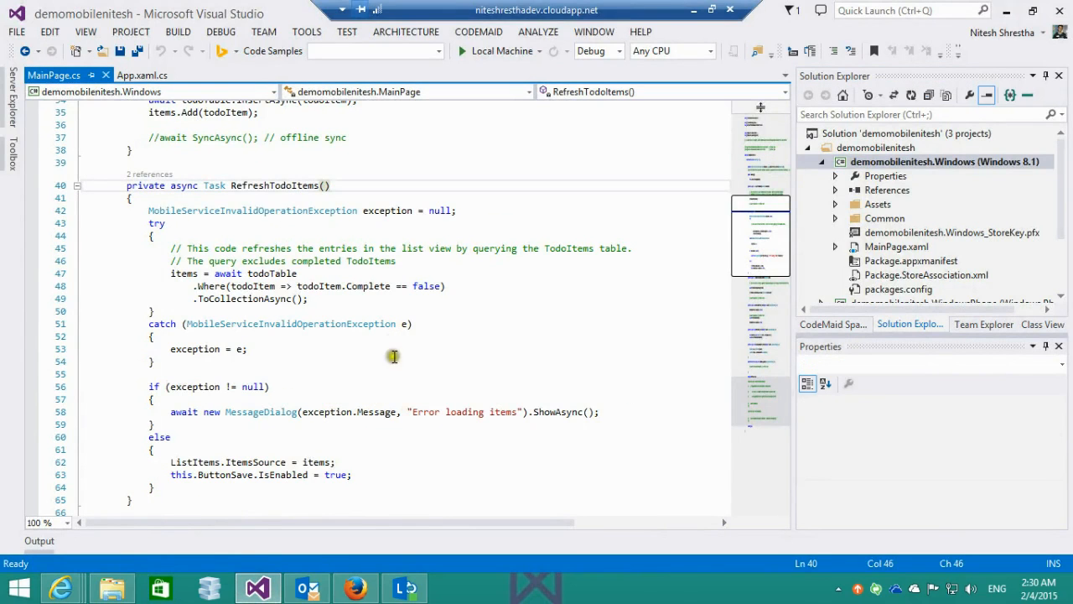
scroll(400, 394, down, 10)
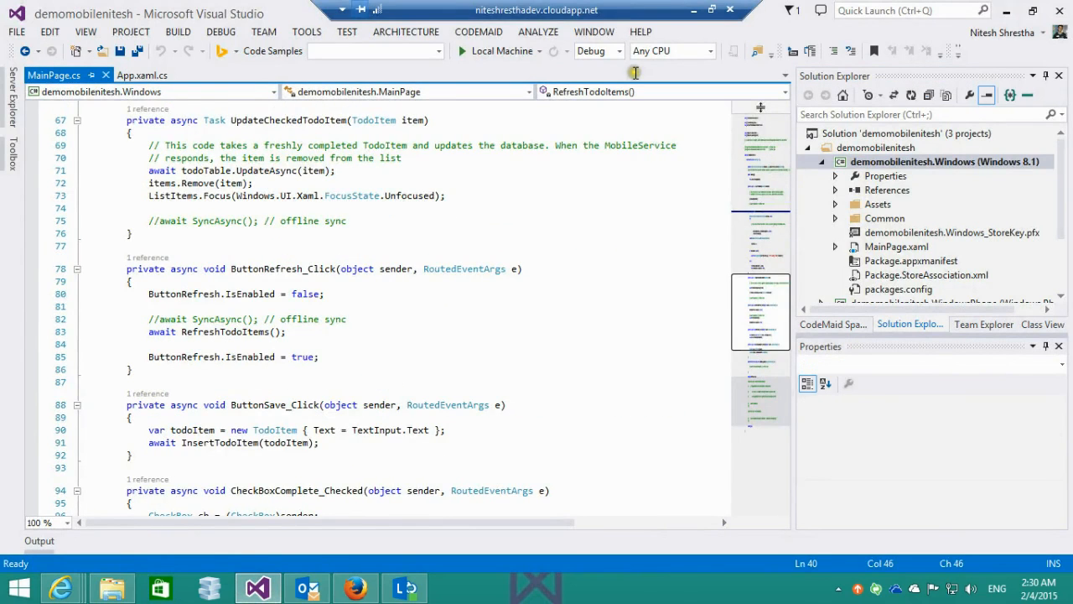
click(784, 92)
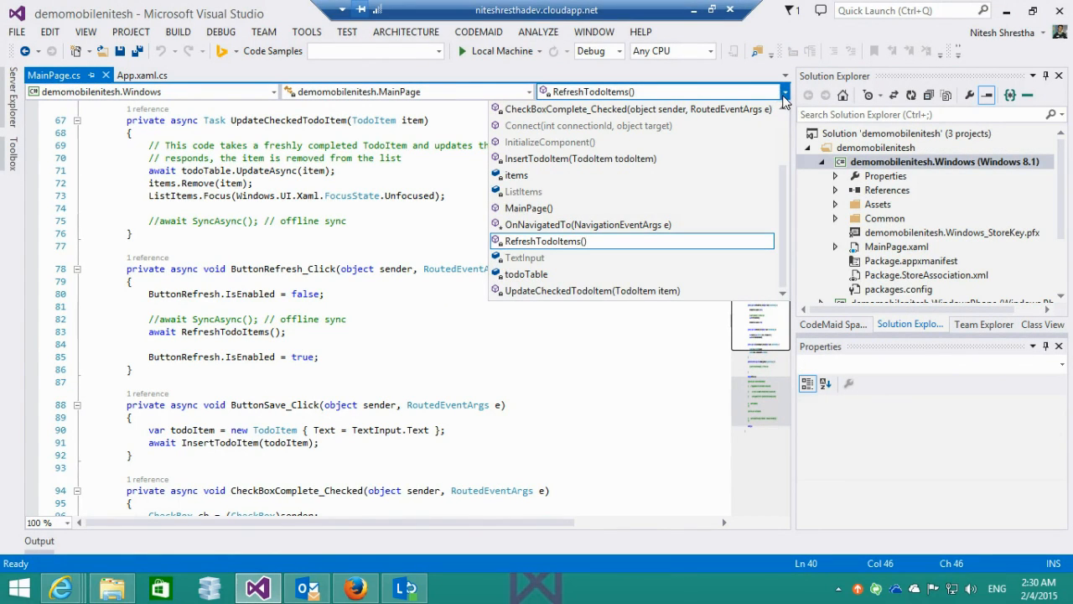
click(615, 228)
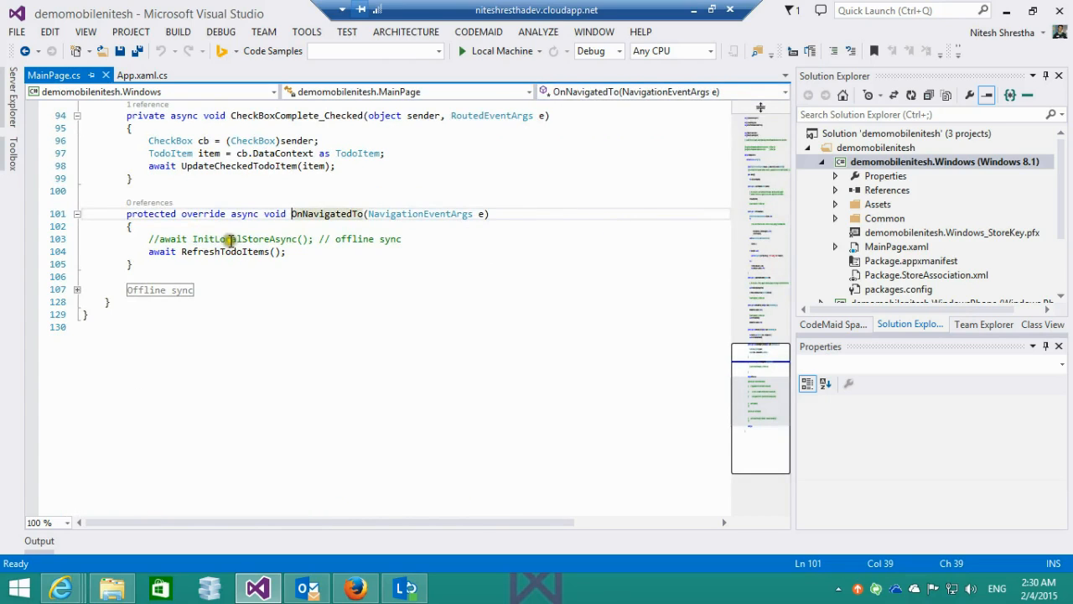
Below the offline sync comment in OnNavigatedTo, add a new line calling await App.MobileService.LoginAsync
click(425, 239)
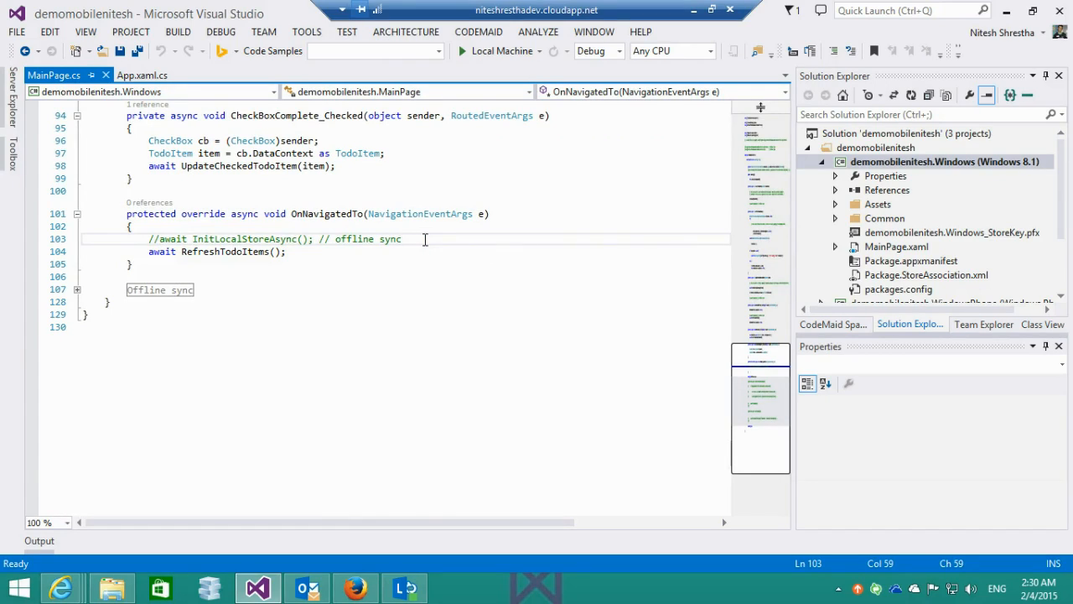
key(Return)
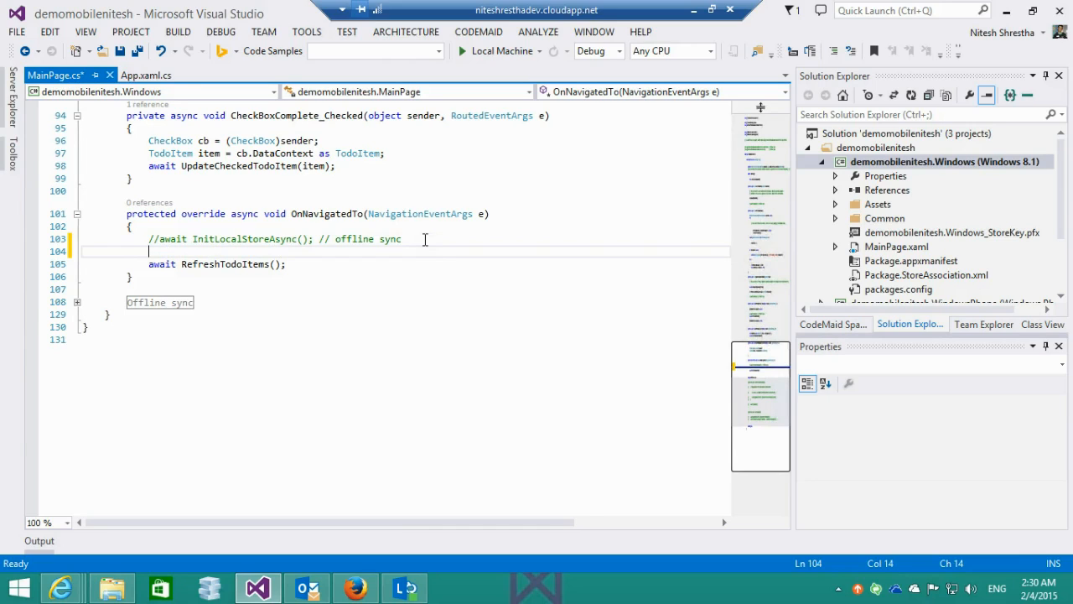
text(await)
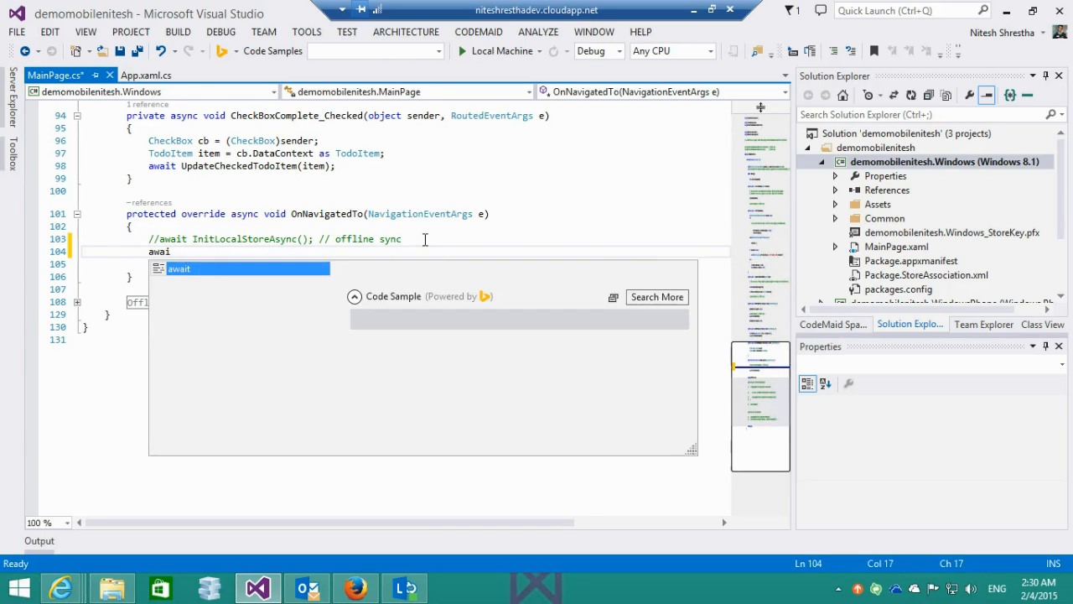
key(Escape)
text(App)
key(Escape)
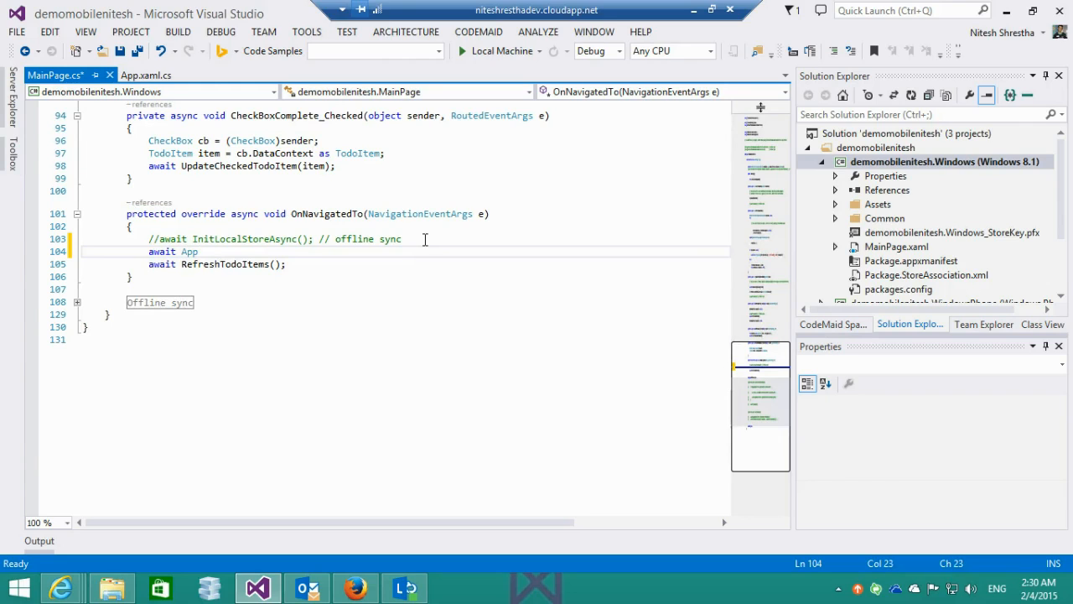
text(.MobileService.Log)
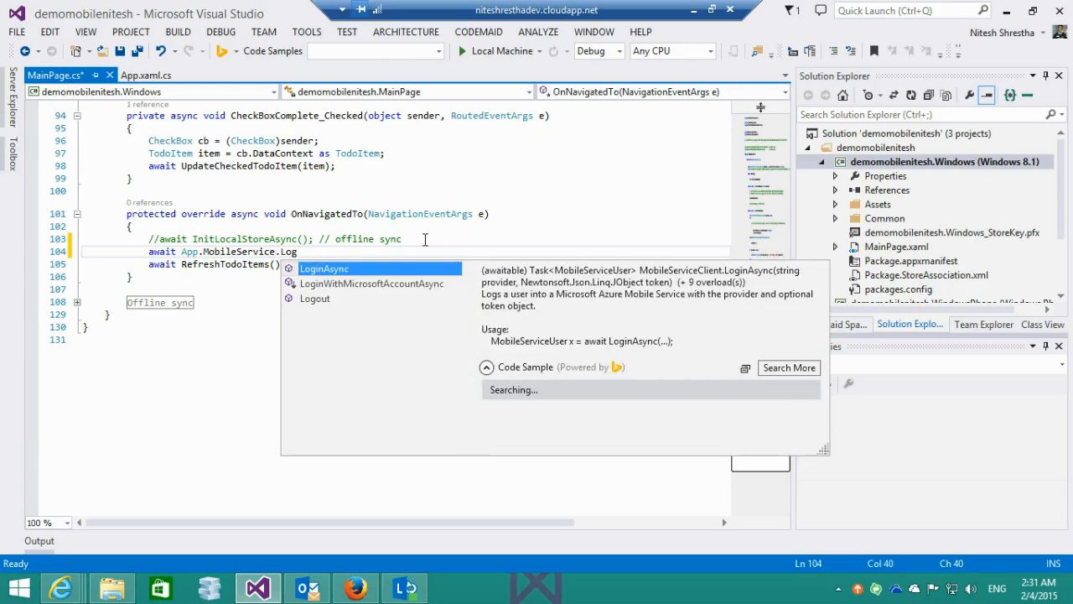
text(inAsync()
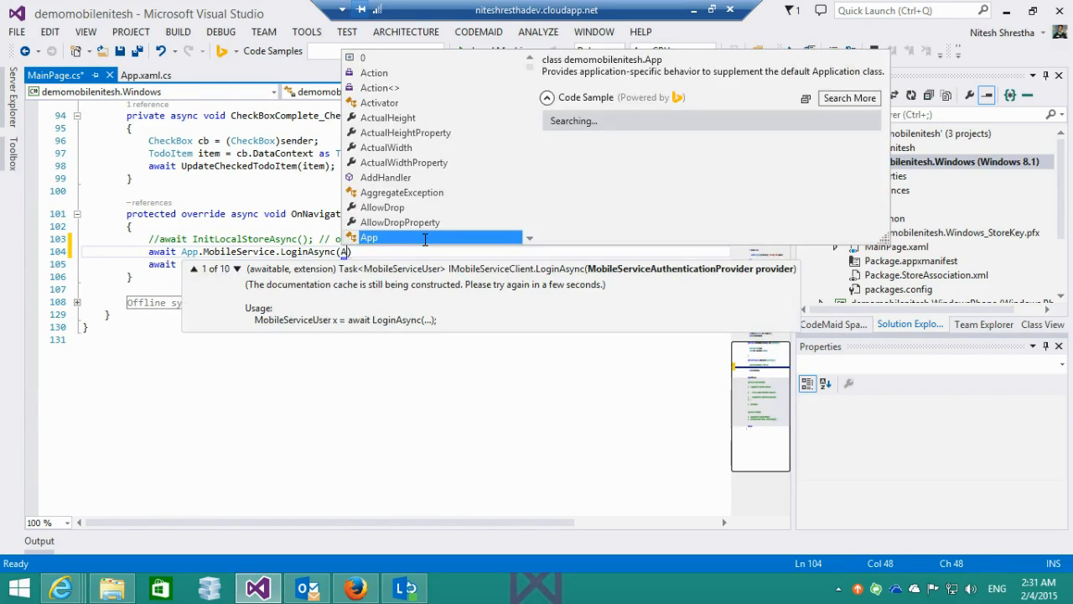
text(M)
Pass MobileServiceAuthenticationProvider.MicrosoftAccount as the LoginAsync argument and end the statement with a semicolon
key(Tab)
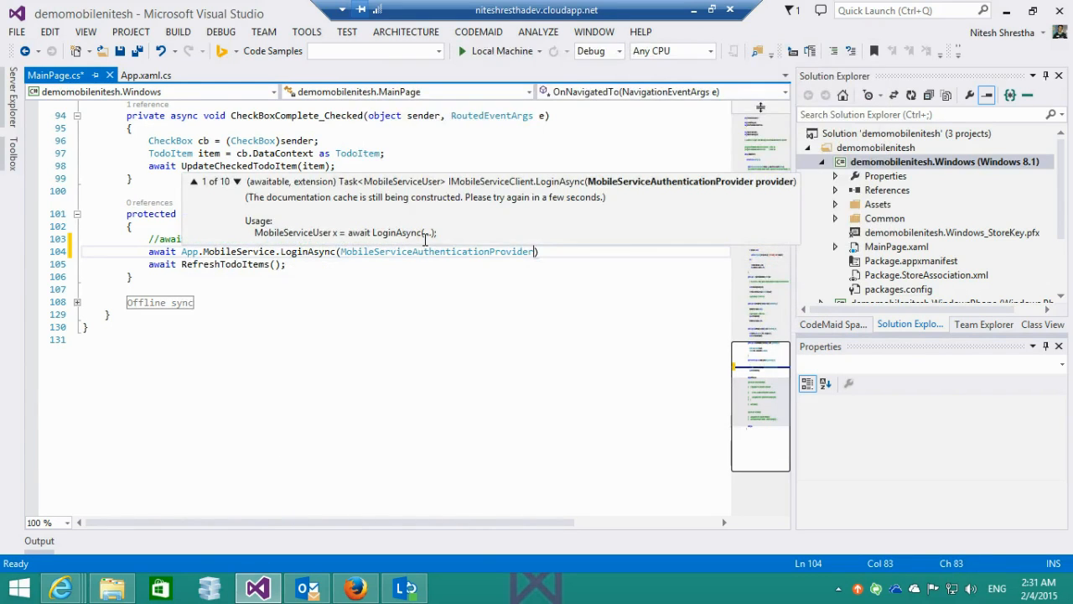
text(.Mic)
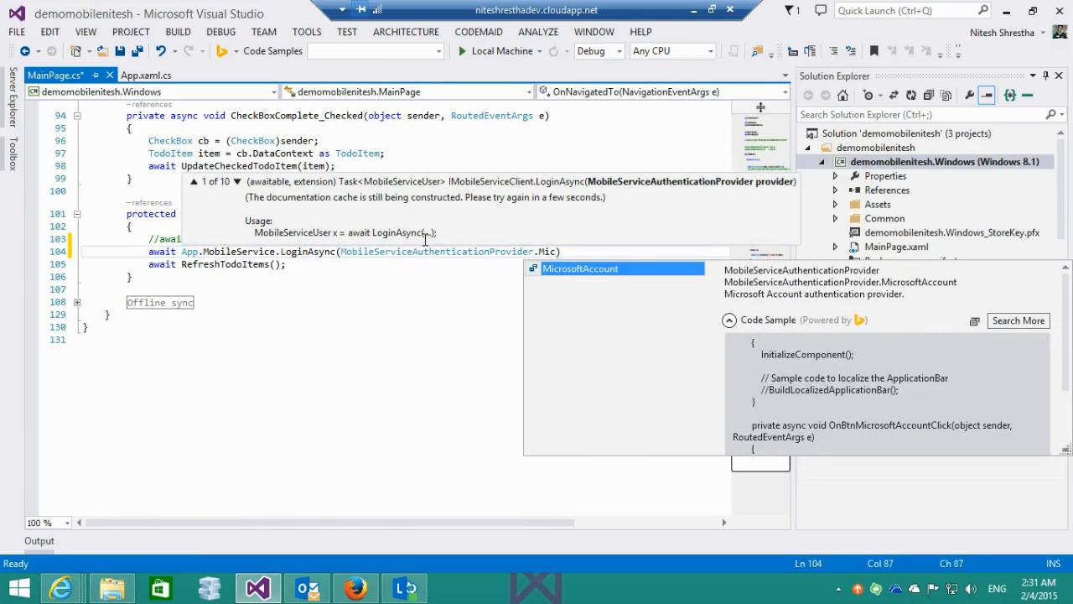
key(Tab)
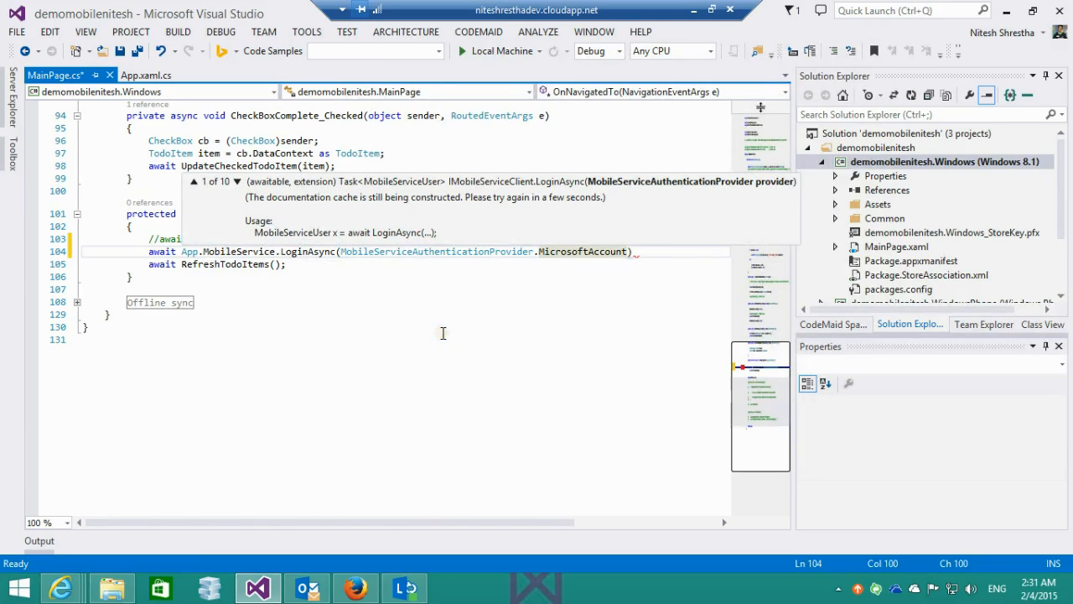
click(649, 253)
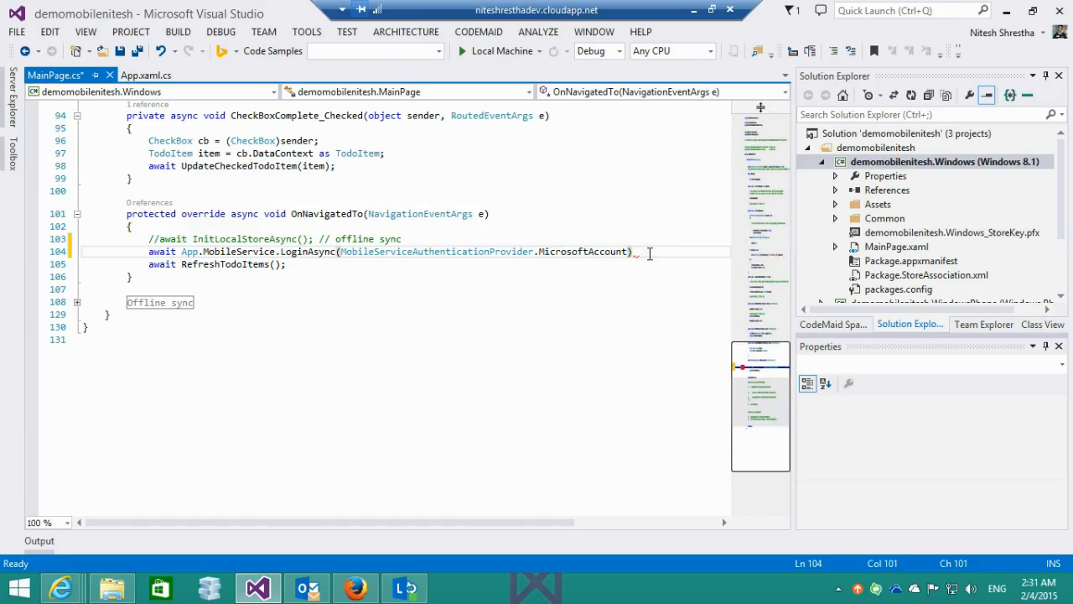
text(;)
click(601, 313)
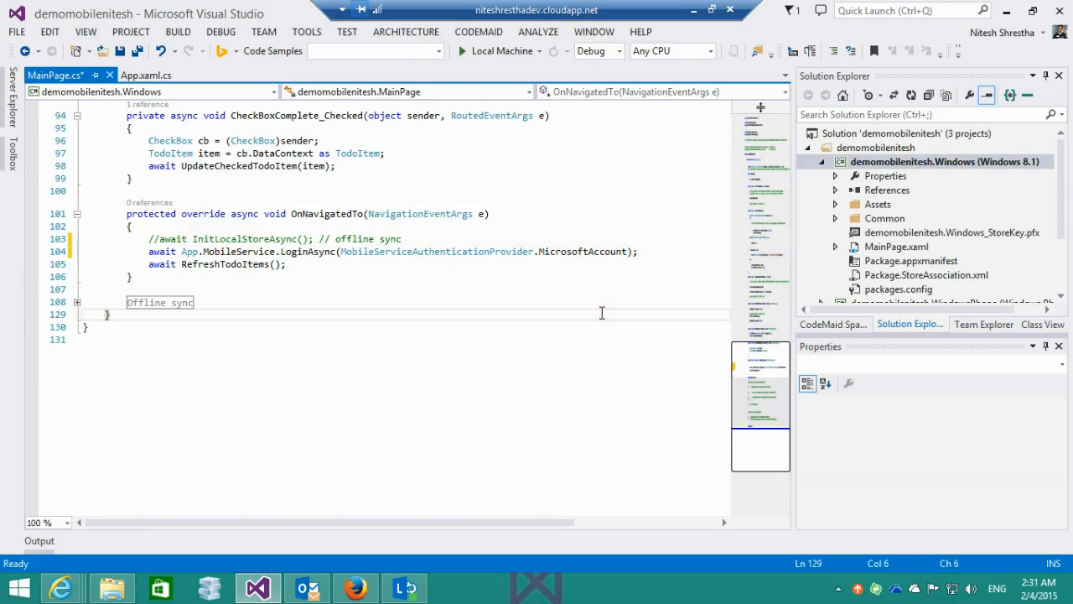
Switch to Firefox, open the app's API Settings in the Microsoft account Developer Center, and activate the Redirect URLs field
click(1009, 11)
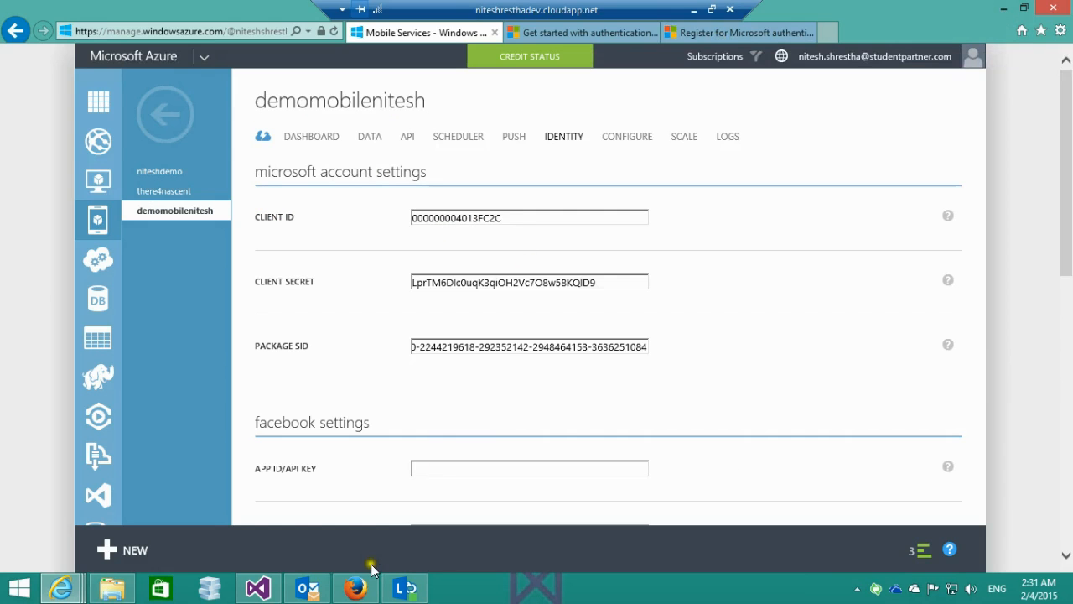
click(355, 589)
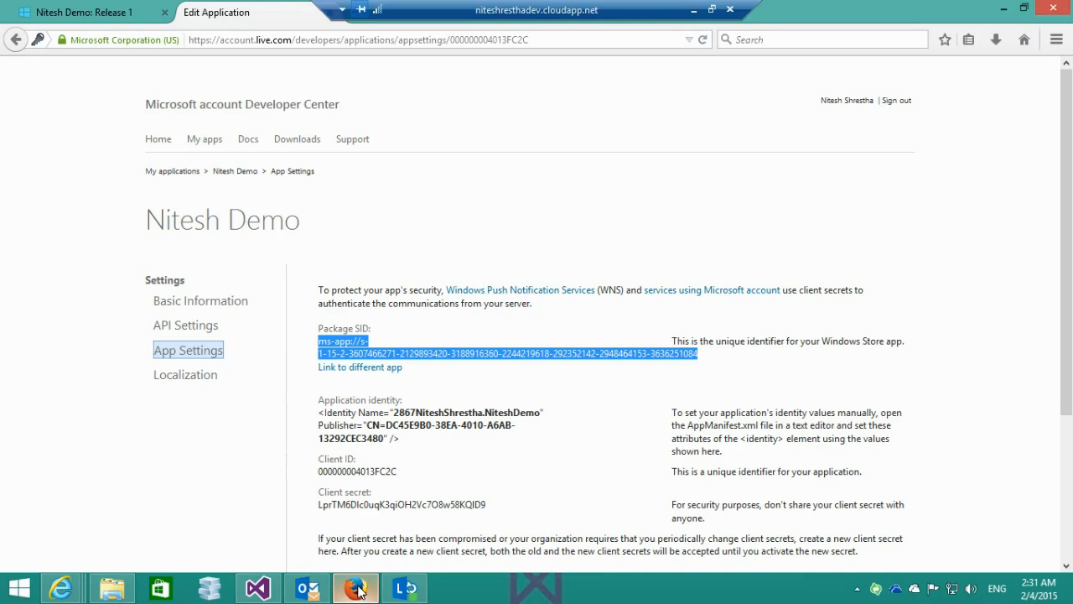
click(419, 324)
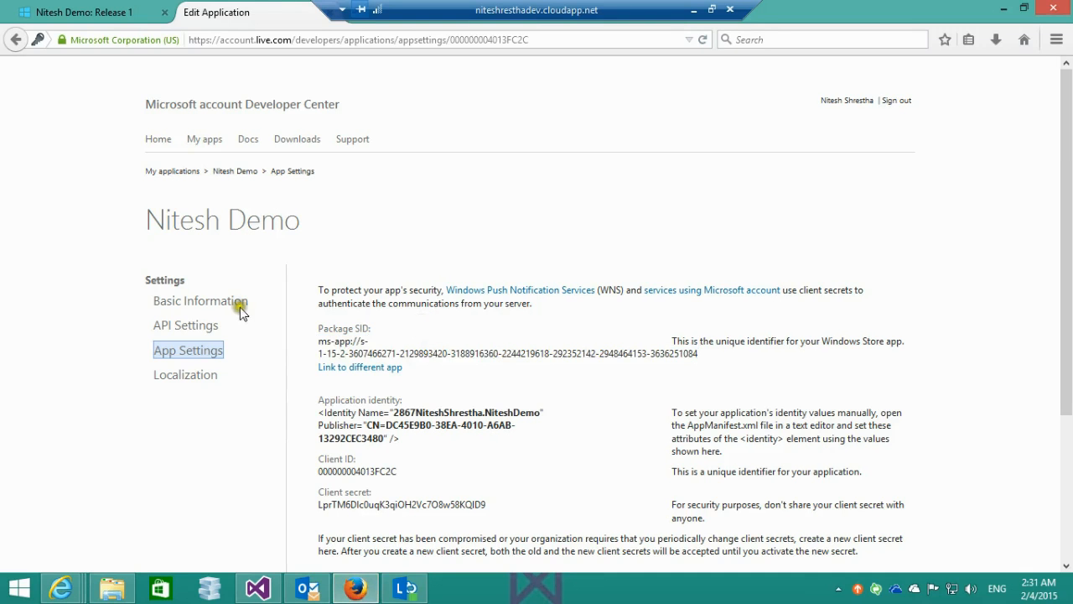
click(184, 303)
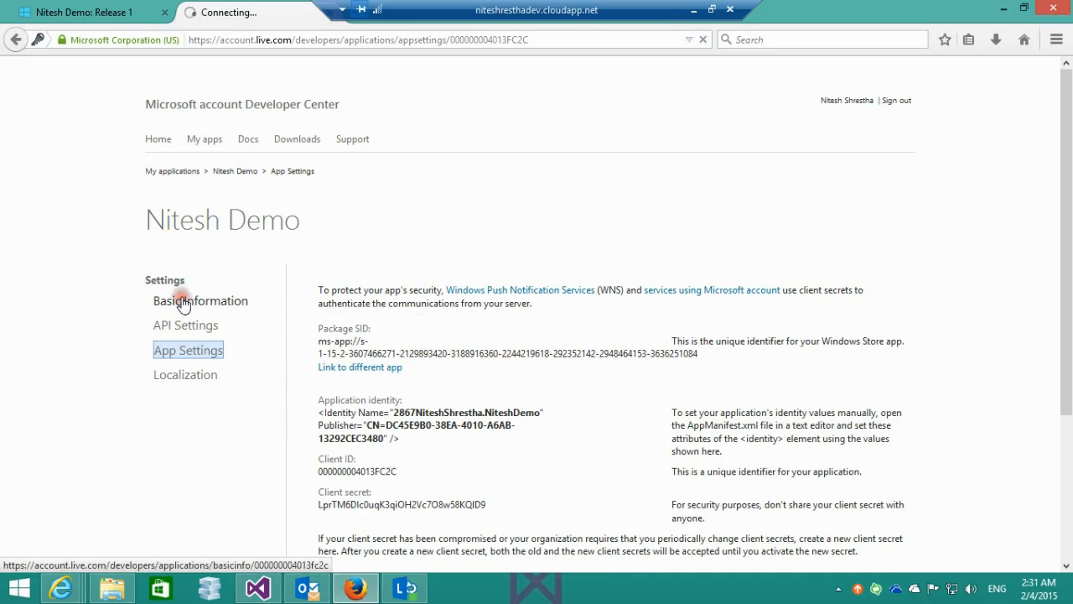
click(178, 327)
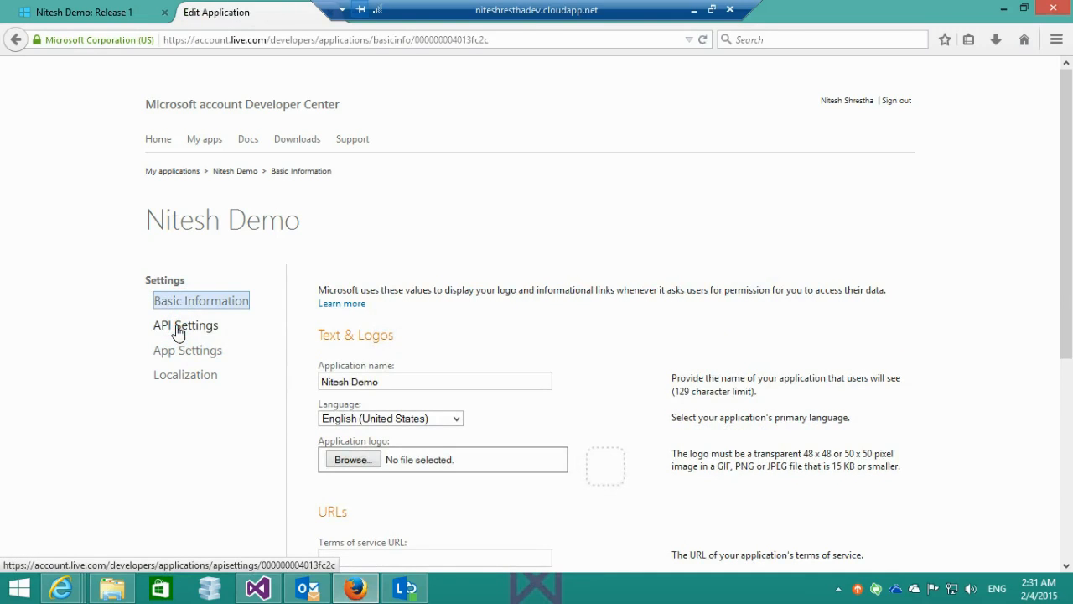
click(182, 331)
click(97, 313)
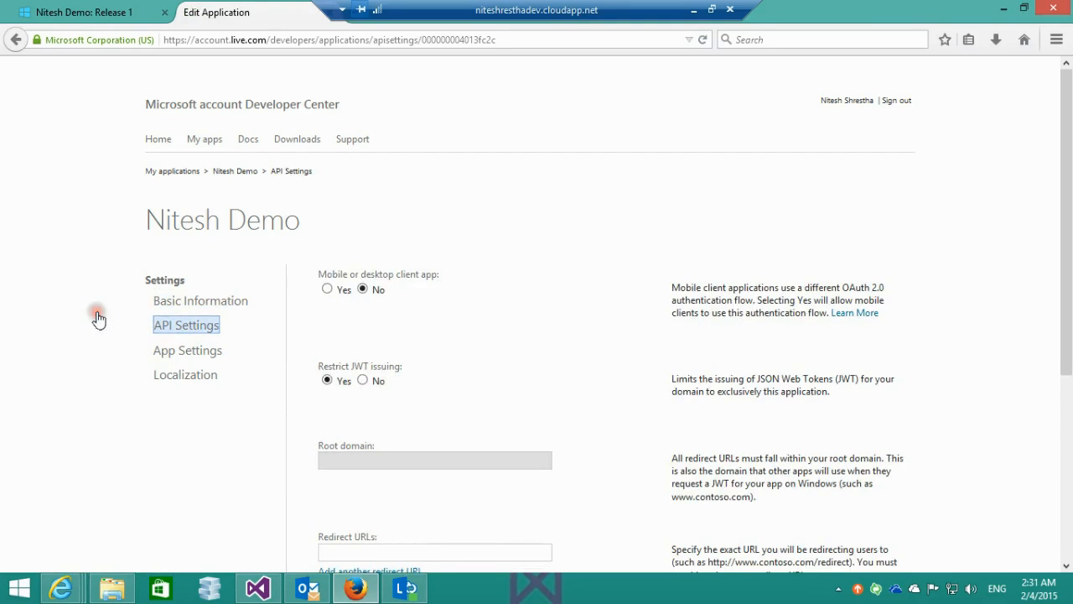
scroll(98, 319, down, 3)
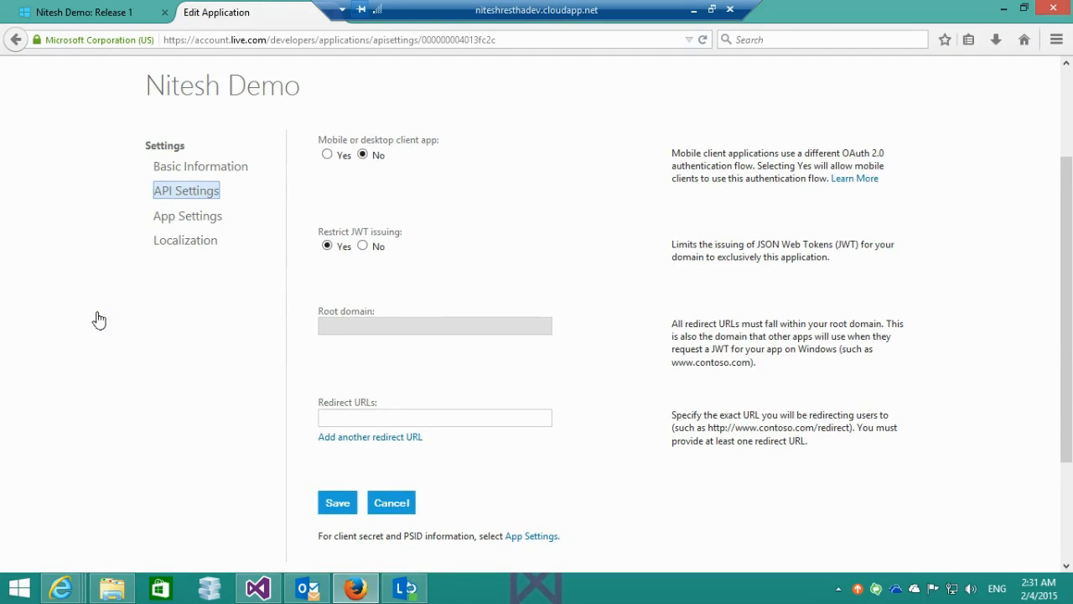
click(333, 416)
Return to the Azure portal and copy the mobile service URL link from the demomobilenitesh dashboard
click(356, 590)
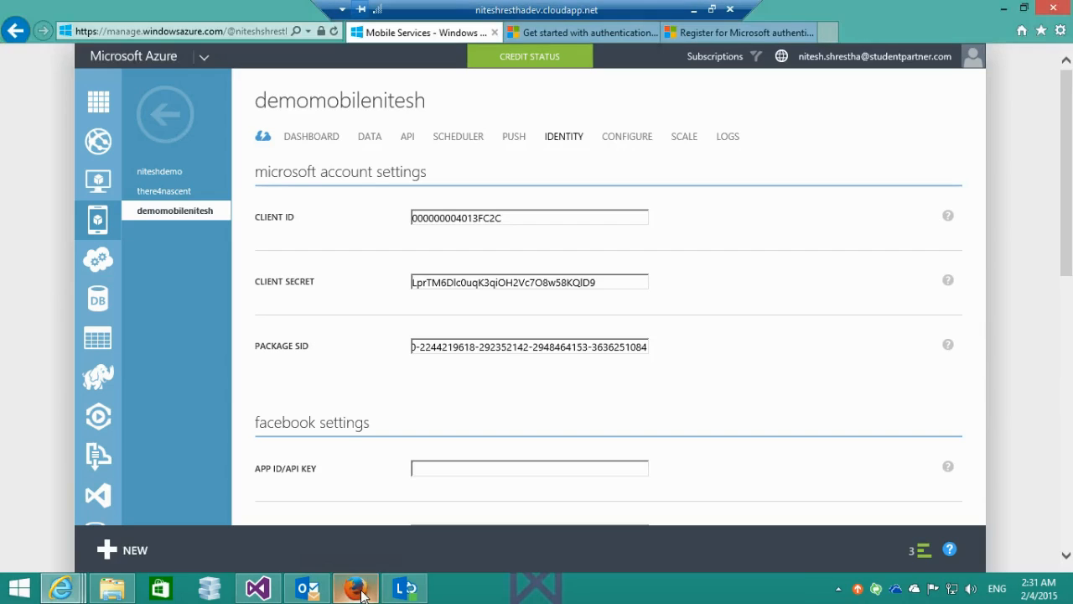
click(310, 140)
drag(1070, 258, 1069, 354)
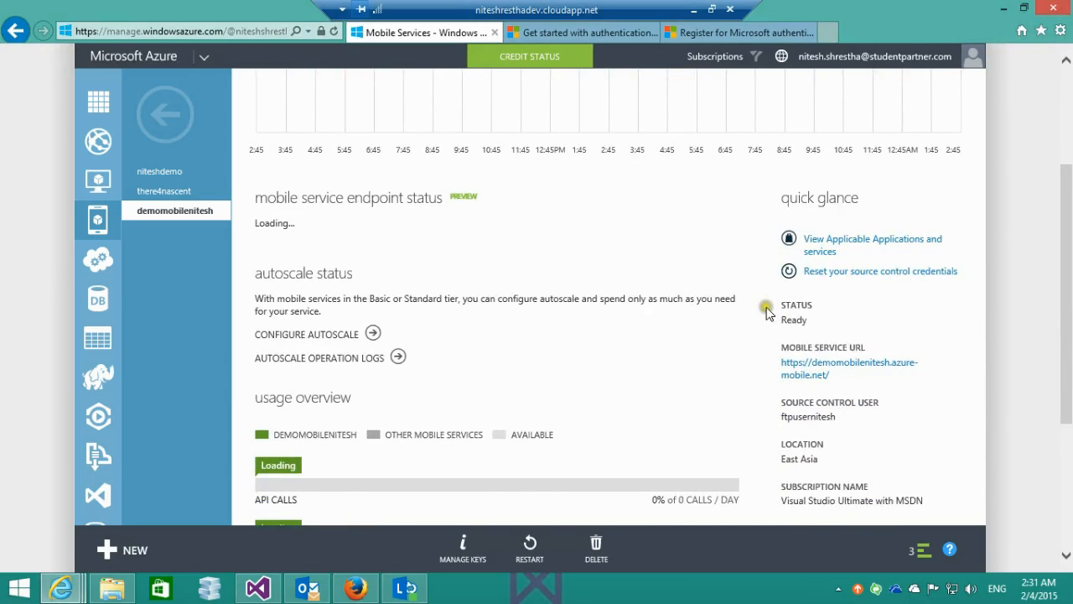
right_click(795, 361)
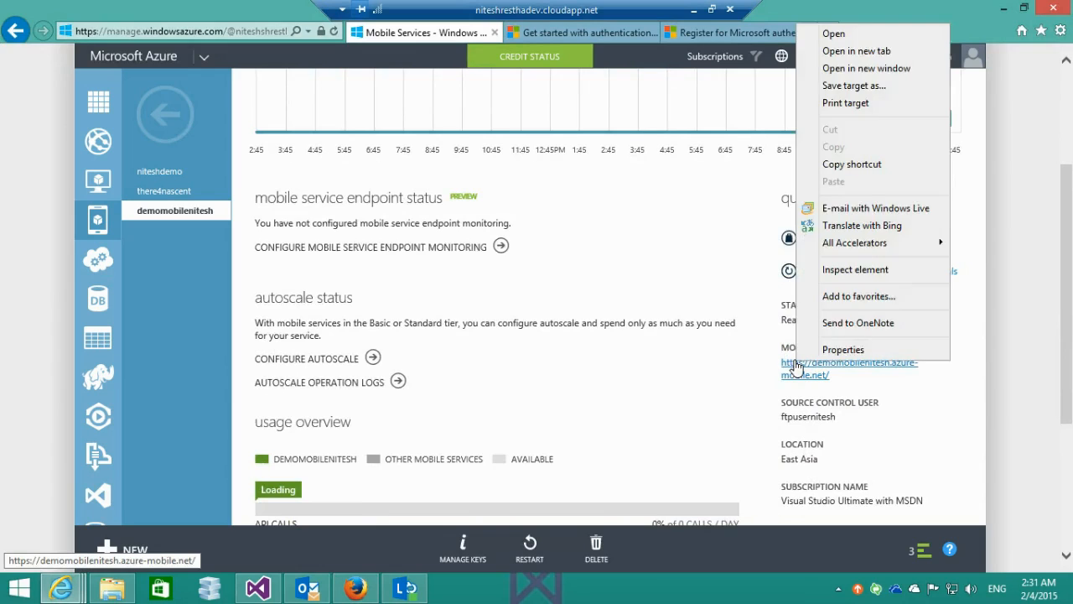
click(864, 171)
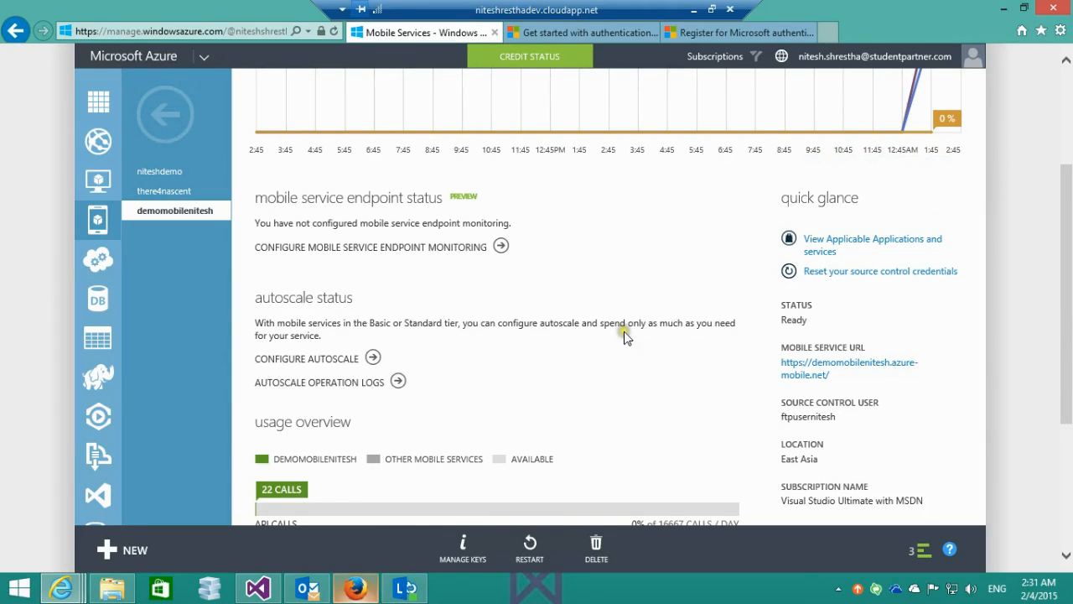
Try pasting the mobile service URL into the app's Redirect URLs field in Firefox, and clear the field
click(356, 590)
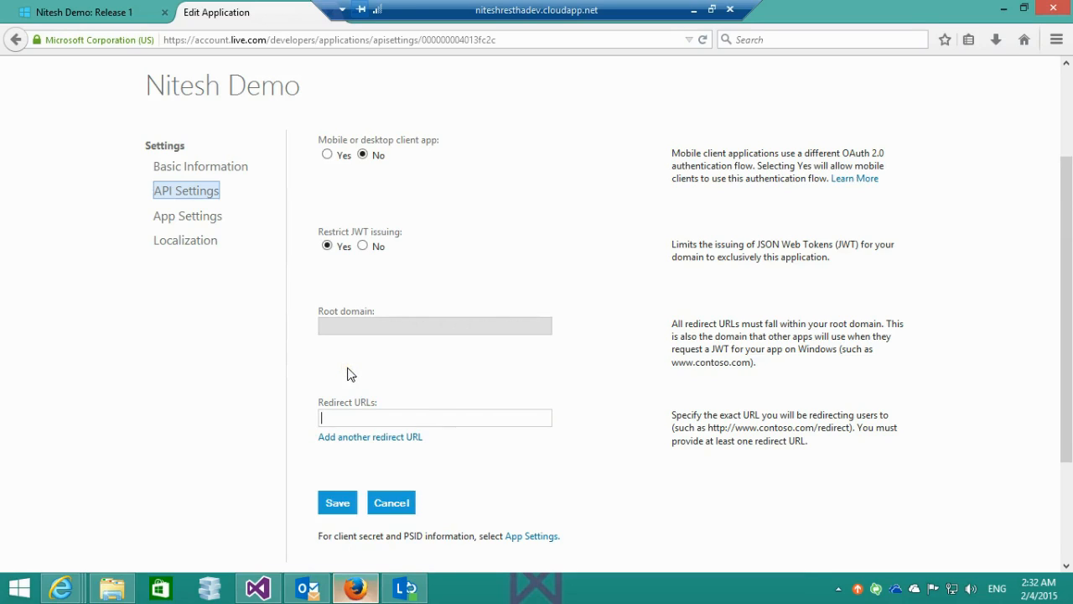
key(ctrl+v)
key(ctrl+a)
key(BackSpace)
click(359, 583)
drag(841, 384, 784, 366)
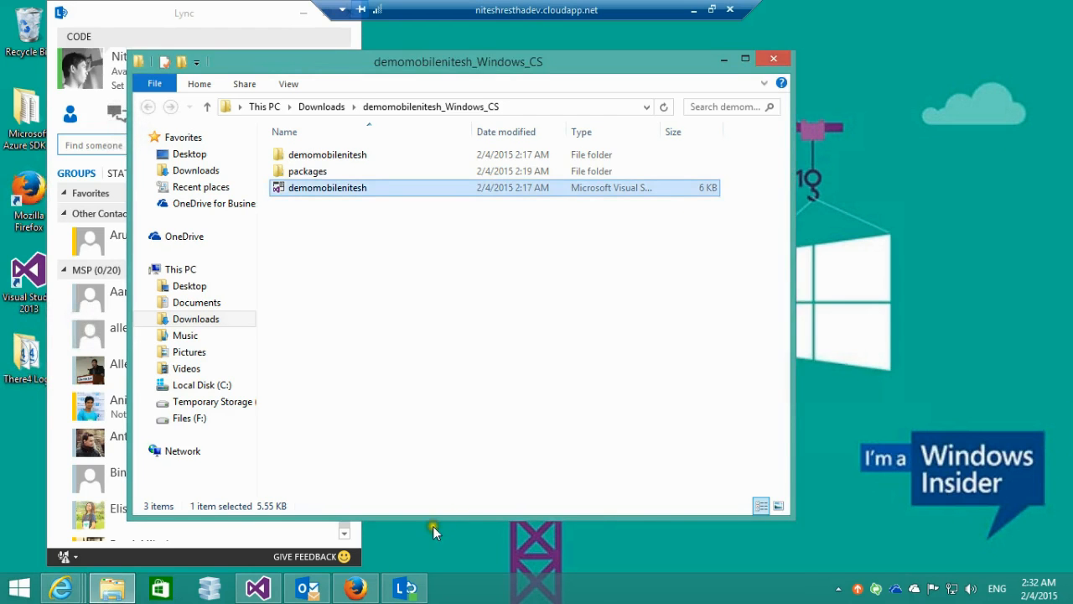
click(356, 588)
click(359, 386)
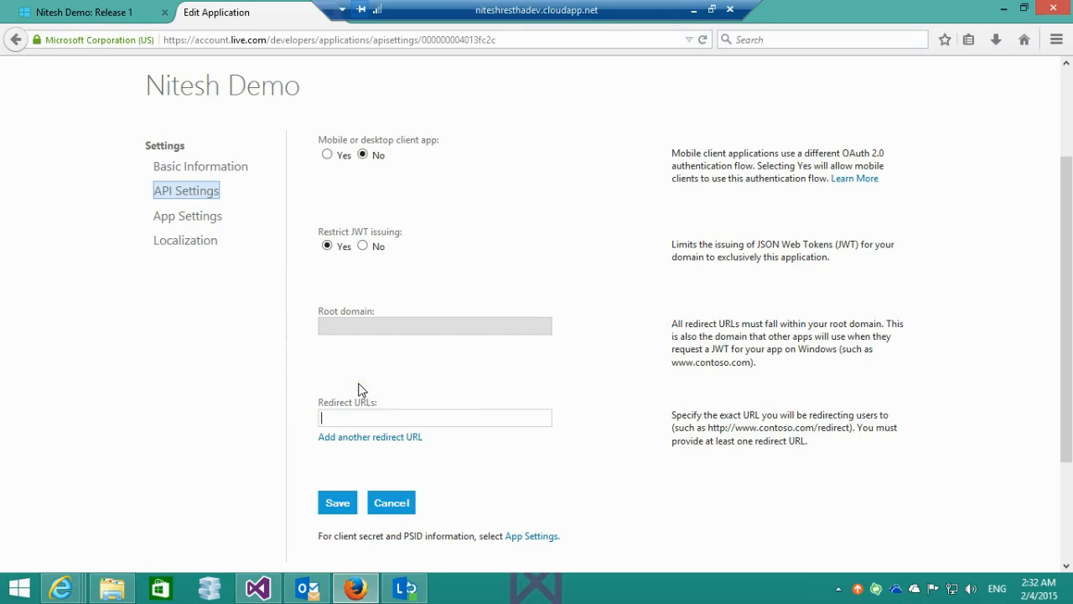
key(ctrl+v)
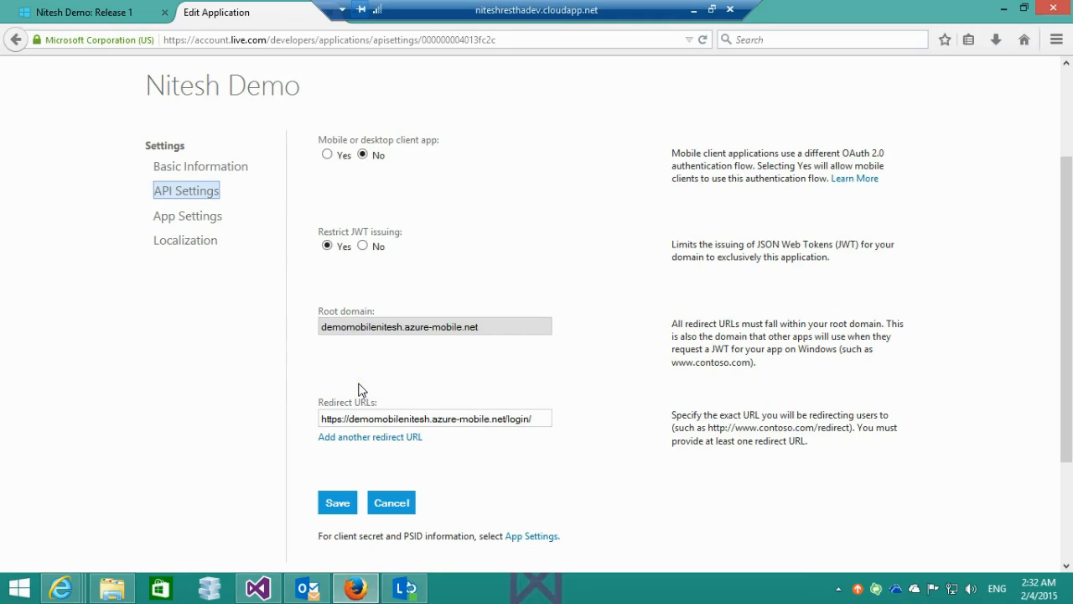
text(rosoftaccount)
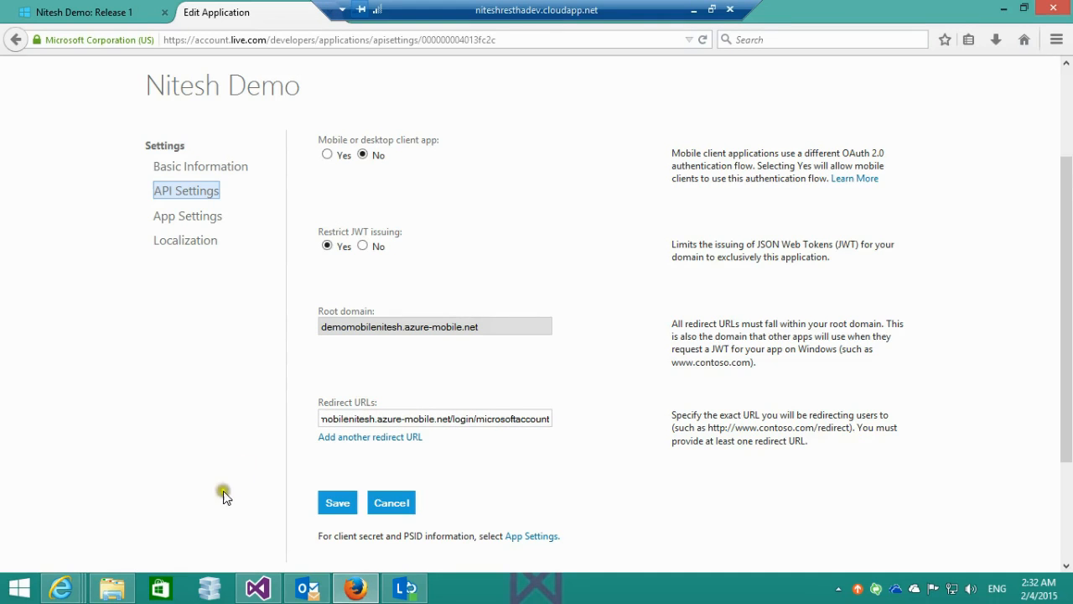
Switch to the Azure documentation in Internet Explorer and check the required redirect URL format, including the note for .NET backend services
click(356, 588)
click(357, 589)
click(80, 586)
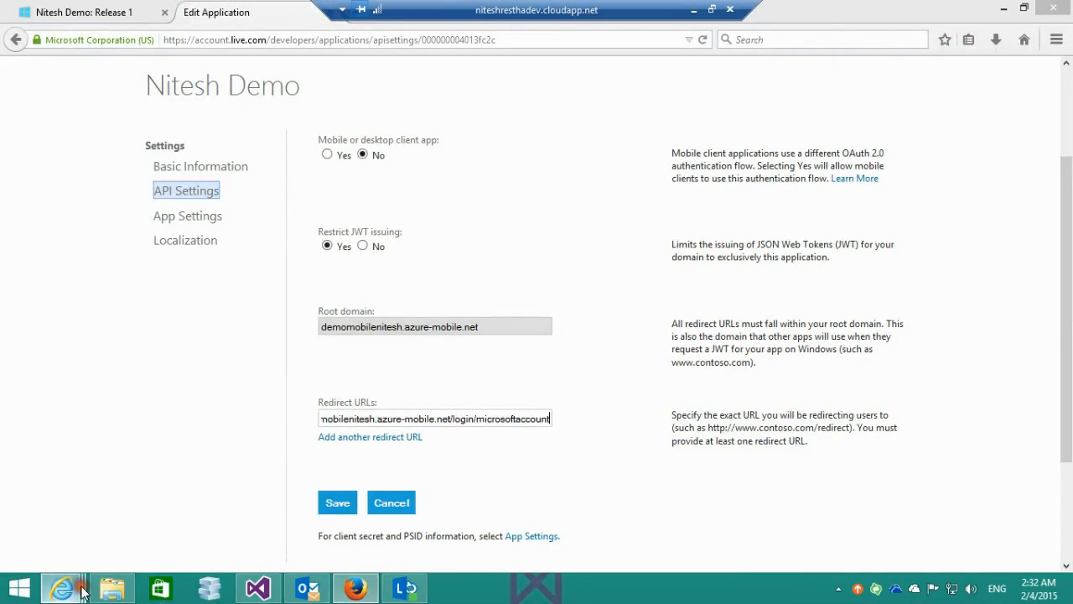
click(438, 509)
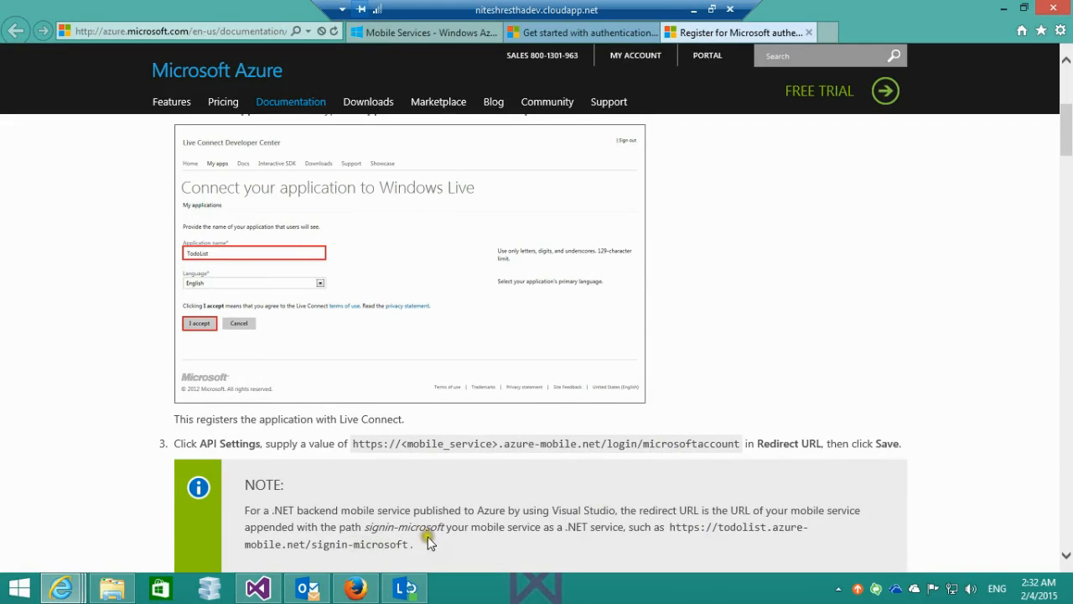
drag(439, 542, 687, 531)
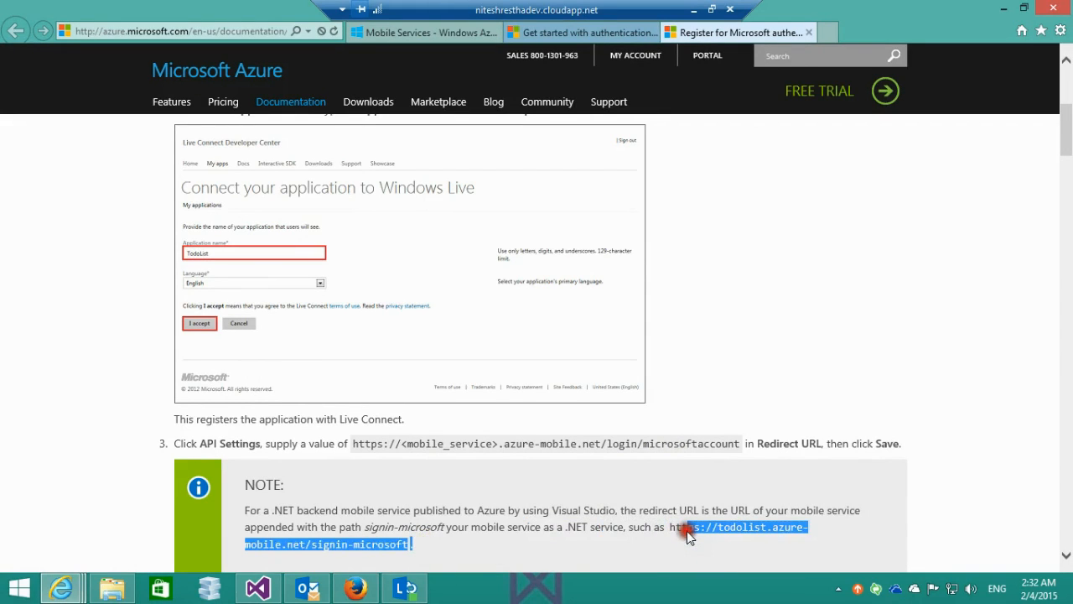
click(488, 538)
Return to Firefox, save the app's API settings, and review the saved redirect URL
click(357, 588)
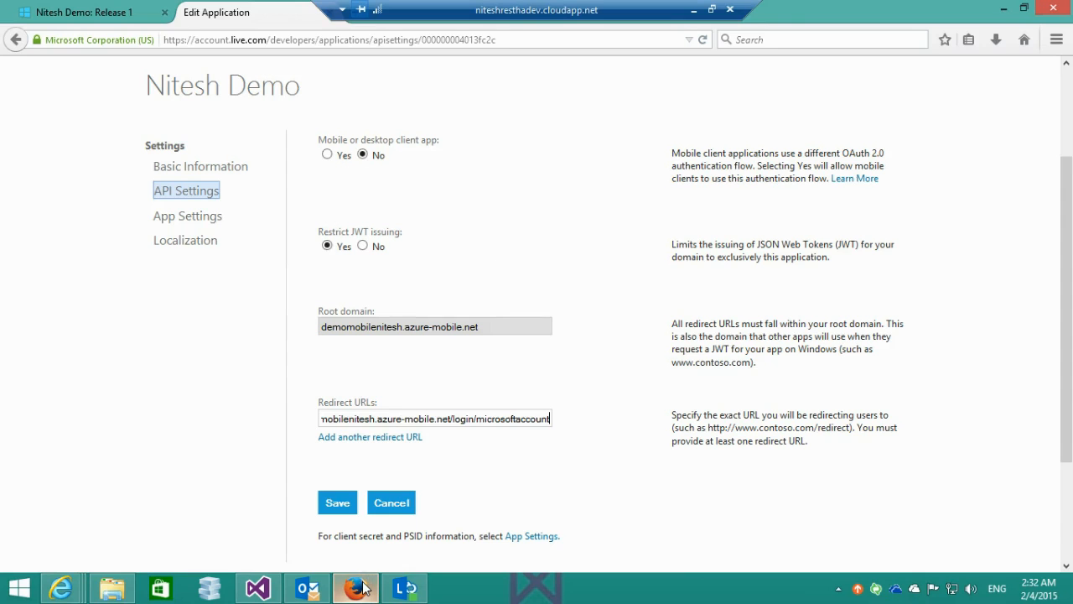
click(336, 505)
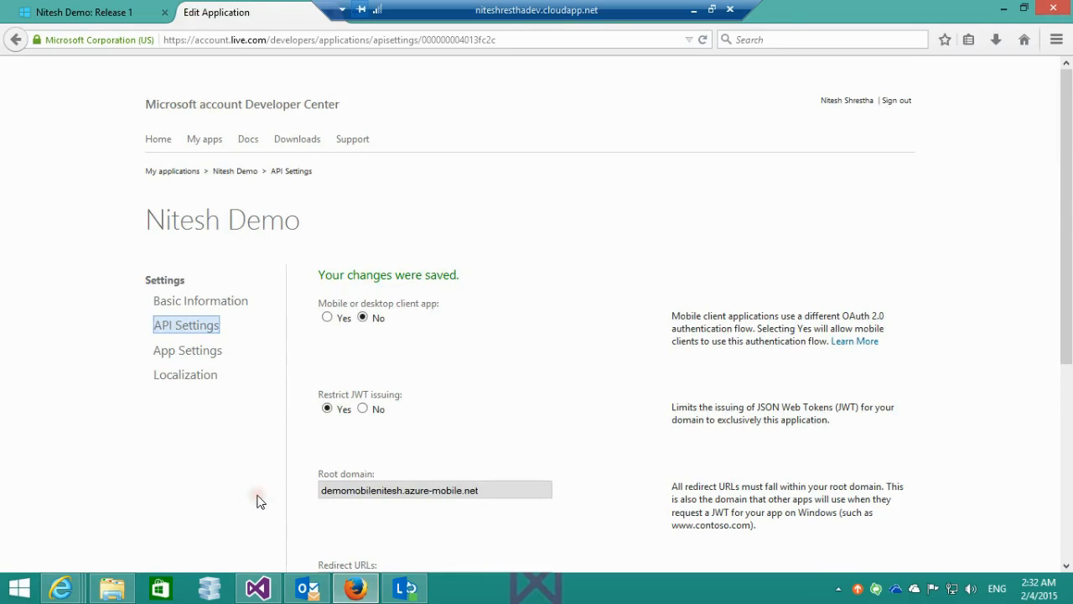
scroll(257, 501, down, 2)
scroll(257, 501, down, 1)
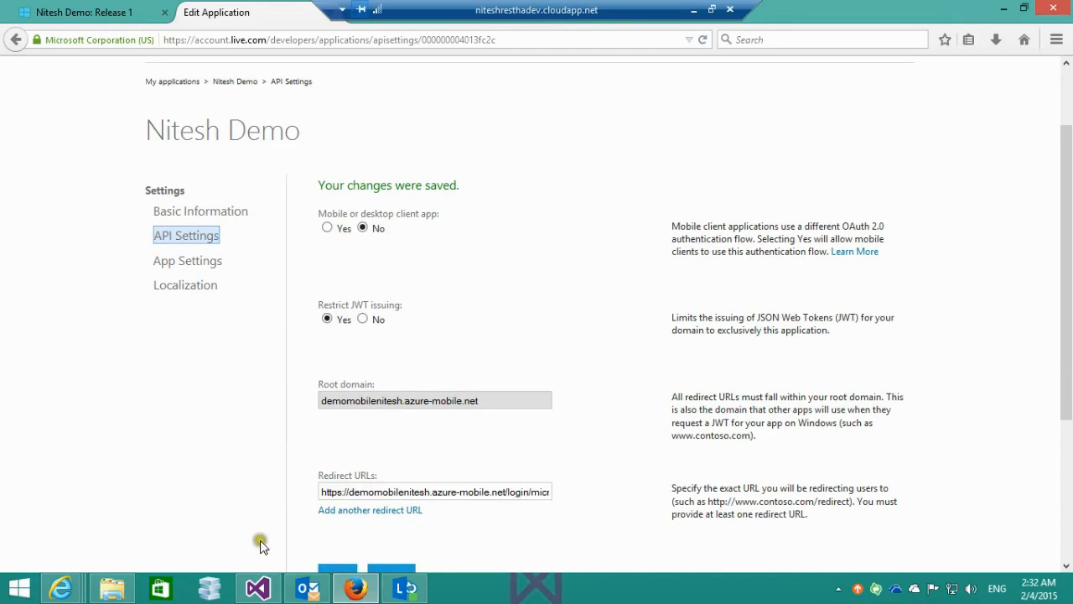
Switch to Visual Studio and run the demomobilenitesh.Windows project on the Local Machine with the LoginAsync call in place
click(258, 589)
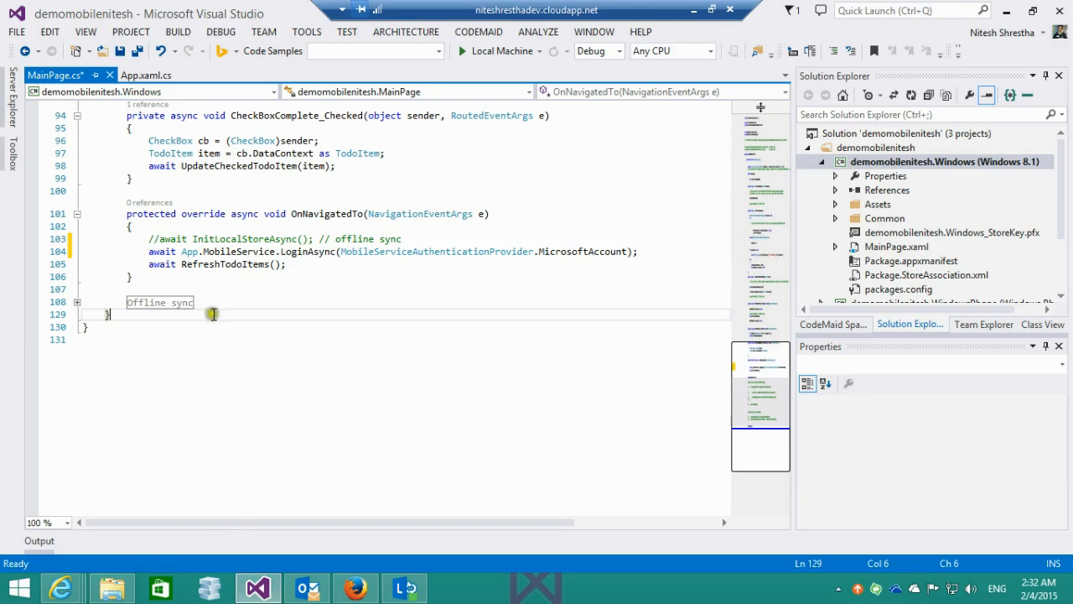
drag(664, 256, 667, 261)
click(663, 250)
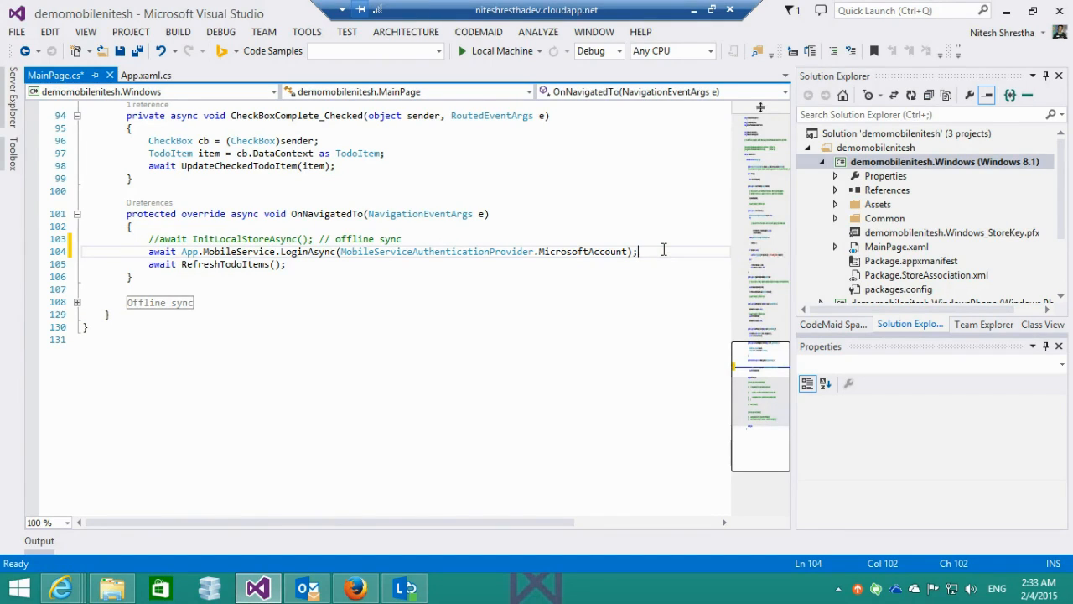
click(491, 56)
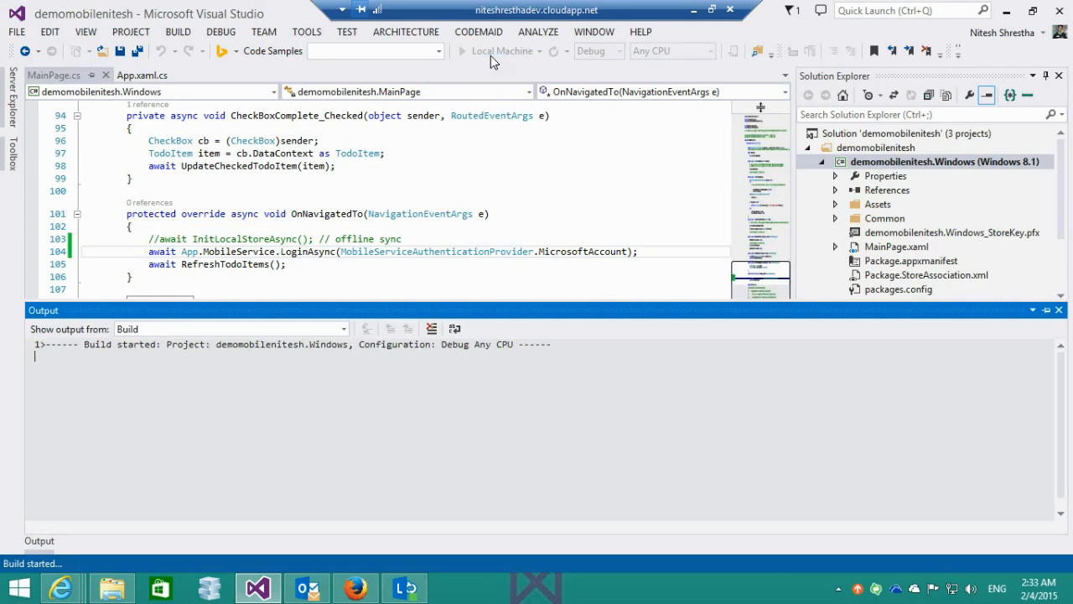
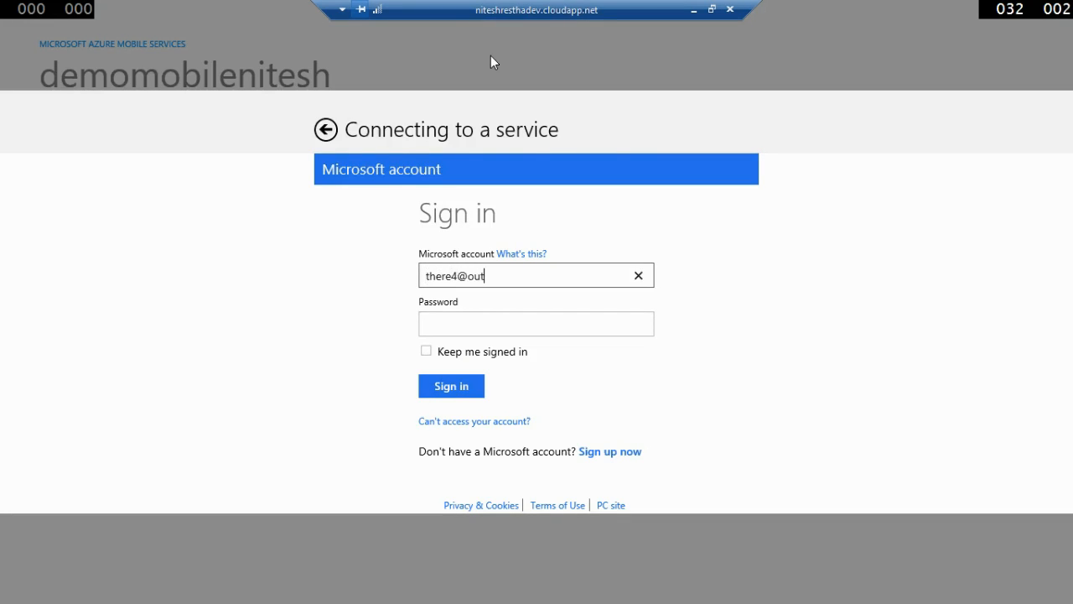
Enter the Microsoft account e-mail address and password on the app's login page and try to sign in
key(Tab)
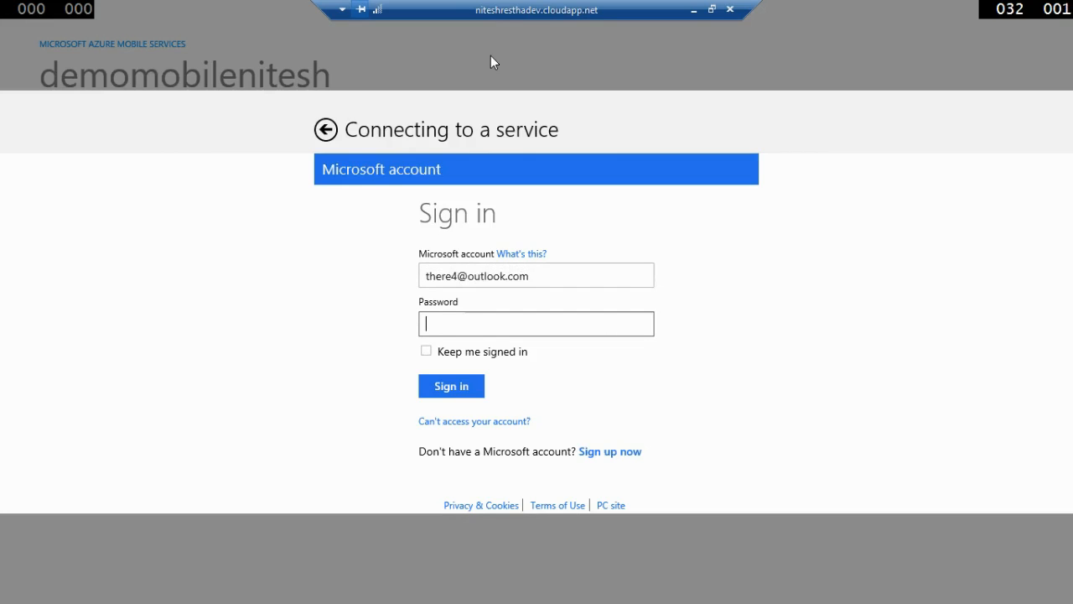
text(•••••)
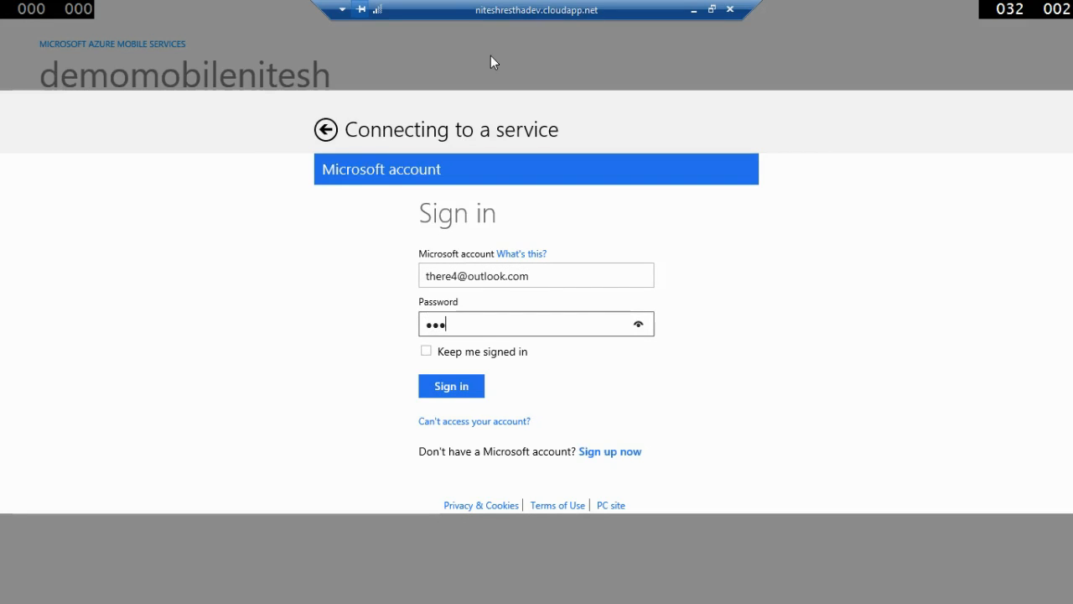
text(••••)
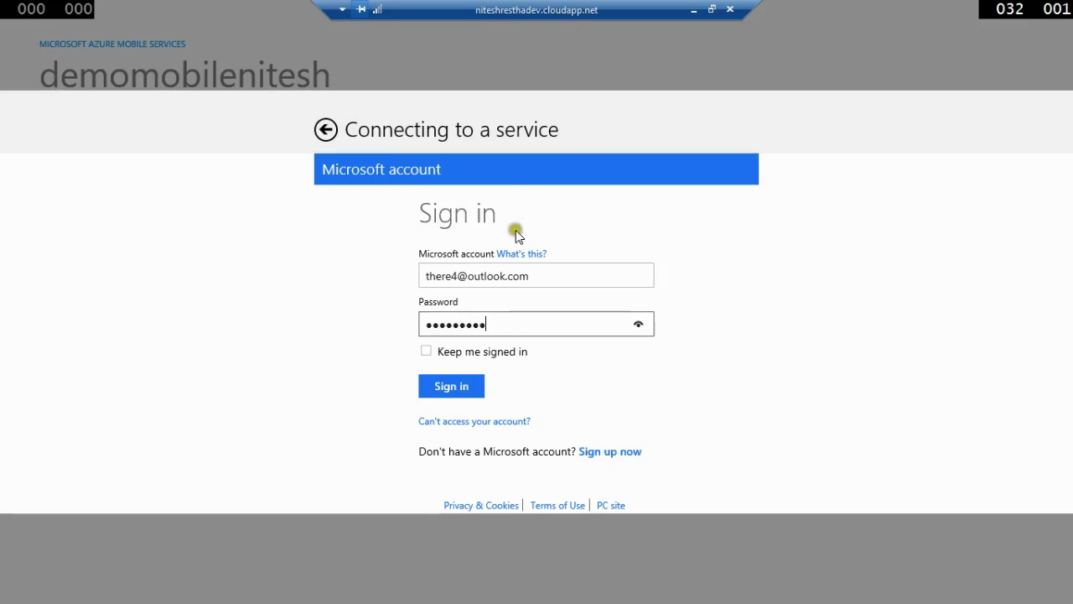
click(454, 394)
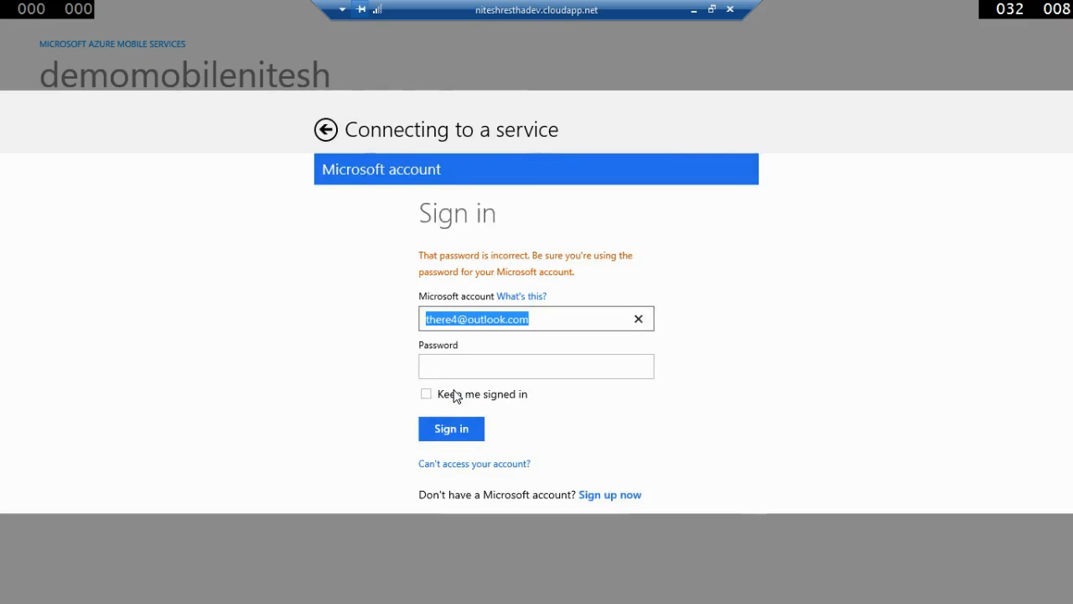
Re-enter the Microsoft account password and try to sign in again
click(468, 356)
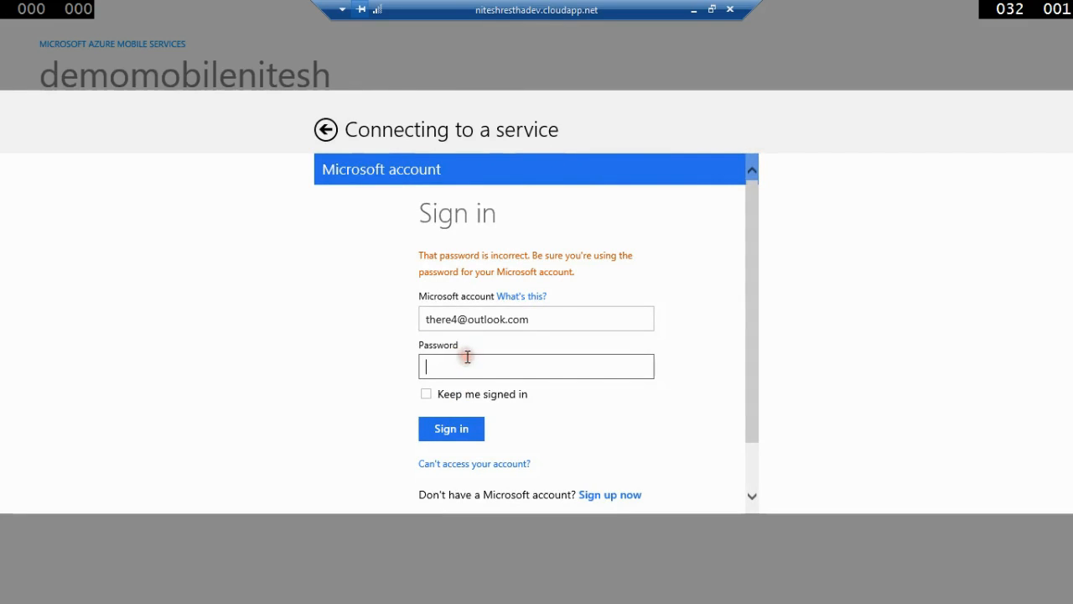
text(•••••••)
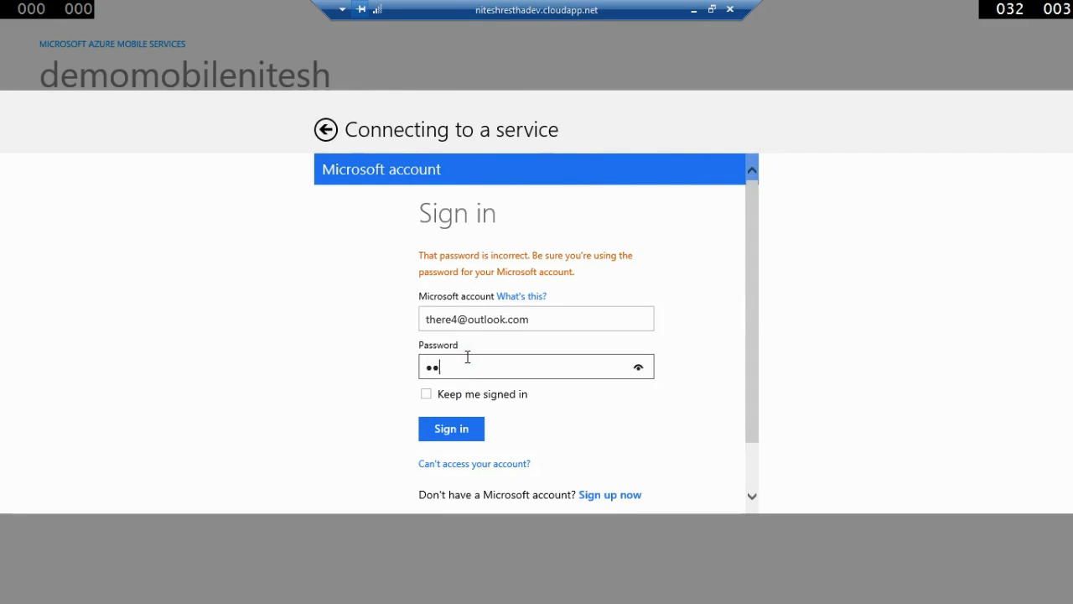
text(••)
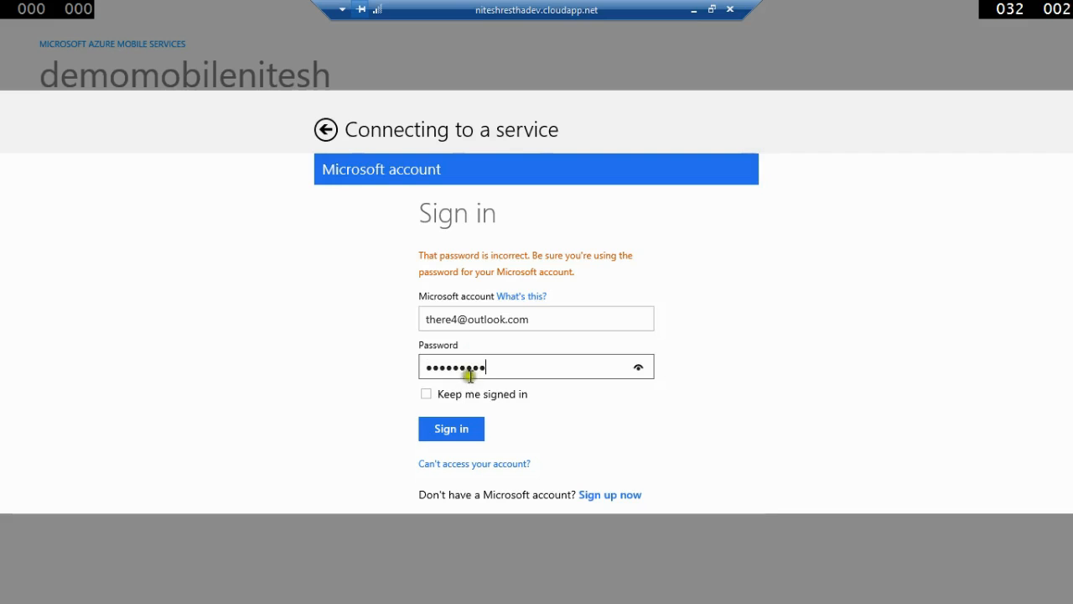
click(453, 430)
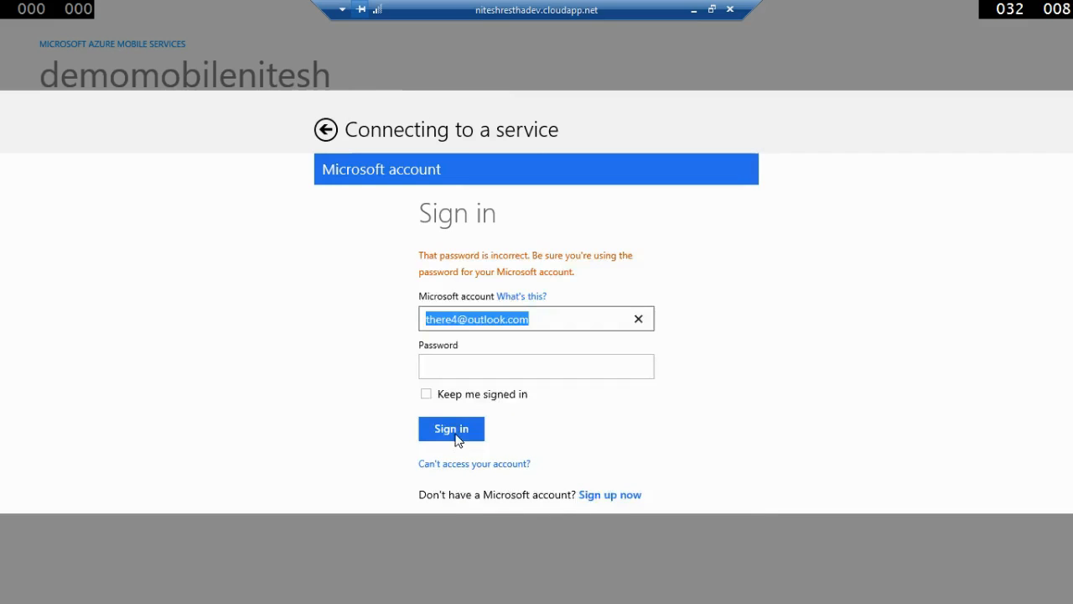
Enter the Microsoft account password once more, sign in, and allow the app to access the account info
click(491, 376)
text(••••••••)
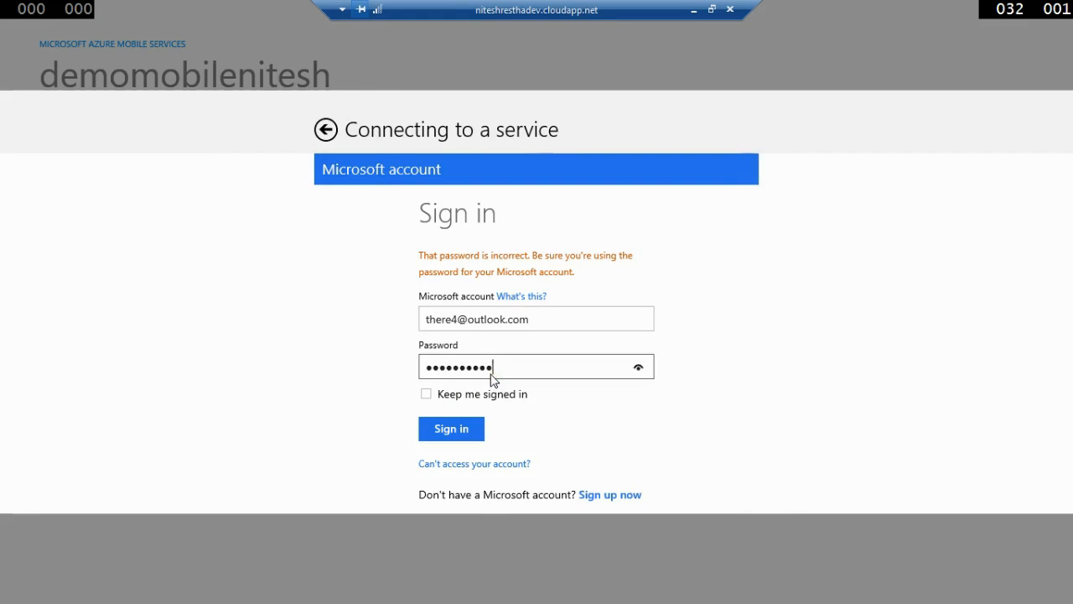
text(••••)
click(451, 431)
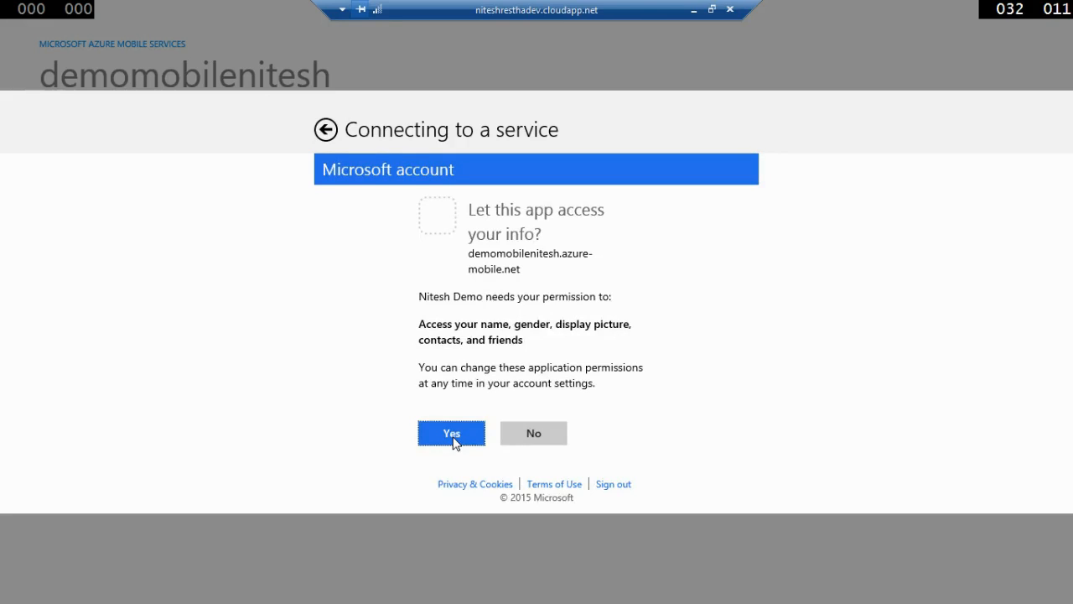
click(454, 442)
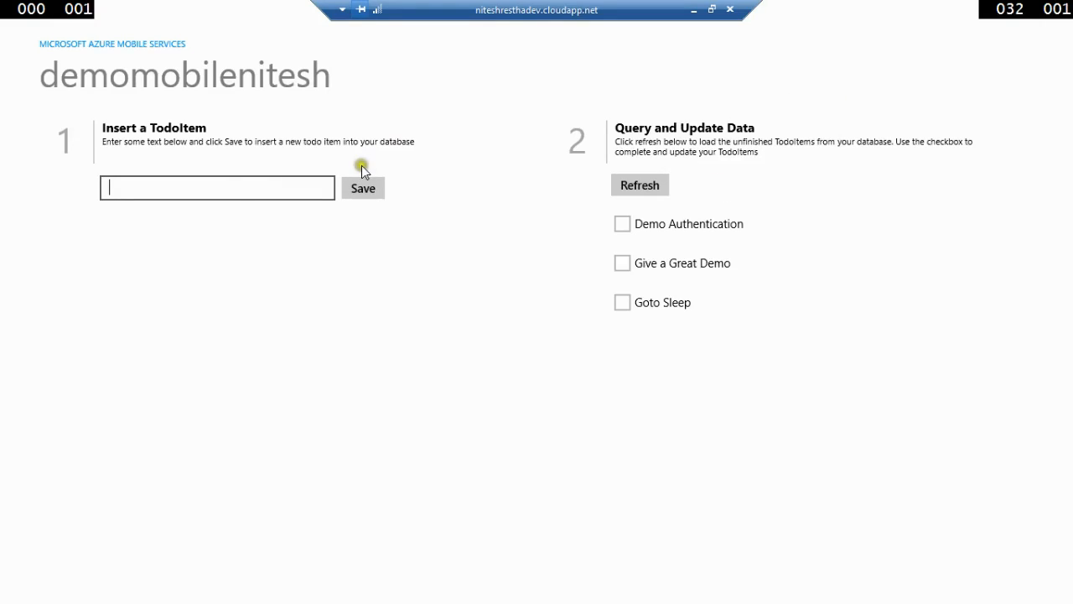
Leave the running app, stop debugging in Visual Studio, and return to the OnNavigatedTo method in MainPage.cs
click(1064, 8)
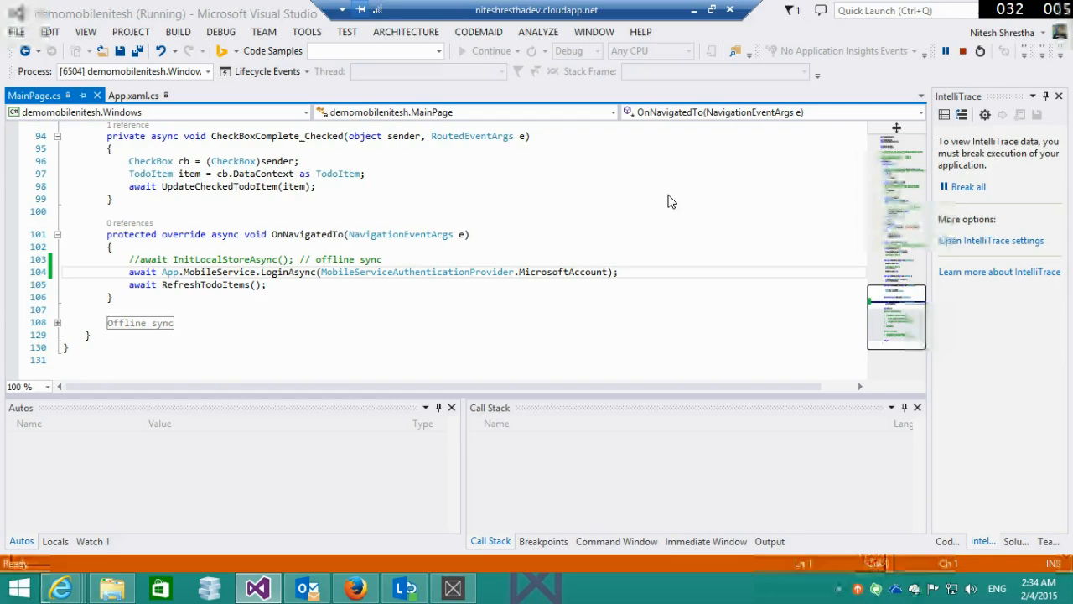
click(963, 55)
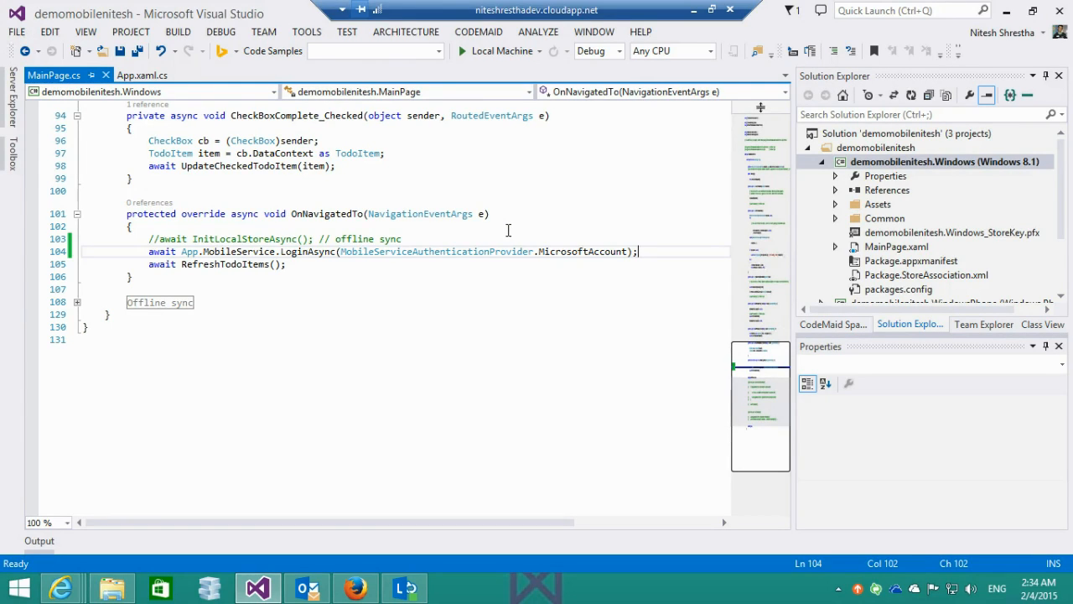
click(612, 214)
click(450, 226)
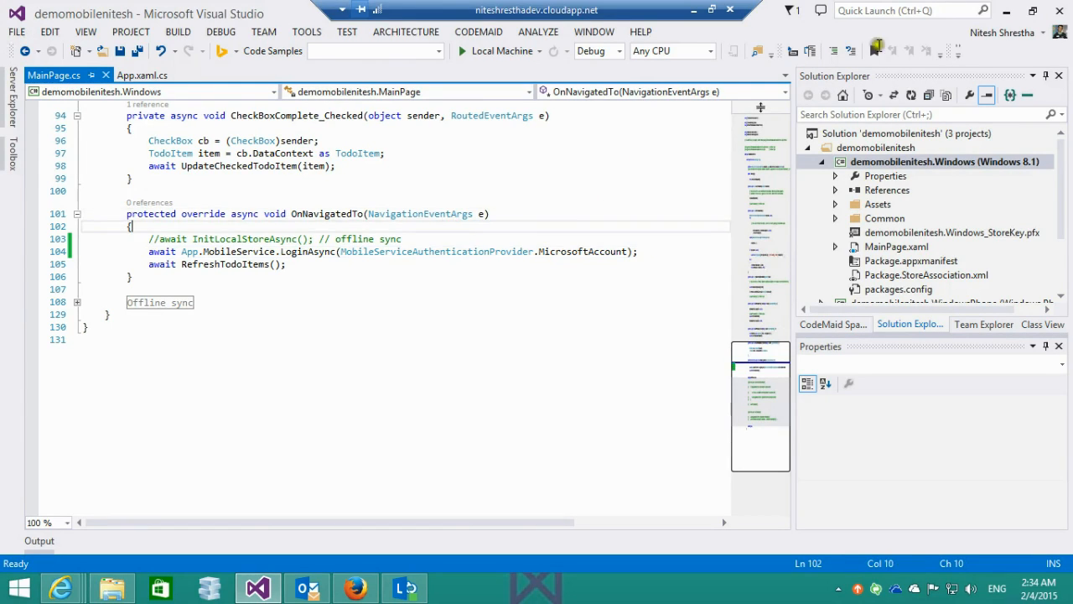
Minimize Visual Studio and Firefox, and close the Microsoft registration article in Internet Explorer
click(1005, 12)
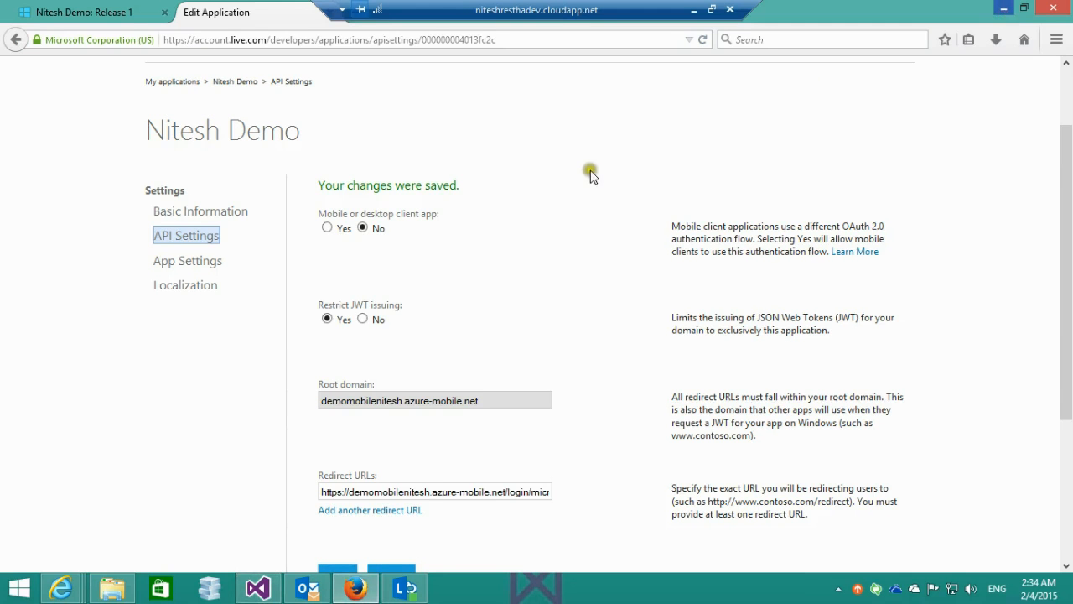
click(1004, 8)
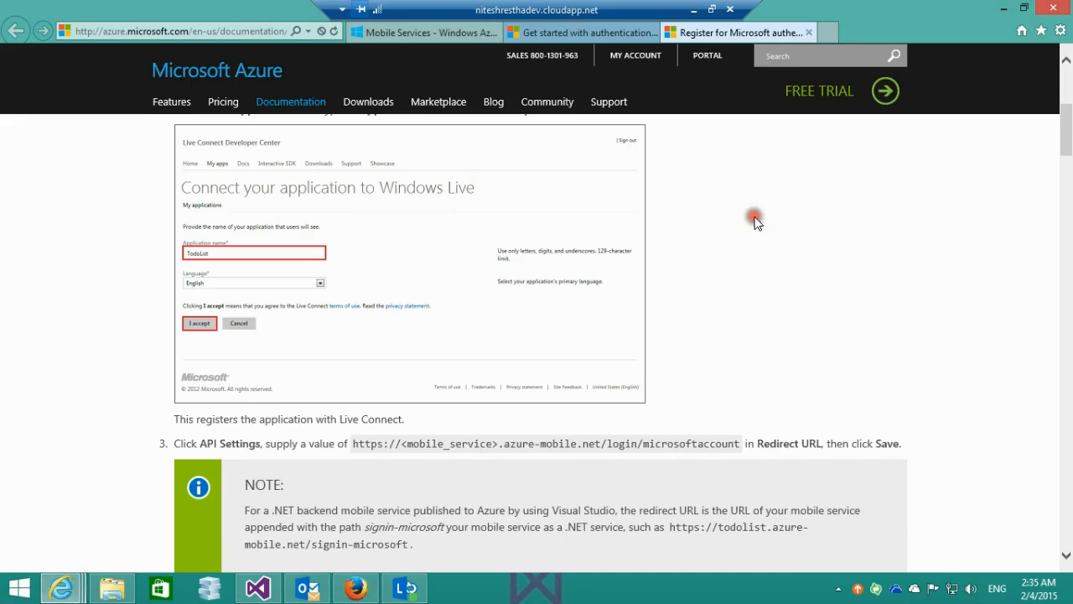
click(811, 32)
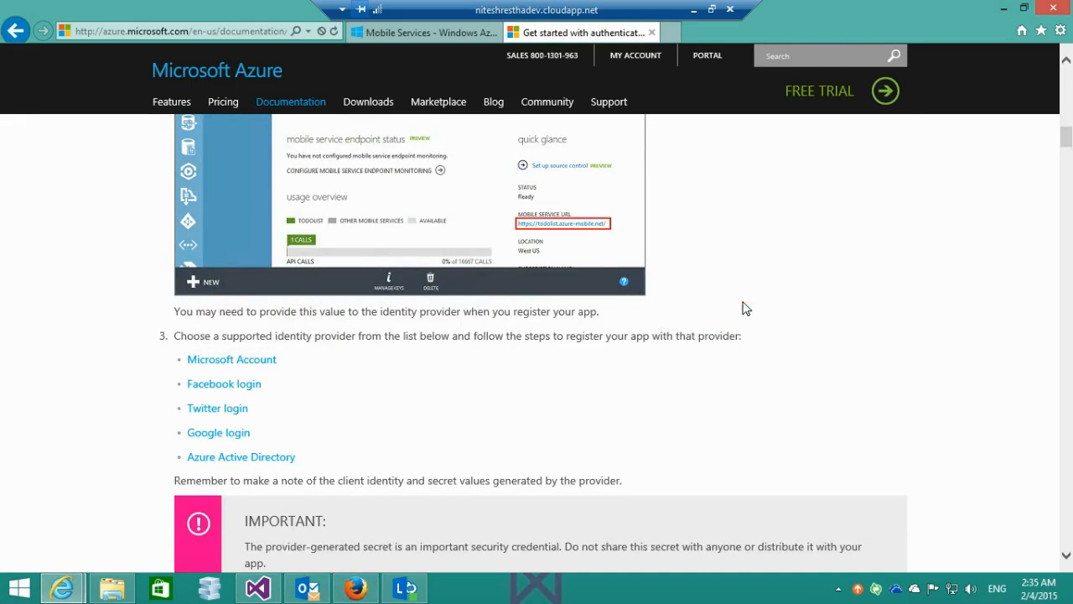
Find the Next steps section of the authentication tutorial and open "Service-side authorization of Mobile Services users"
key(End)
scroll(743, 309, up, 7)
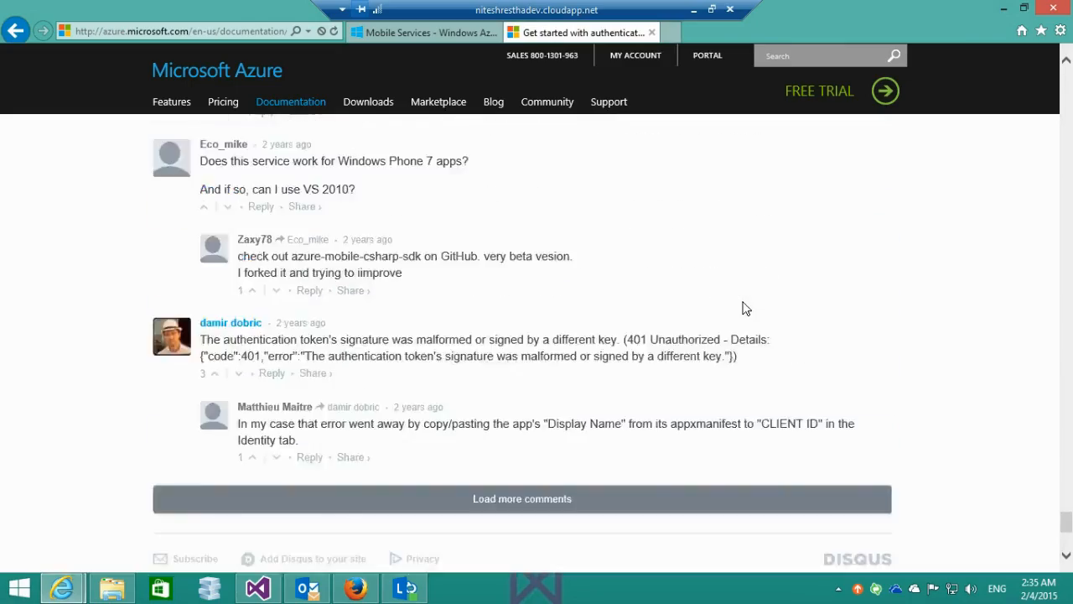
scroll(743, 309, up, 10)
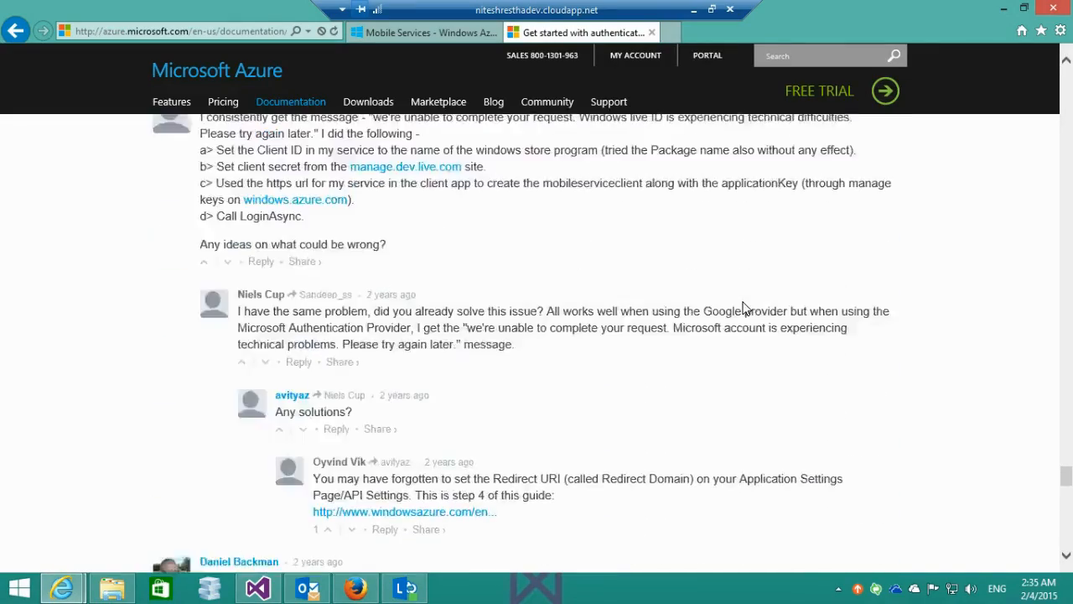
scroll(743, 309, up, 10)
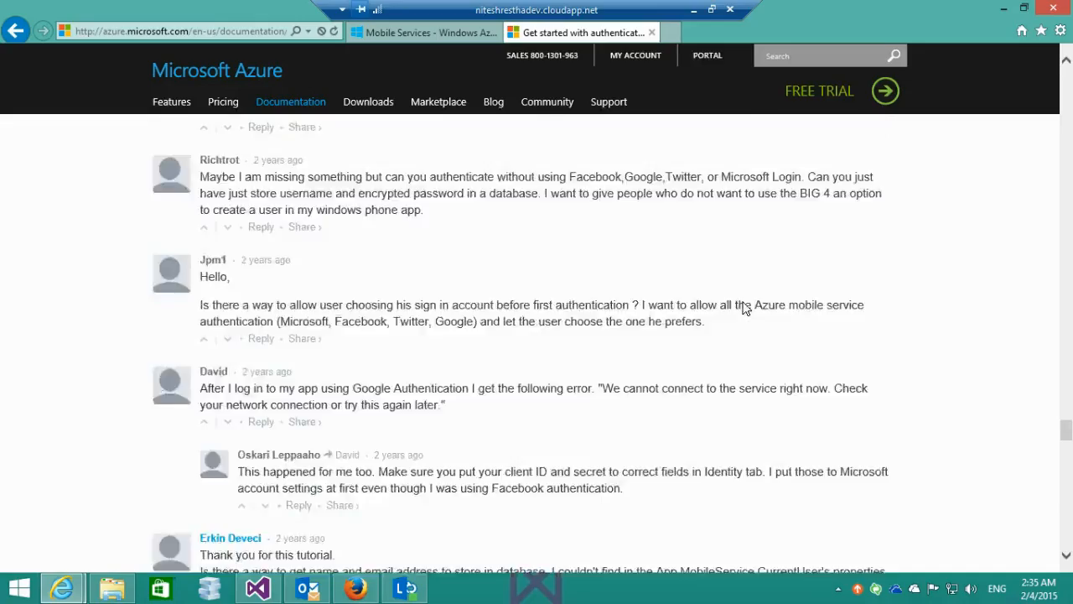
scroll(744, 309, up, 10)
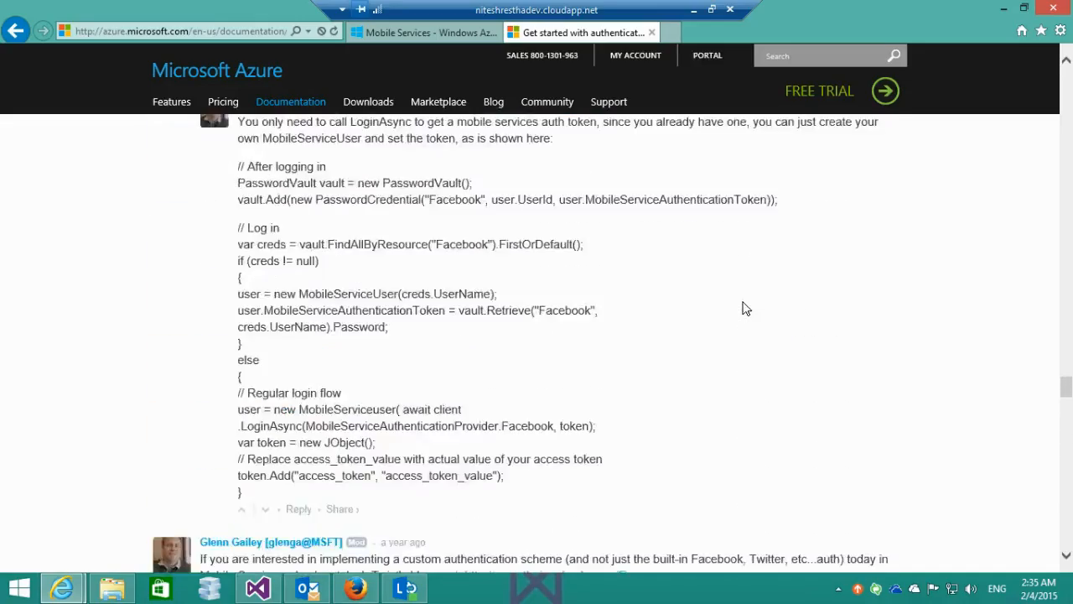
scroll(743, 309, up, 10)
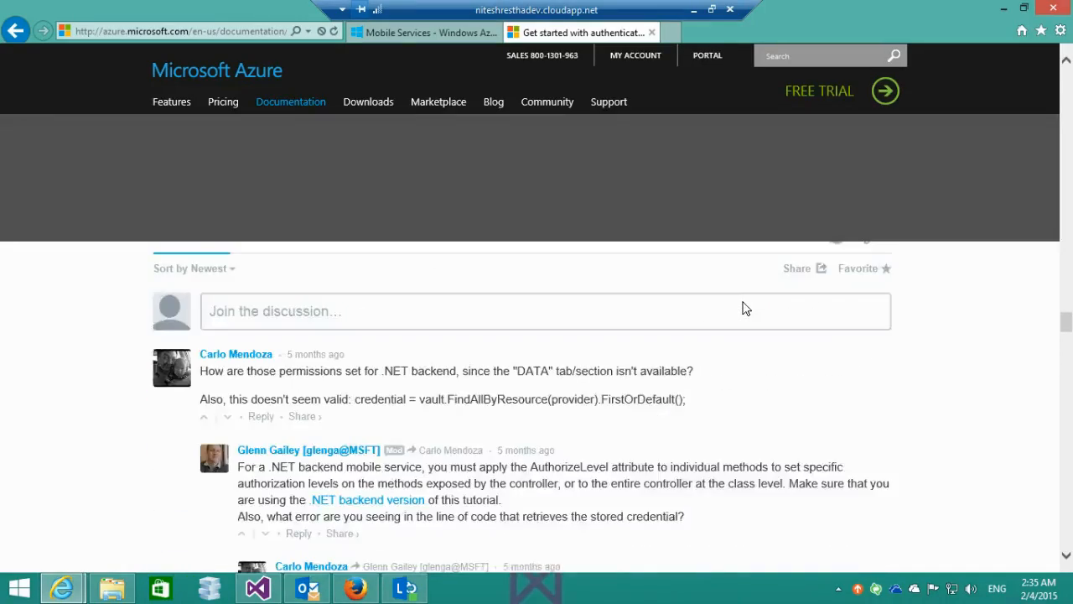
scroll(744, 308, up, 15)
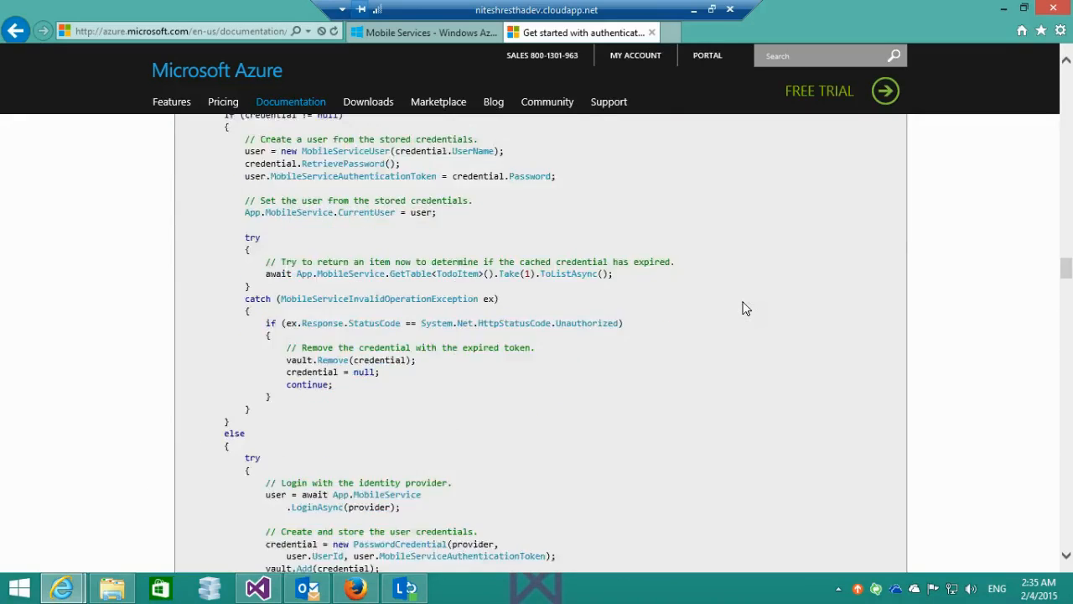
scroll(743, 308, down, 10)
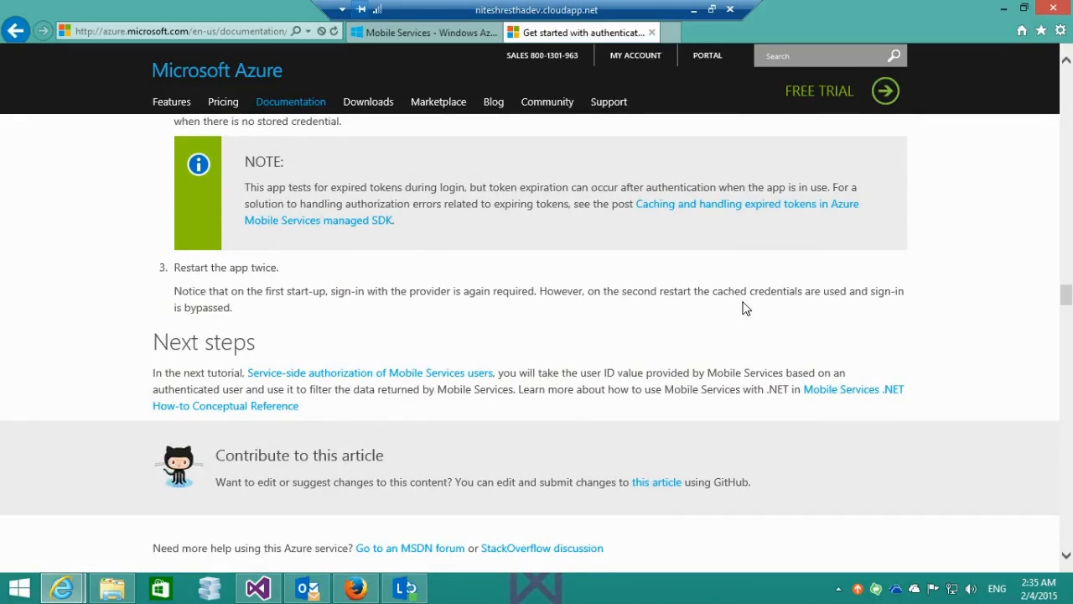
click(431, 375)
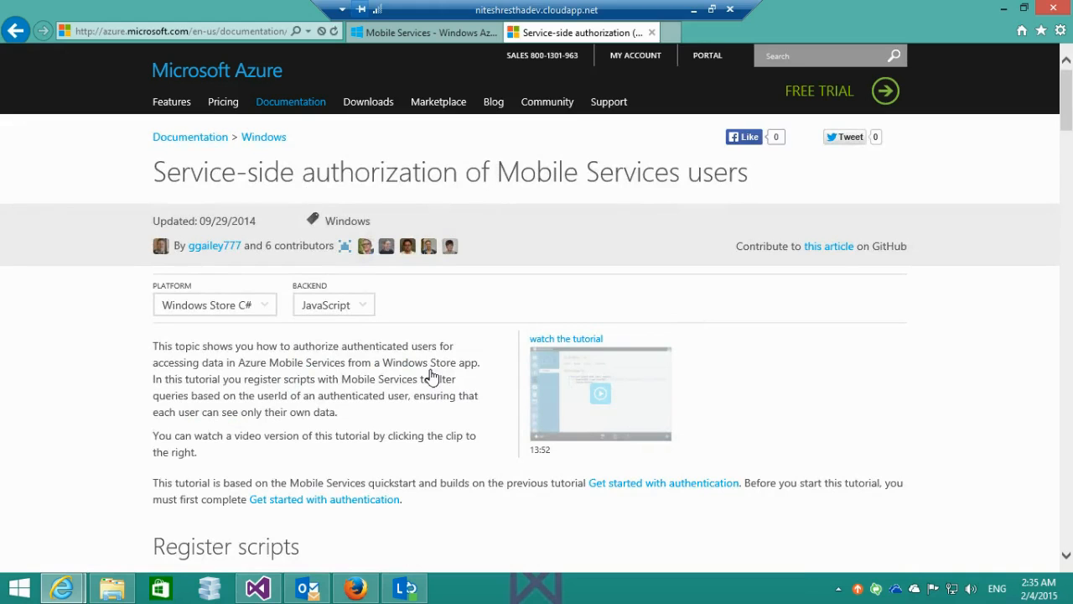
Read the service-side authorization tutorial through the Register scripts section to the replacement insert function
drag(139, 176, 584, 149)
click(55, 429)
scroll(52, 432, down, 5)
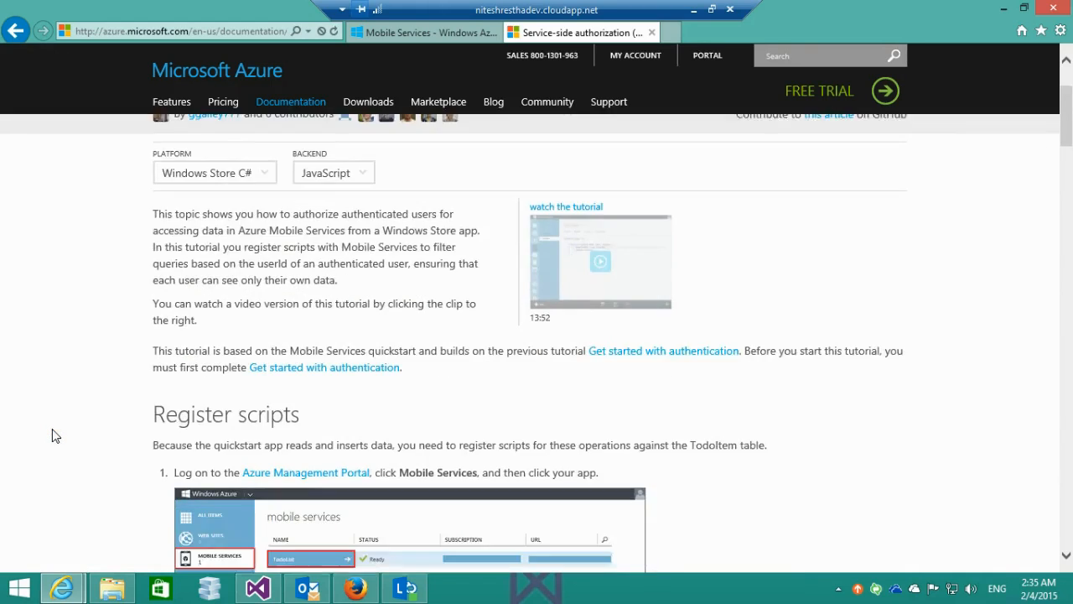
scroll(52, 435, down, 8)
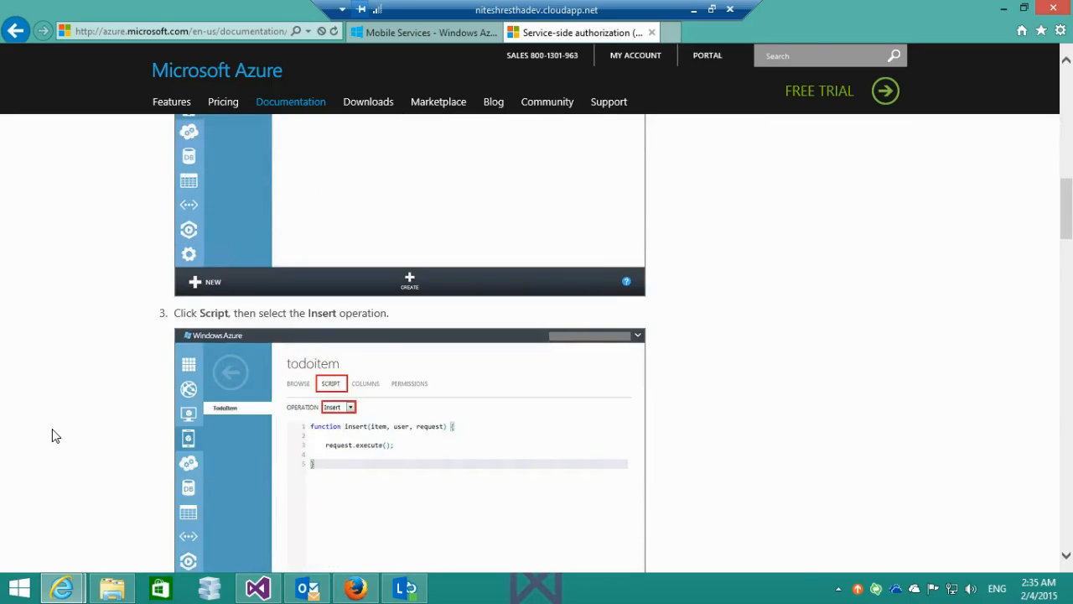
scroll(52, 436, down, 1)
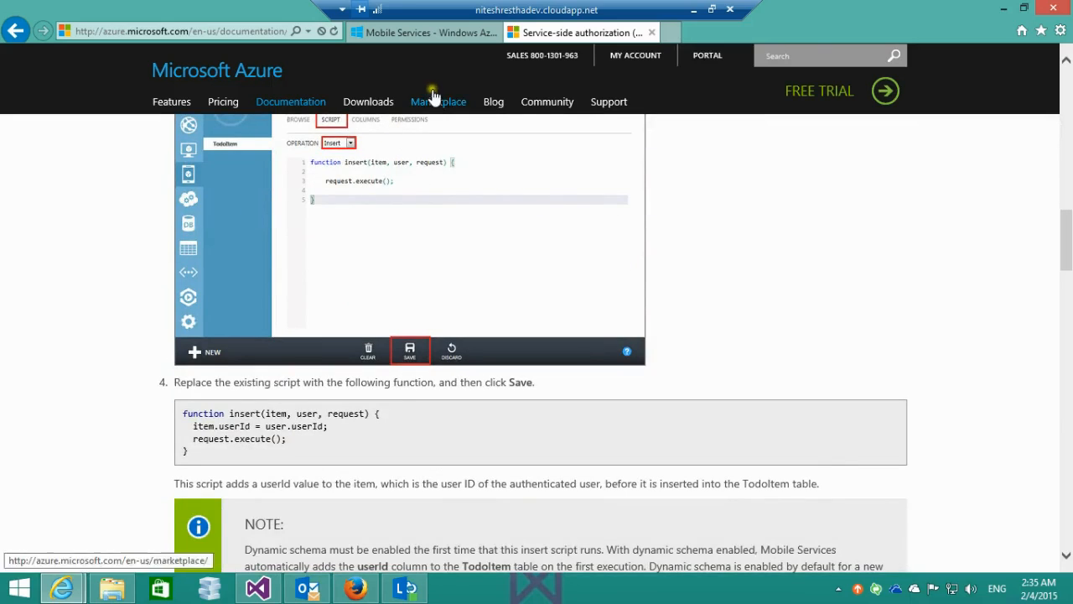
Return to the mobile service in the Azure portal and open the Insert script of its TodoItem table
click(464, 34)
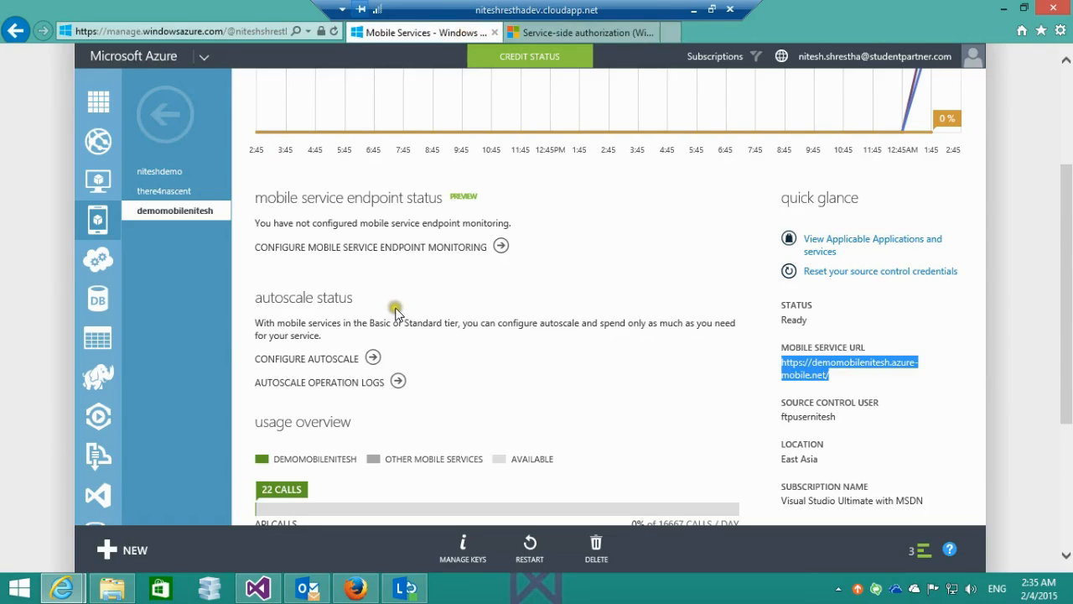
scroll(500, 317, up, 2)
click(369, 139)
click(302, 210)
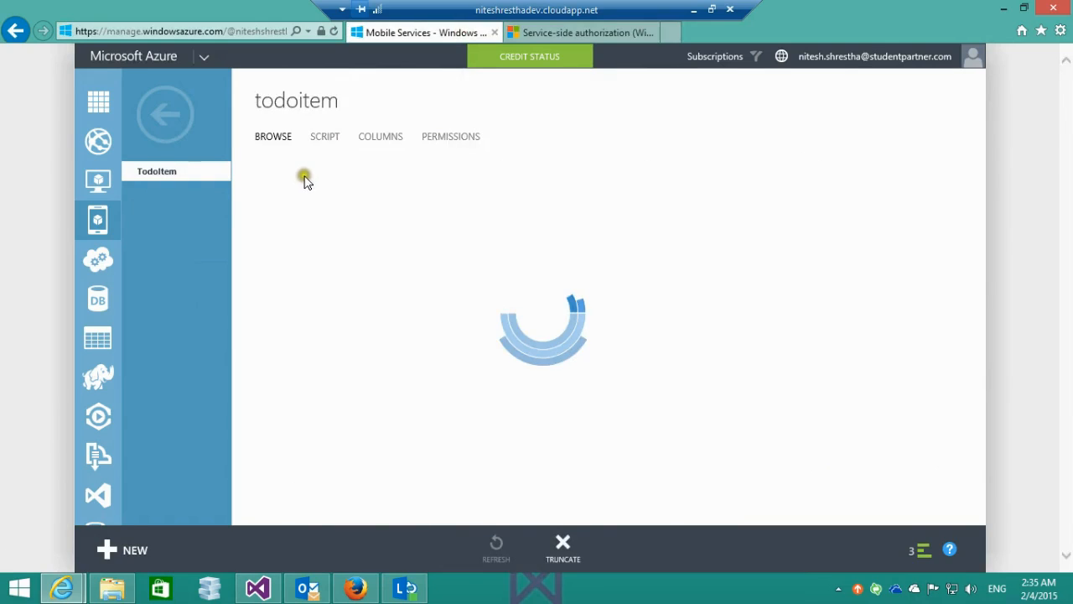
click(326, 138)
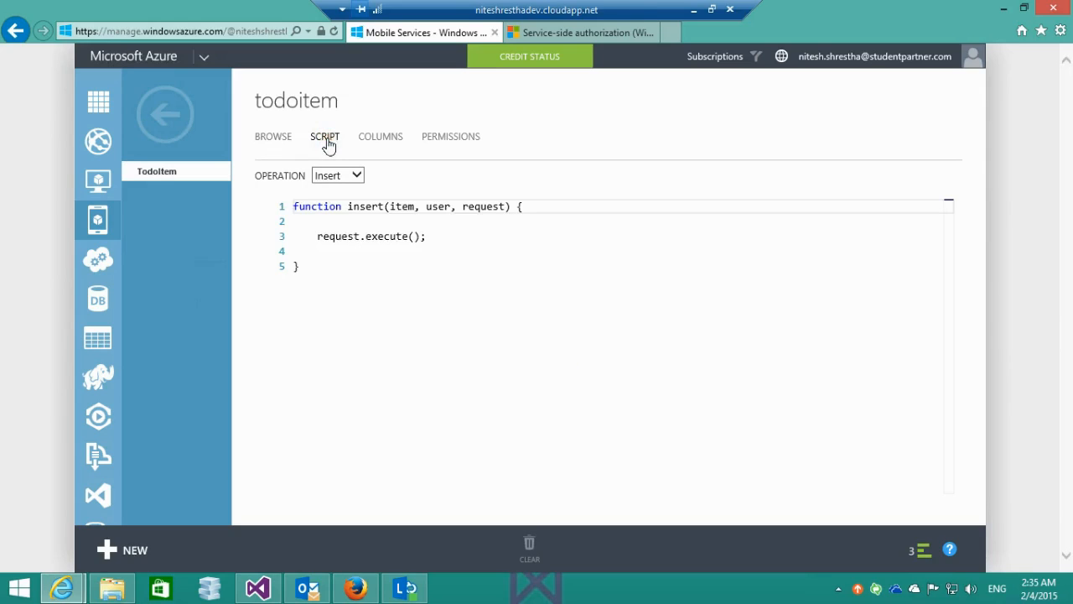
Add the line "item.userId = user.userId;" before request.execute() in the TodoItem Insert script, following the tutorial's insert function
click(548, 34)
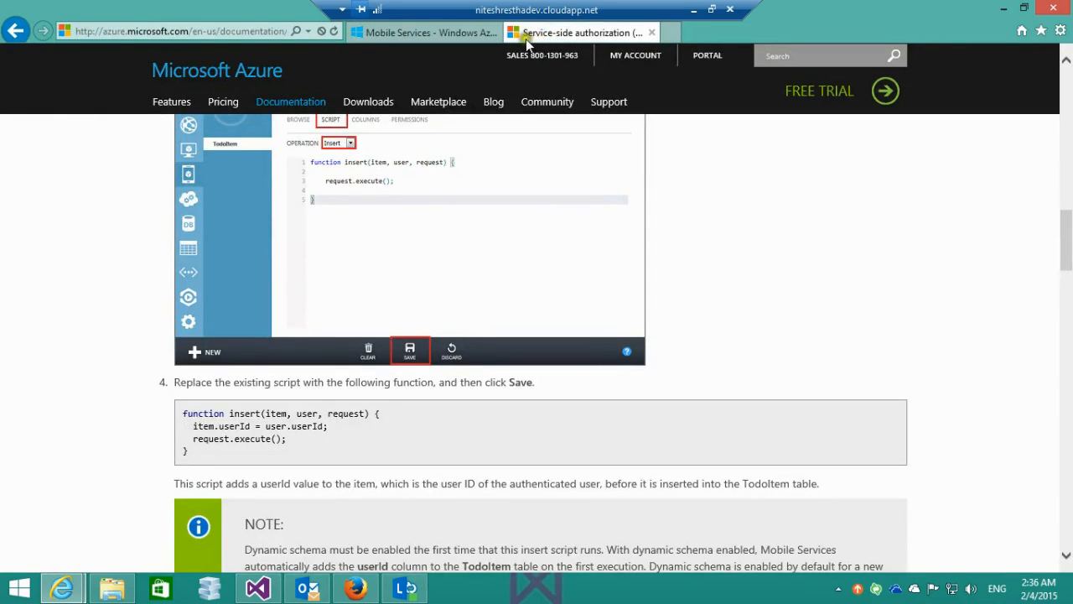
click(452, 37)
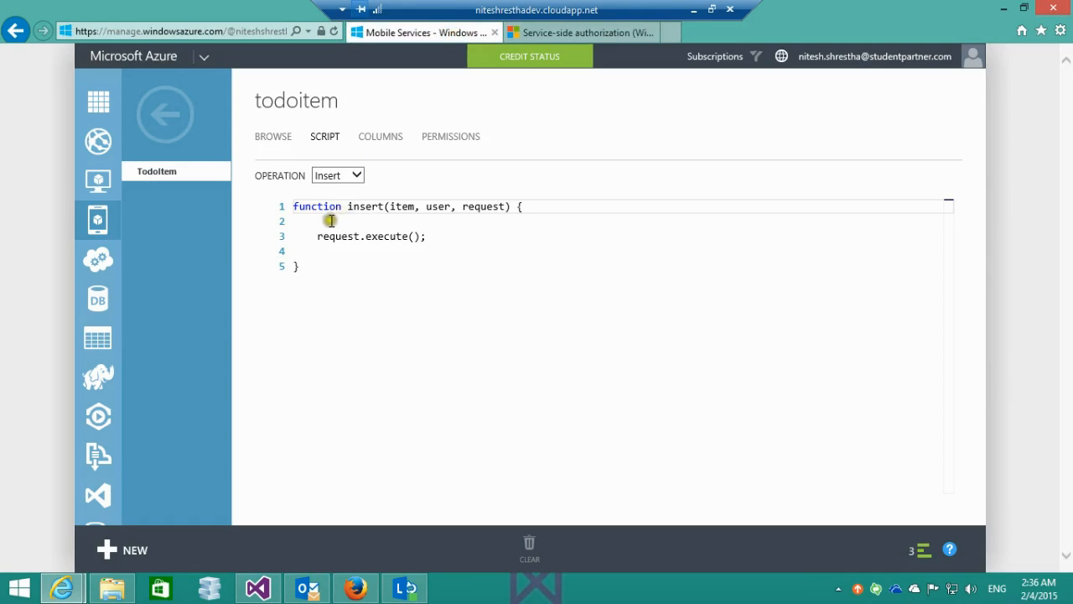
click(329, 222)
key(Tab)
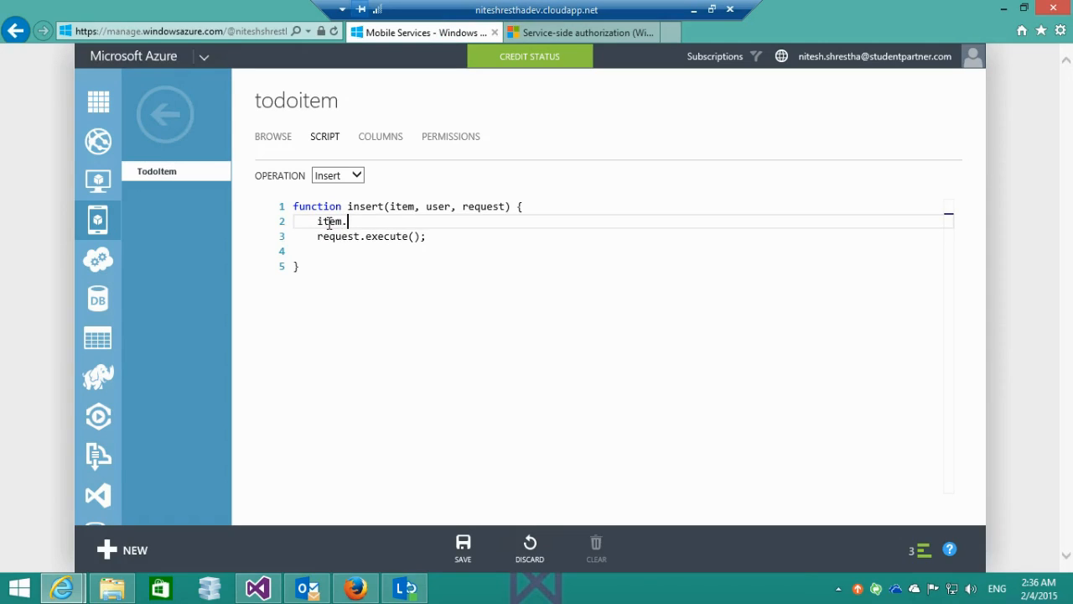
text(item.U)
key(BackSpace)
text(userId = user.)
key(BackSpace)
text(userId;)
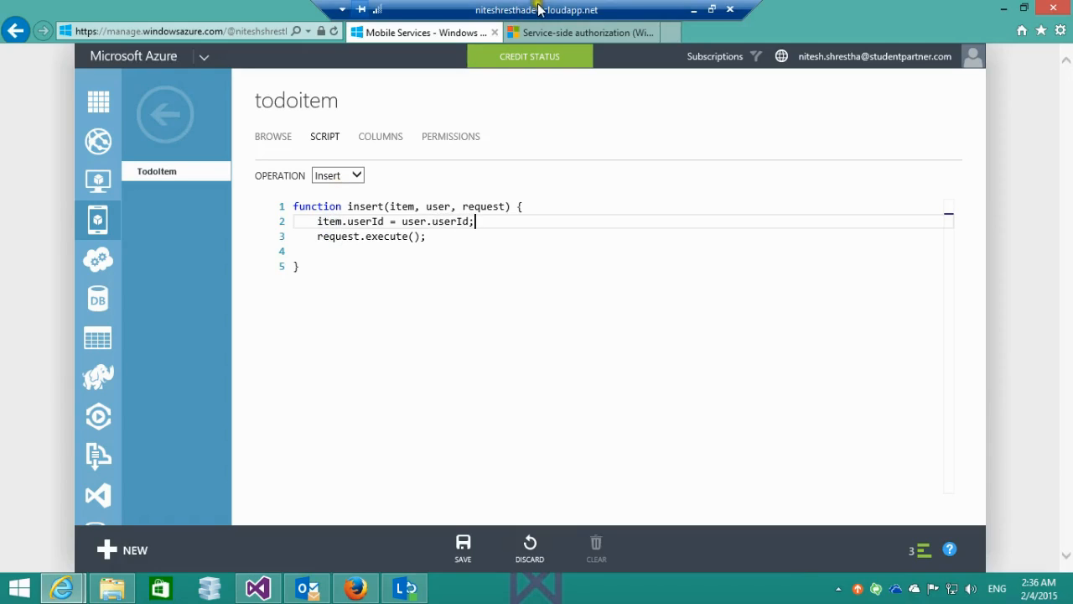
Compare the new line with the tutorial's insert function and save the Insert script
click(559, 33)
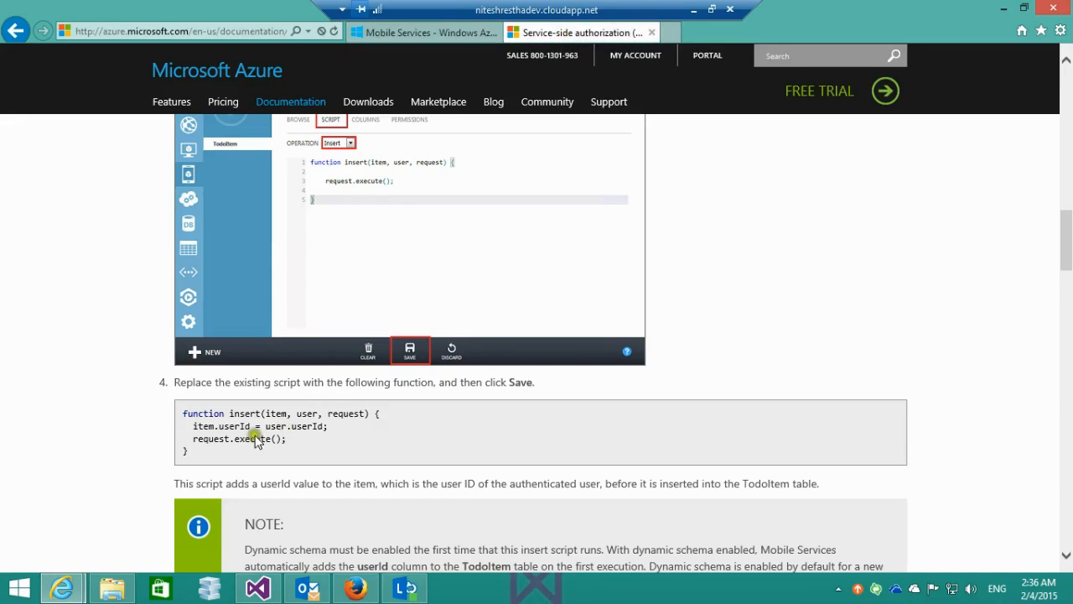
drag(193, 426, 345, 426)
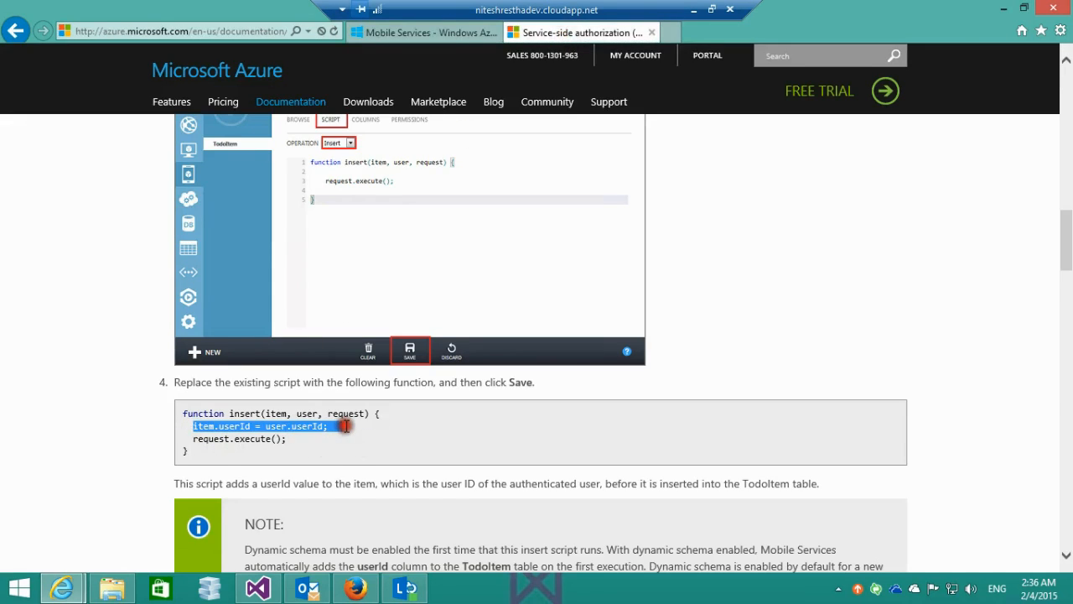
click(367, 427)
click(128, 438)
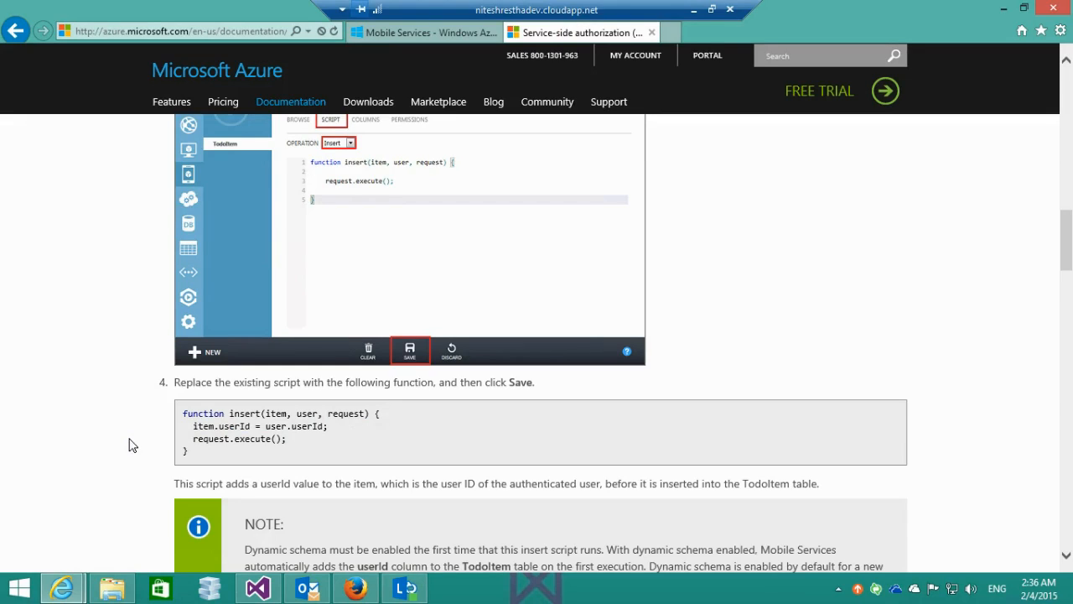
click(404, 34)
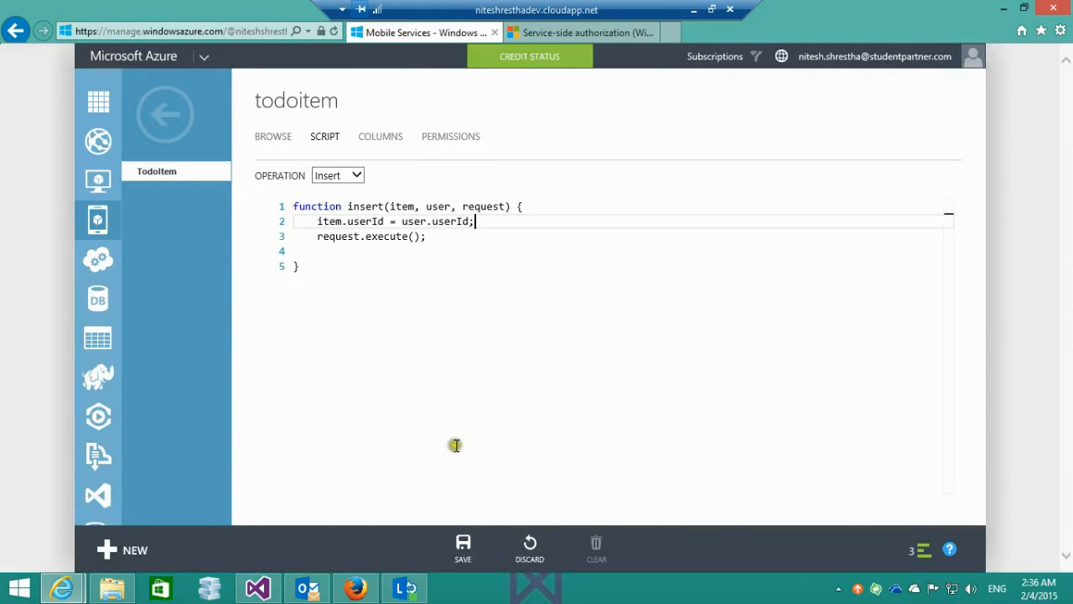
click(463, 550)
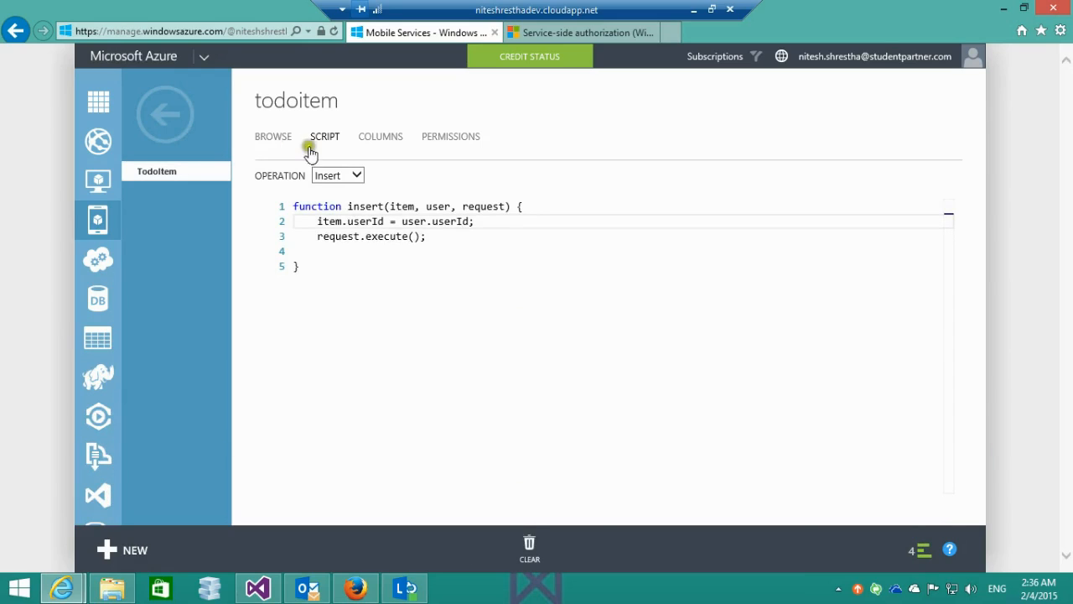
Open the TodoItem table's Read script and add an empty "query.where({});" call before request.execute()
click(359, 176)
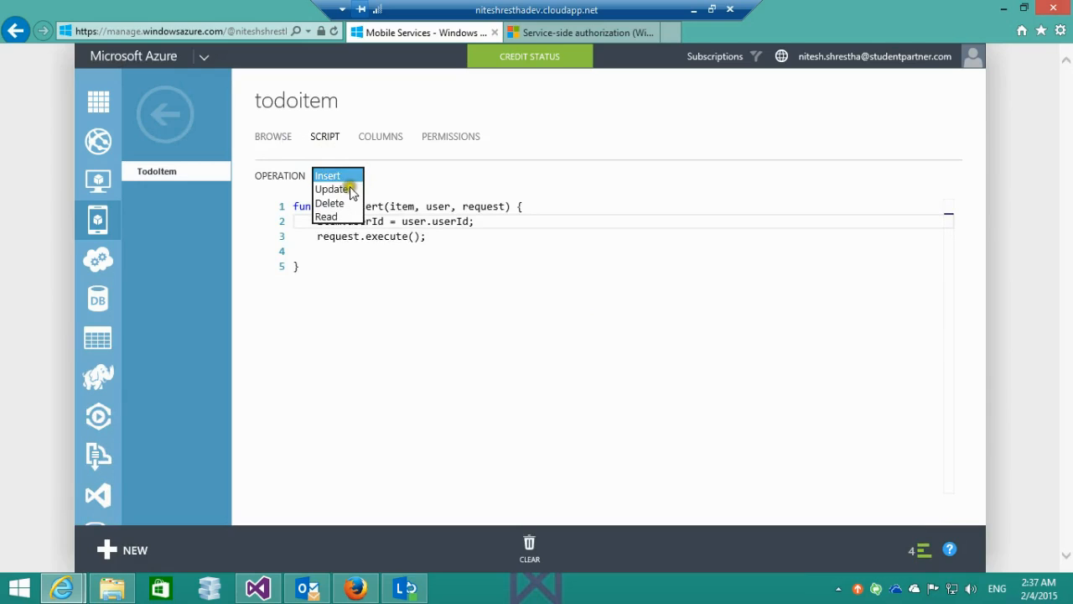
click(327, 216)
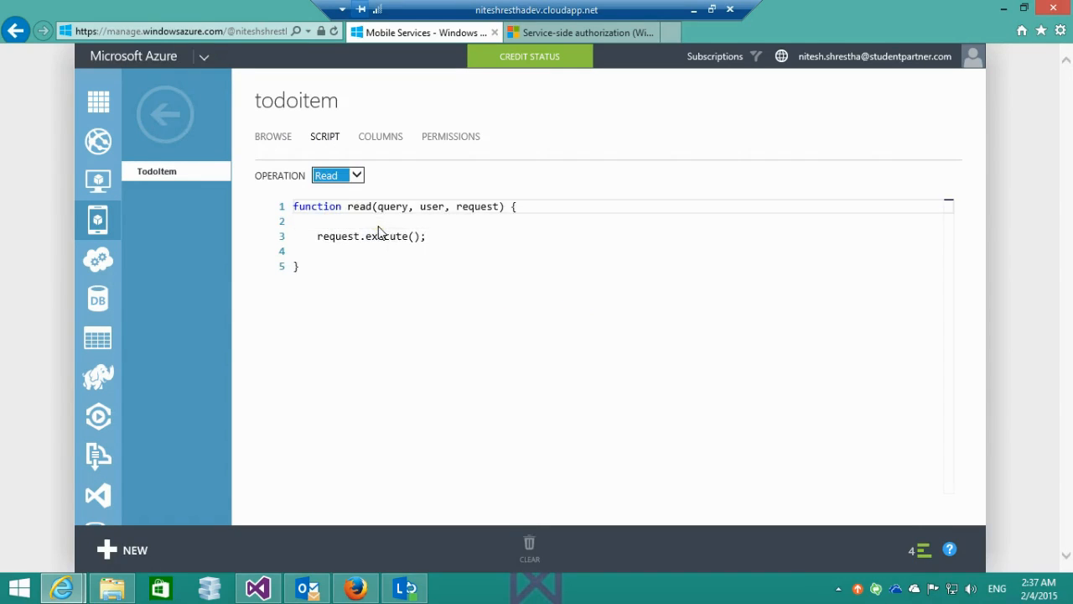
click(319, 222)
key(Tab)
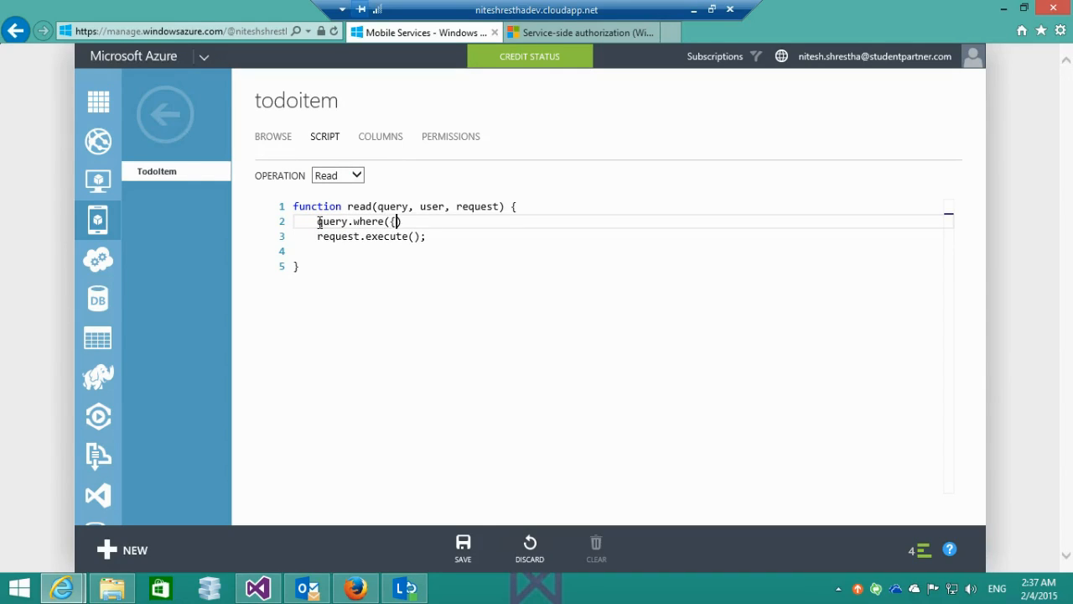
text(query.where({});)
key(Left)
key(Left)
text(user)
key(BackSpace)
key(BackSpace)
key(BackSpace)
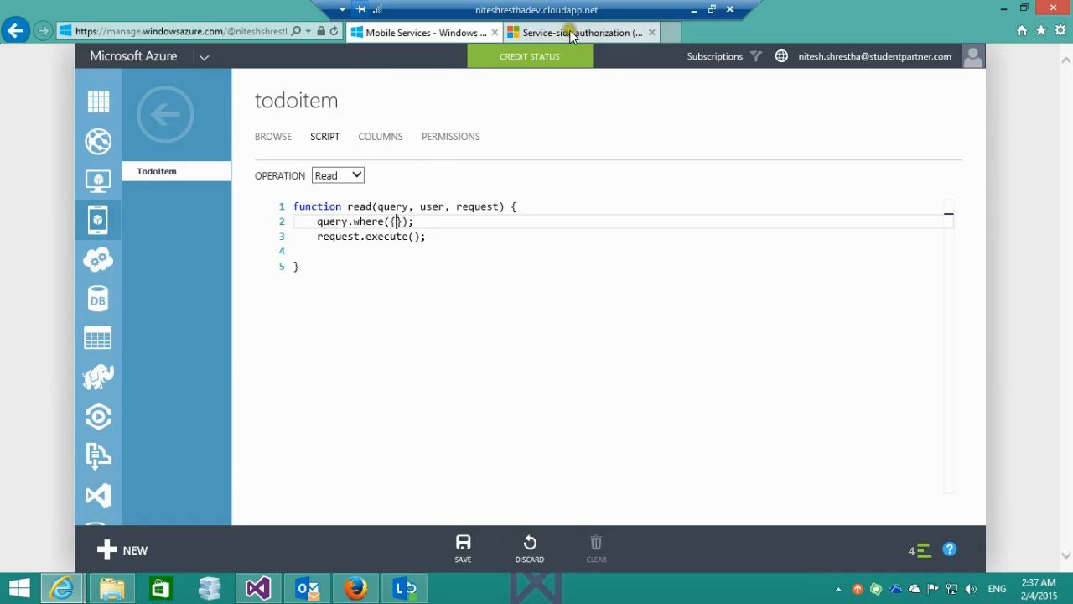
Fill the where filter with "userId: user.userId" as in the tutorial's read function, save the Read script and dismiss the notifications
click(569, 32)
scroll(139, 397, down, 5)
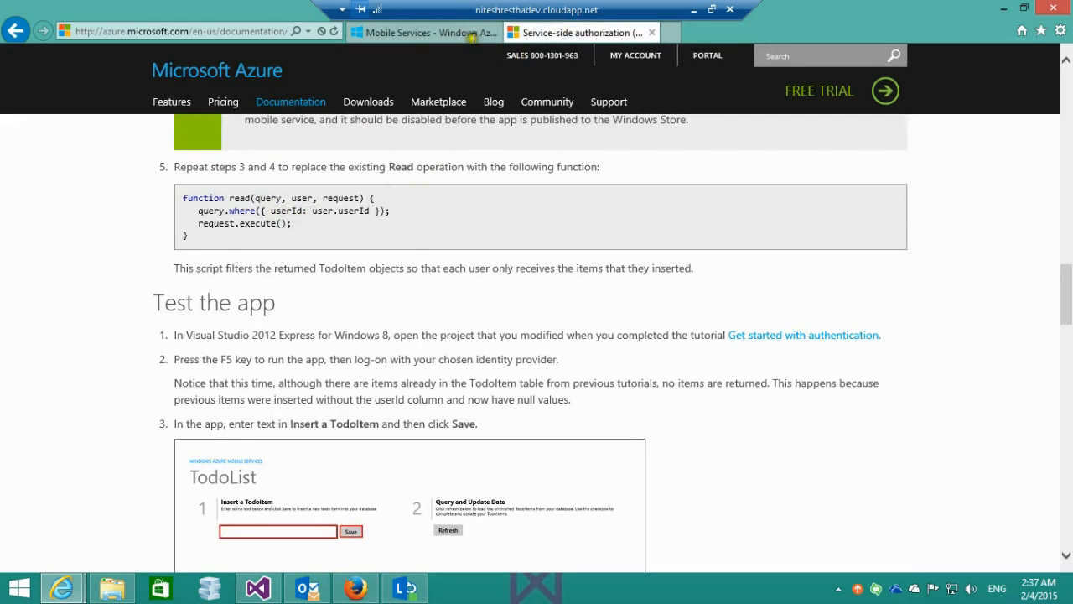
click(432, 34)
text(user)
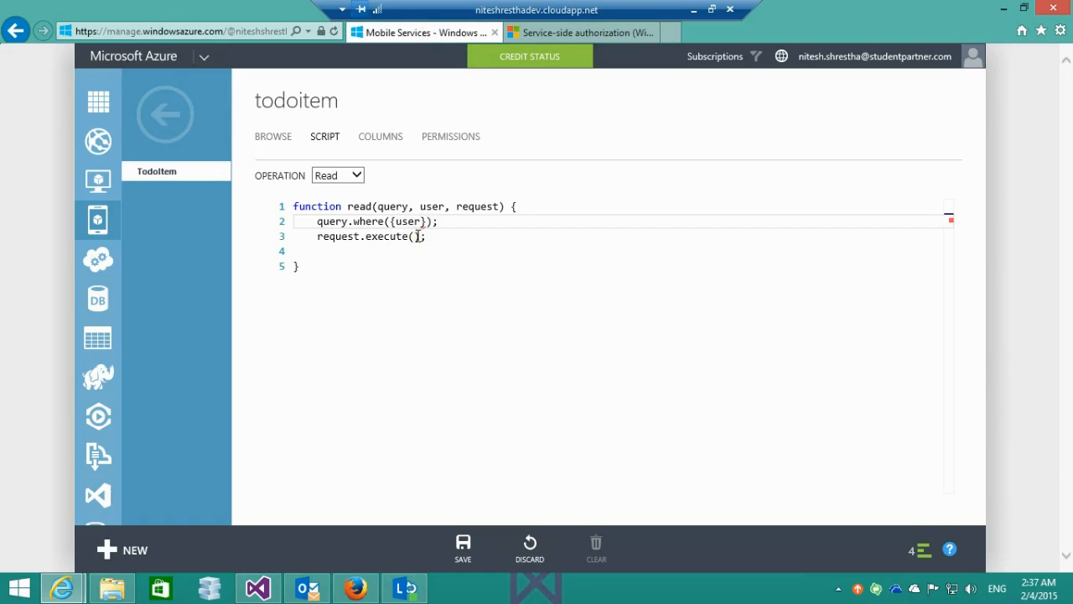
text(I)
click(611, 35)
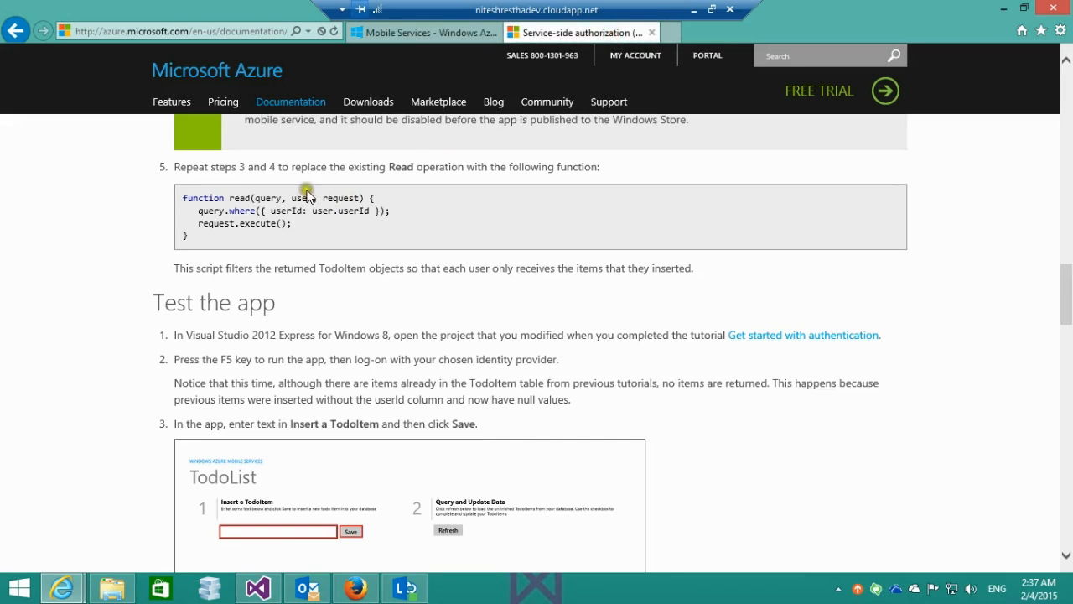
click(445, 35)
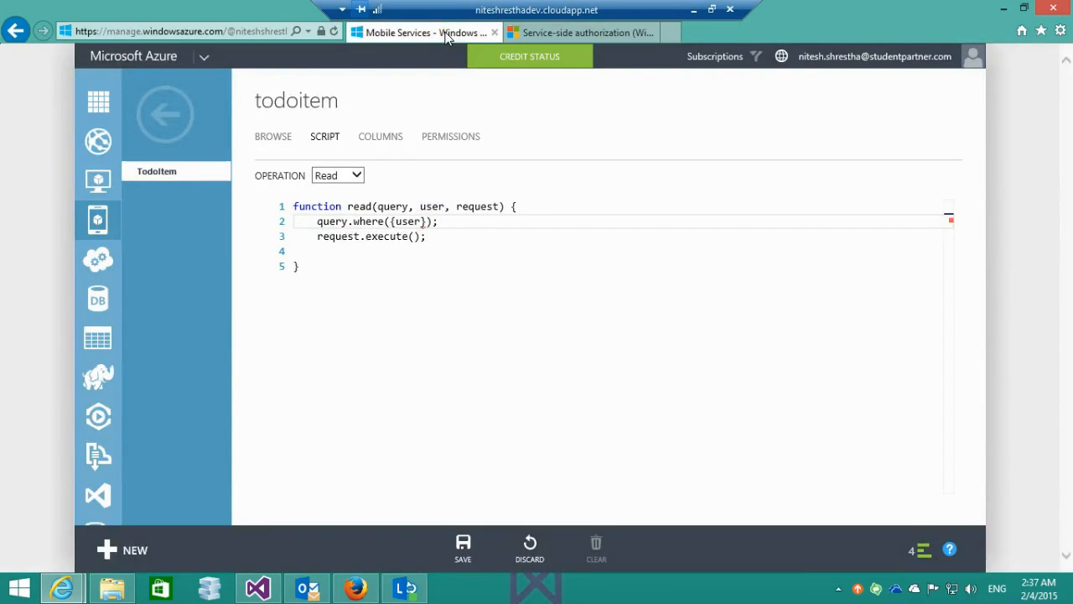
text(Id: user.User)
key(BackSpace)
key(BackSpace)
key(BackSpace)
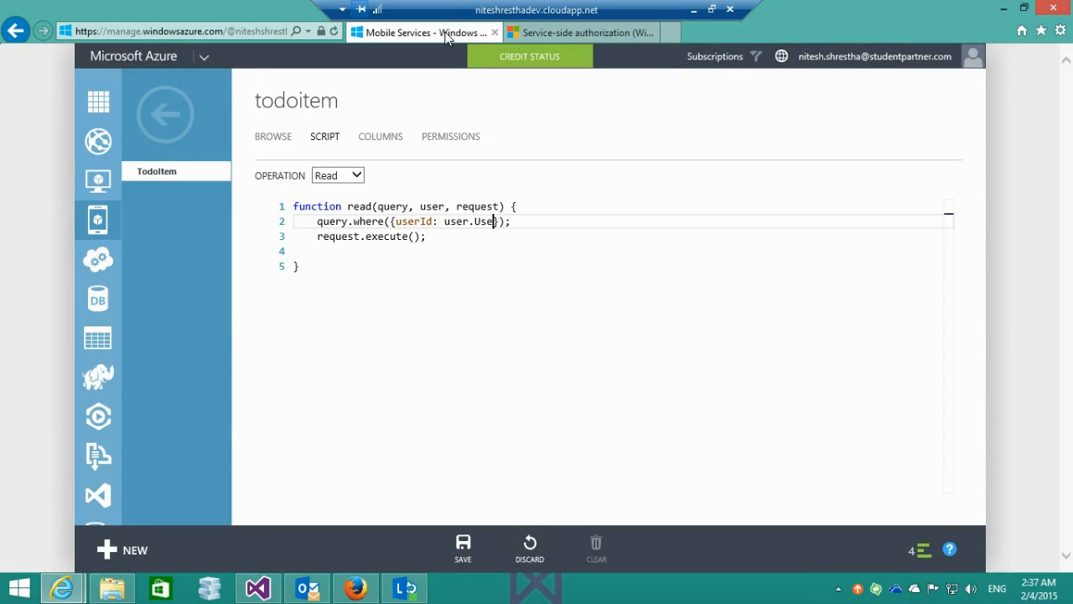
text(userId)
click(462, 549)
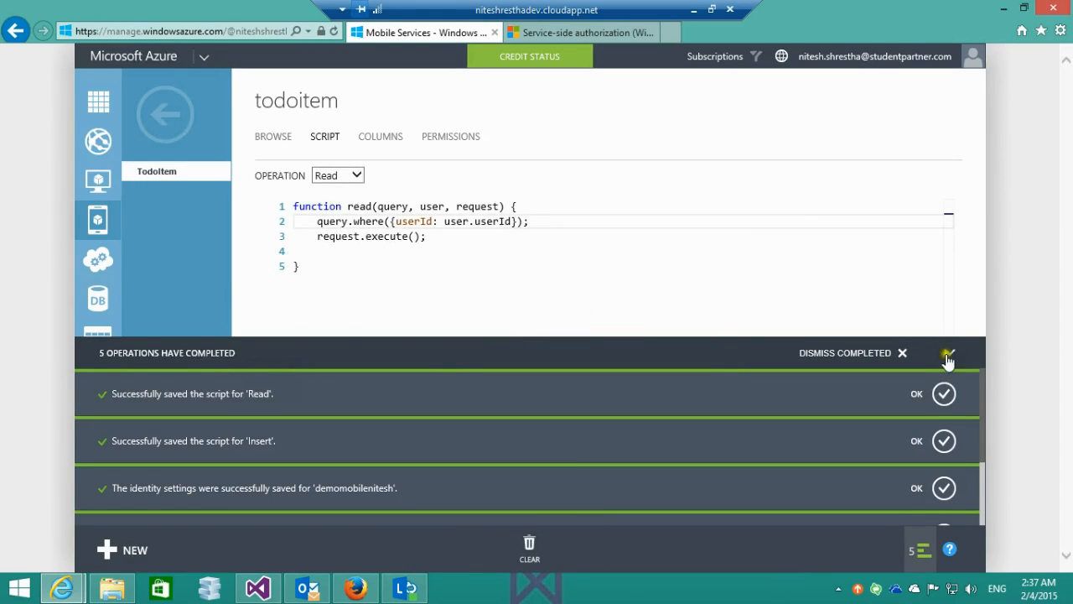
click(948, 357)
Check the dynamic schema setting in the mobile service's dashboard summary and on its configuration page
click(164, 116)
click(305, 139)
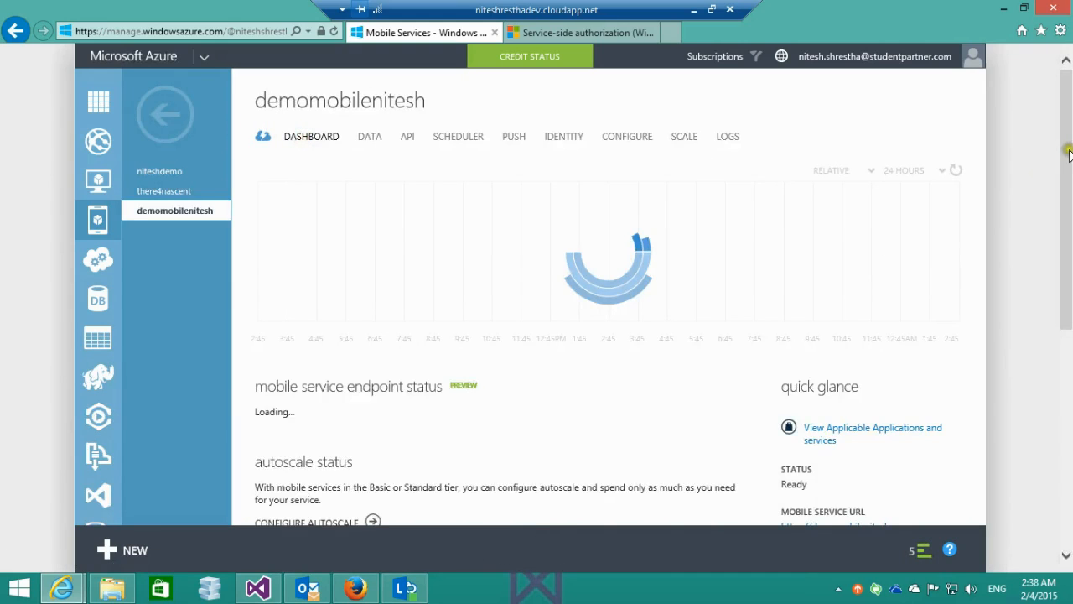
drag(1069, 252, 1069, 344)
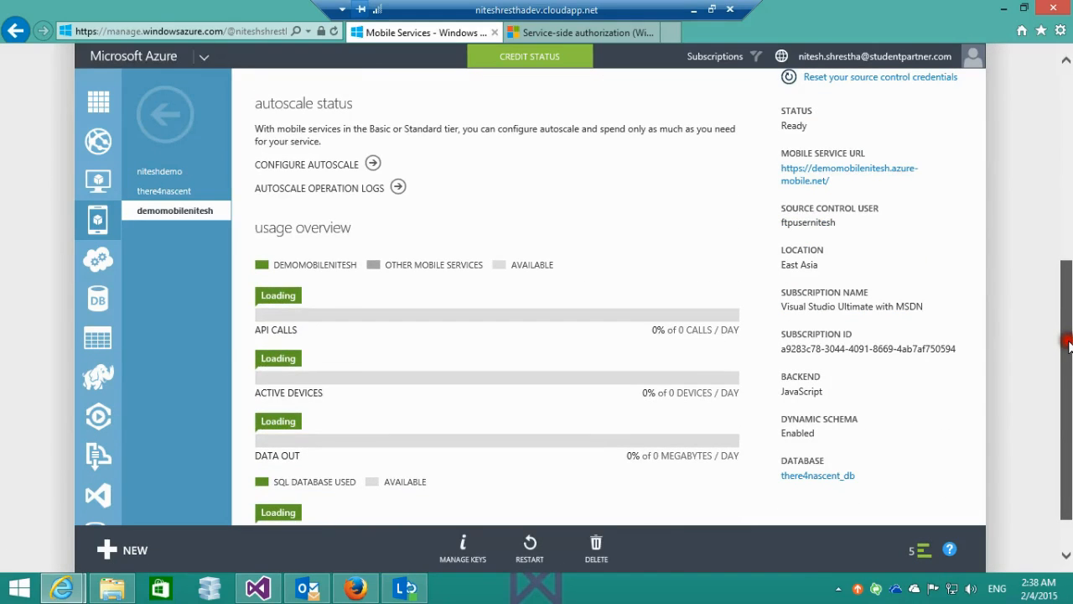
drag(787, 421, 827, 427)
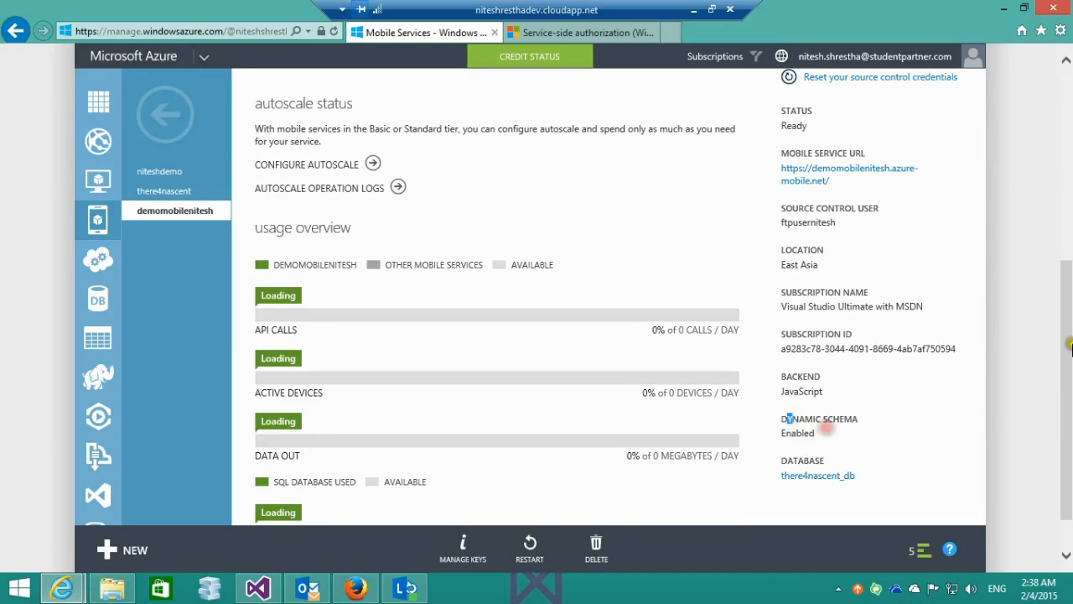
drag(1069, 344, 1061, 151)
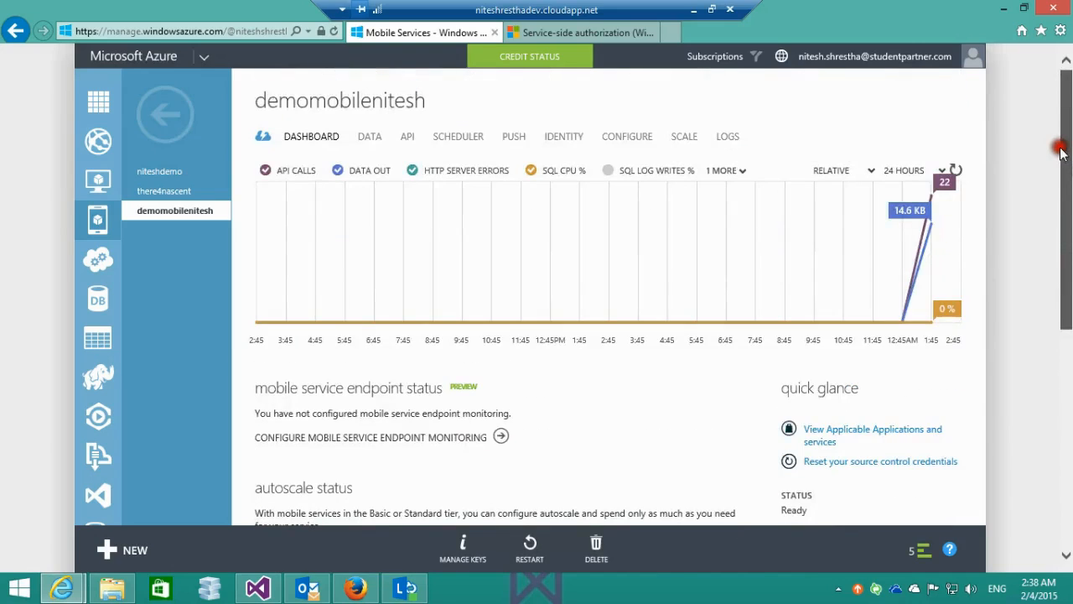
click(637, 139)
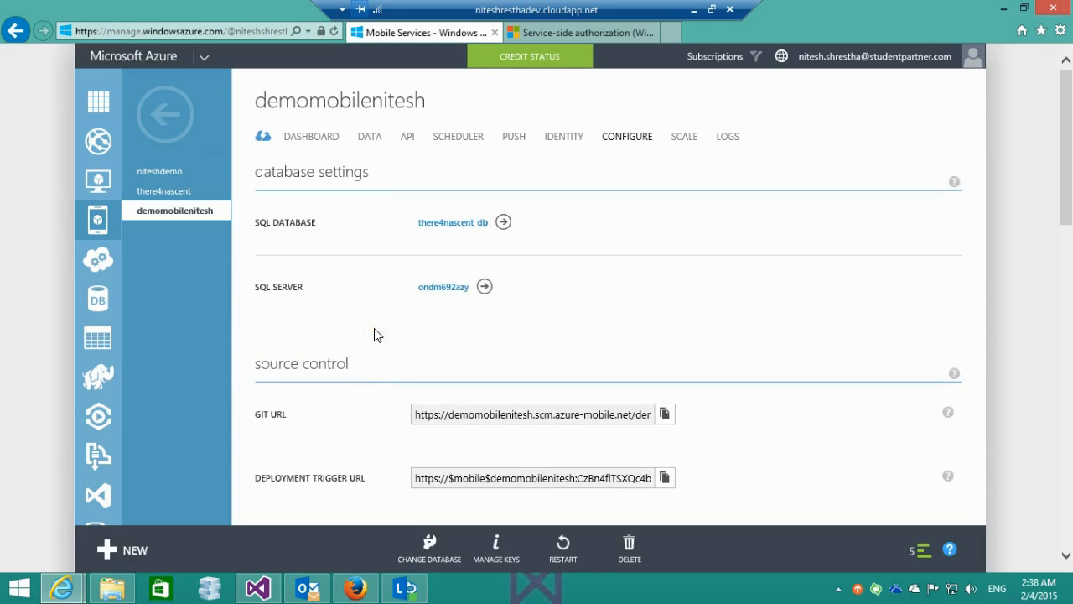
scroll(375, 334, down, 5)
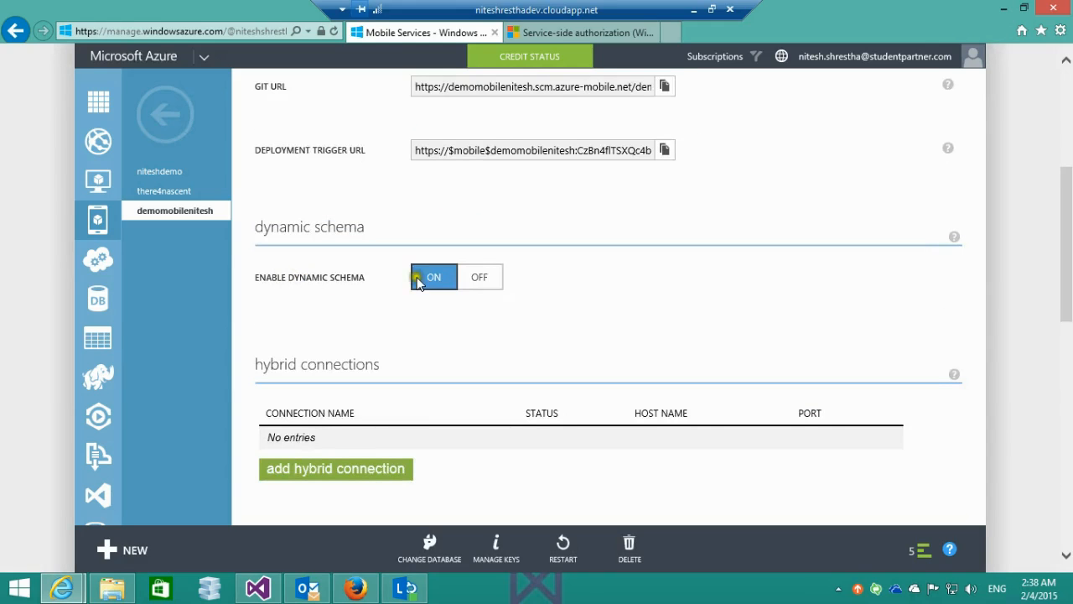
scroll(382, 241, up, 5)
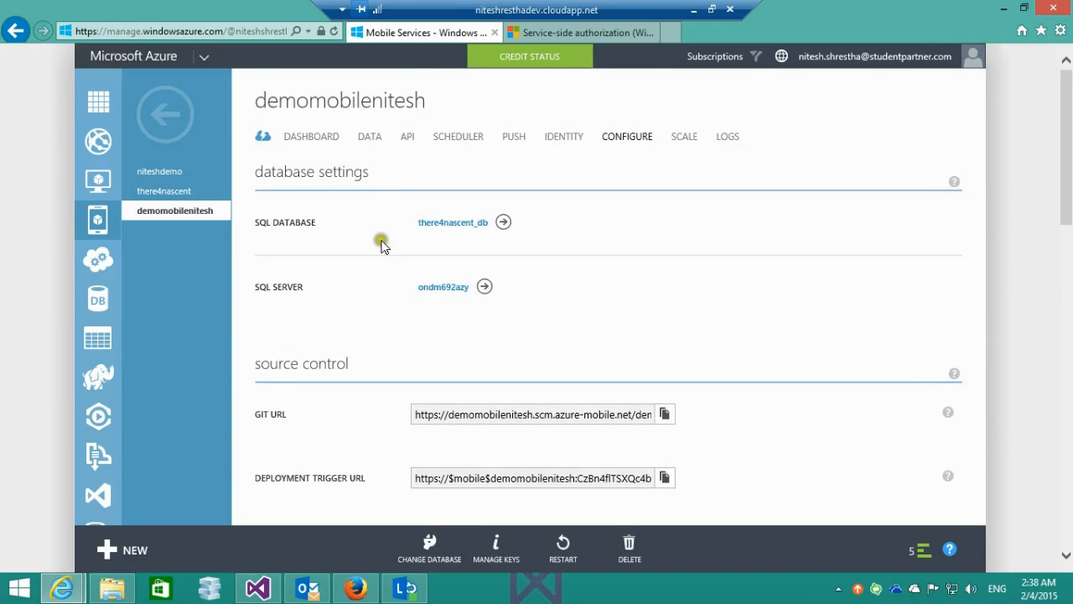
Switch to Visual Studio, run the app and sign in with the Microsoft account name and password
click(255, 590)
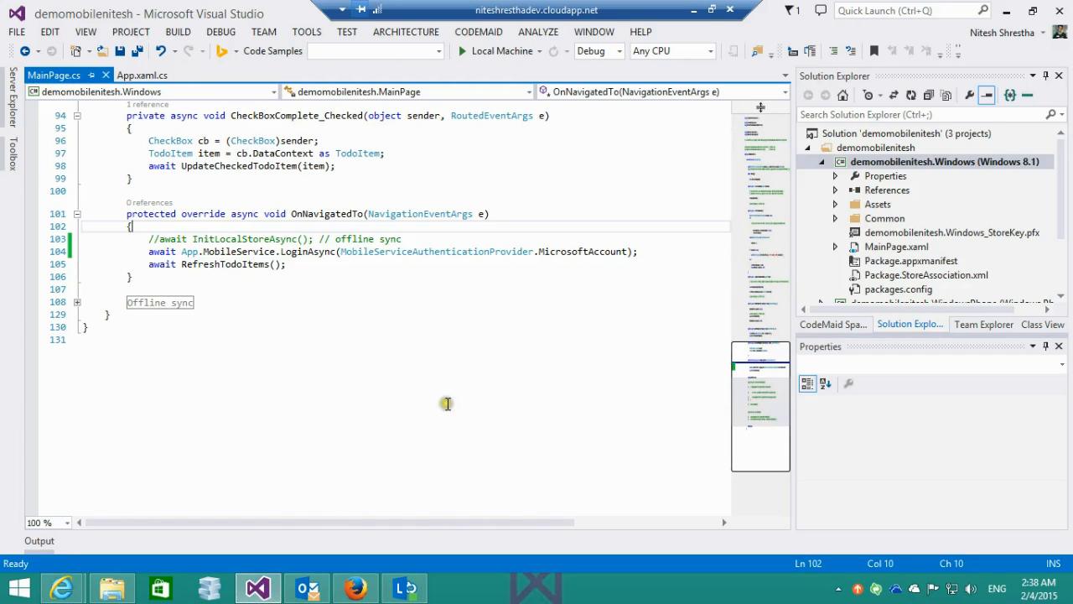
key(F5)
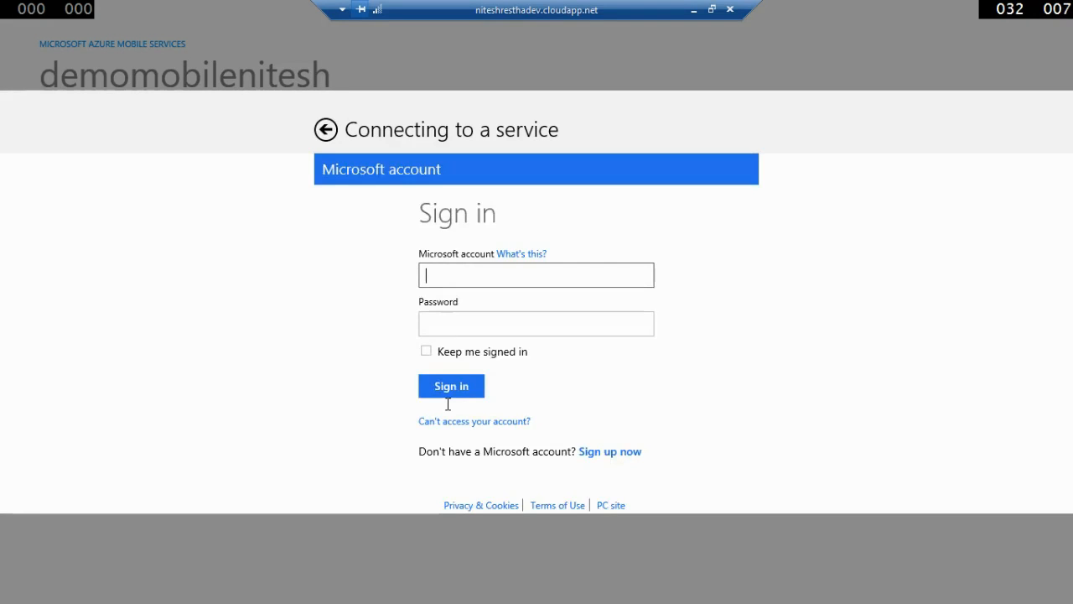
key(Tab)
text(••••••••••••••)
key(Return)
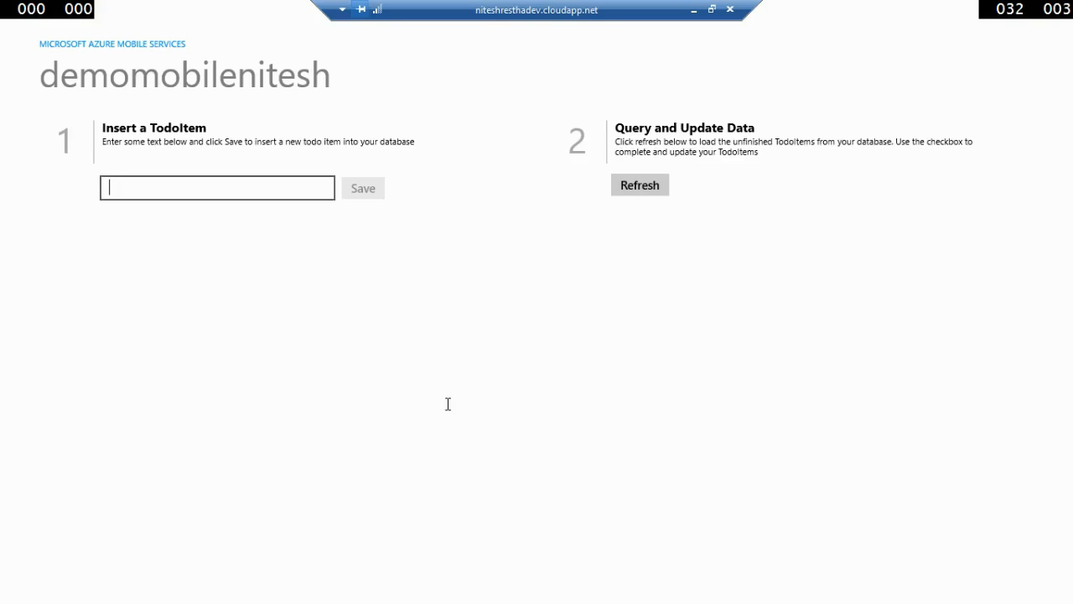
Refresh the todo list in the running app and save a new TodoItem named "There4 Data 1"
click(647, 192)
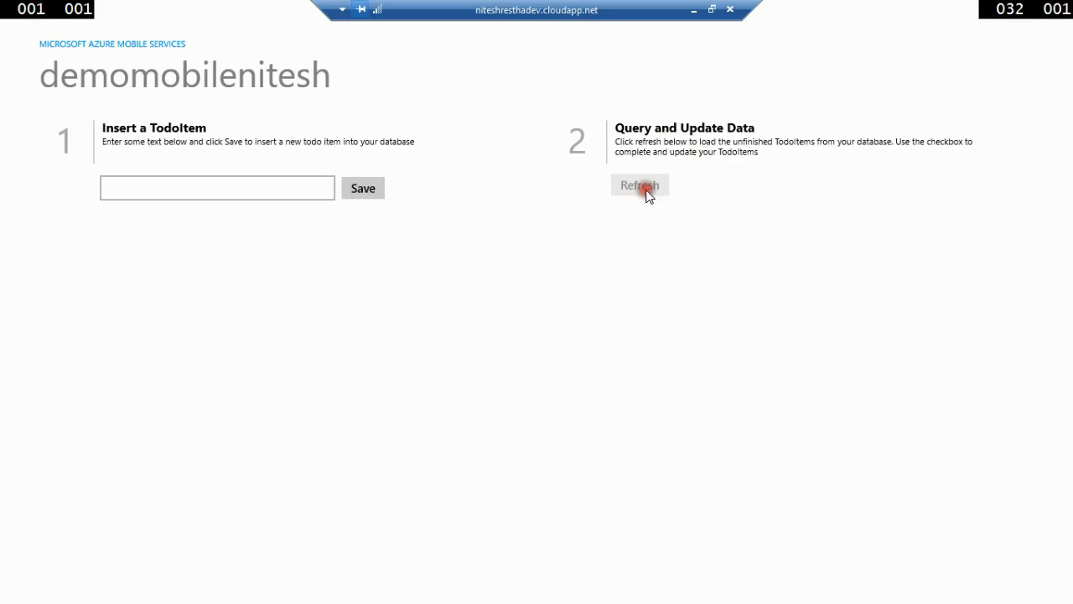
click(647, 192)
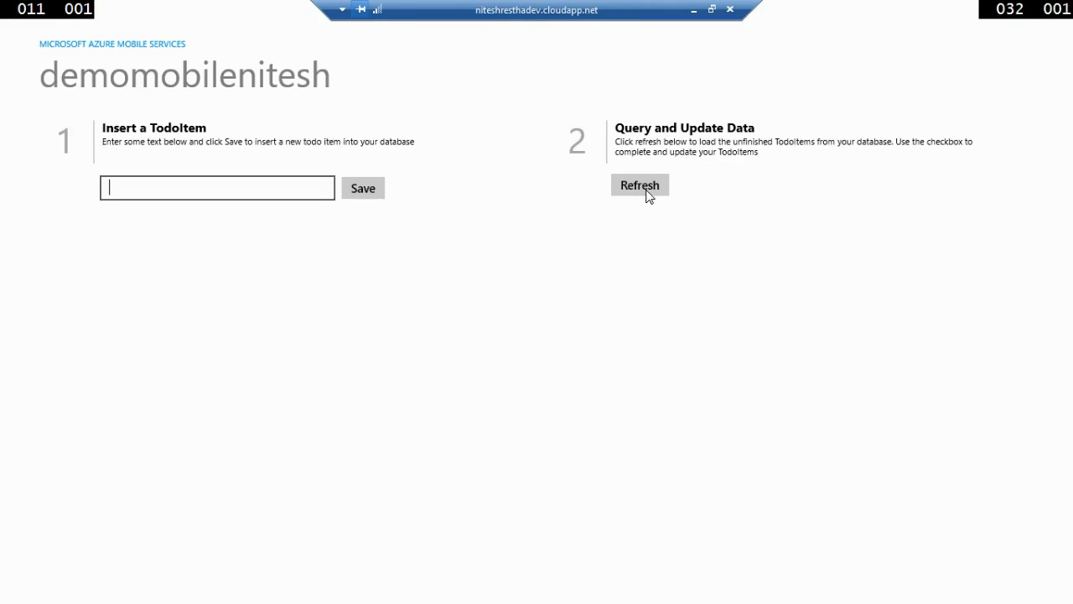
click(248, 186)
text(There4 Data 1)
click(363, 191)
Save two more TodoItems named "There4 Data 2" and "There4 Data 3"
click(235, 191)
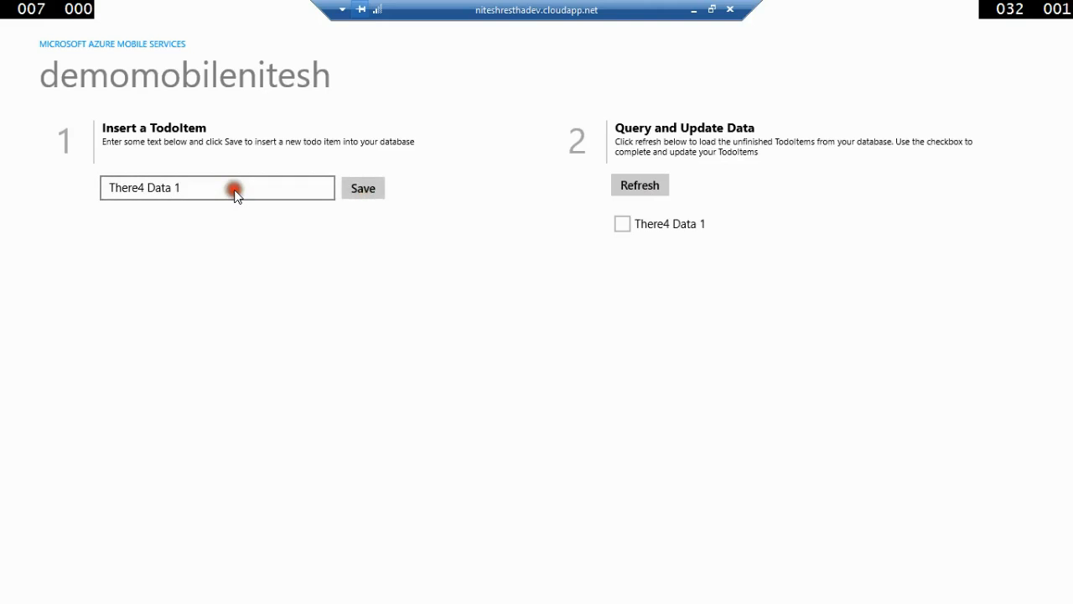
key(BackSpace)
text(2)
click(361, 187)
click(247, 190)
key(BackSpace)
text(3)
click(360, 191)
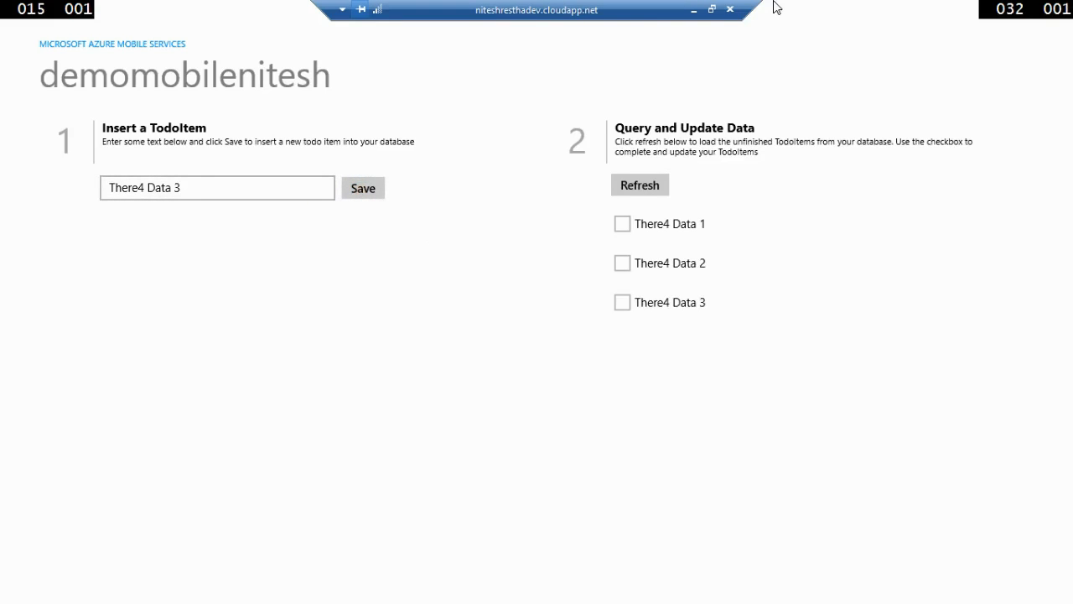
Return to Visual Studio and stop debugging the app
click(834, 92)
key(alt+Tab)
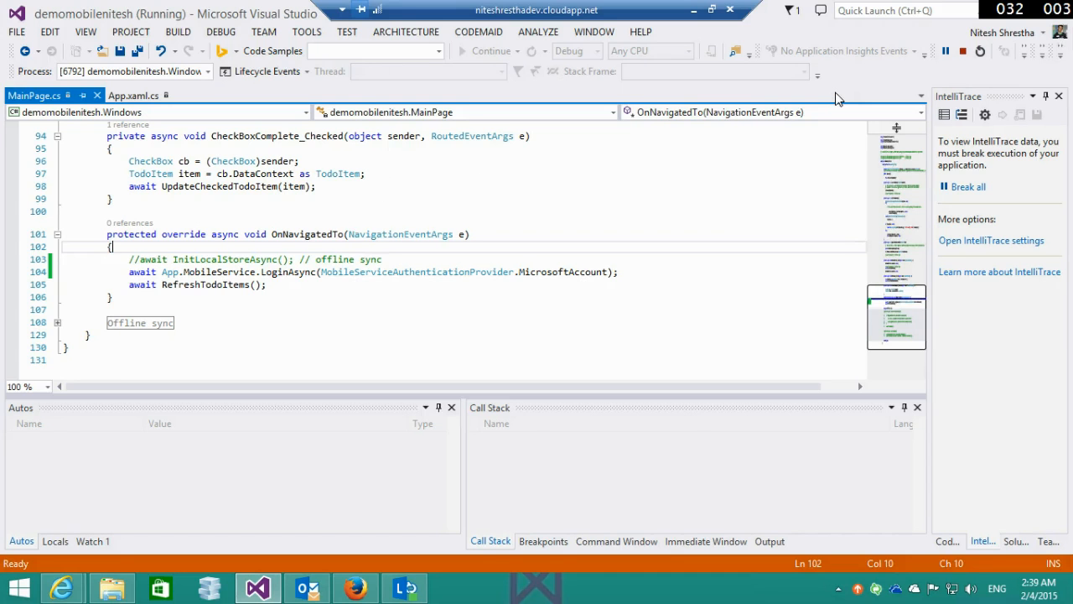
key(shift+F5)
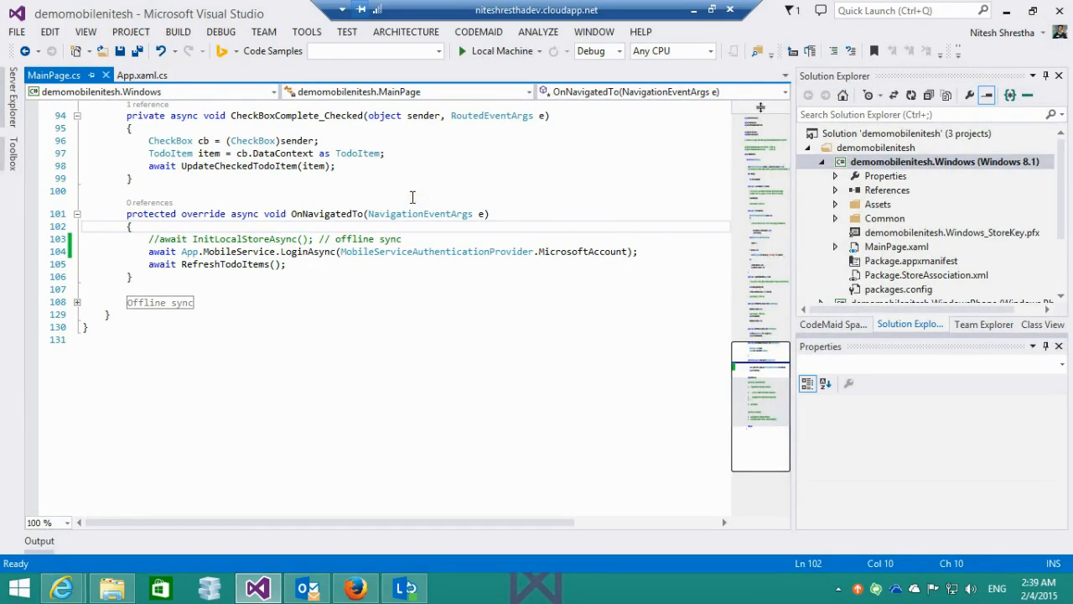
key(F5)
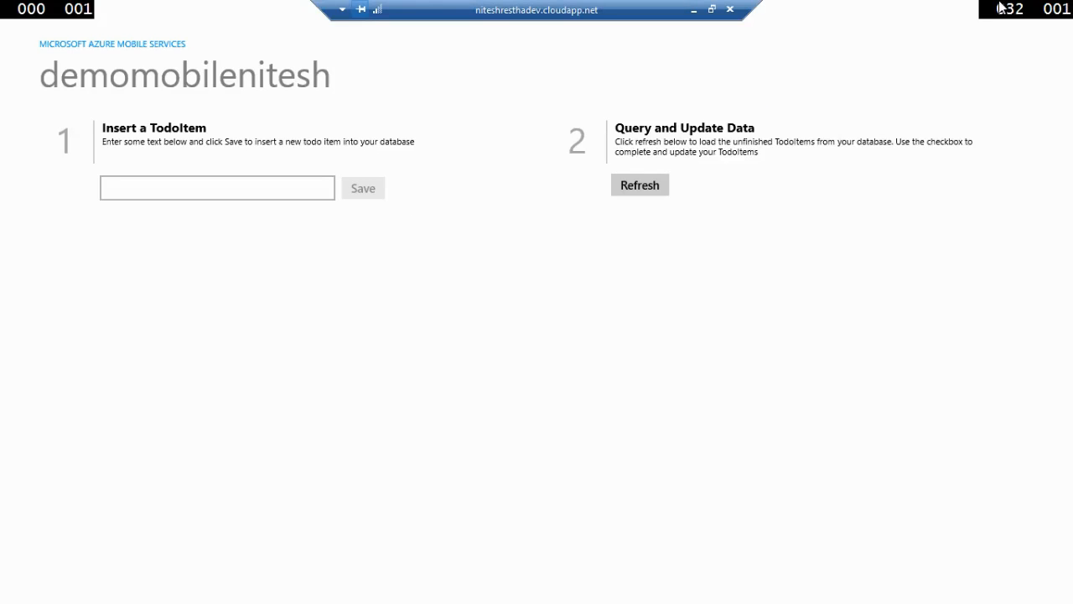
mouse_move(1060, 8)
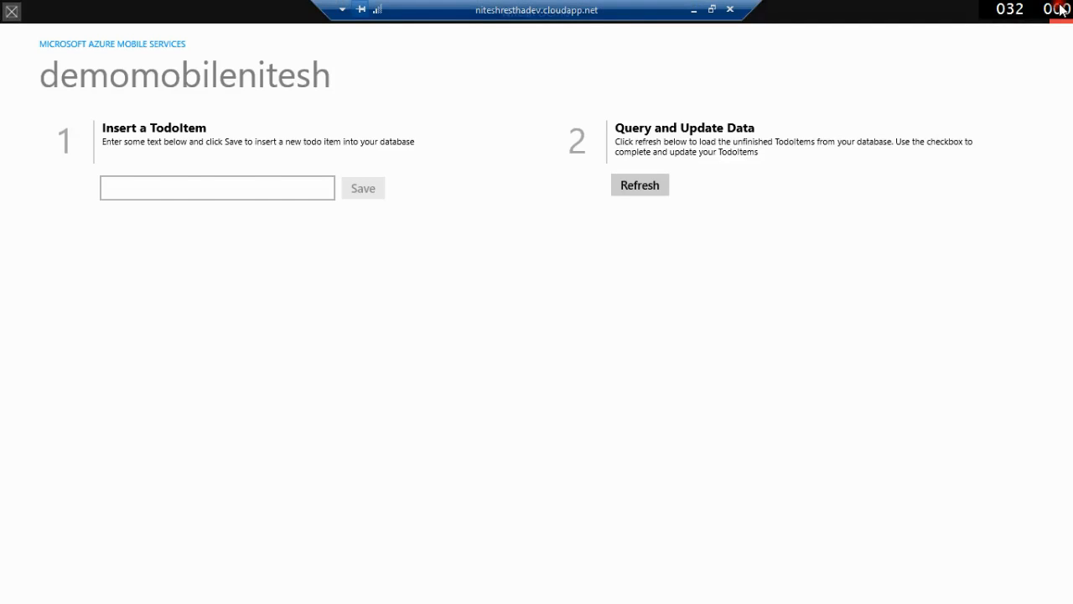
click(1060, 8)
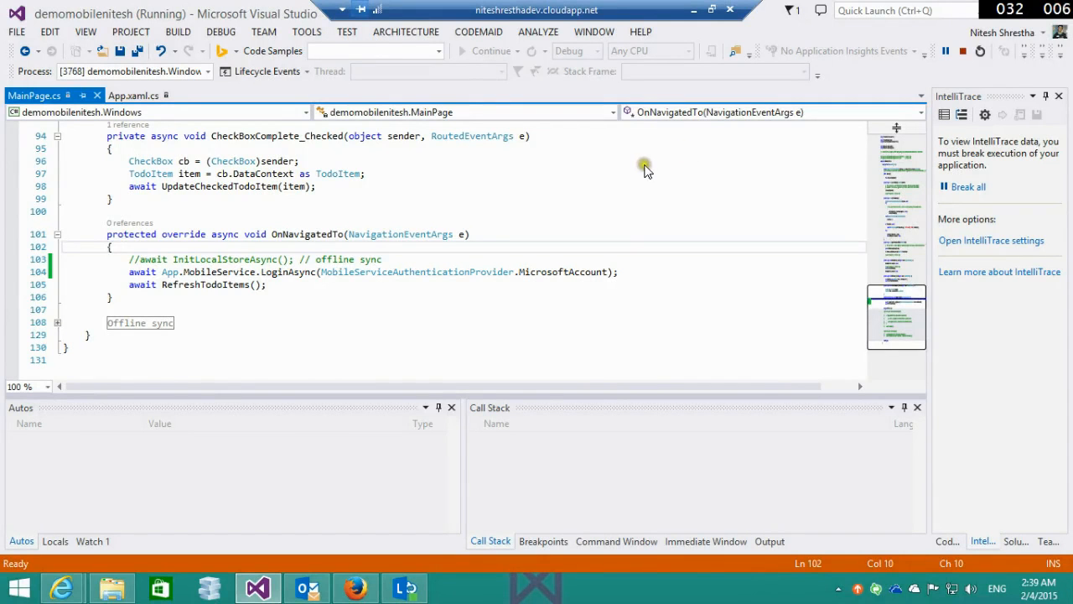
click(963, 51)
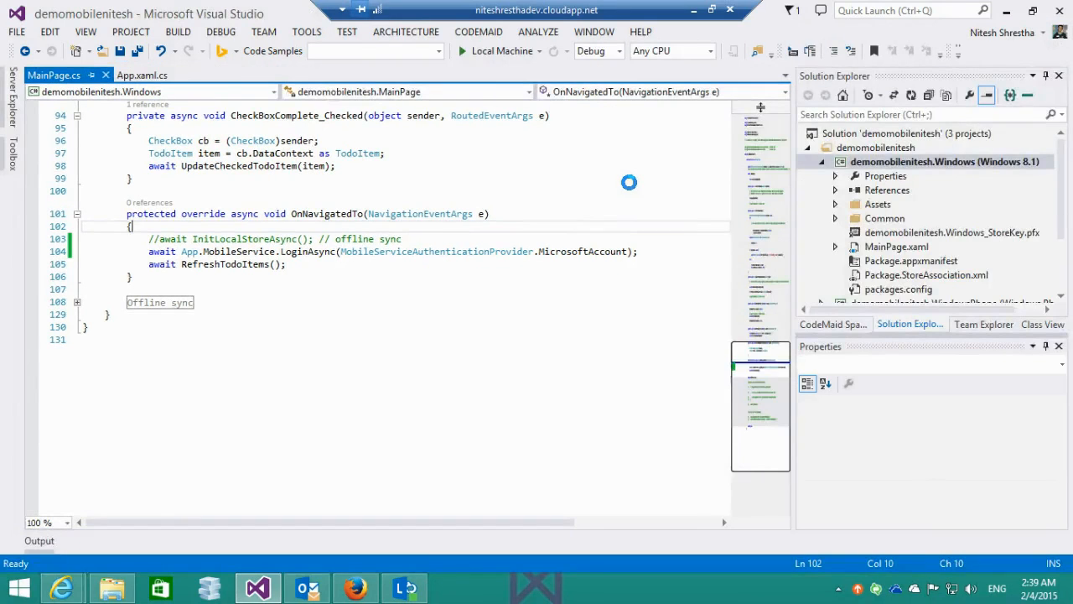
click(432, 192)
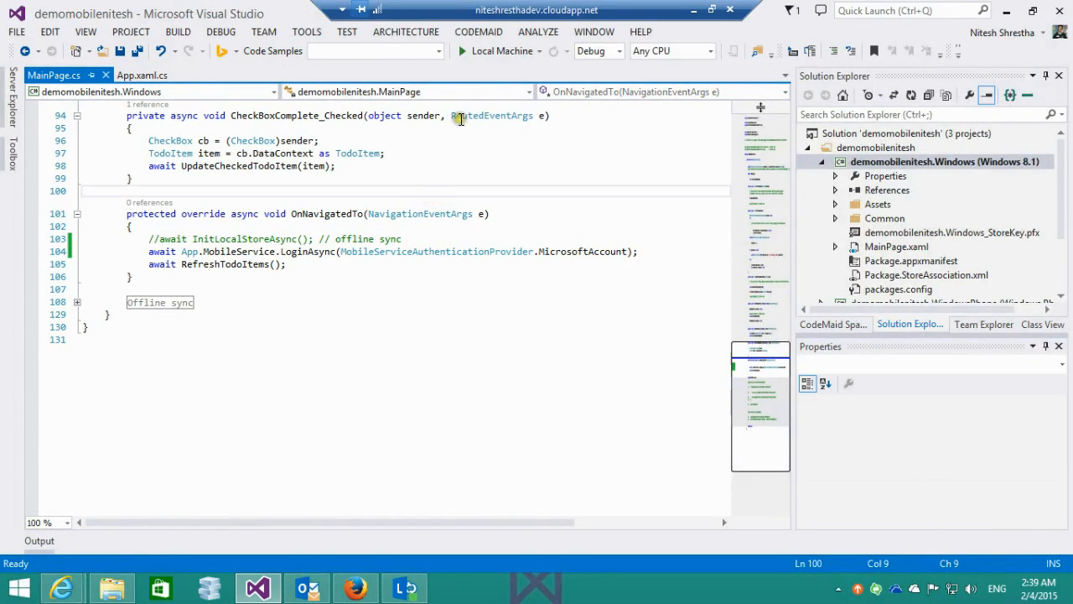
Run the app on the local machine and sign in with the second Microsoft account's e-mail and password, accepting the access request
click(506, 54)
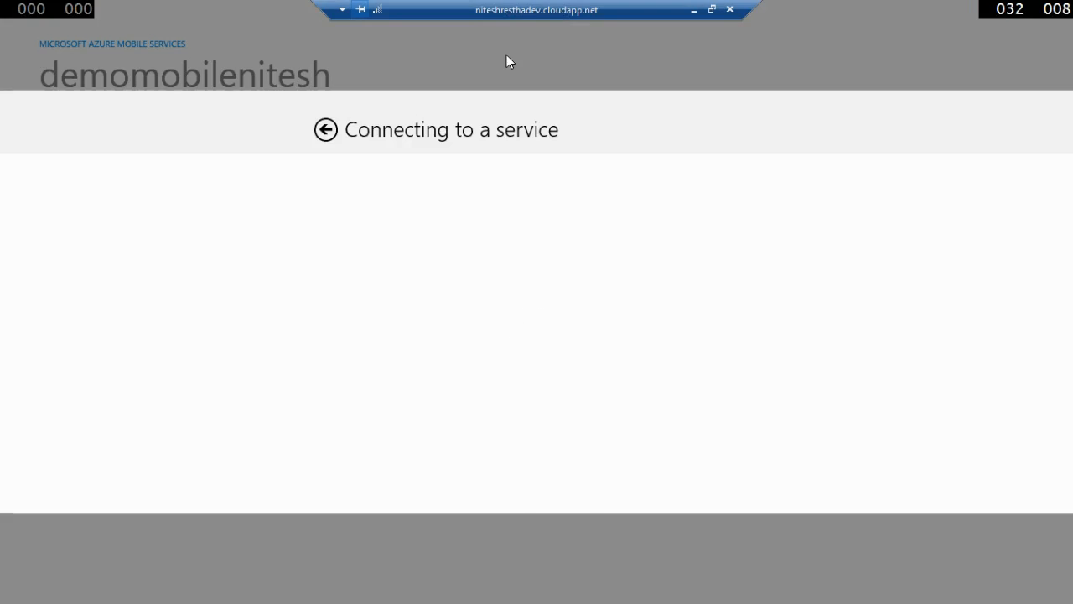
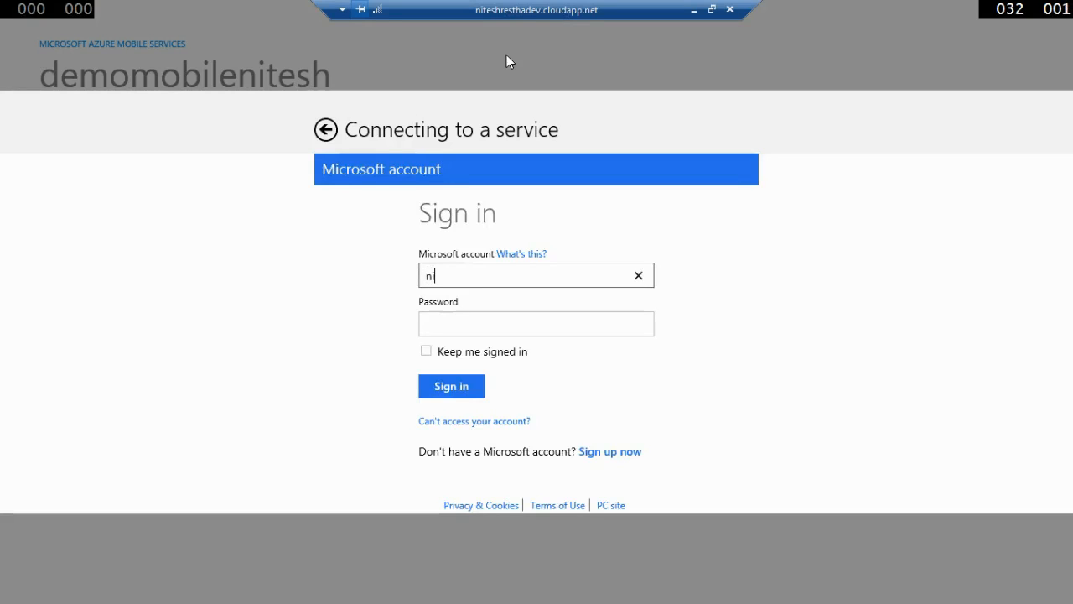
key(Tab)
text(•)
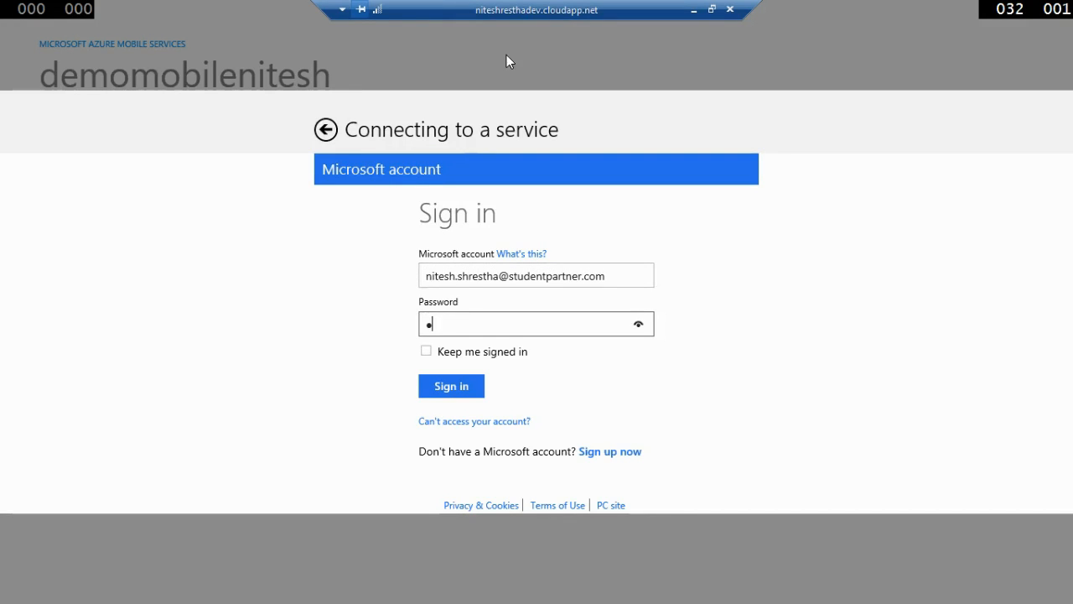
text(•••••••••••••••)
key(BackSpace)
key(BackSpace)
key(BackSpace)
key(BackSpace)
key(BackSpace)
key(BackSpace)
key(BackSpace)
key(BackSpace)
key(BackSpace)
key(BackSpace)
key(BackSpace)
key(BackSpace)
key(BackSpace)
key(BackSpace)
key(BackSpace)
text(•••••••••)
key(Return)
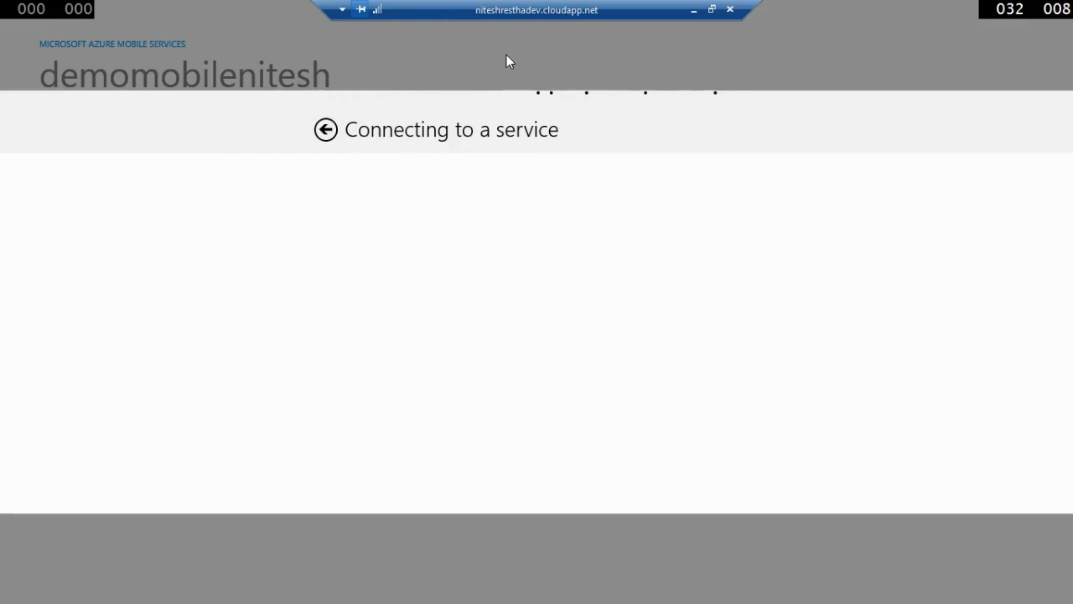
click(452, 436)
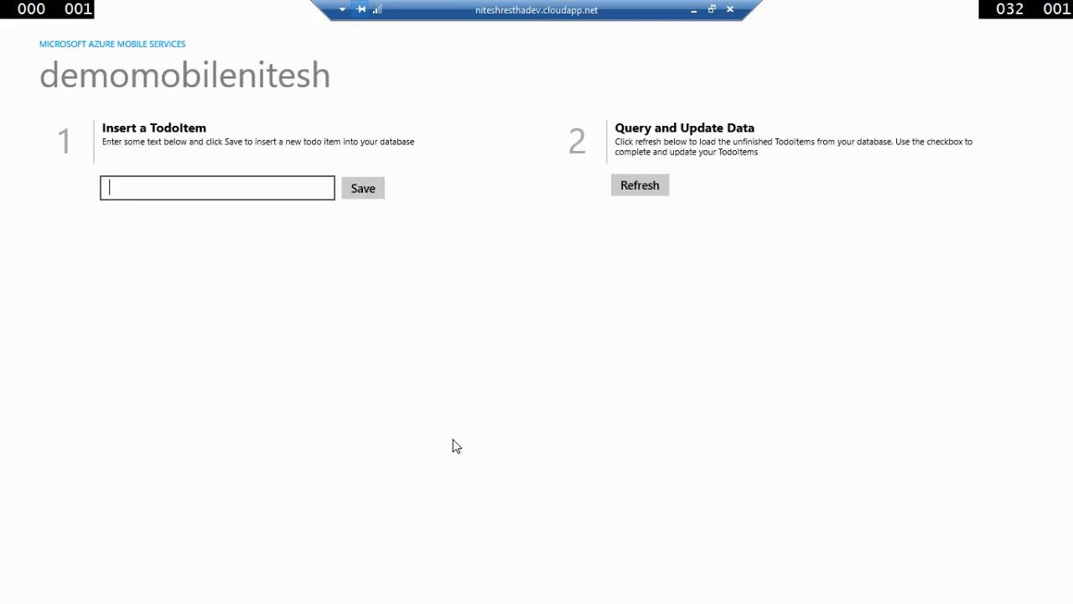
Save a new TodoItem consisting of the account holder's full name followed by "Data1"
click(151, 204)
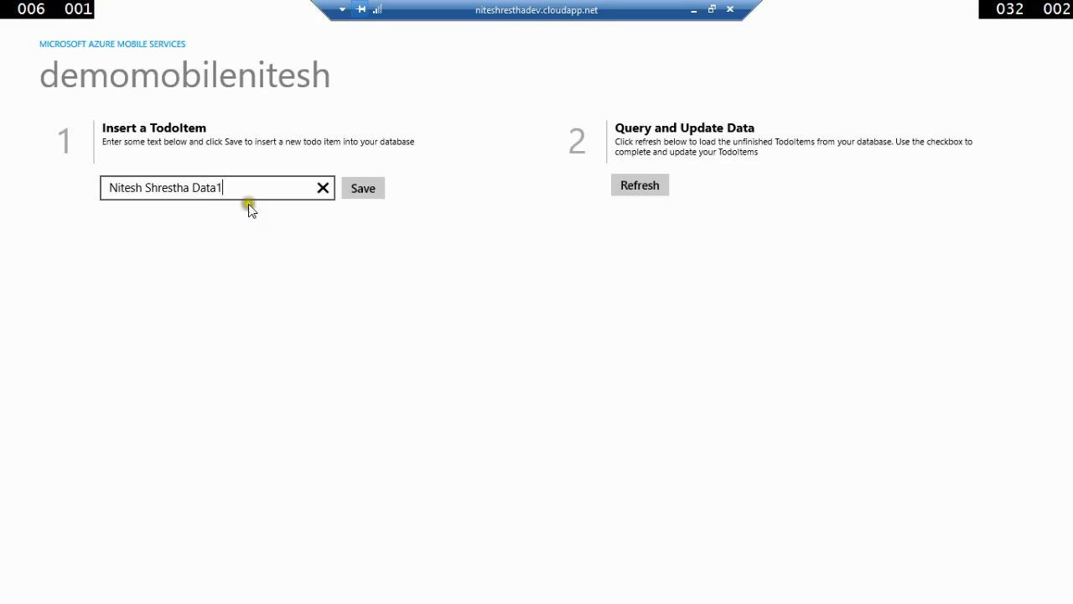
click(361, 190)
Save two more TodoItems with the same full name, ending in "Data2" and "Data3"
click(276, 189)
key(BackSpace)
text(2)
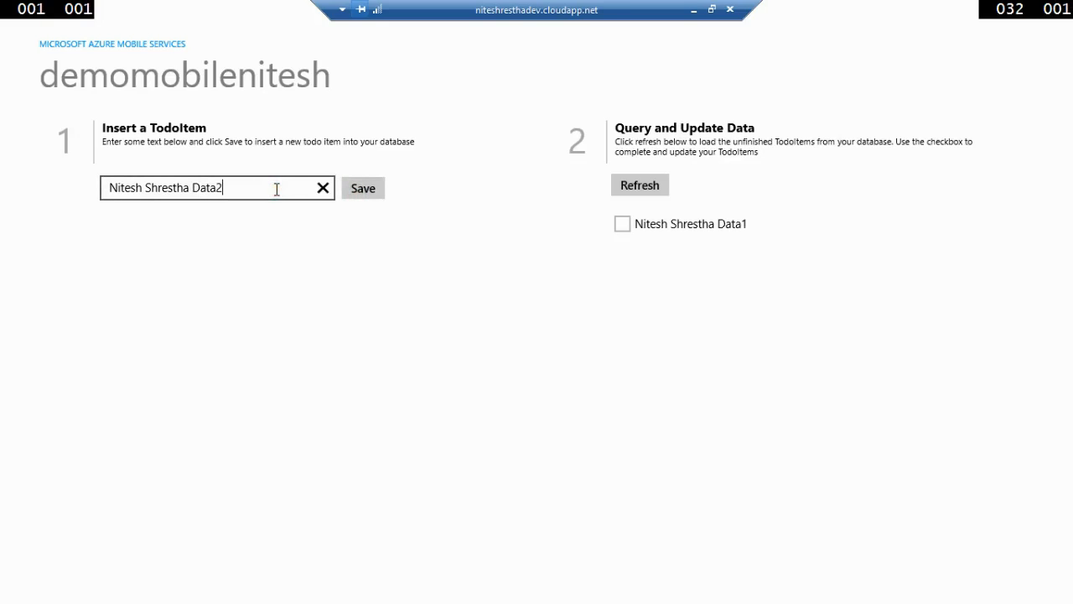
click(361, 188)
click(276, 186)
key(BackSpace)
text(3)
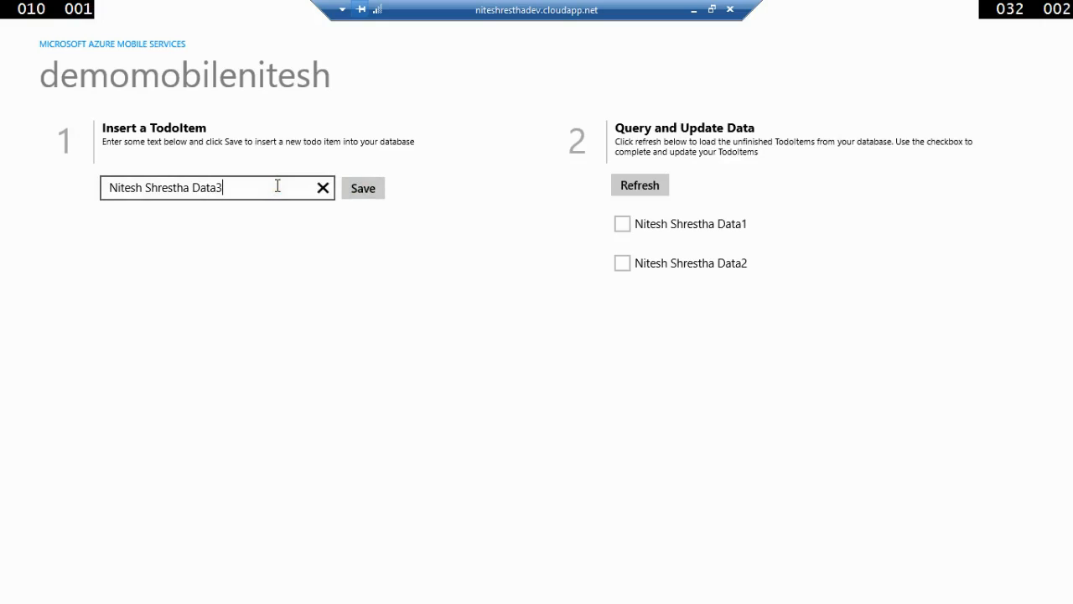
click(374, 189)
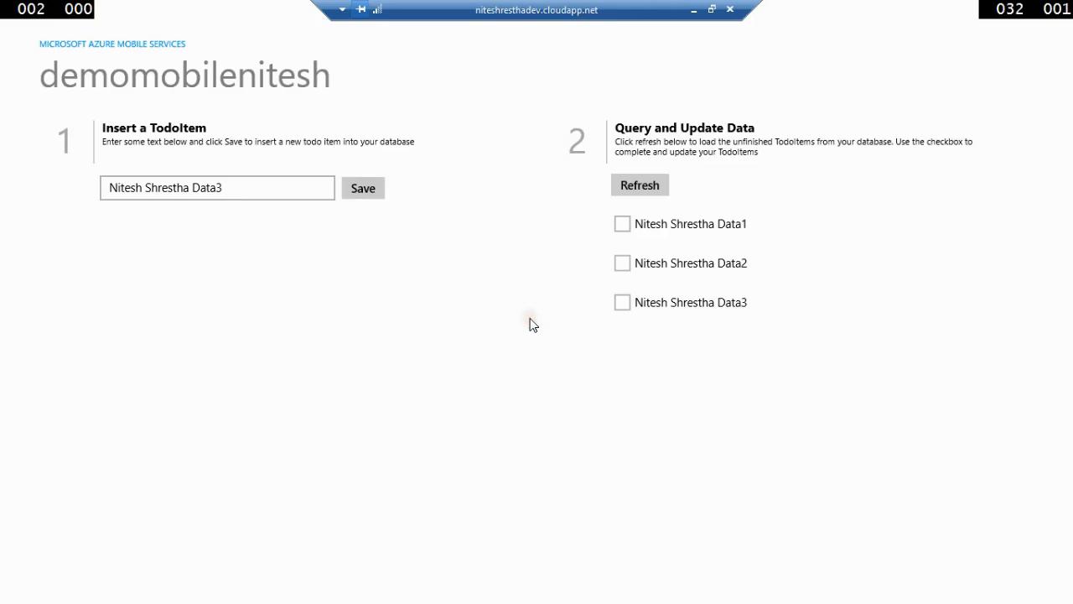
Switch to the Azure portal in the browser, browse the TodoItem table's data, narrow the complete column and widen the userId column
key(alt+Tab)
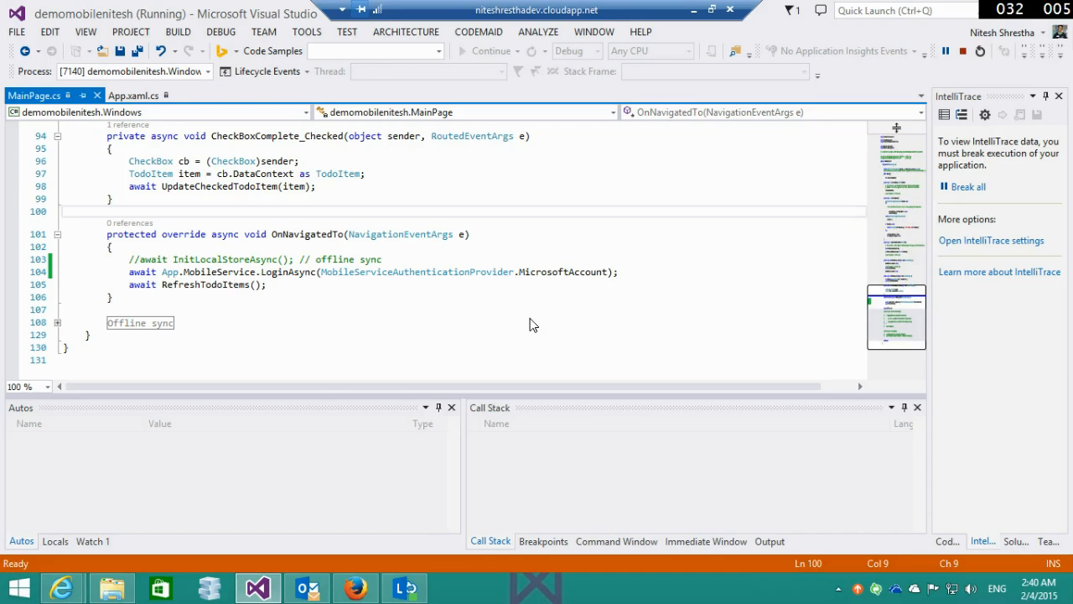
mouse_move(78, 568)
click(100, 508)
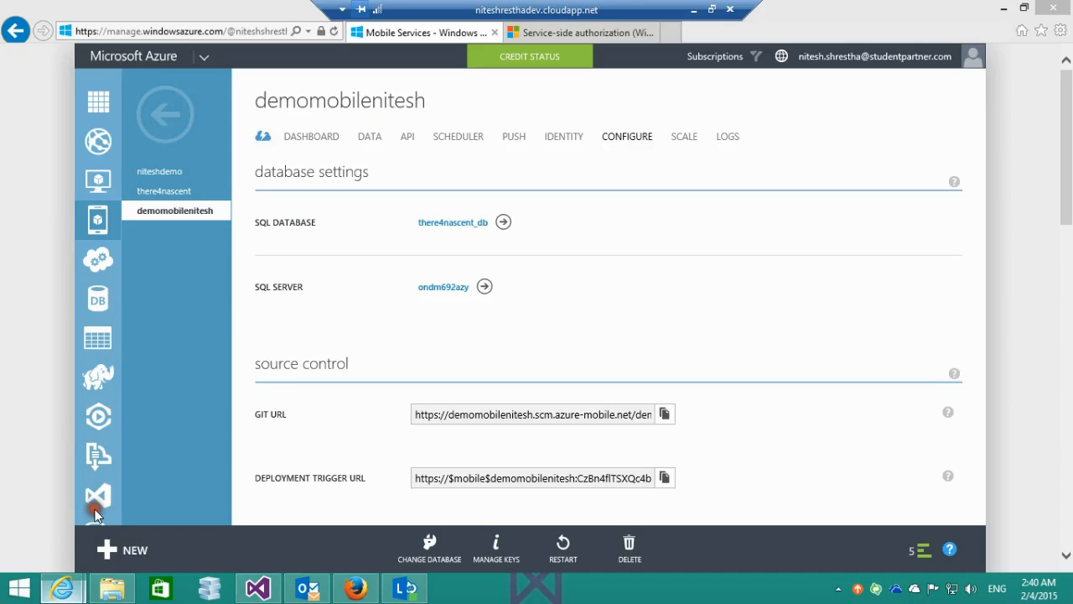
click(370, 137)
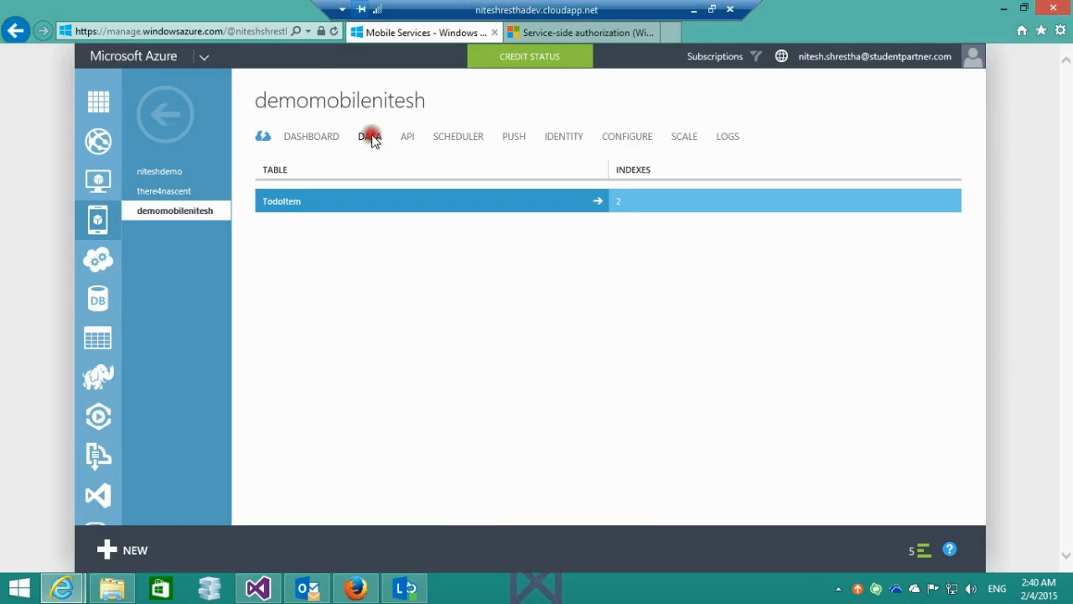
click(302, 196)
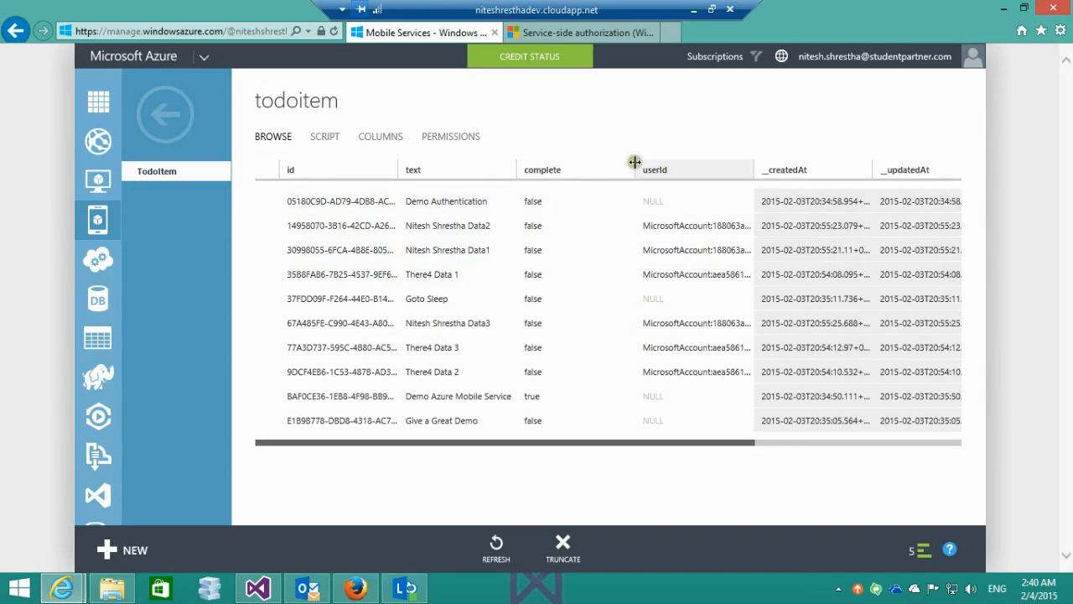
drag(616, 164, 592, 167)
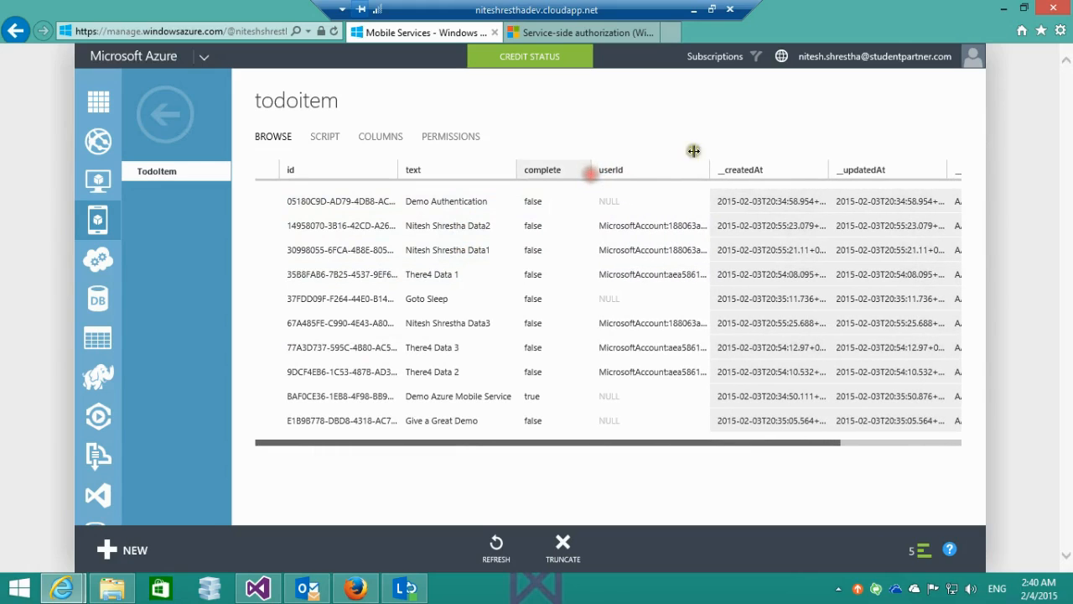
drag(708, 165, 749, 195)
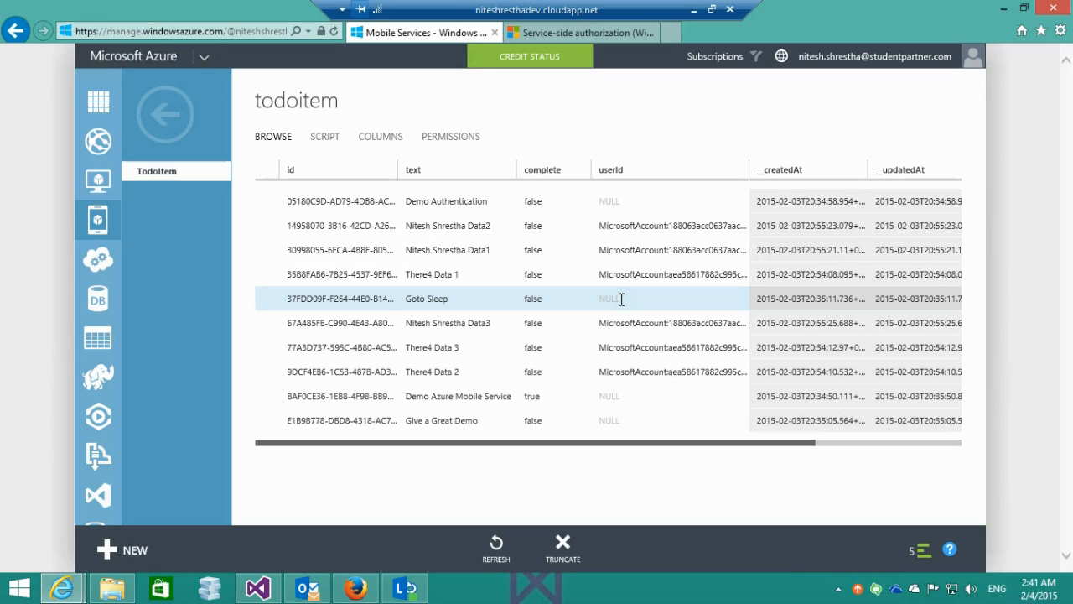
Return to Visual Studio, run the app again and sign in with the same Microsoft account's e-mail and password
click(258, 588)
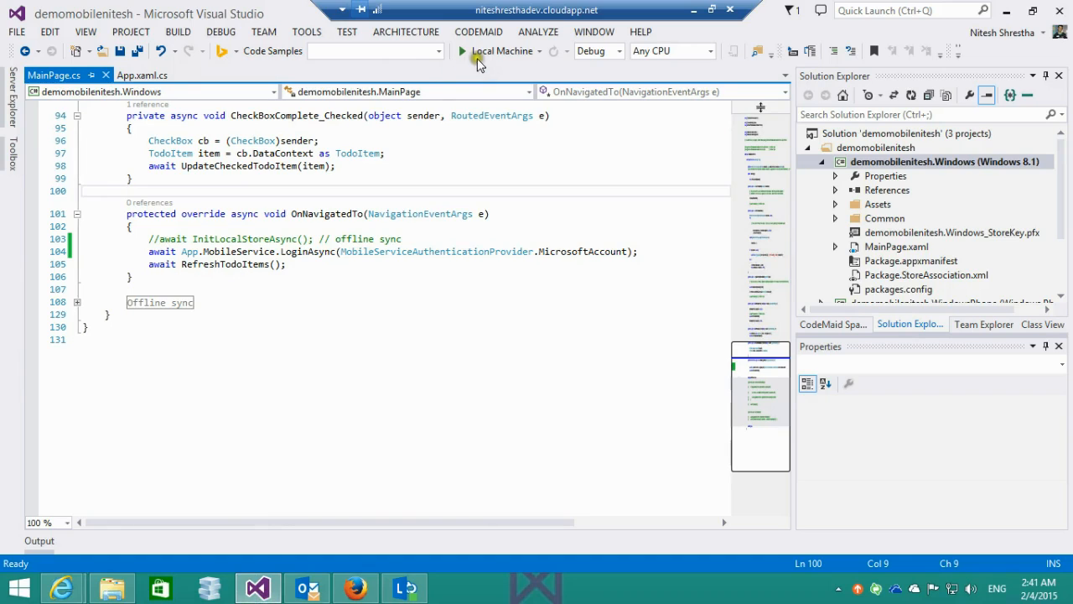
click(473, 52)
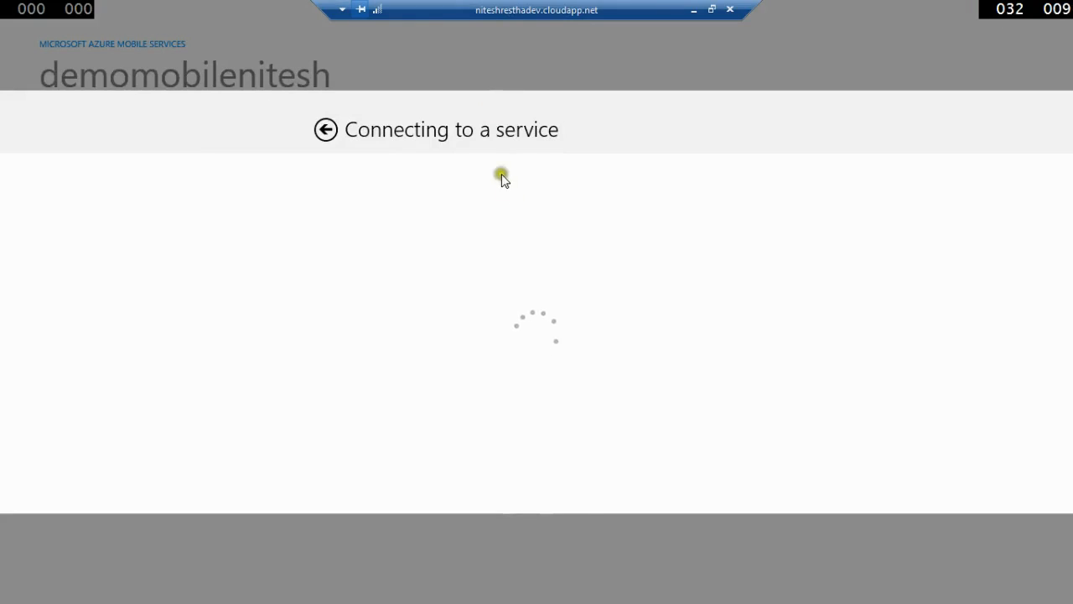
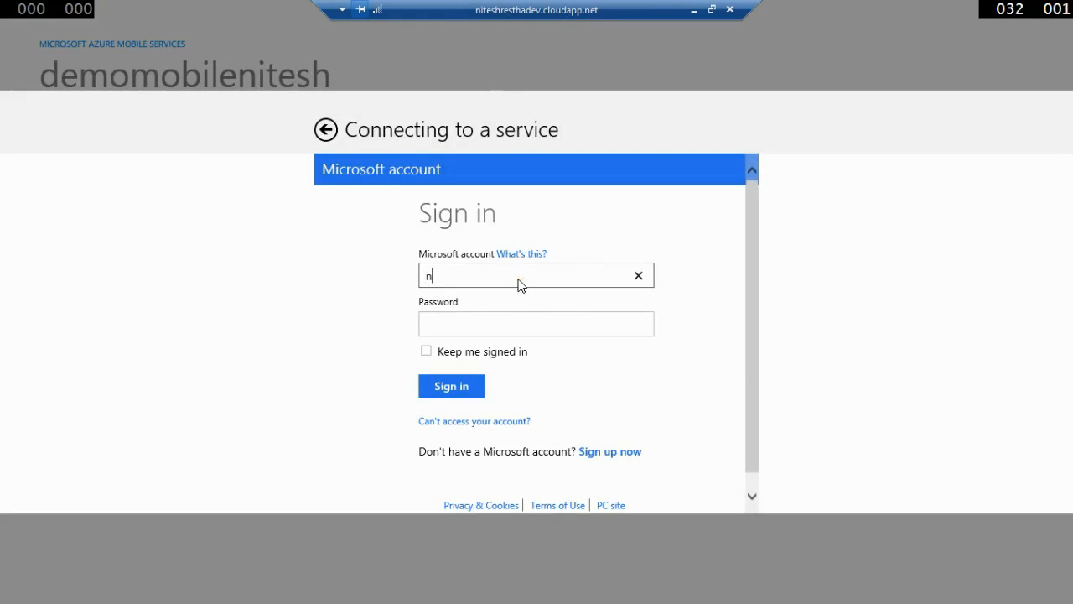
key(Tab)
text(•••••••••)
key(Return)
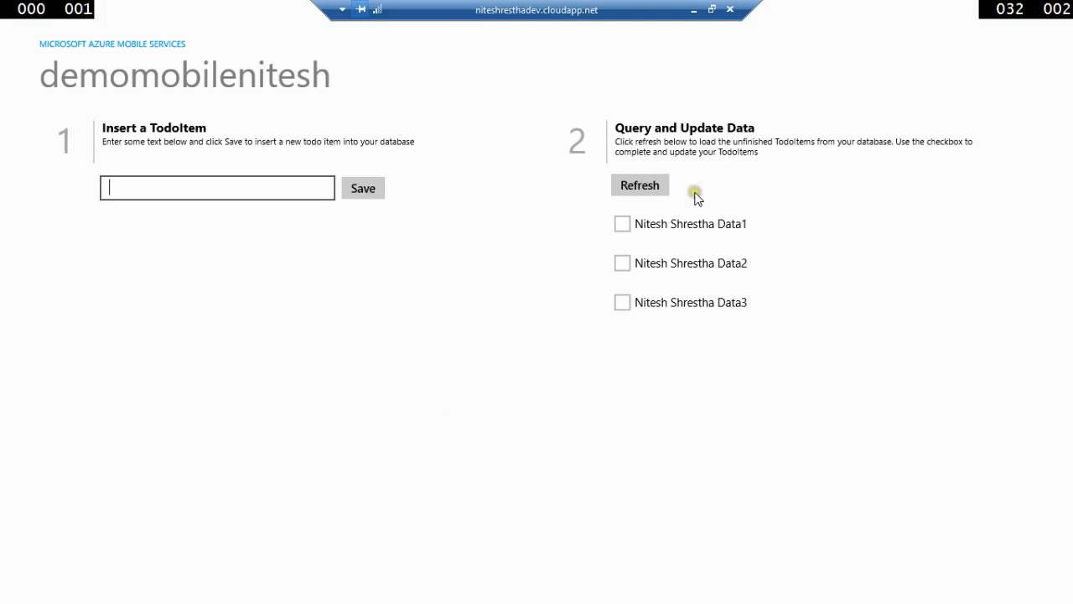
Mark the Data1, Data2 and Data3 todo items as complete and close the app
click(620, 226)
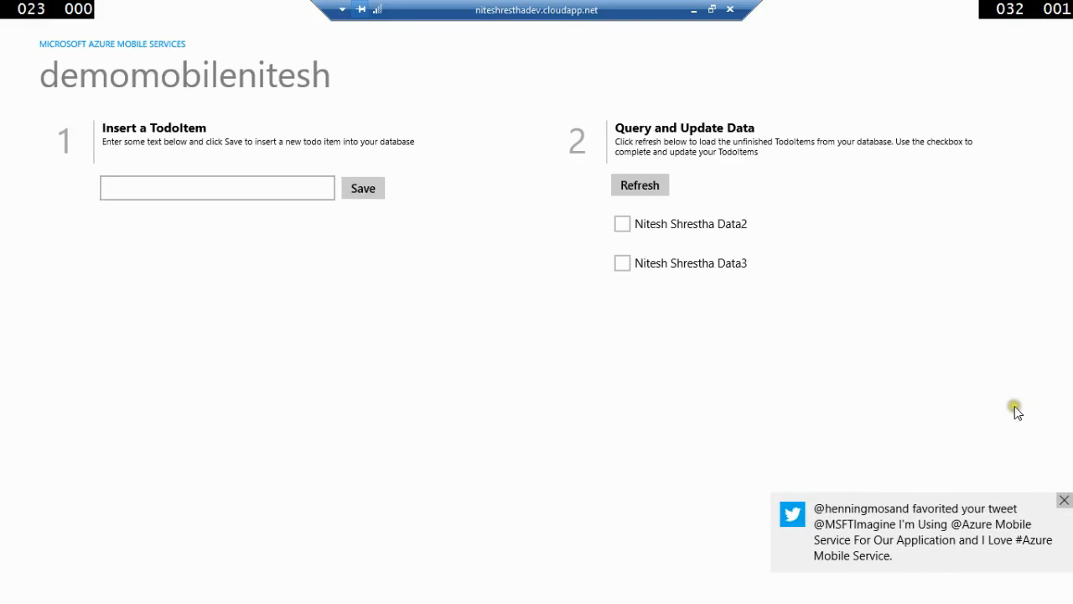
click(1065, 500)
click(622, 226)
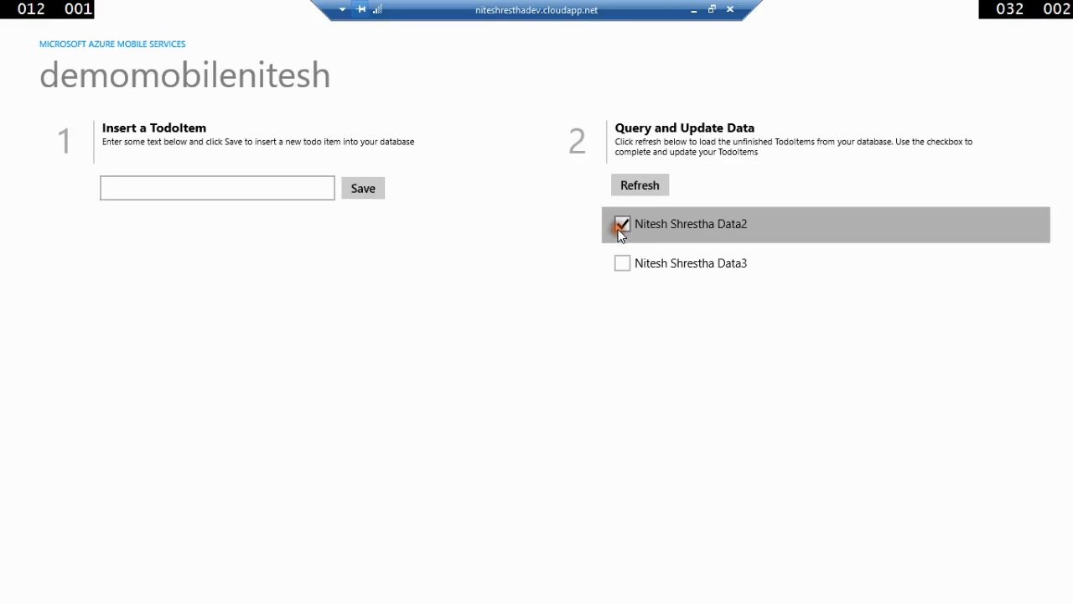
click(622, 227)
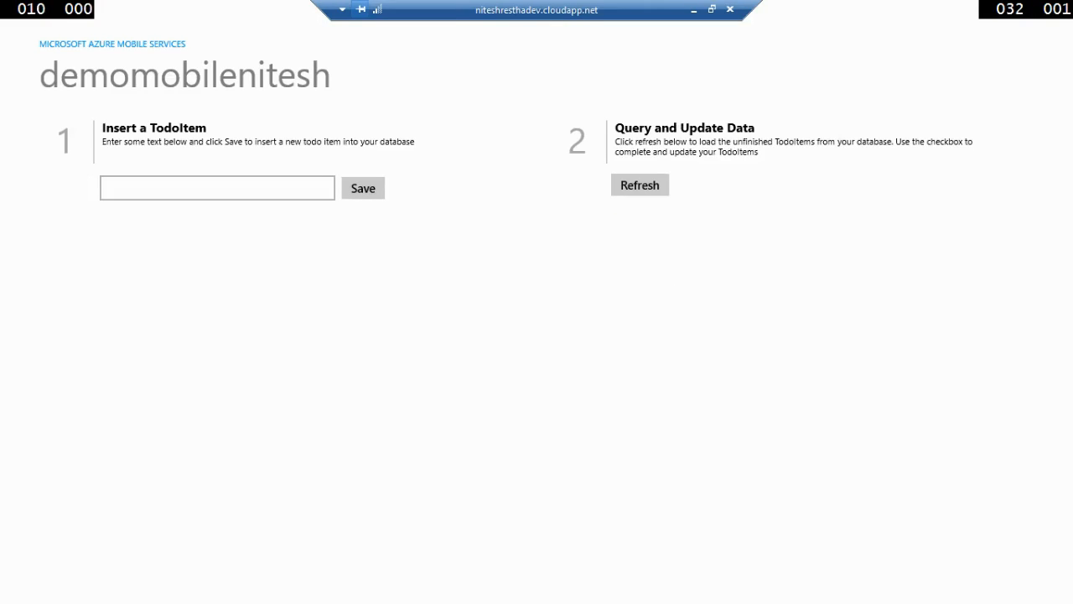
click(1062, 8)
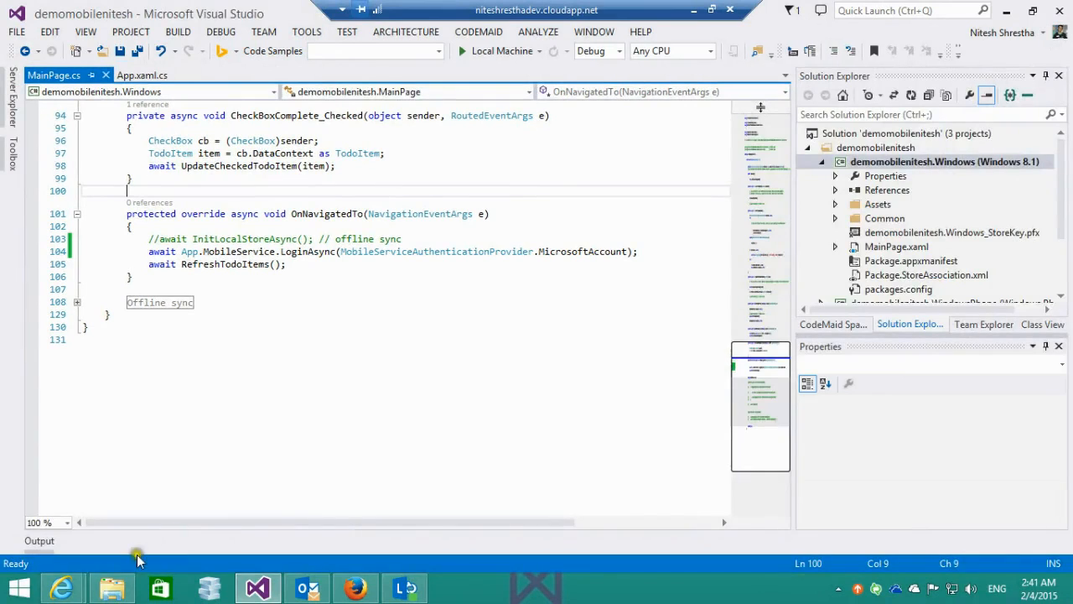
Switch to the Azure portal in the browser and refresh the TodoItem table to check the items' complete values
mouse_move(61, 588)
click(124, 514)
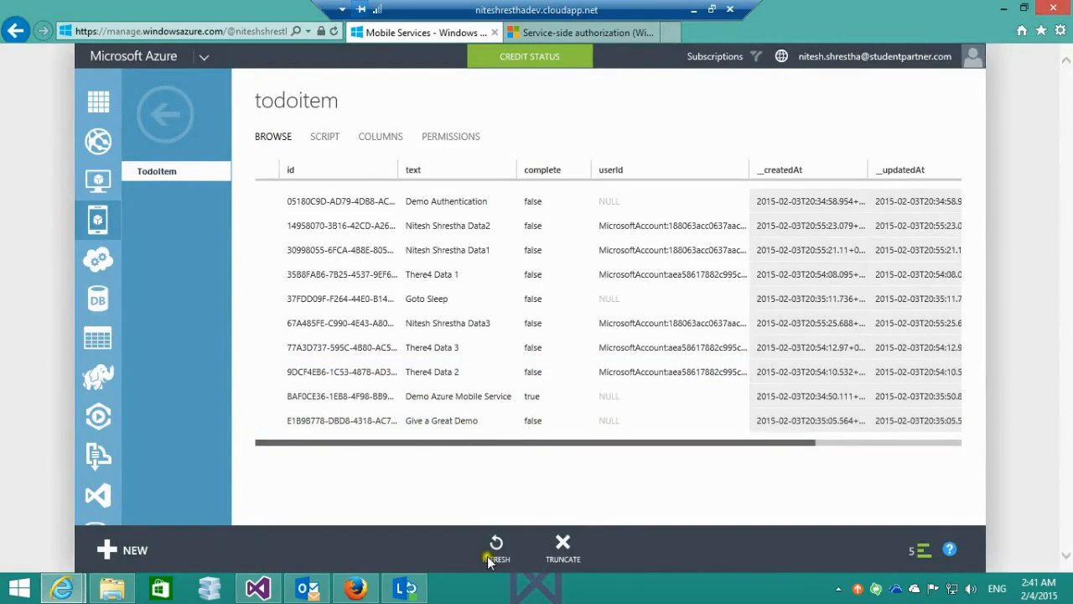
click(496, 553)
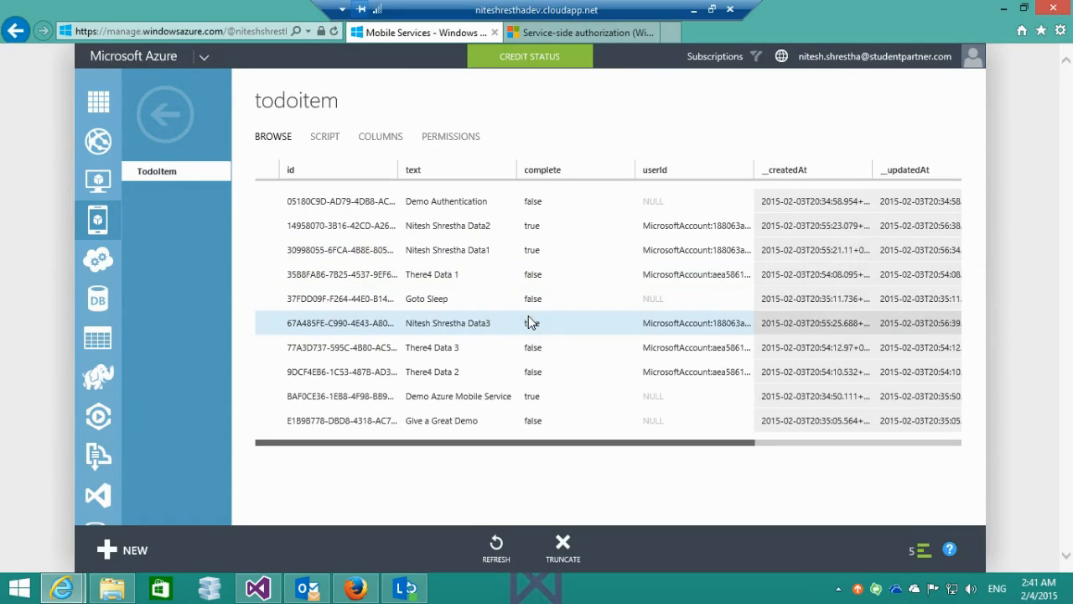
click(470, 325)
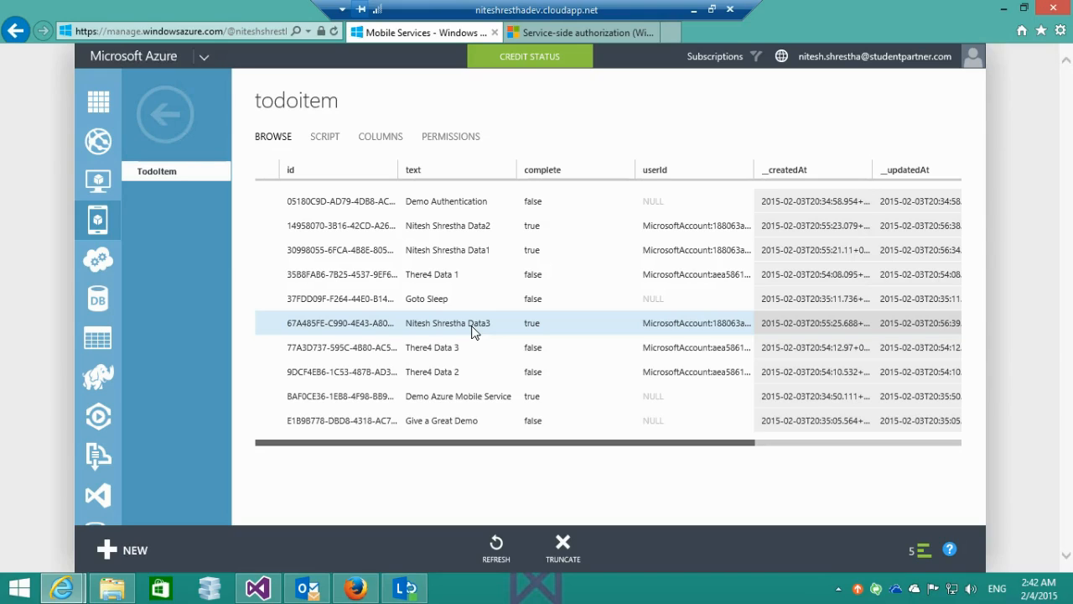
click(1003, 12)
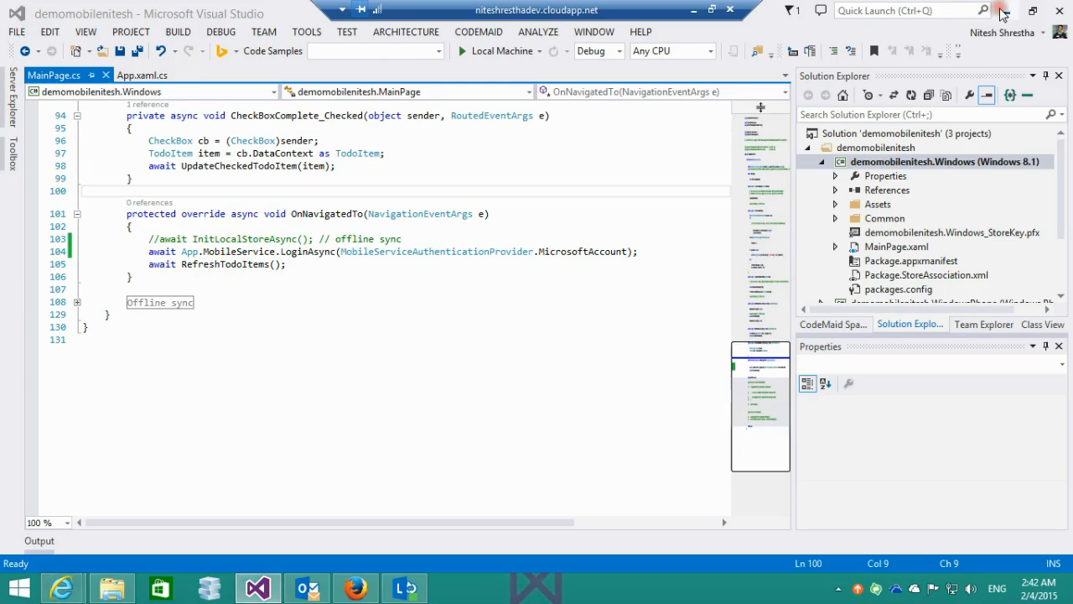
click(354, 266)
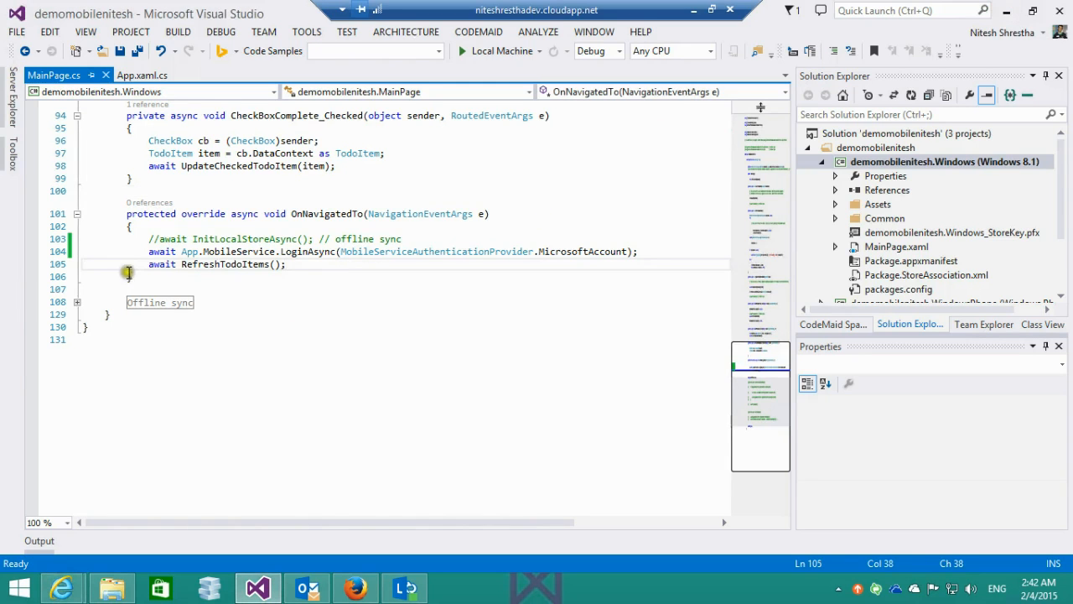
click(657, 249)
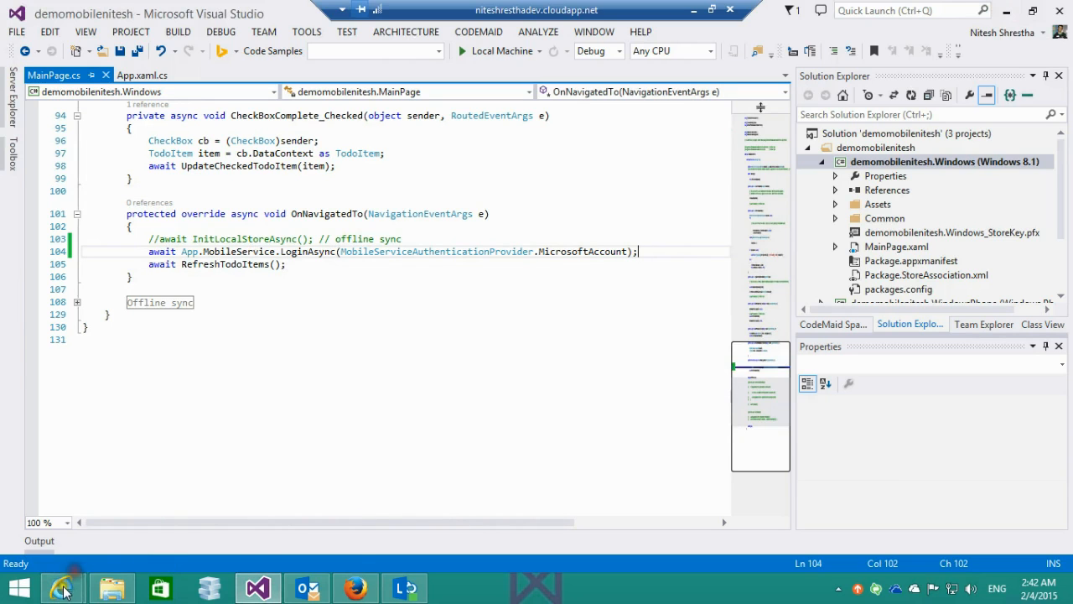
click(149, 517)
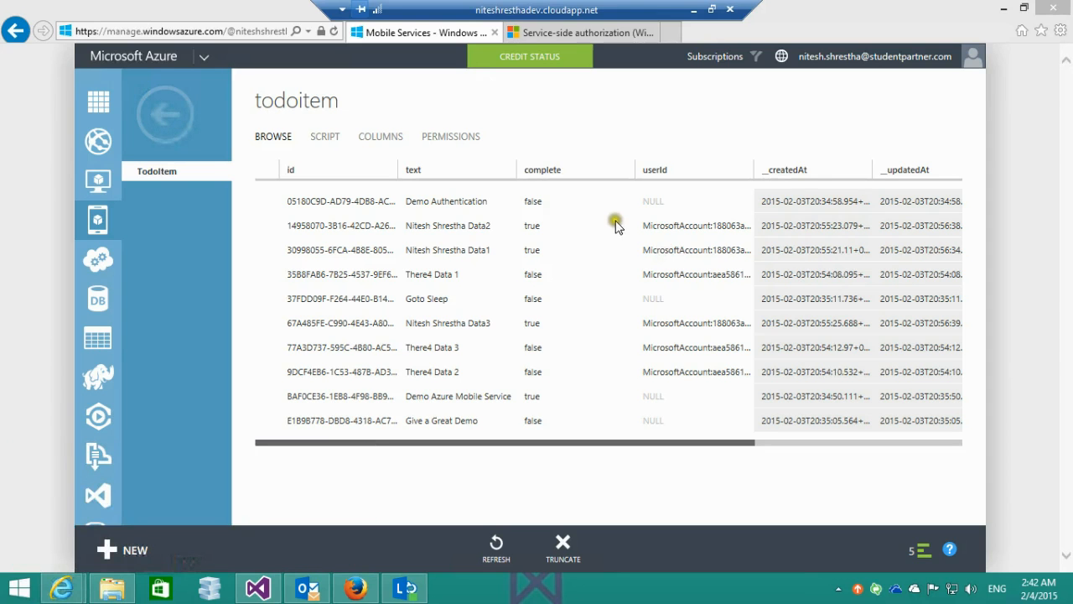
Minimize the browser to get back to Visual Studio and take the remote desktop session out of full screen
click(1004, 8)
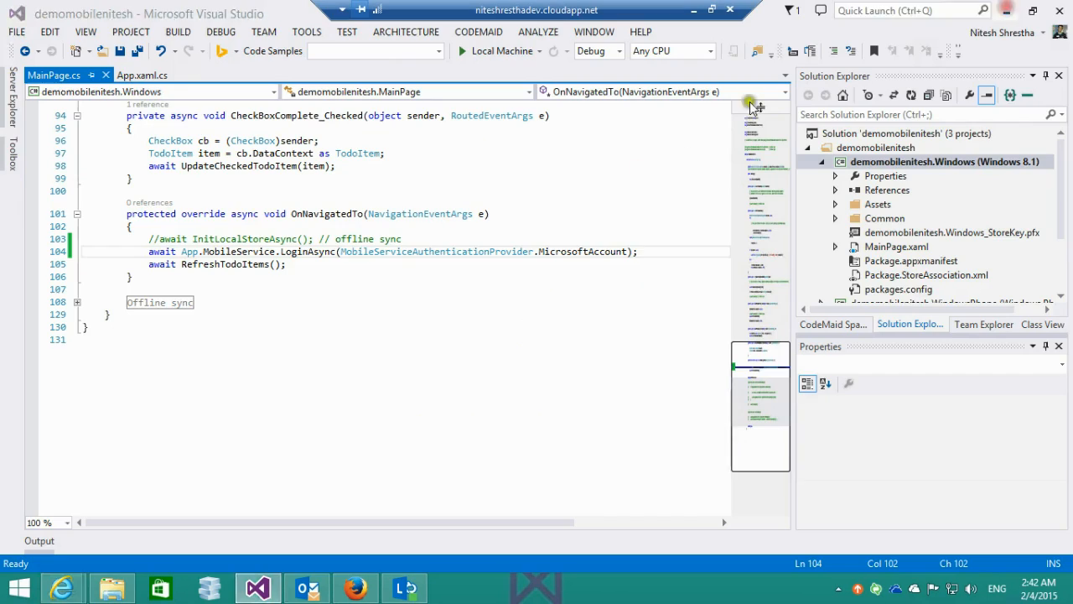
click(530, 381)
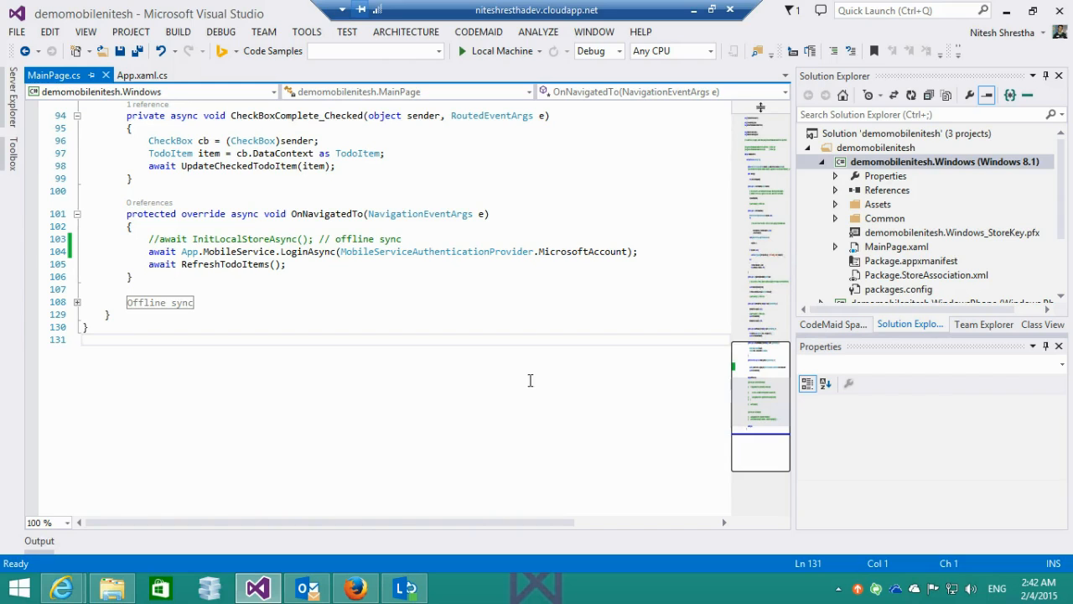
click(711, 10)
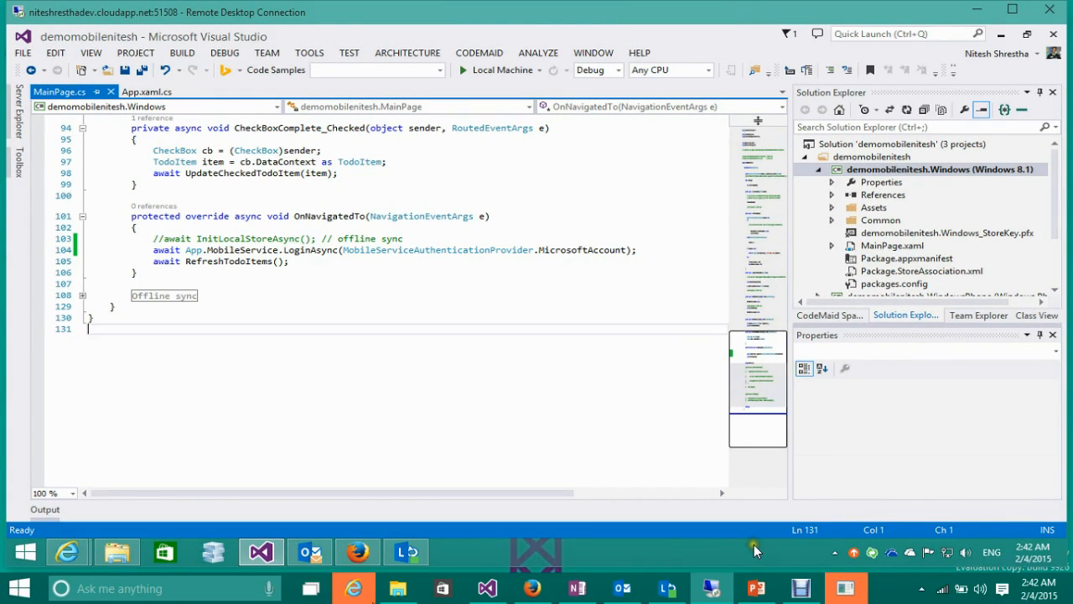
Switch to the Mobile presentation in PowerPoint and start the slide show from slide 37, Mobile Service Tiers
click(753, 594)
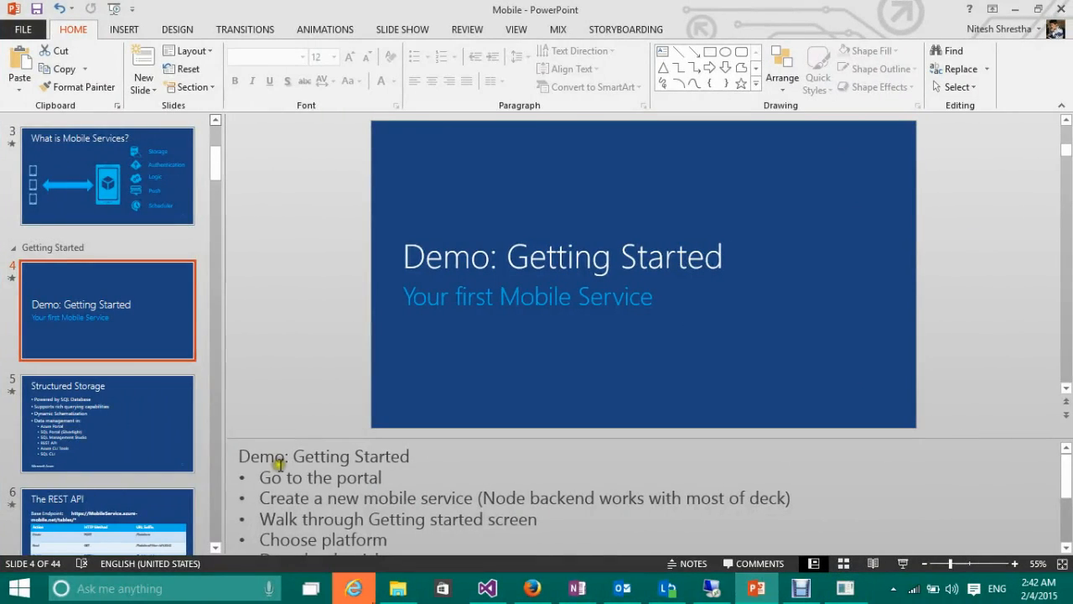
drag(213, 466, 218, 478)
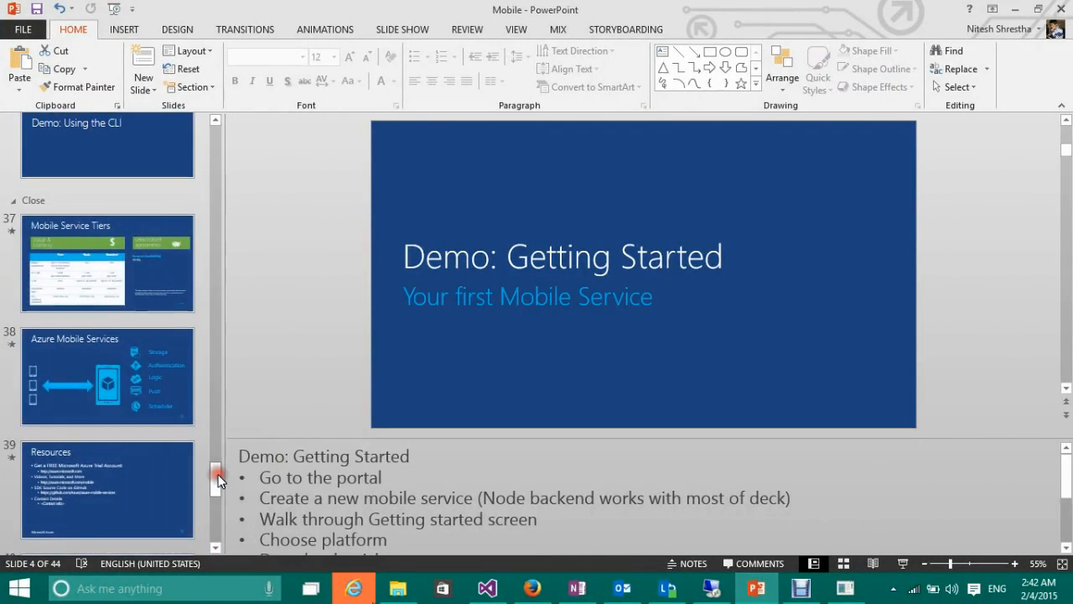
click(128, 302)
key(shift+F5)
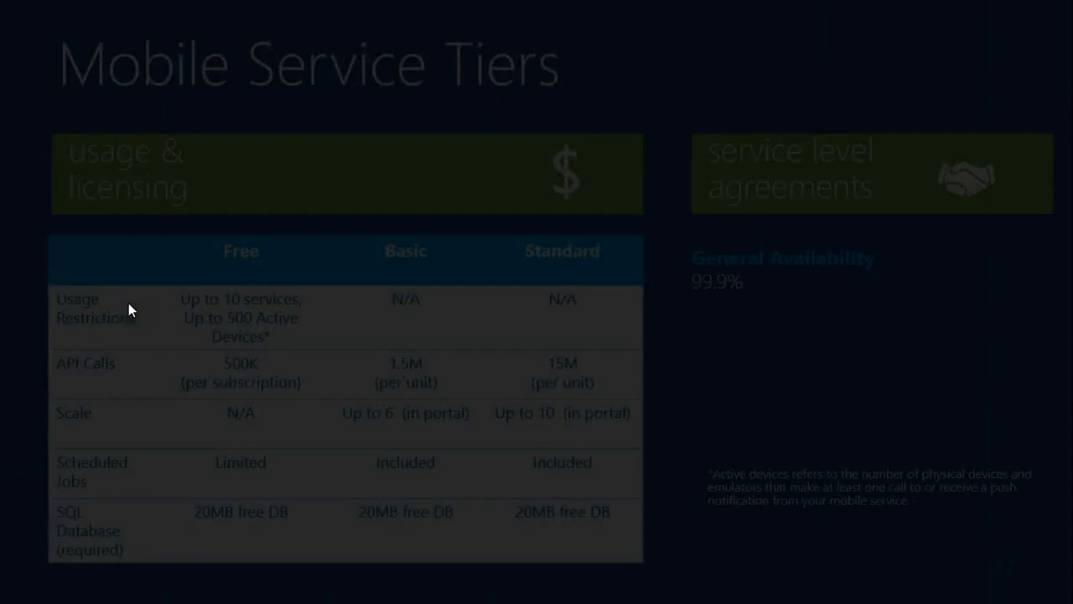